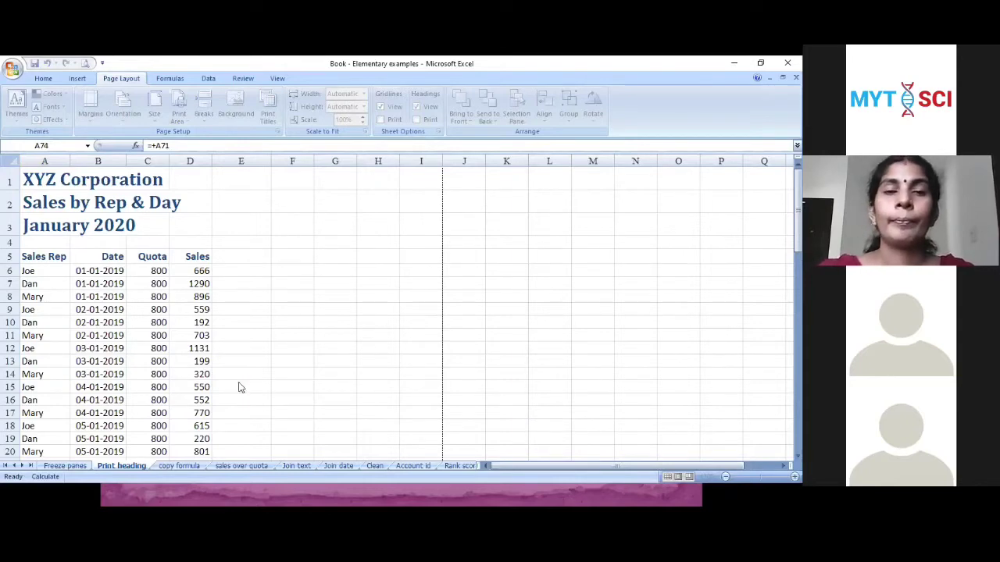
Switch to the slideshow, advance to the slide on copying a formula while keeping one reference fixed, and return to the workbook
key(alt+Tab)
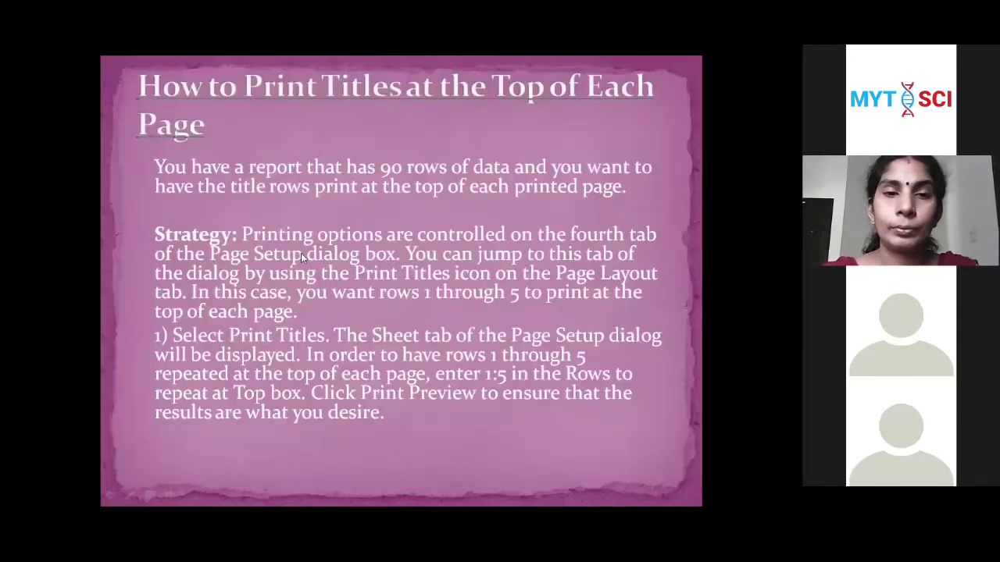
click(349, 285)
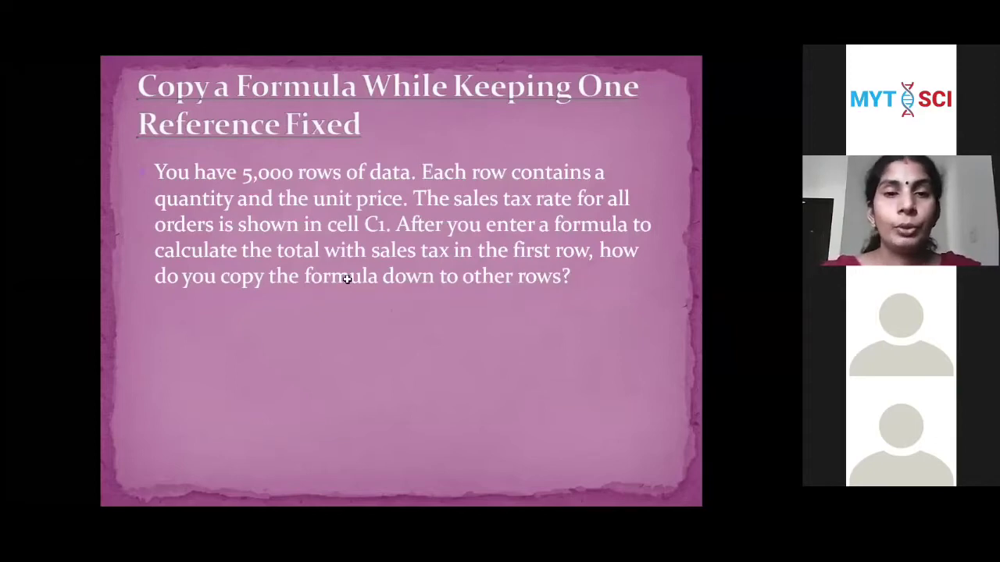
key(alt+Tab)
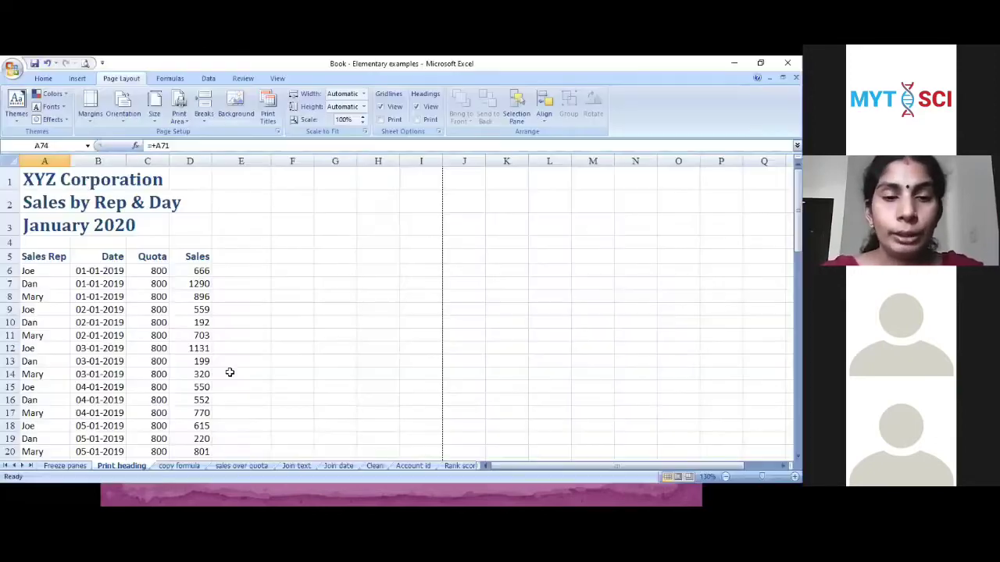
On the copy formula sheet, enter the formula =D4*E4*C1 in Total cell F4
click(174, 467)
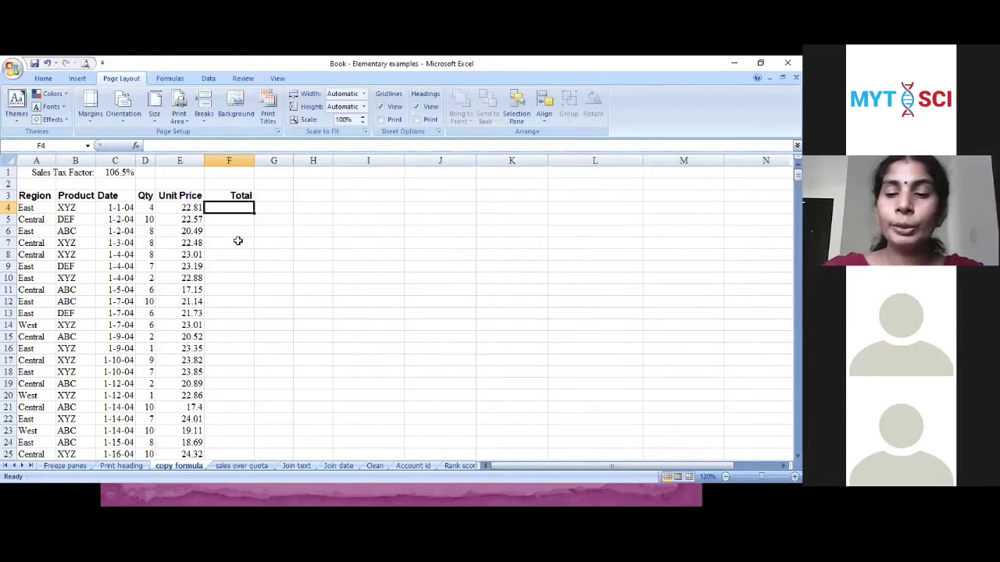
text(=)
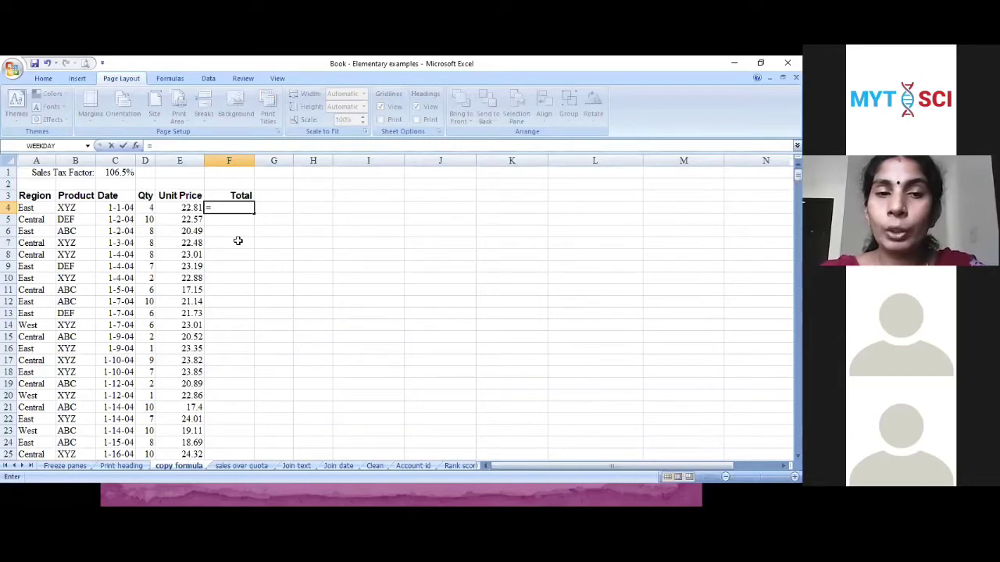
click(144, 207)
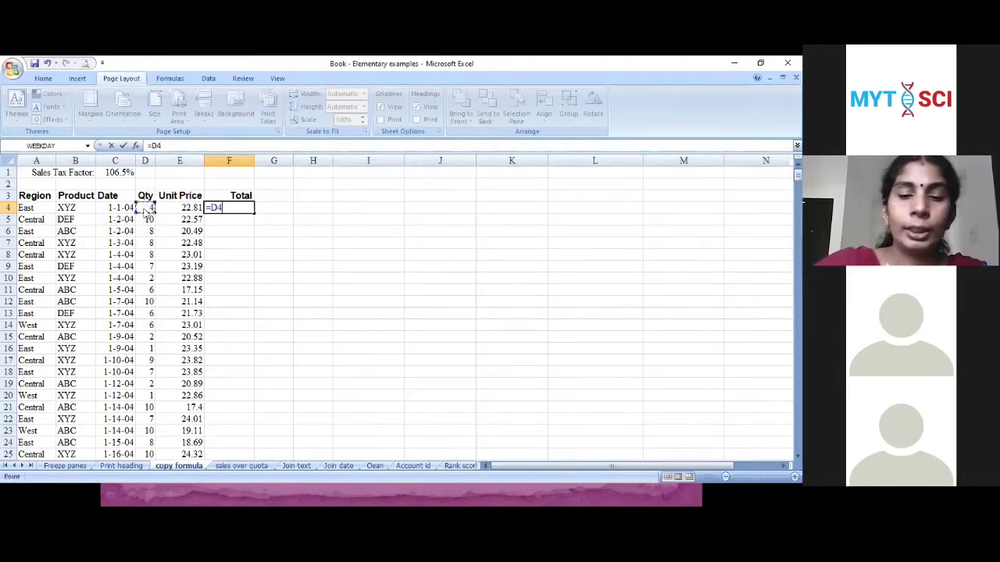
text(*)
click(176, 207)
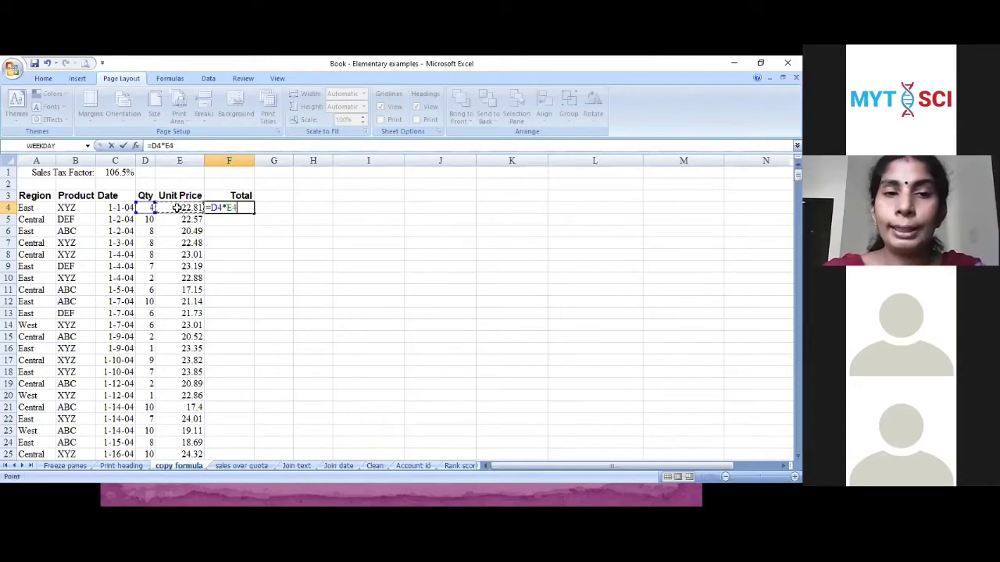
text(*)
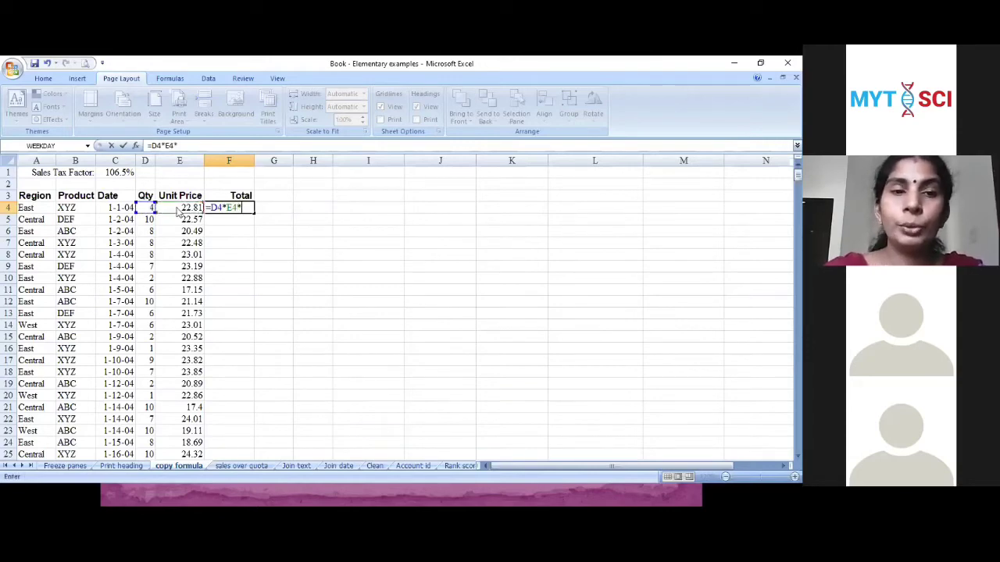
click(116, 172)
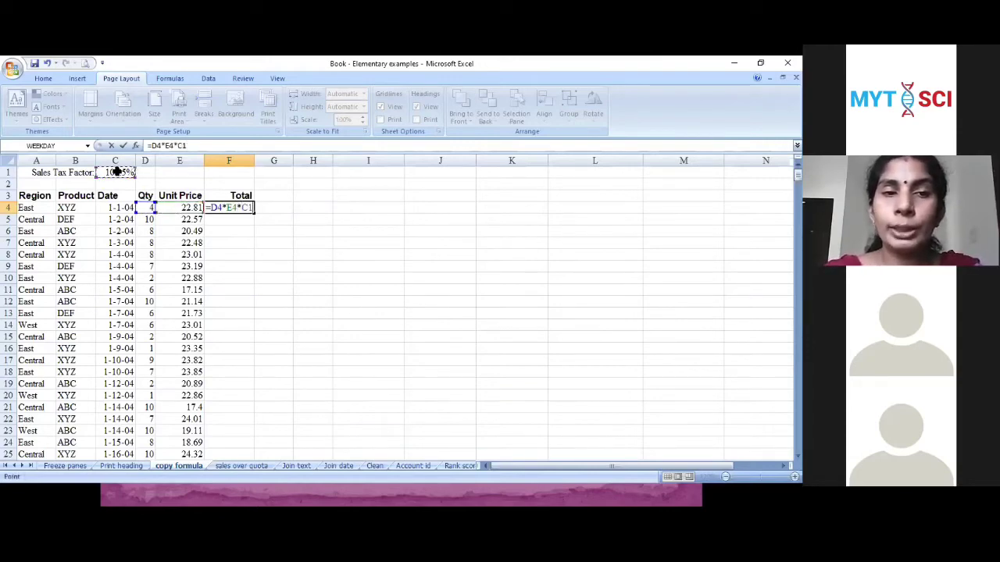
key(Return)
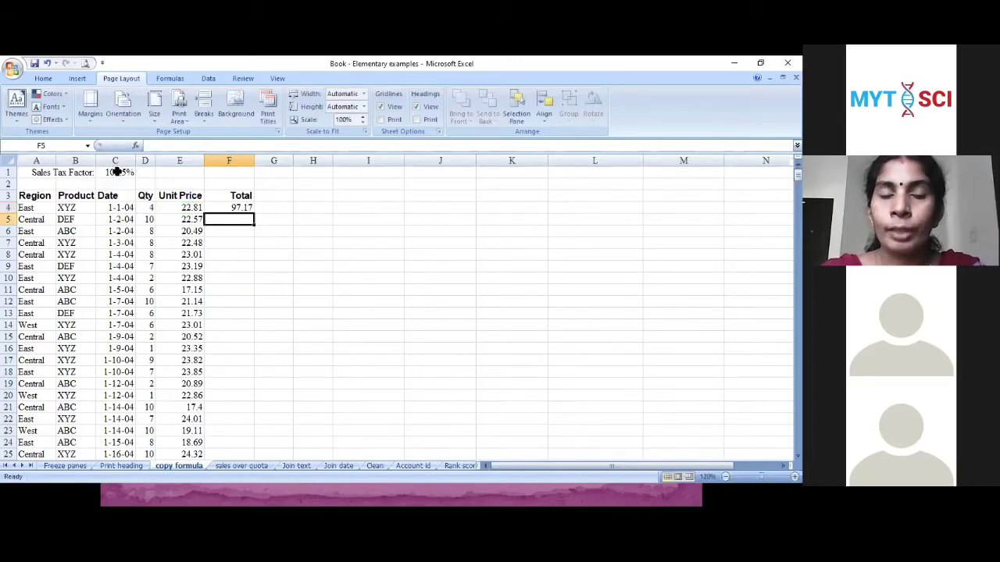
click(239, 208)
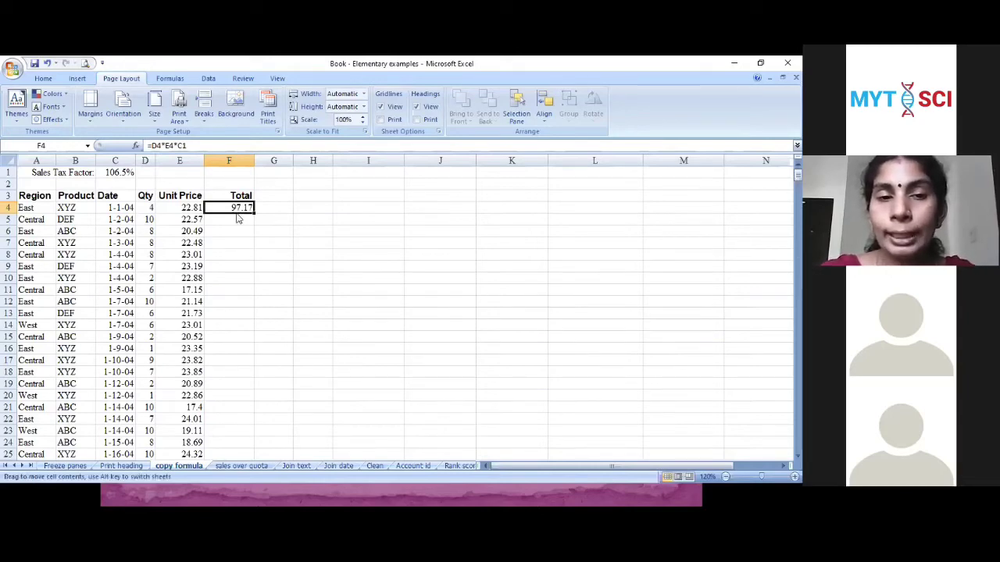
drag(254, 213, 248, 225)
drag(369, 285, 371, 287)
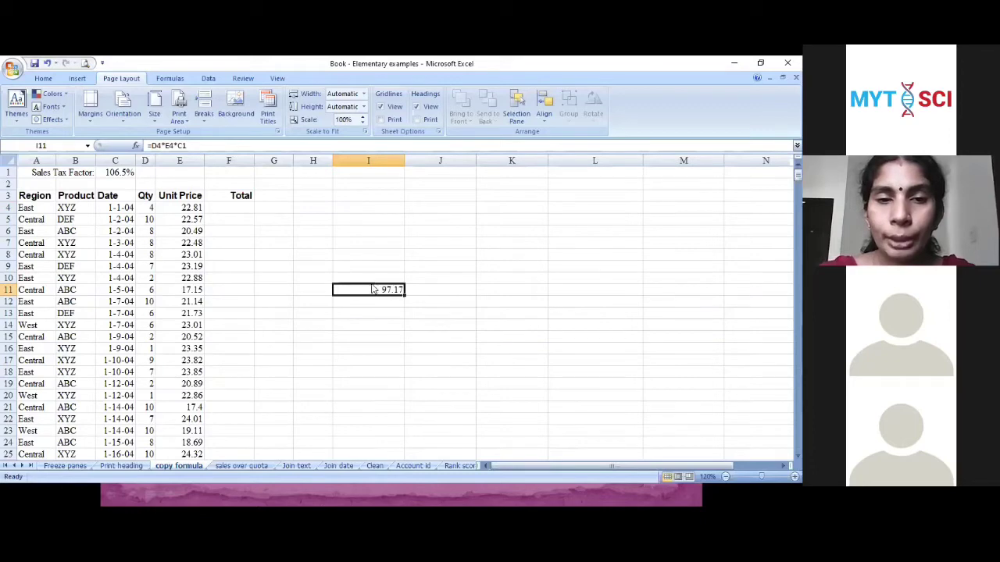
drag(357, 283, 232, 208)
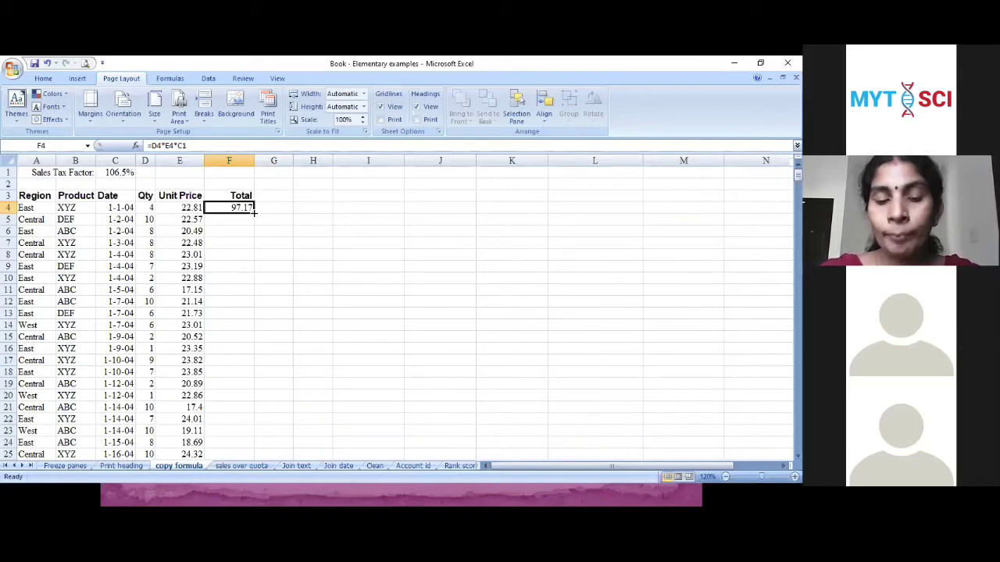
Try filling the formula in F4 down to F10 and check which tax factor cell F5 refers to
drag(254, 210, 258, 283)
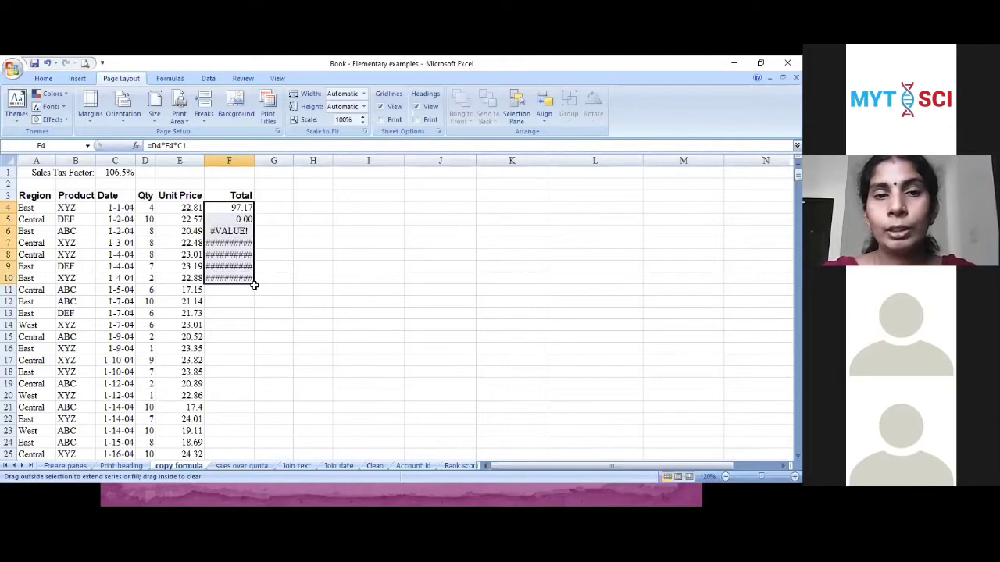
click(226, 221)
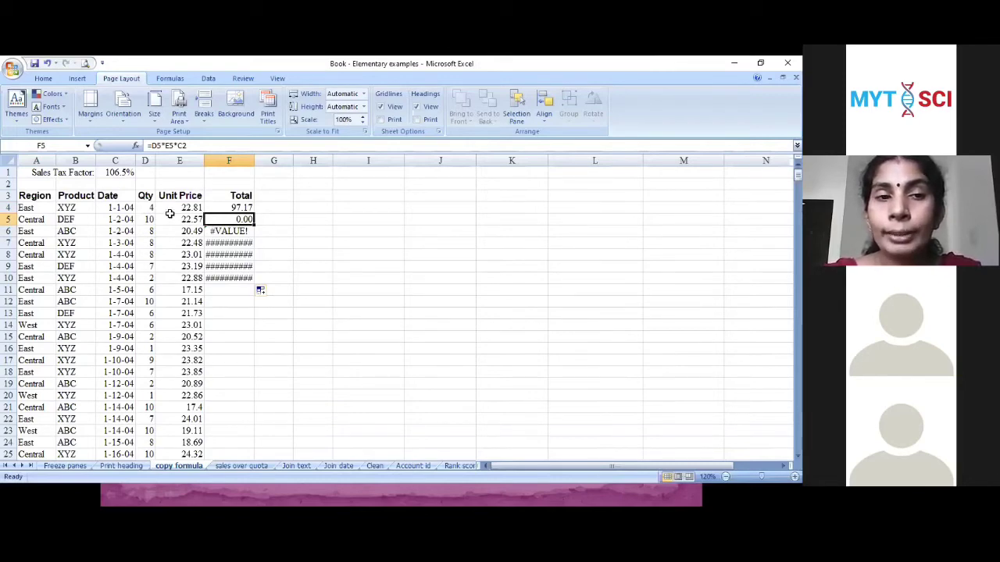
click(125, 186)
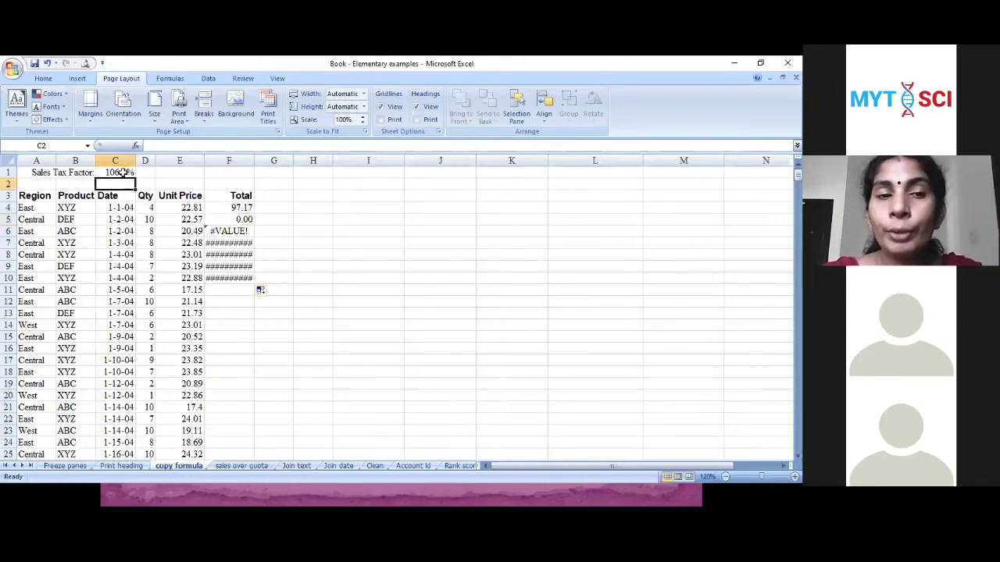
click(122, 173)
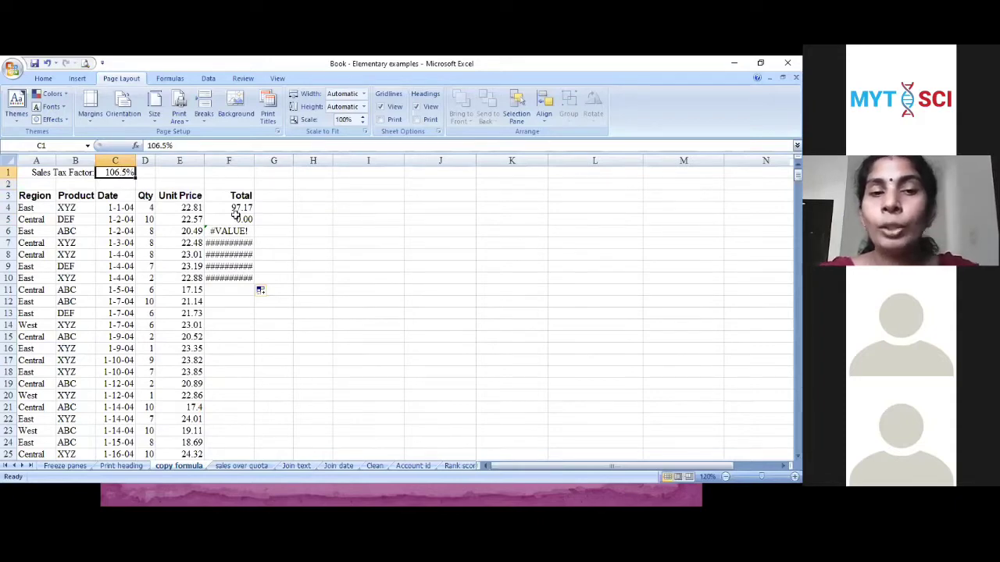
Clear the contents of cells F5:F11 in the Total column
click(234, 219)
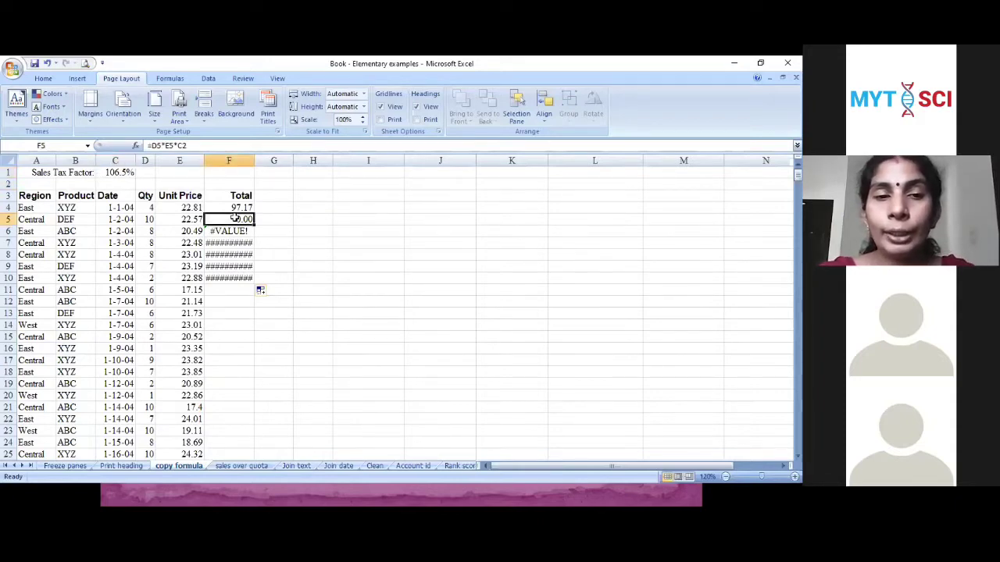
drag(234, 218, 228, 286)
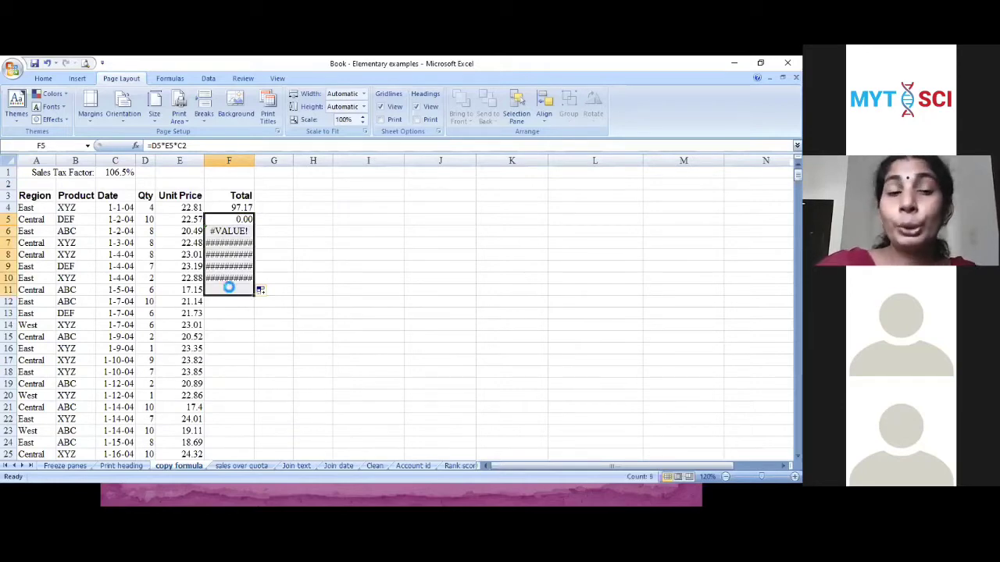
key(Delete)
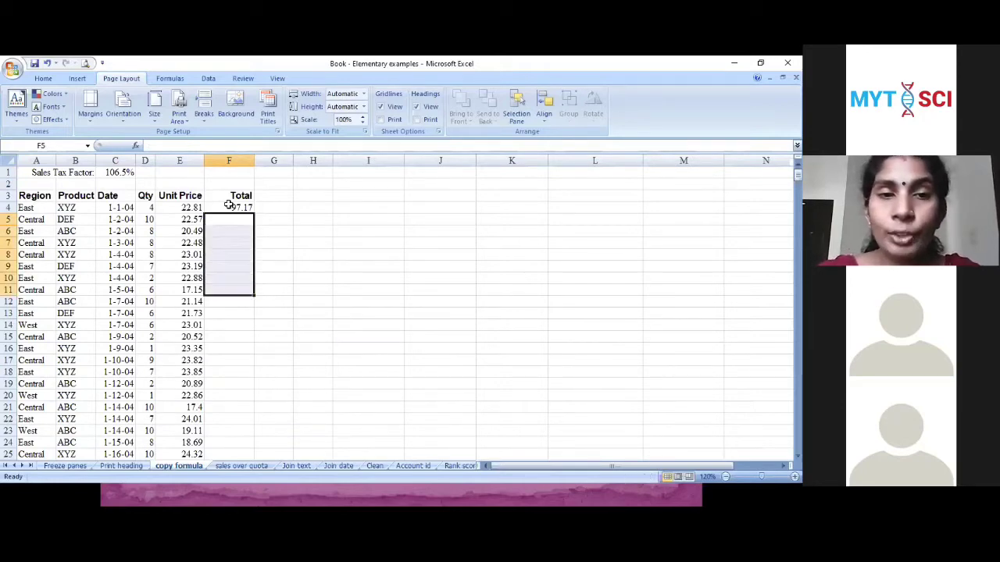
Make the tax factor reference in F4 absolute so the formula reads =D4*E4*$C$1
click(228, 206)
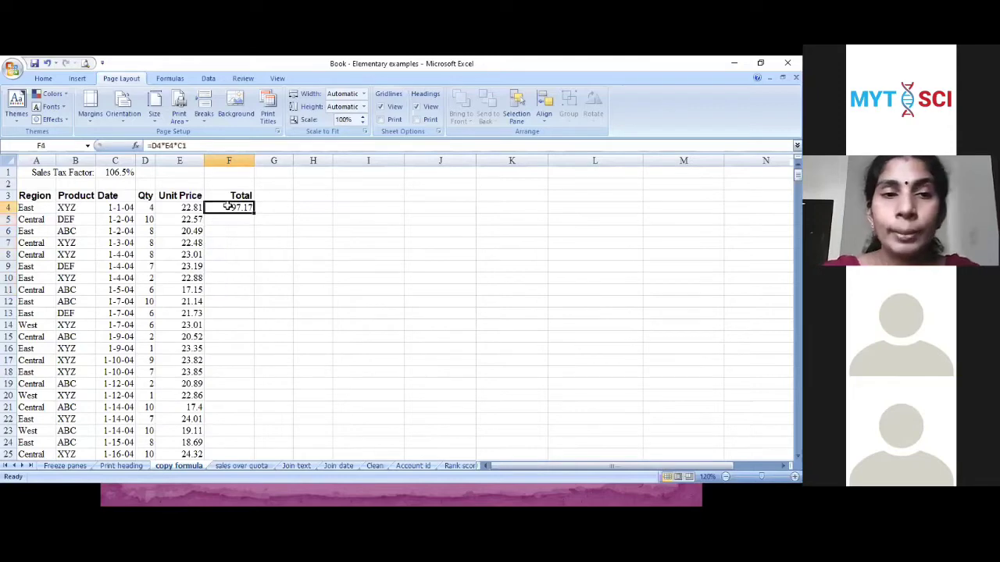
click(194, 145)
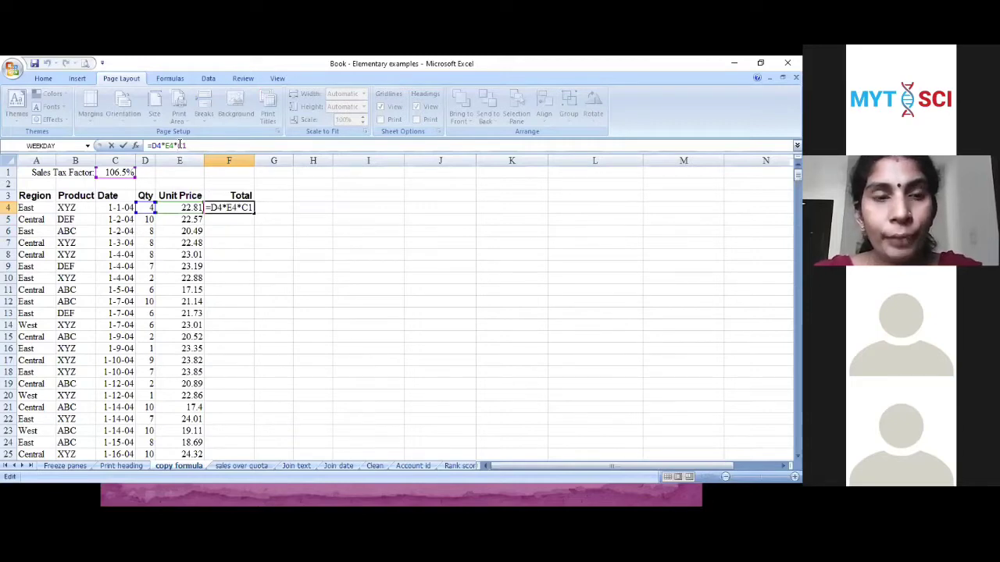
text($)
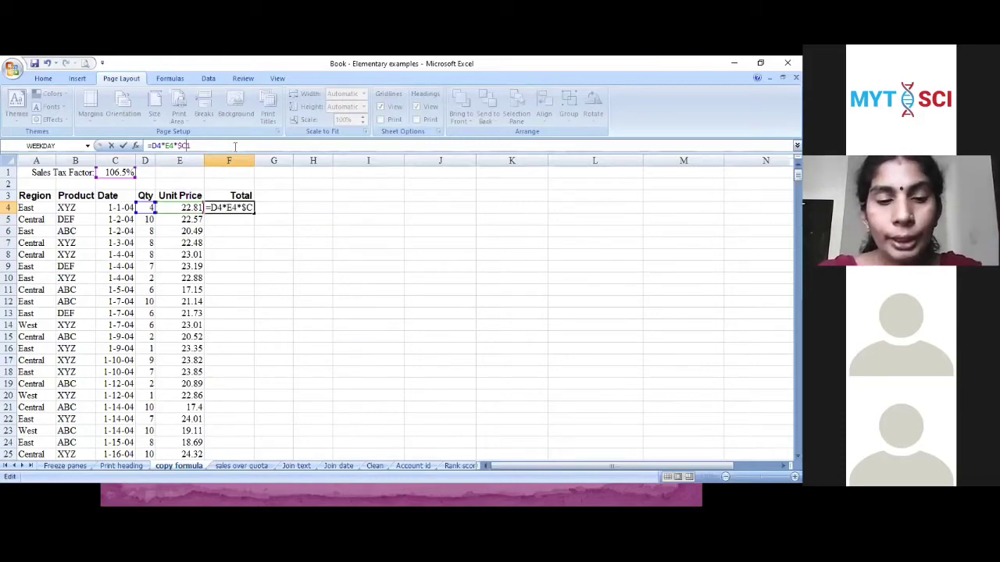
text($)
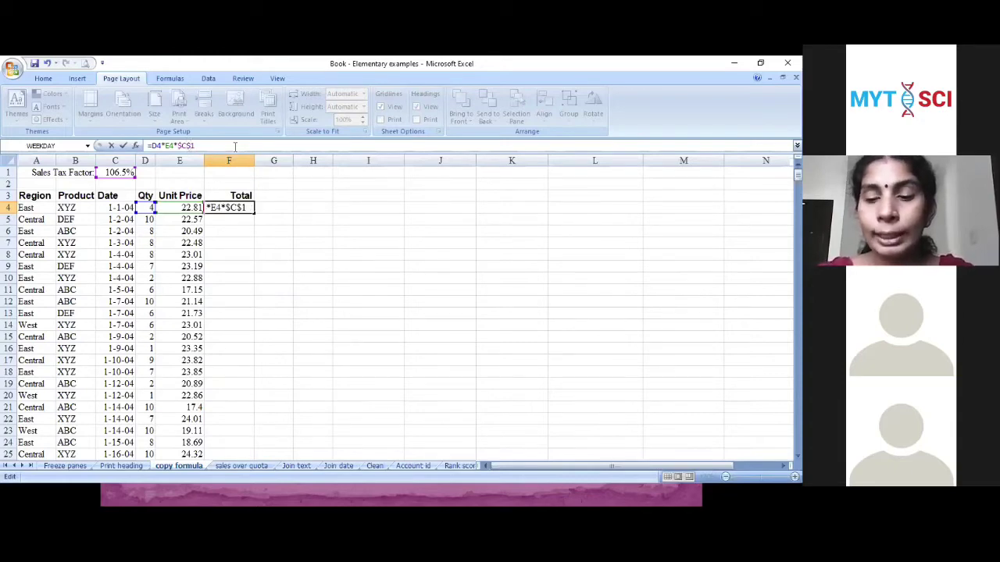
key(Return)
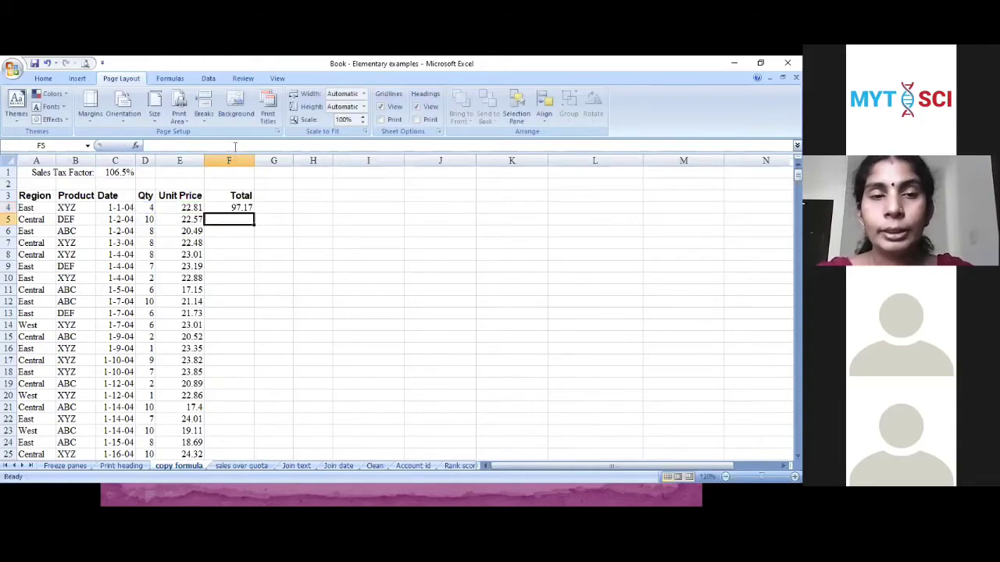
Fill the F4 formula down to F23 and check the tax factor reference in F5 and F23
click(225, 207)
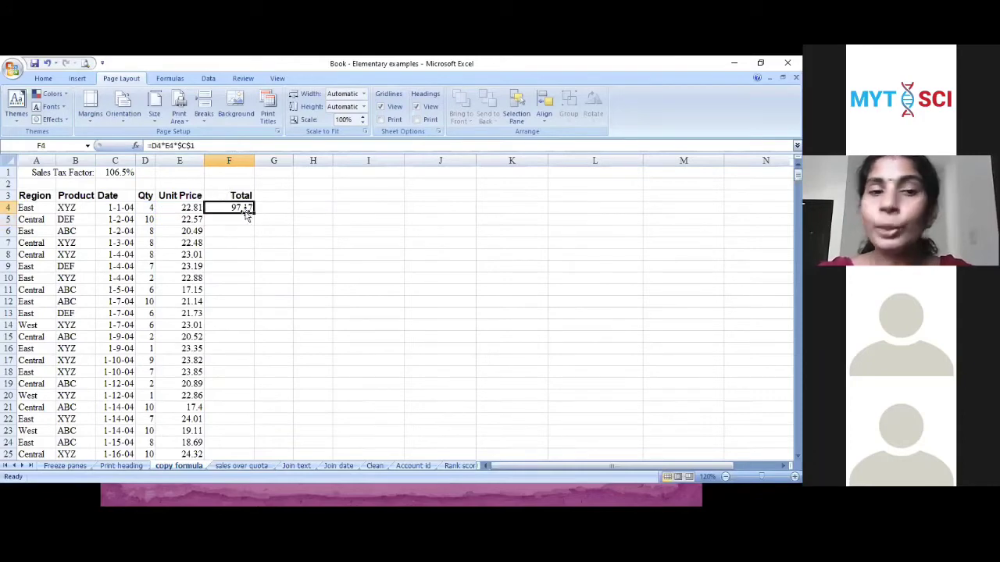
drag(253, 209, 260, 432)
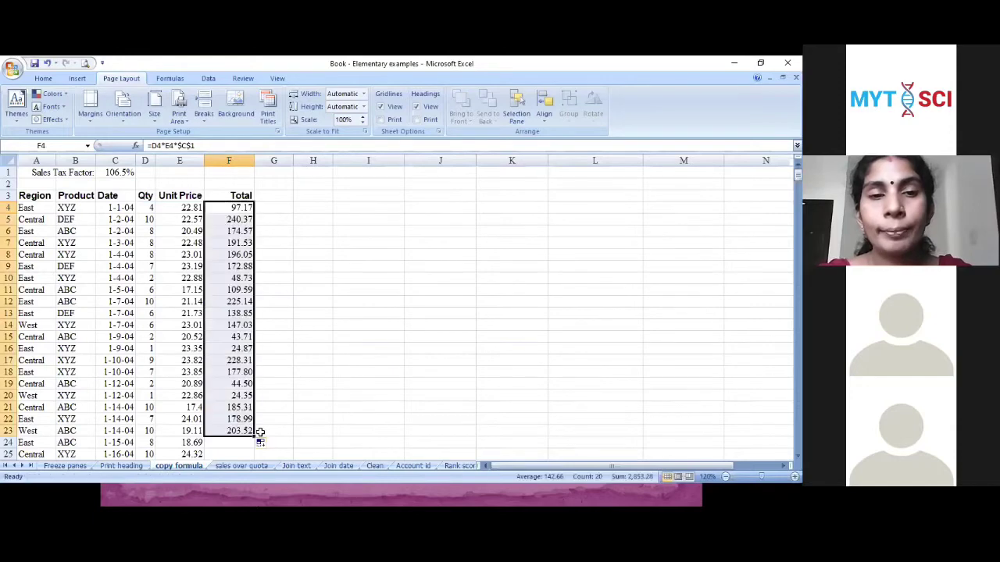
click(220, 220)
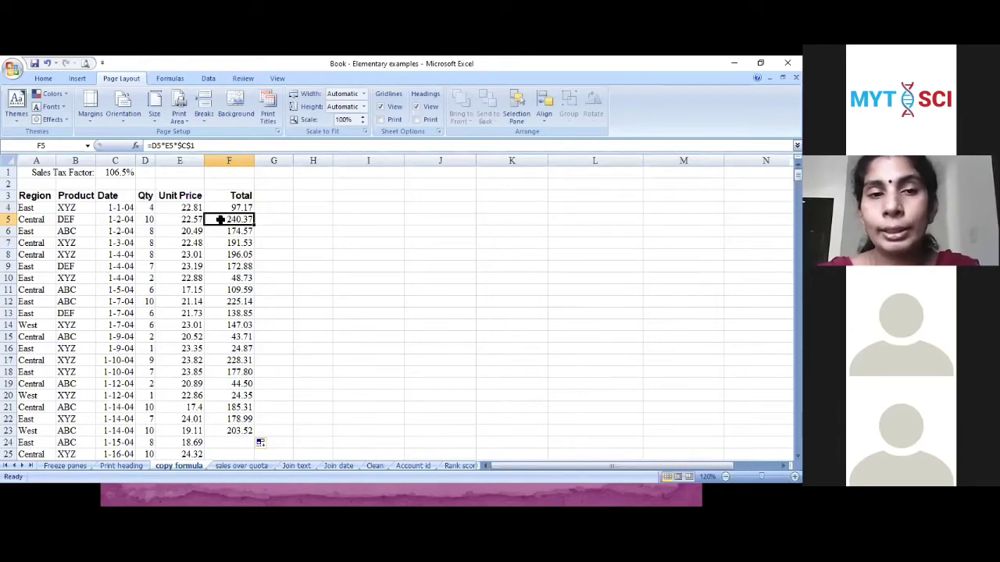
click(227, 430)
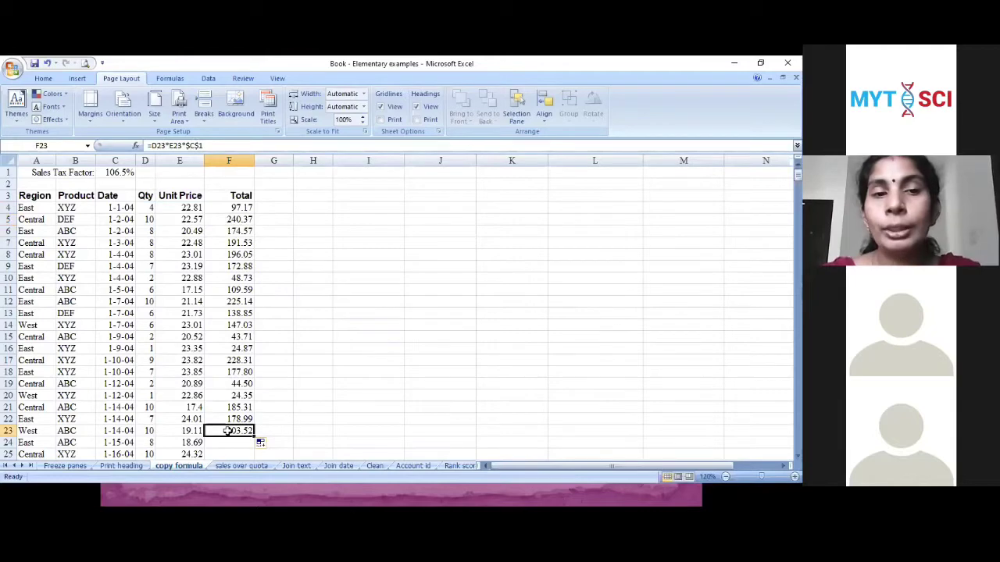
click(189, 145)
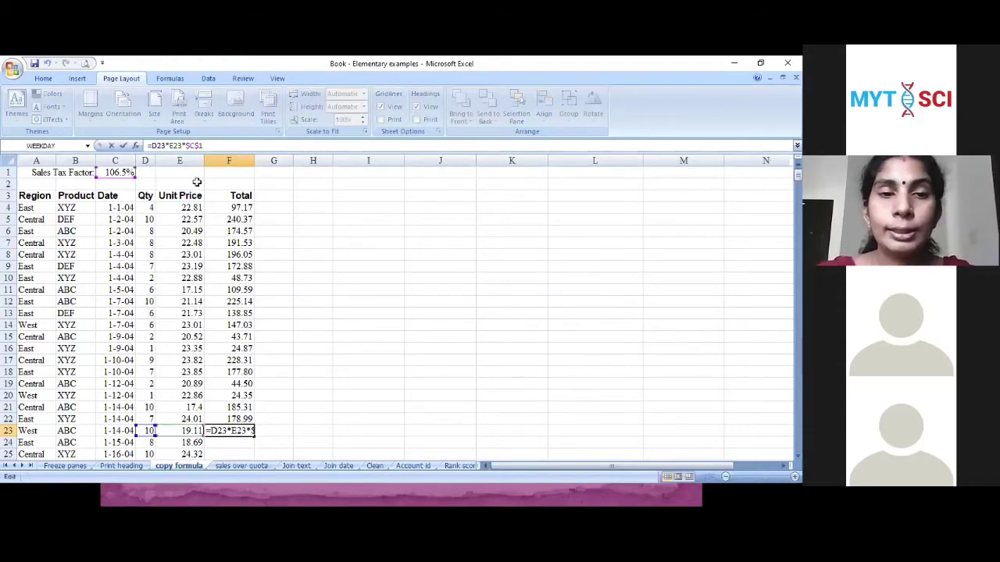
Clear the copied formulas from F5:F23, keeping only the one in F4
click(224, 220)
drag(224, 220, 234, 431)
key(Delete)
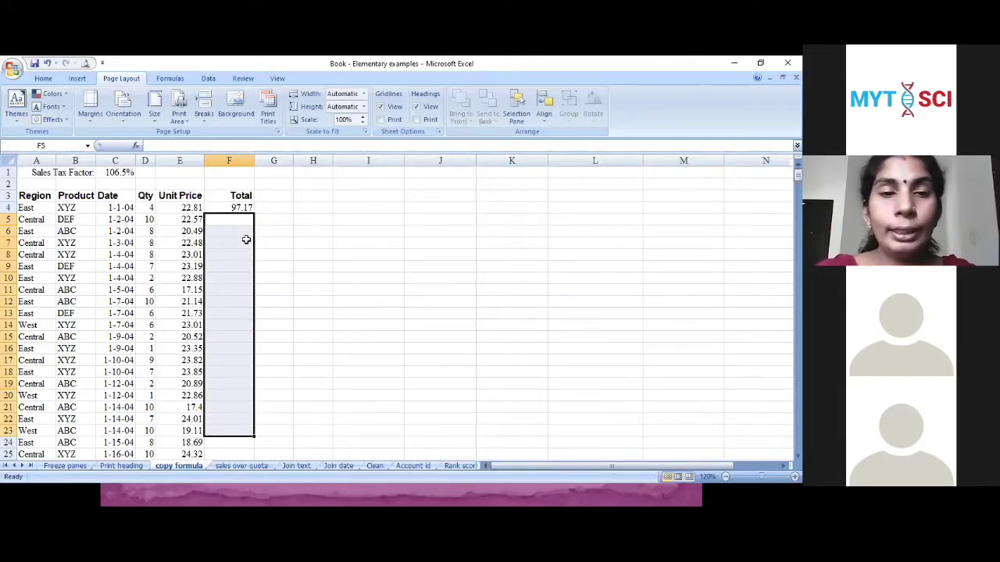
Cycle the tax factor reference in F4's formula through its relative and mixed forms, ending on the absolute $C$1
click(235, 206)
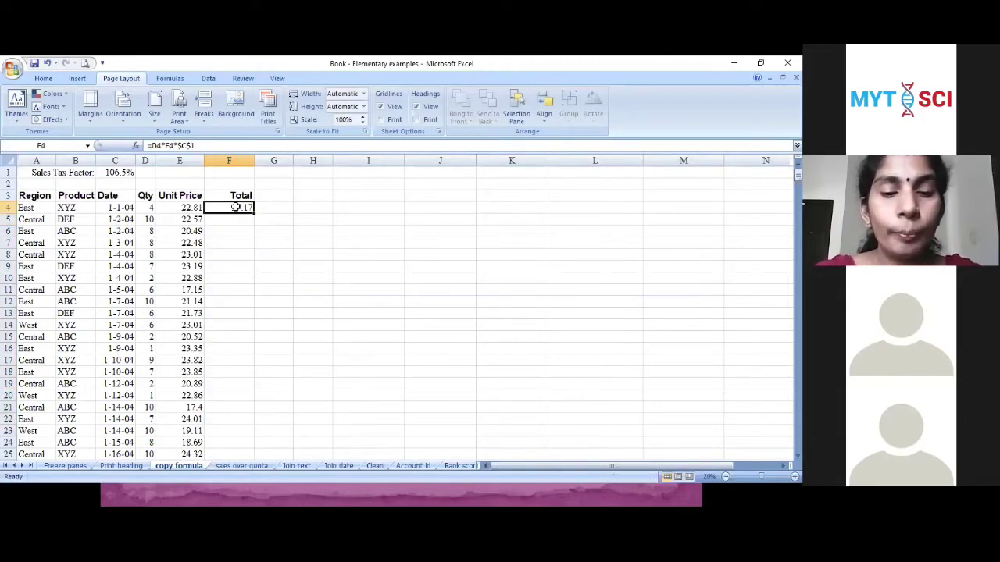
click(190, 145)
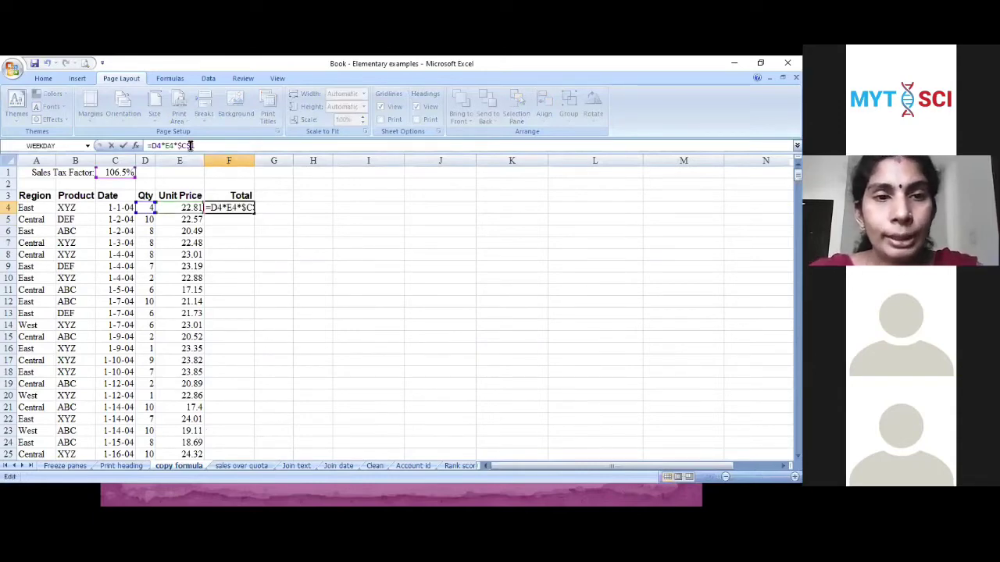
key(F4)
key(F4)
key(F4)
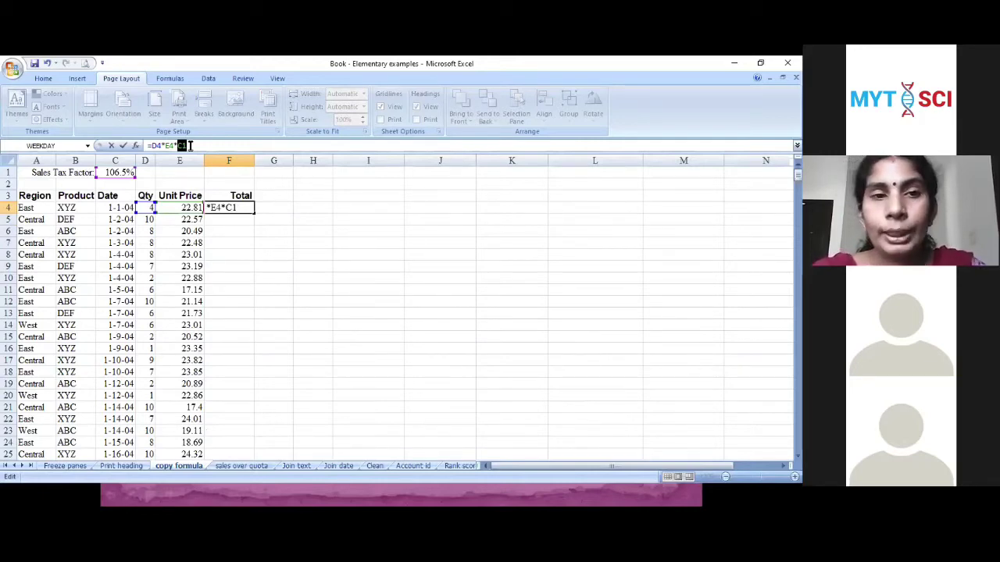
key(F4)
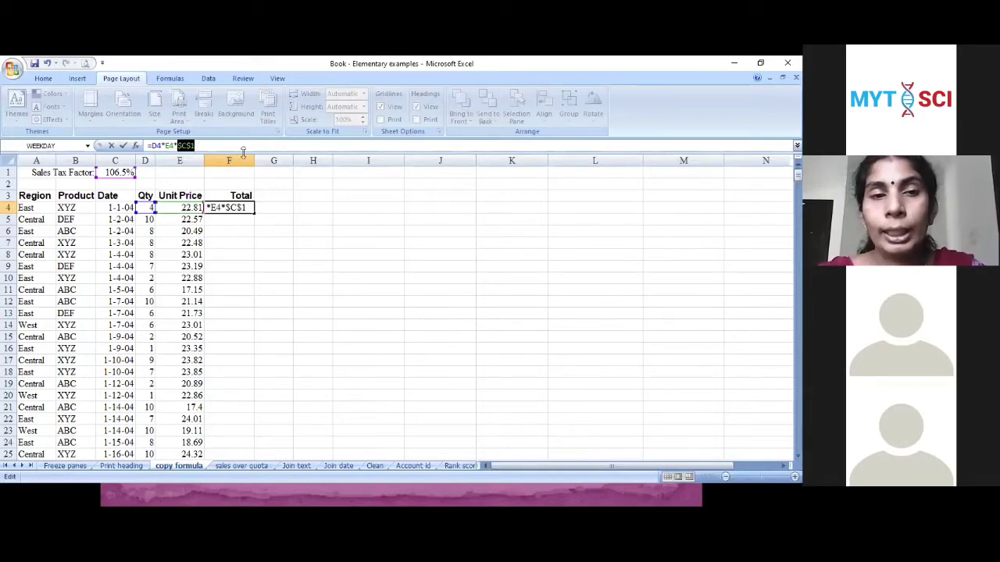
key(F4)
key(F4)
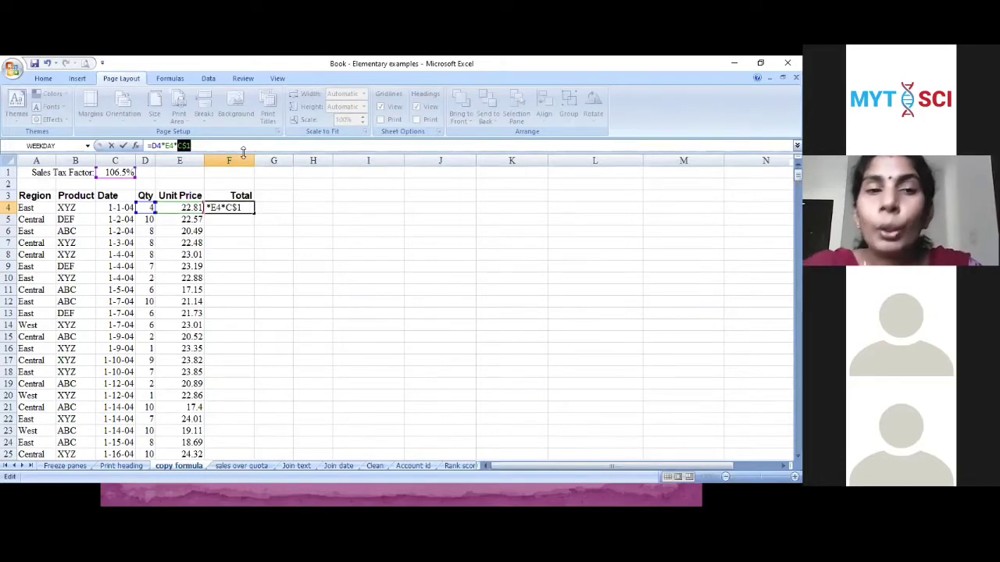
key(F4)
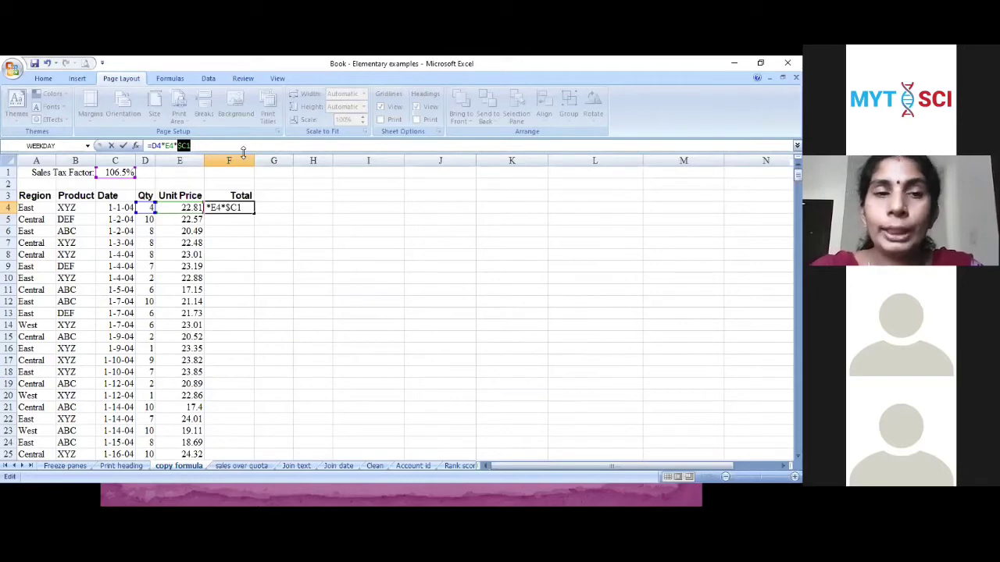
key(F4)
key(F4)
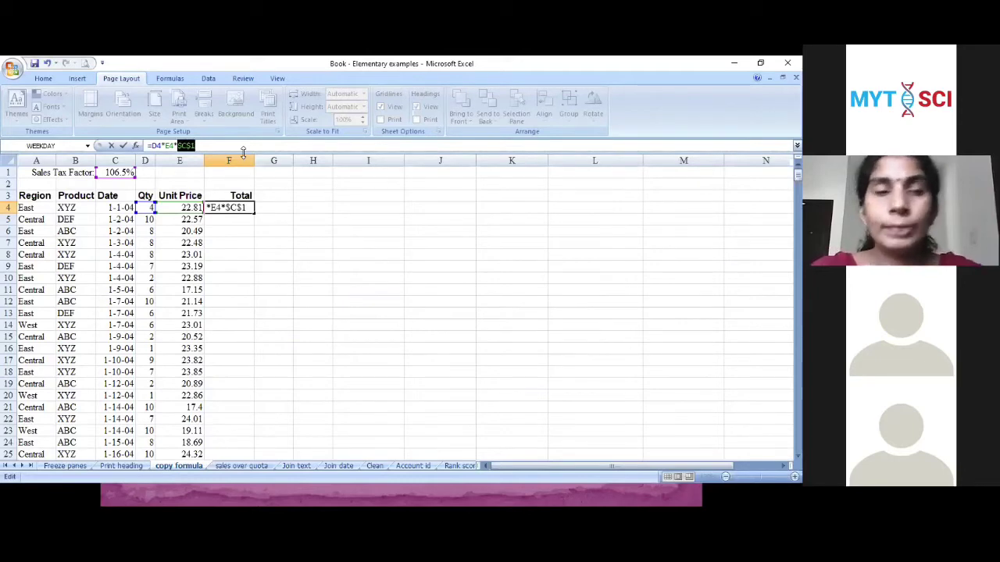
key(Return)
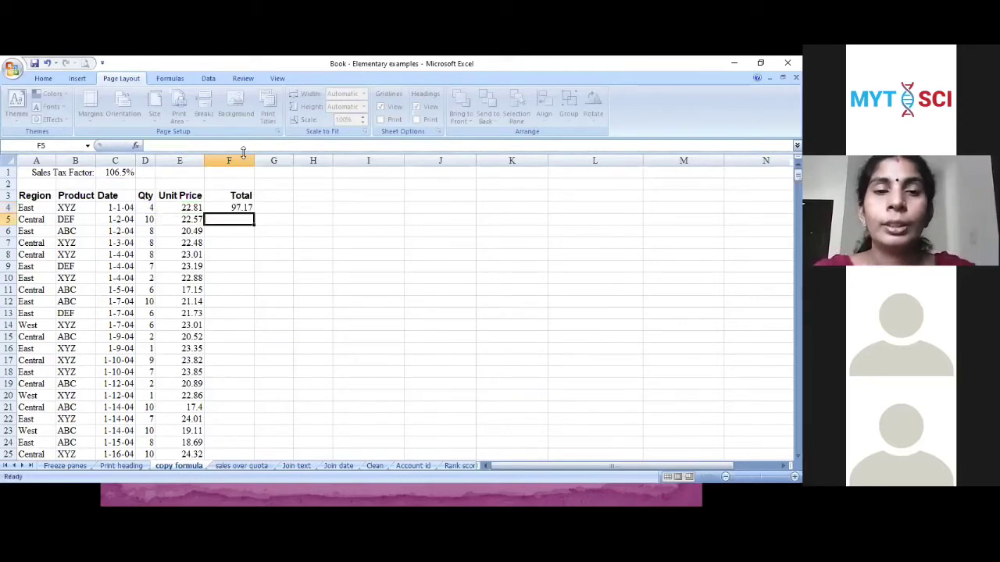
Fill the F4 formula down the Total column to F566 and check the references in the last row's formula
click(228, 207)
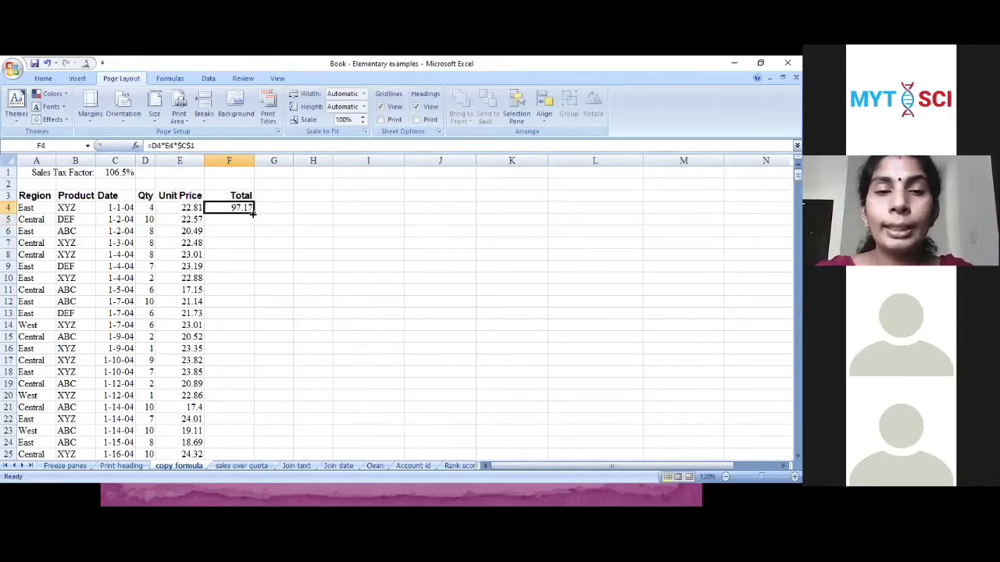
drag(252, 212, 221, 442)
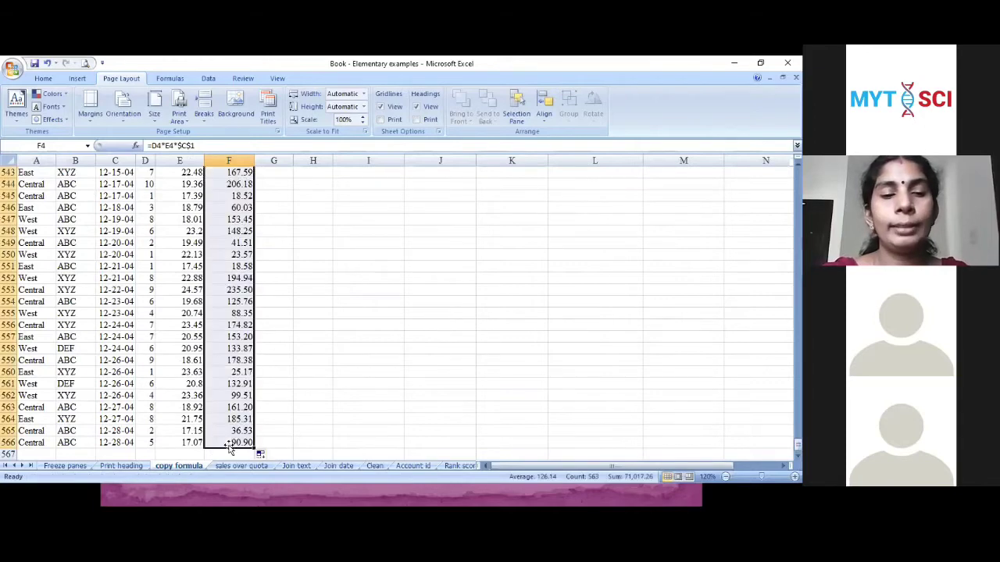
click(227, 442)
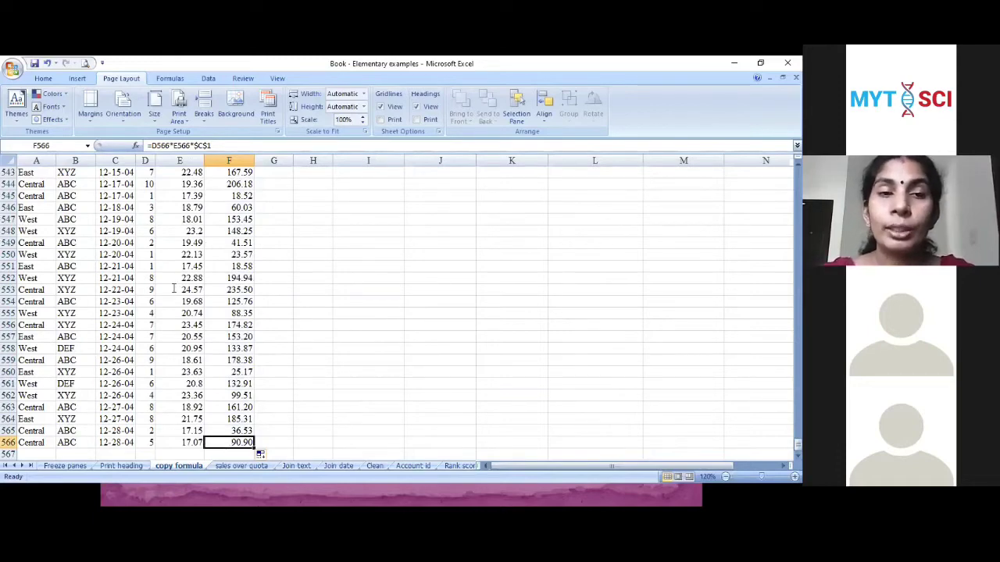
click(215, 146)
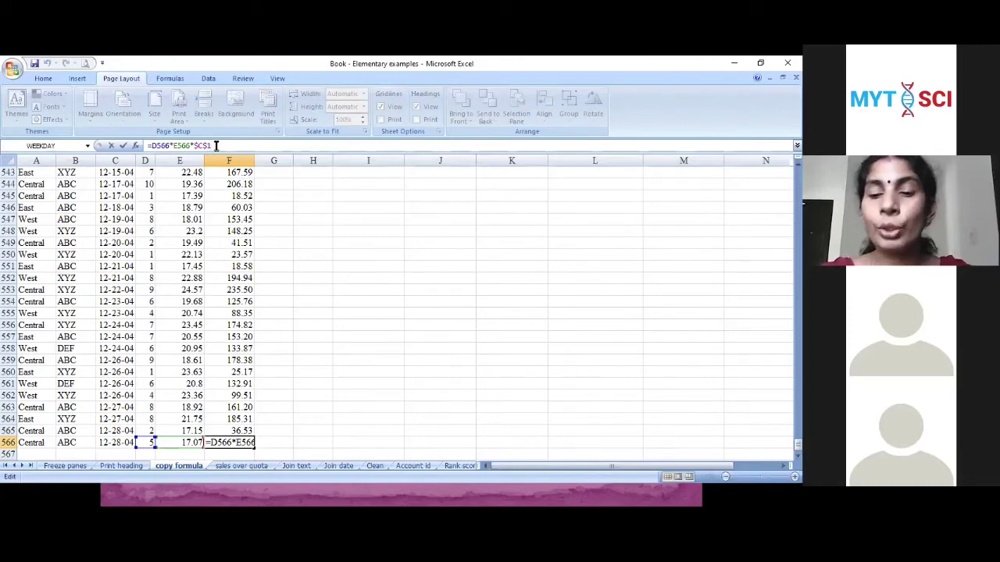
key(Return)
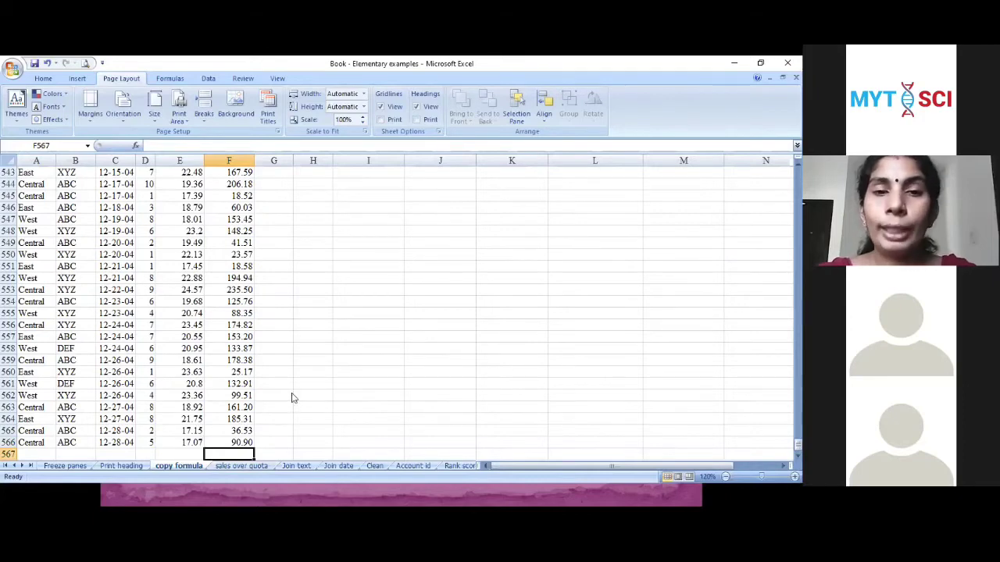
Advance the slide show to the slide on sales in excess of a quota, and open Excel's sales over quota sheet
key(alt+Tab)
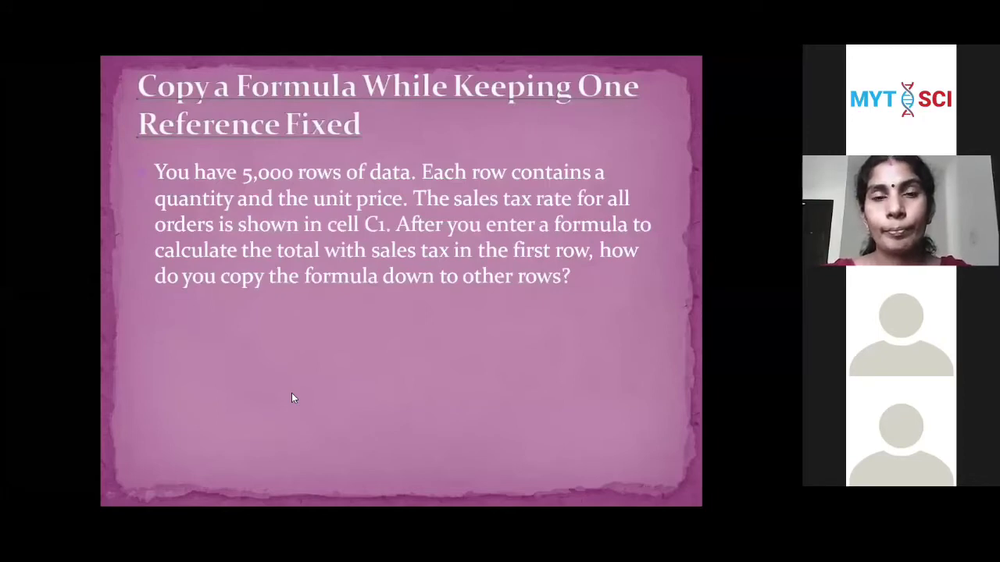
click(328, 361)
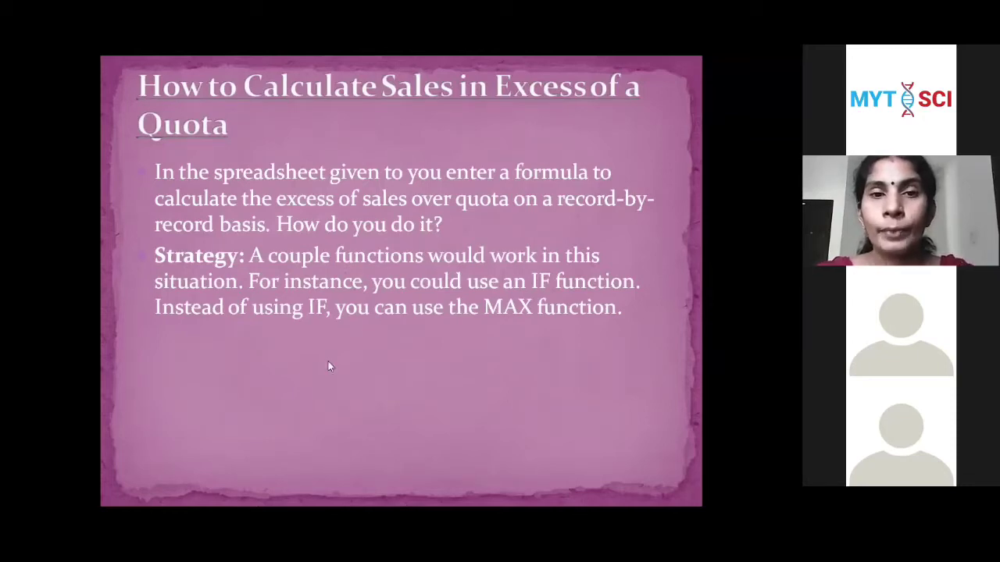
key(alt+Tab)
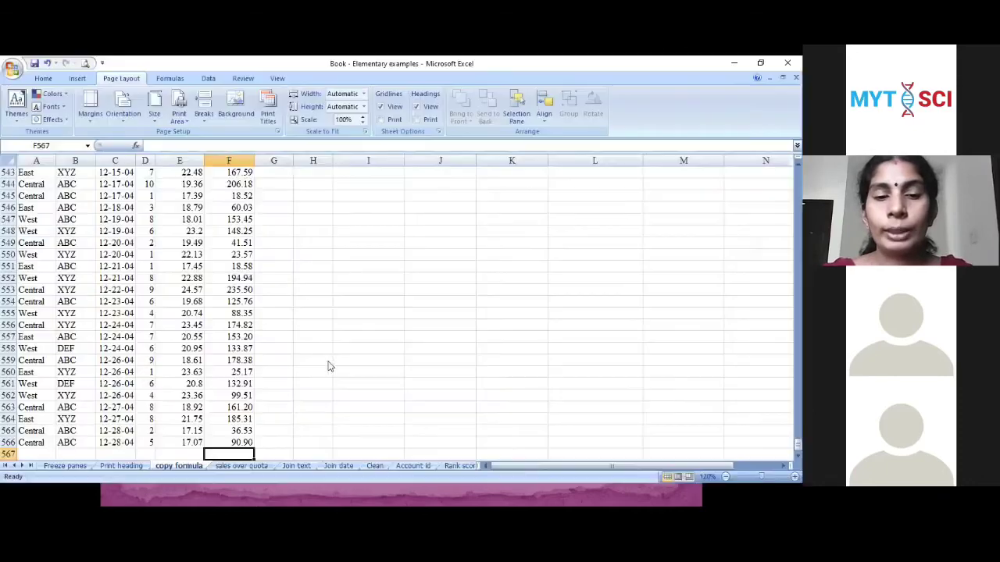
click(229, 467)
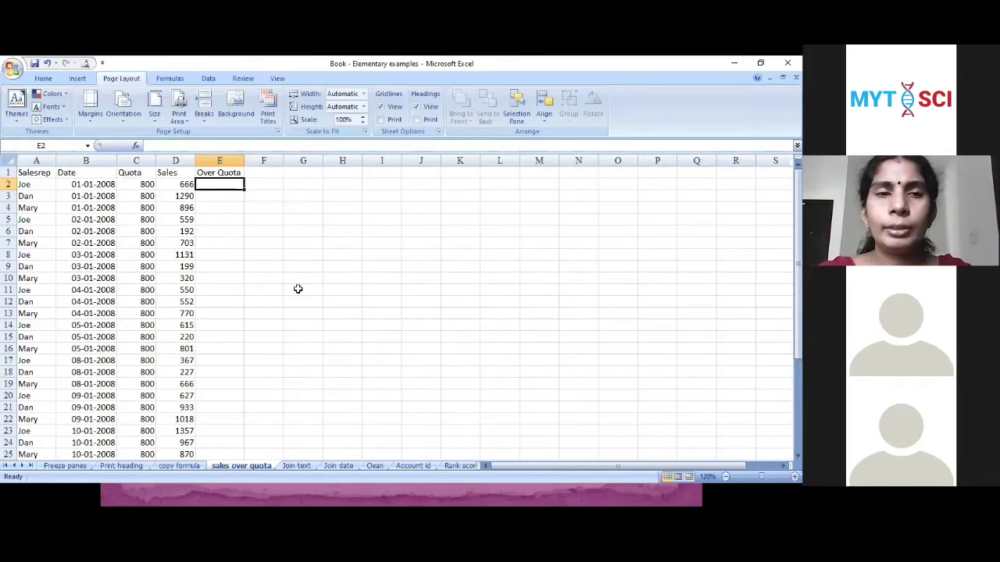
Enter the formula =C2-D2 in E2, the first cell of the Over Quota column
text(=)
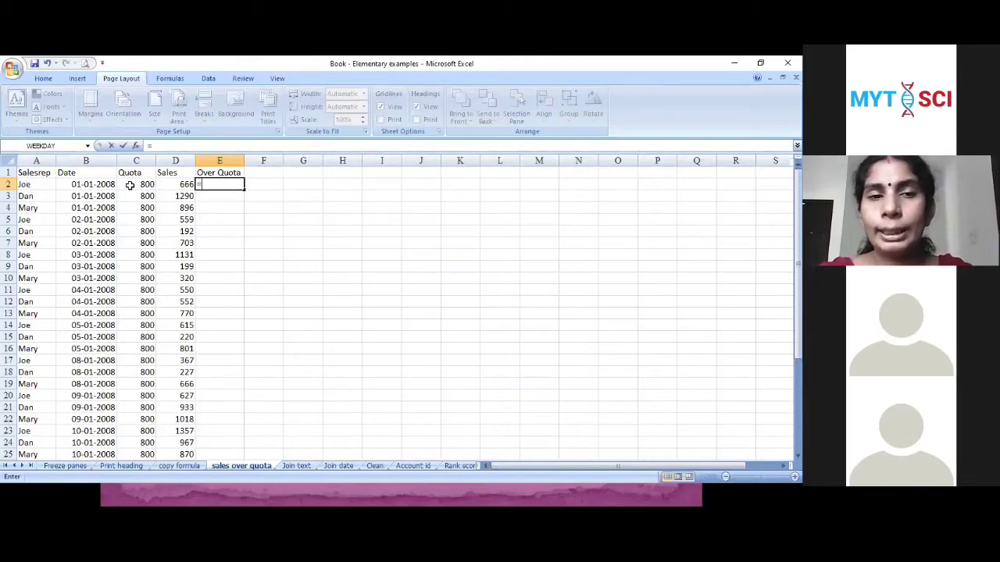
click(129, 184)
text(-)
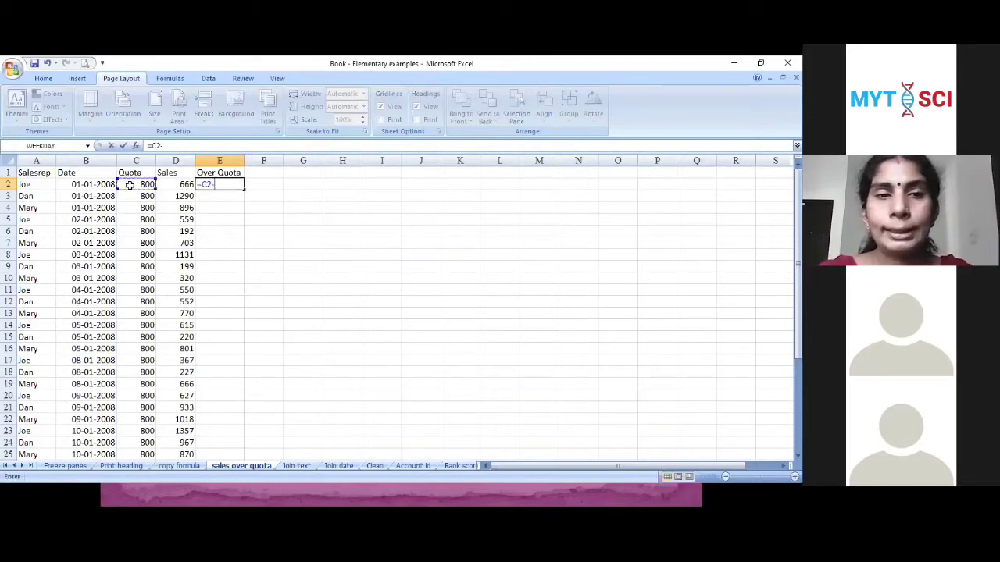
click(174, 184)
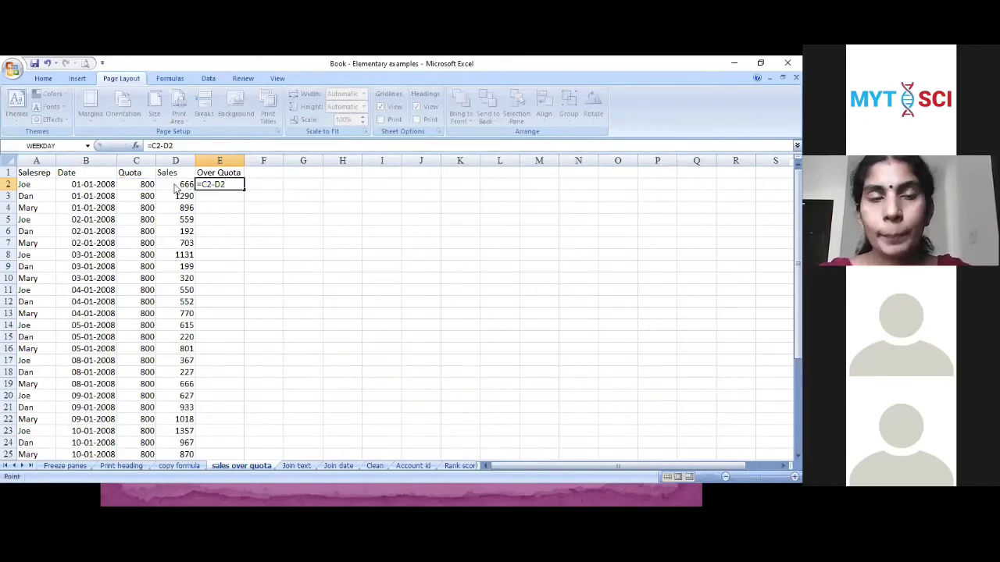
key(Return)
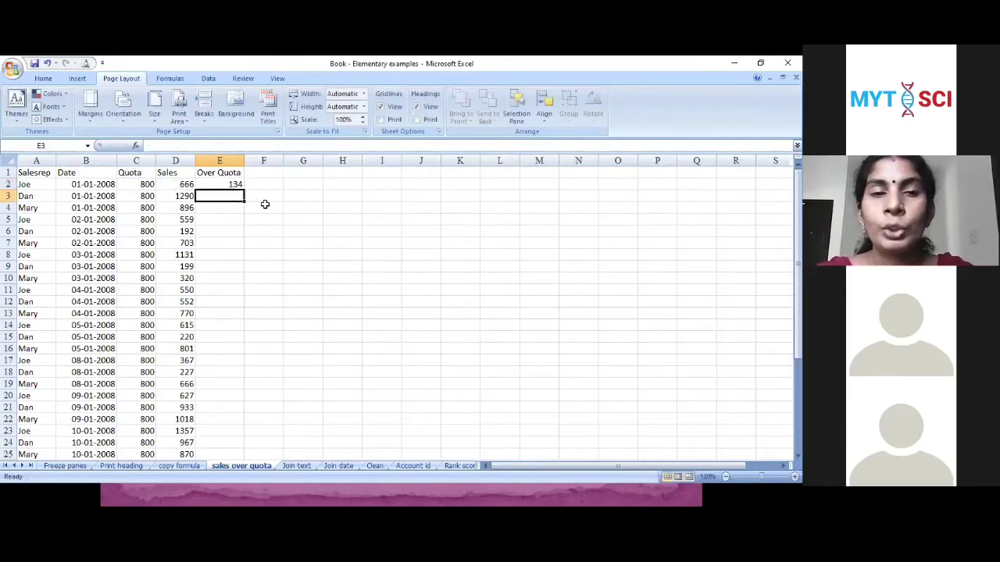
Replace the formula in E2 with =D2-C2 so the quota is subtracted from the sales
click(226, 184)
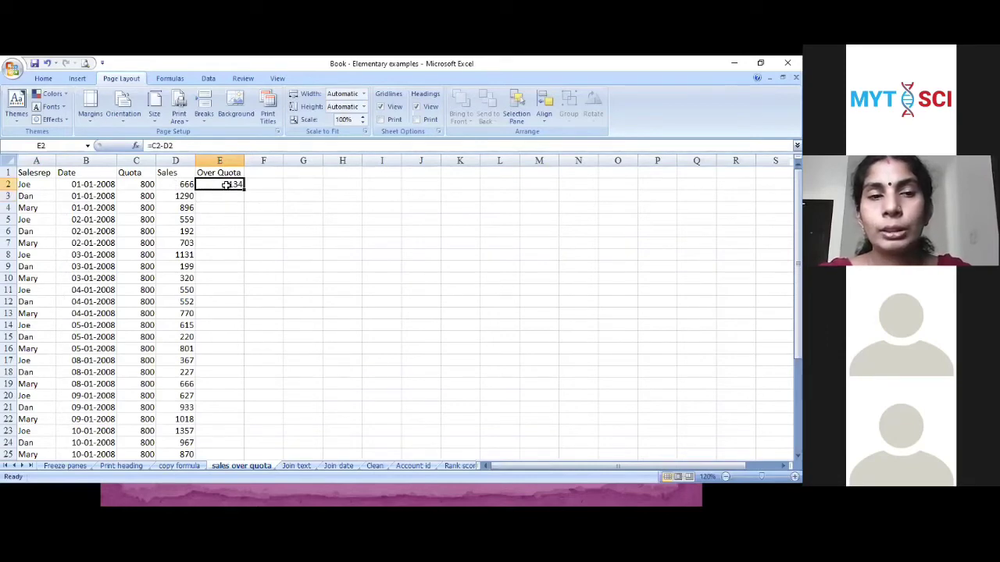
click(190, 144)
key(BackSpace)
key(BackSpace)
key(BackSpace)
key(BackSpace)
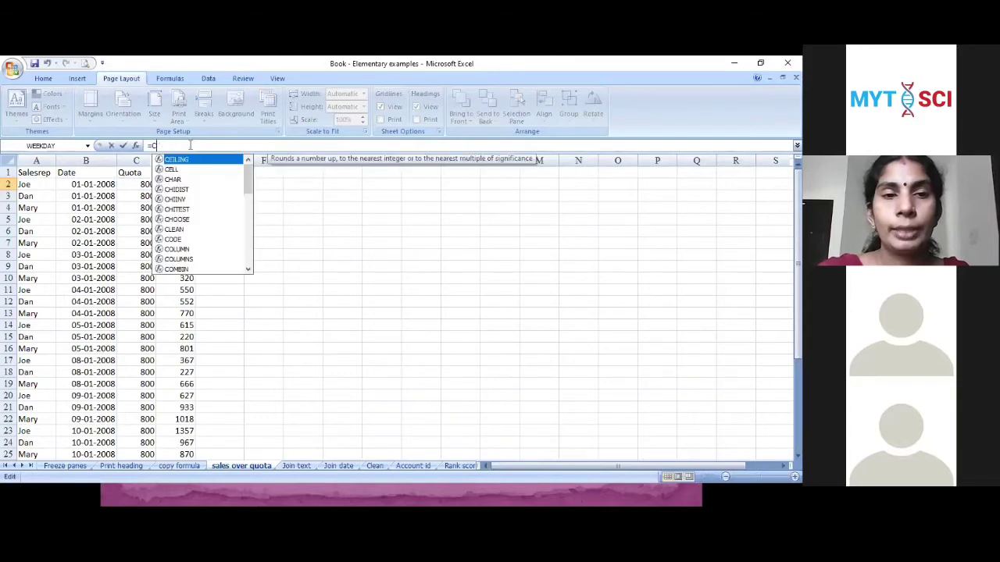
key(BackSpace)
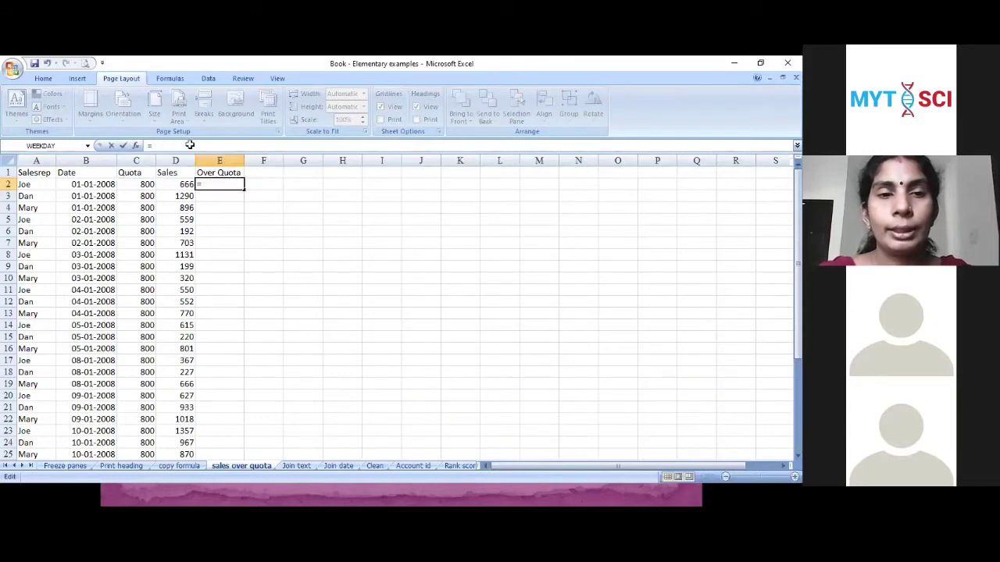
click(176, 184)
text(-)
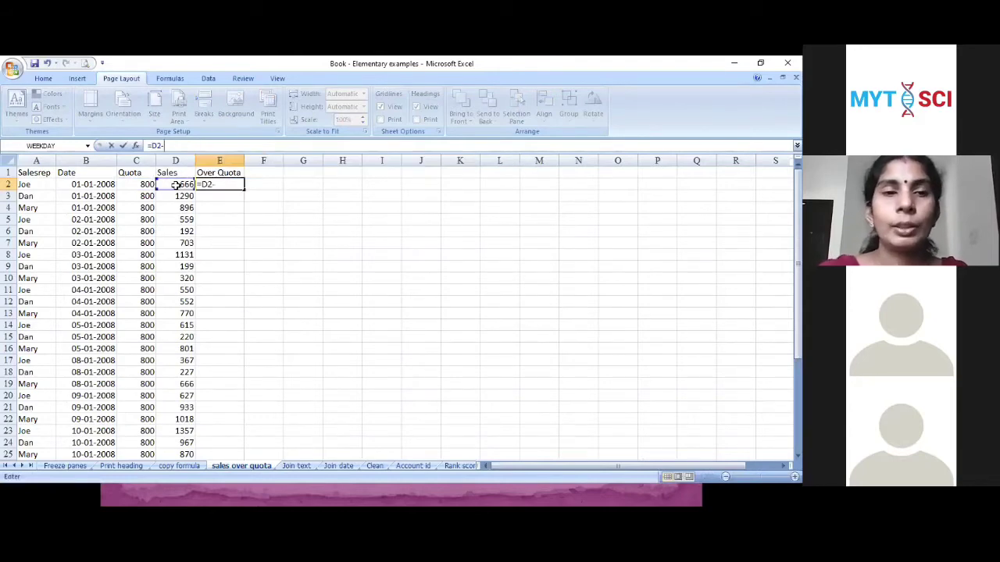
click(132, 183)
key(Return)
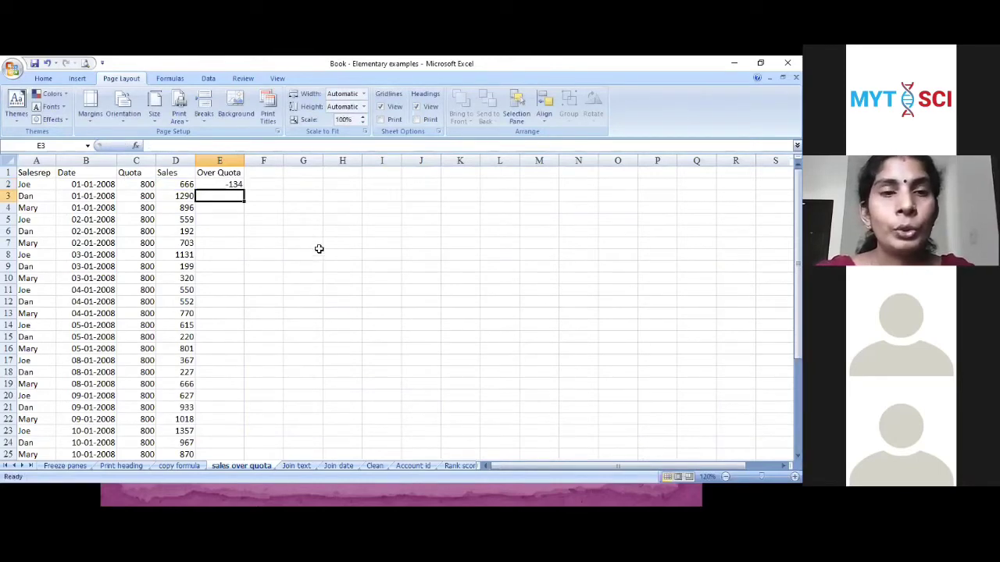
Fill the E2 formula down the Over Quota column to E26
click(235, 185)
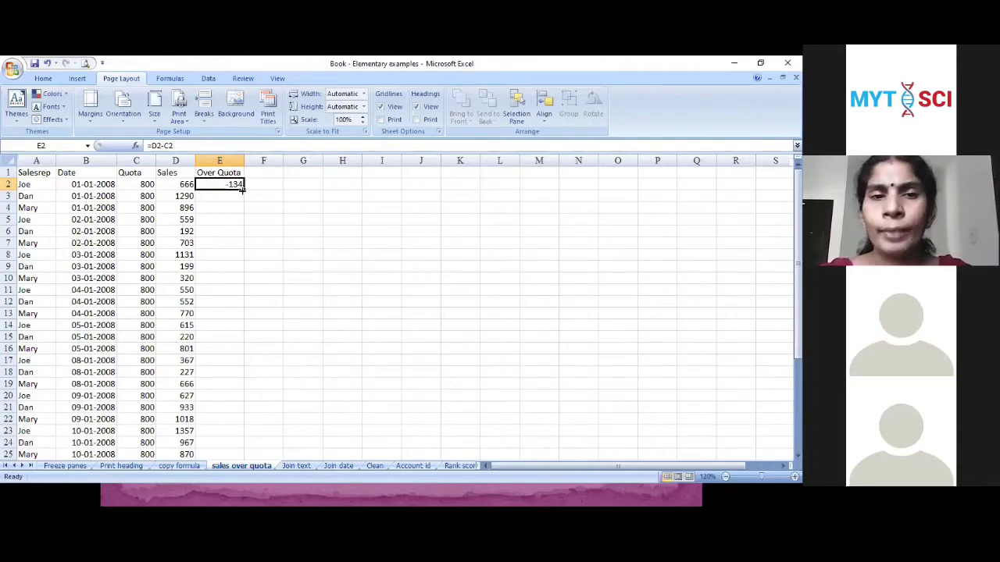
drag(242, 187, 250, 462)
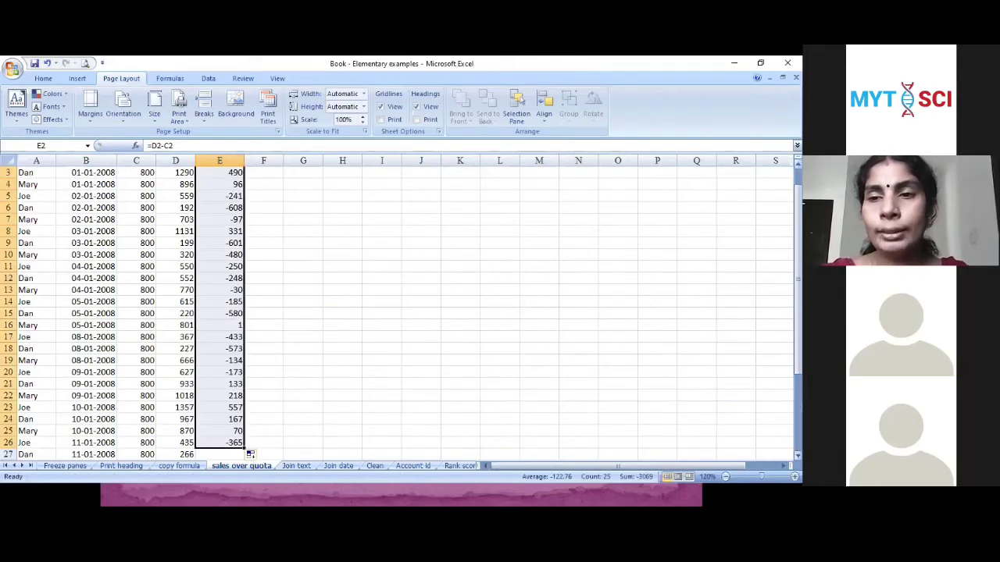
scroll(398, 312, up, 1)
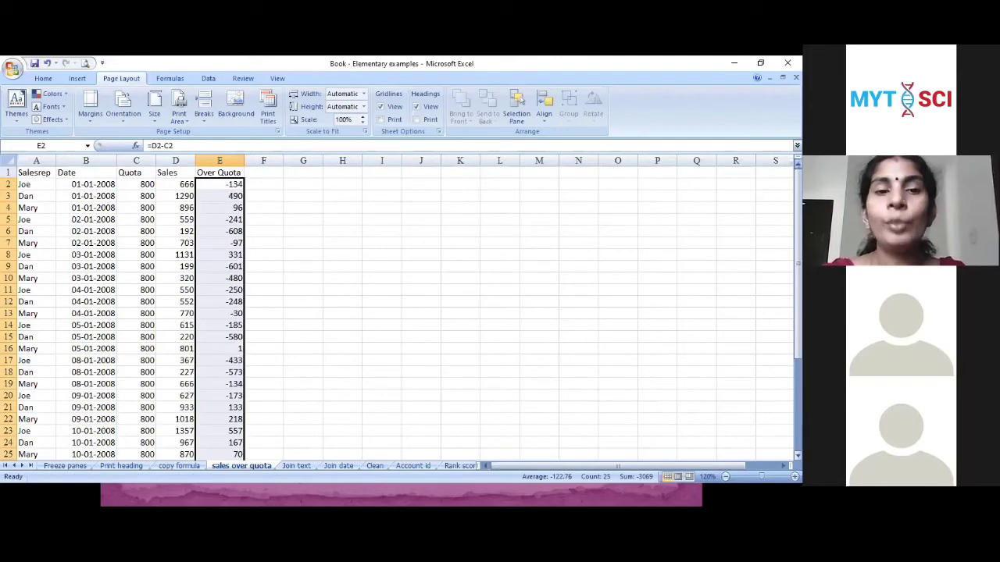
Start an IF formula in F2 with the logical test D2-C2>0
click(270, 183)
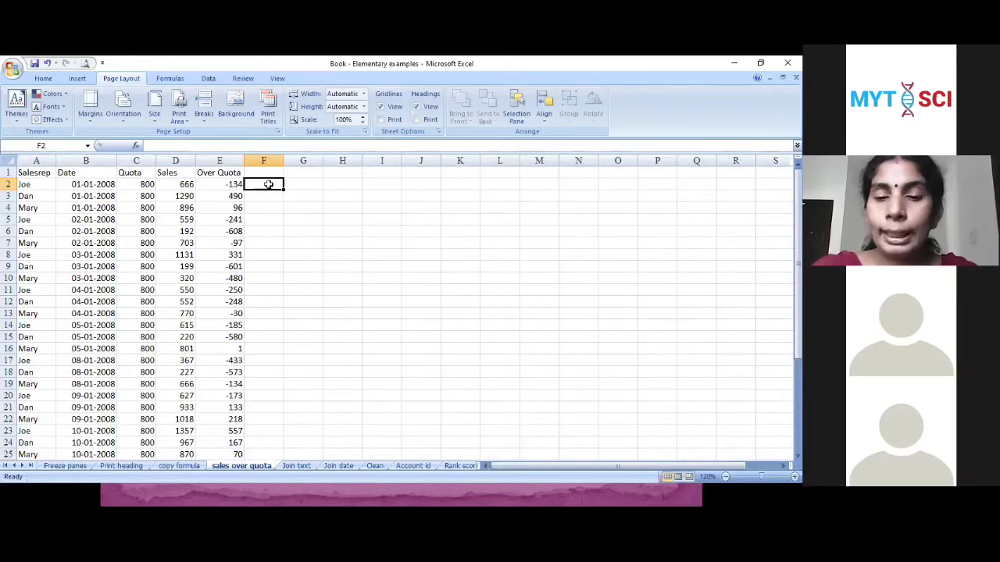
text(=)
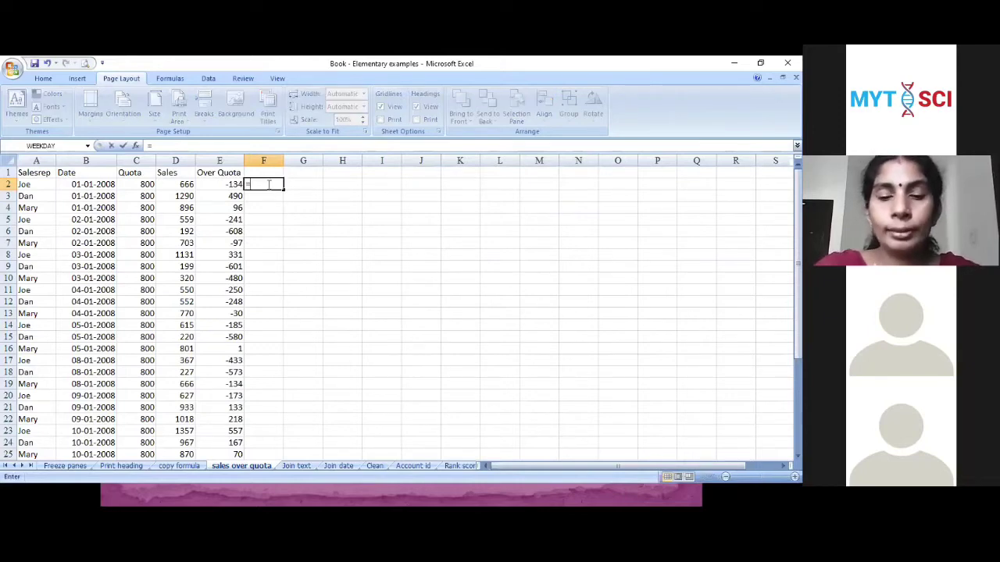
text(if)
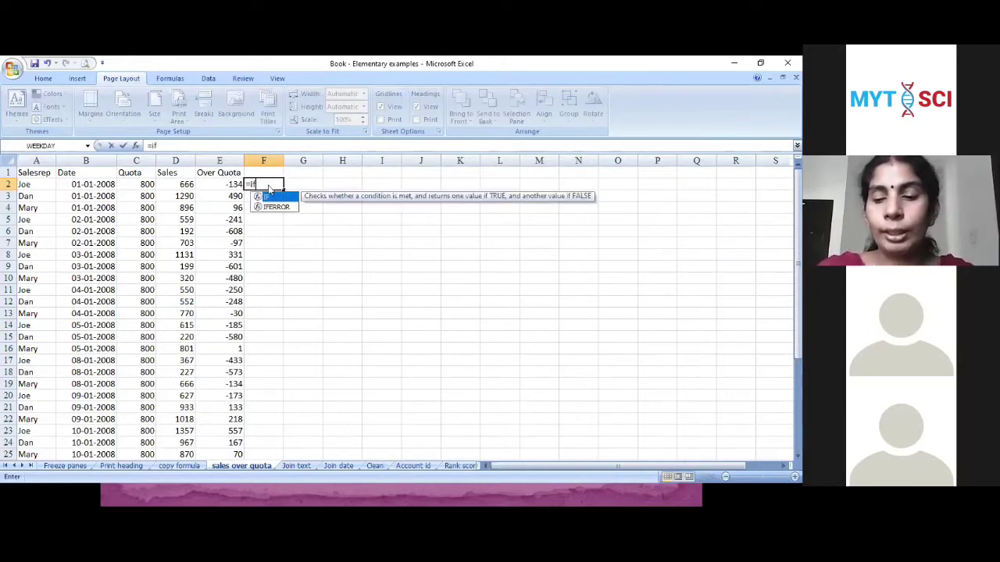
text(()
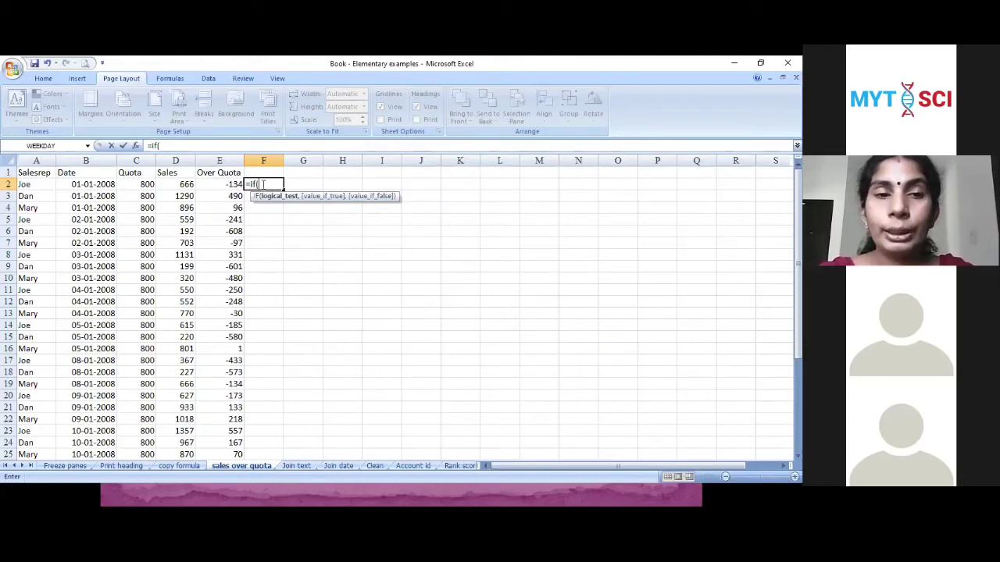
click(167, 184)
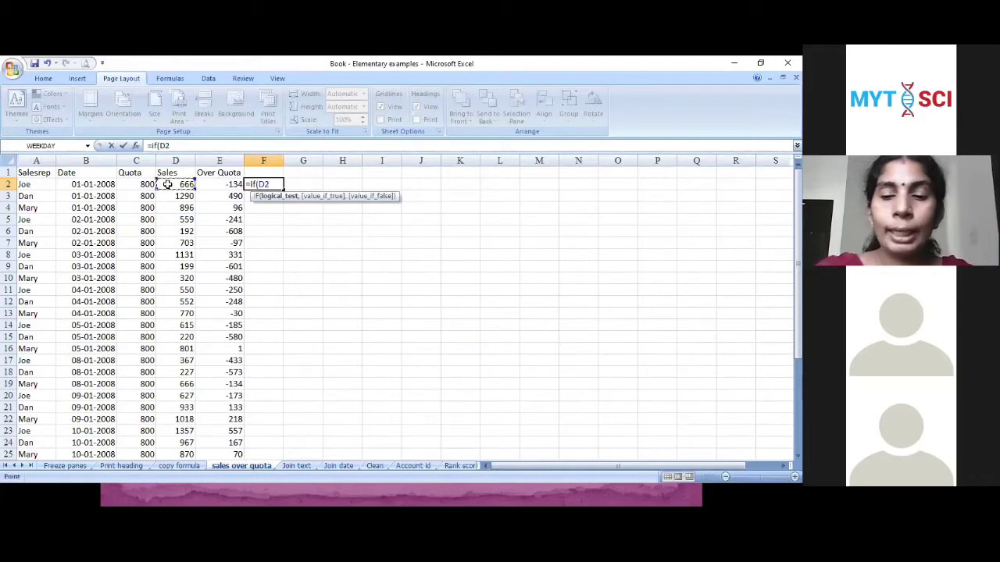
text(-)
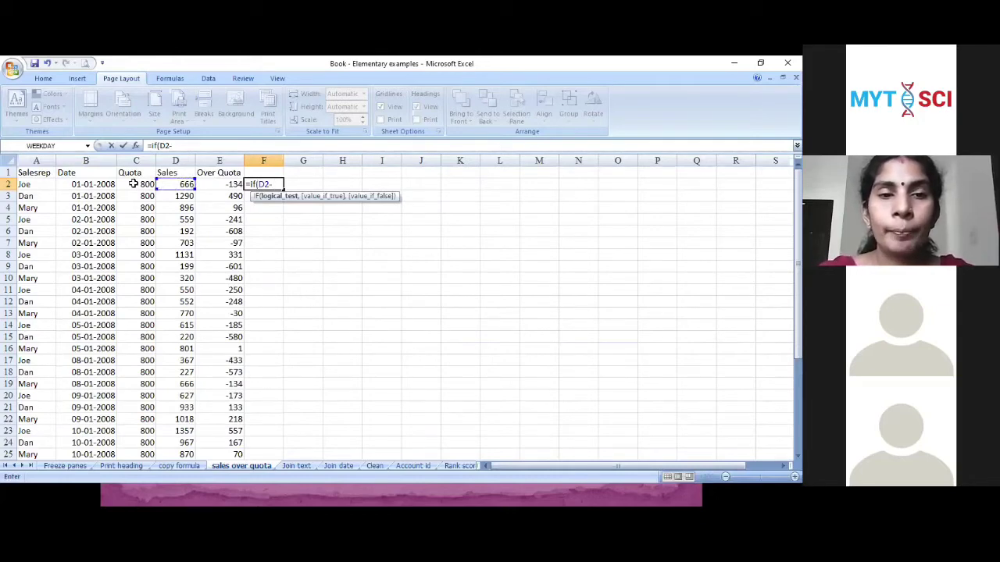
click(133, 184)
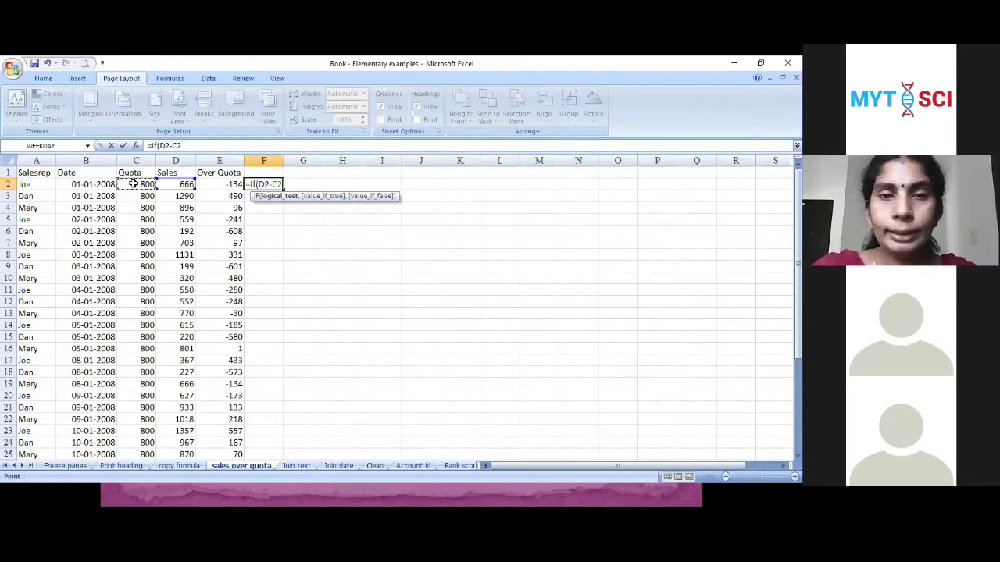
text(>)
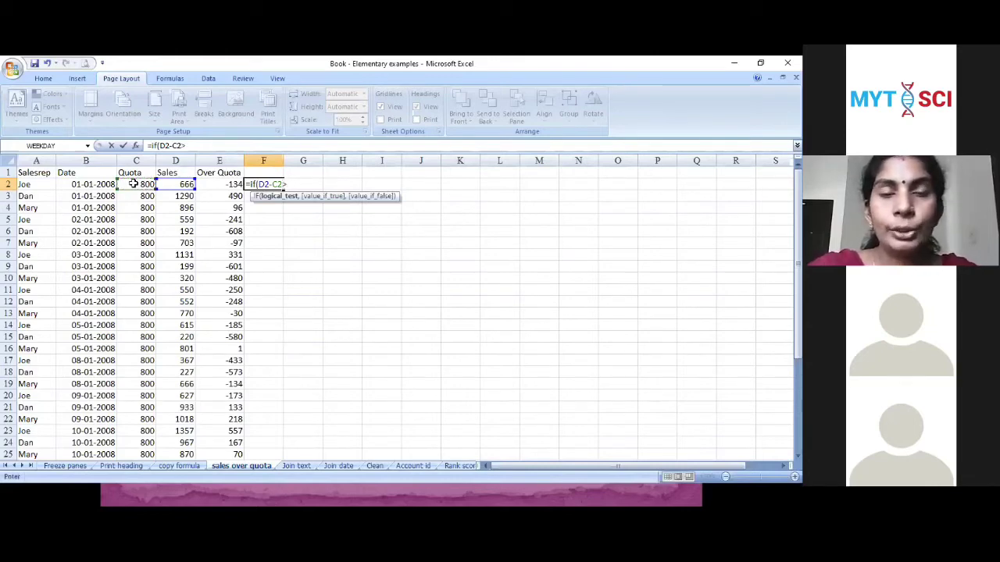
text(0)
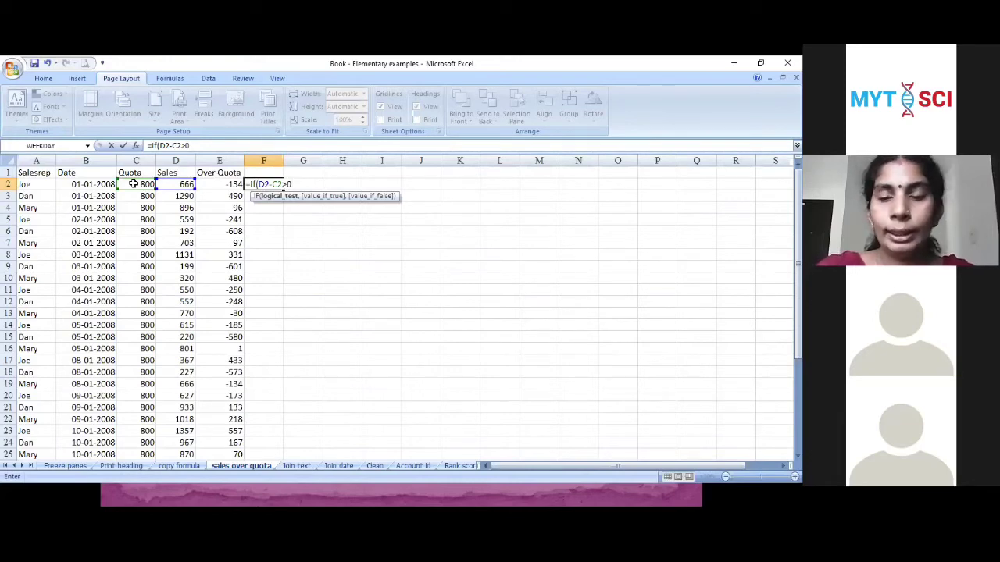
Add "Over Quota" as the value if true in the F2 IF formula
text(,")
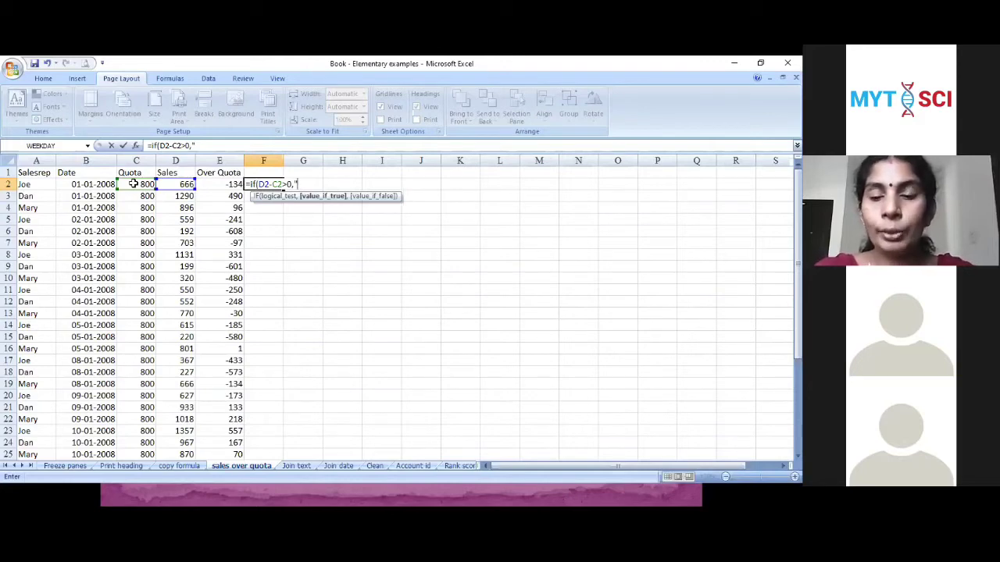
text(O)
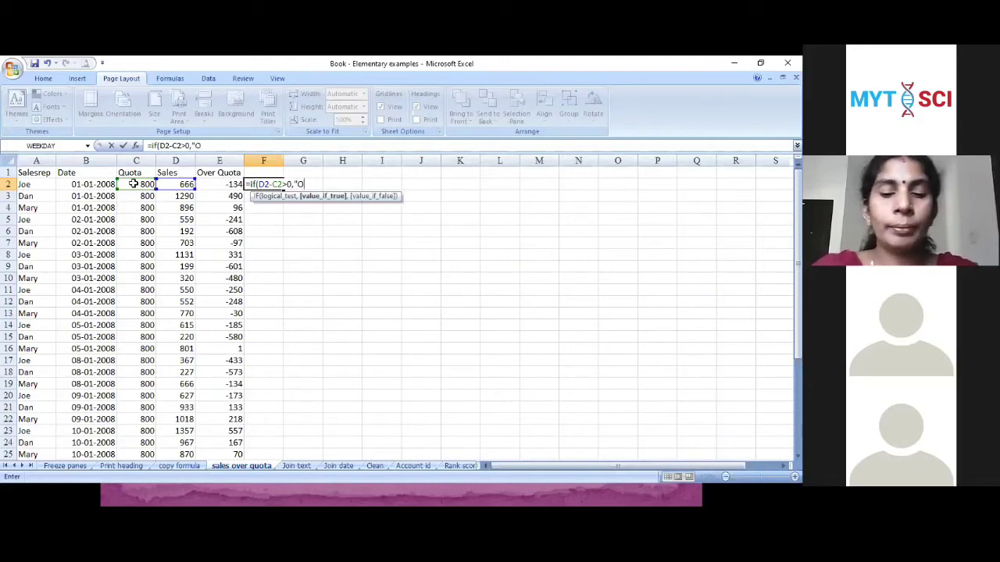
text(ver )
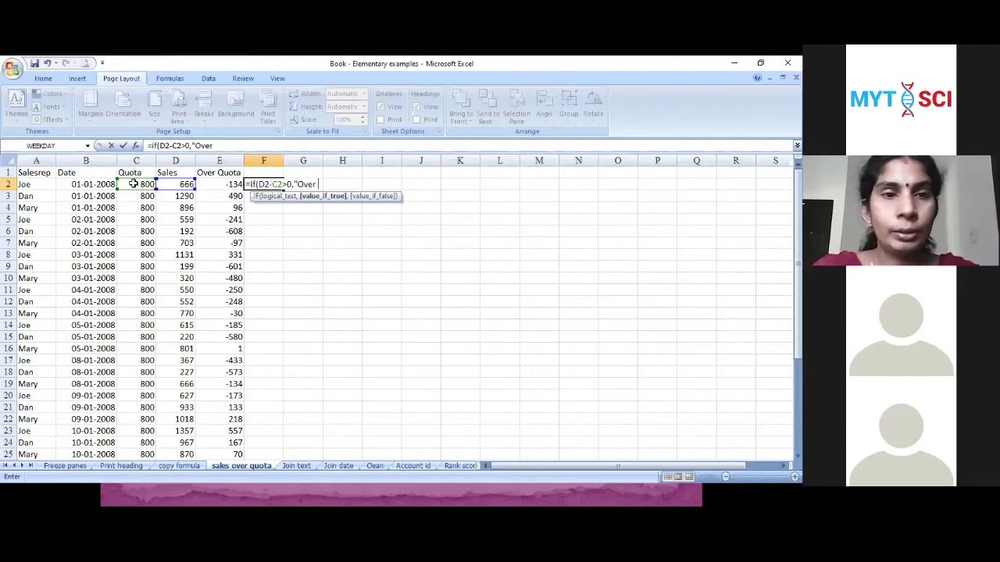
text(Qu)
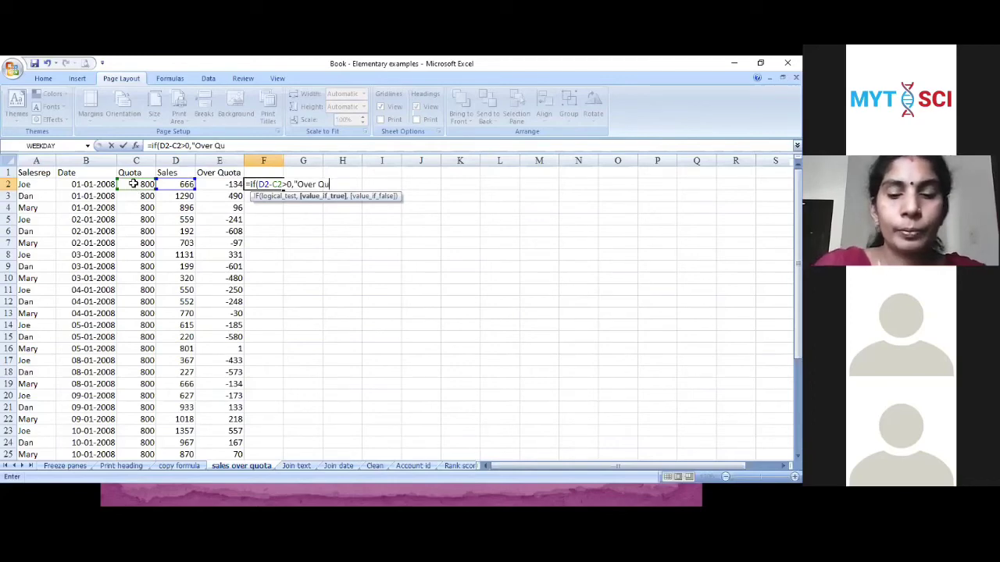
text(ota")
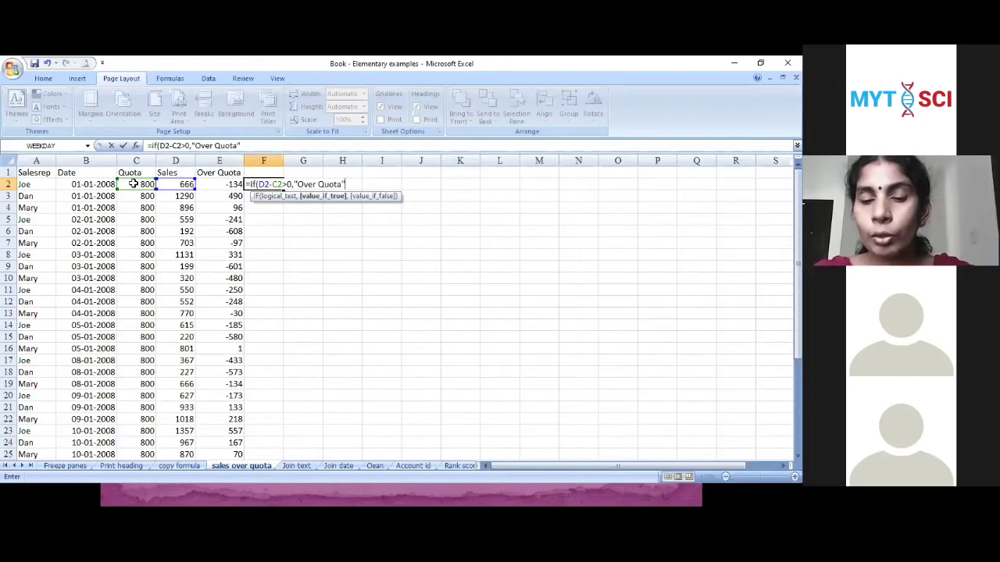
Add "Less than the quota" as the value if false and complete the IF formula in F2
text(,)
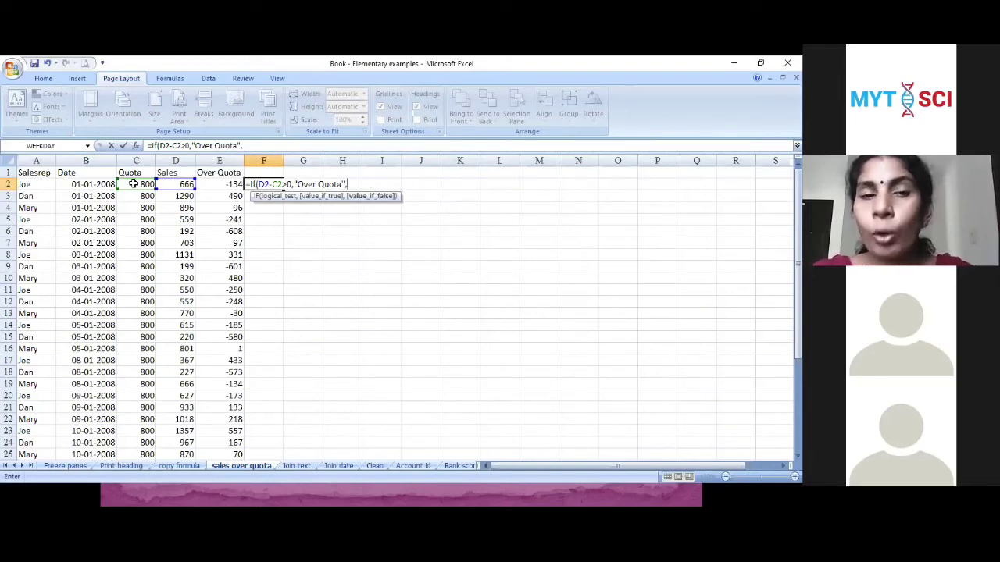
text(")
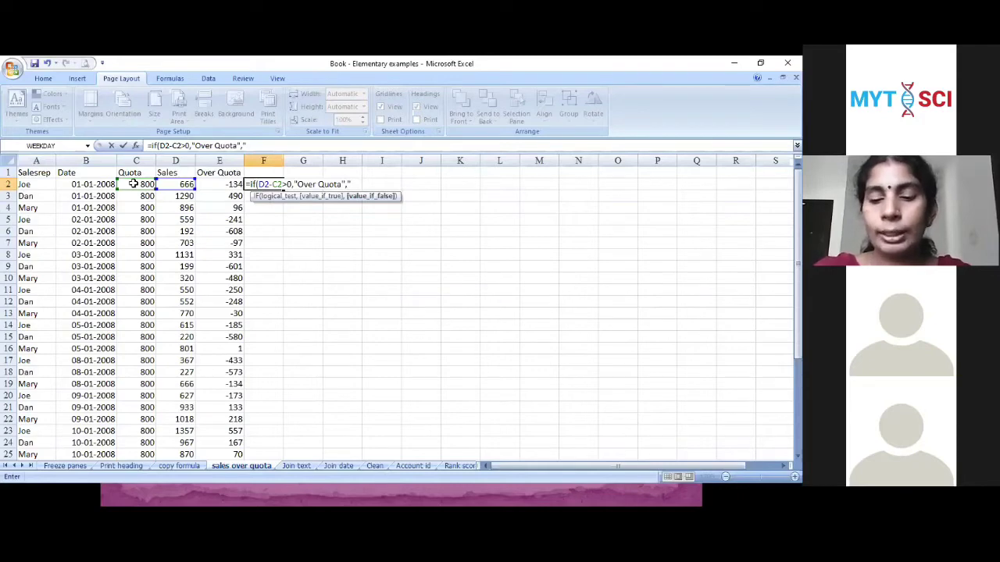
text(Less)
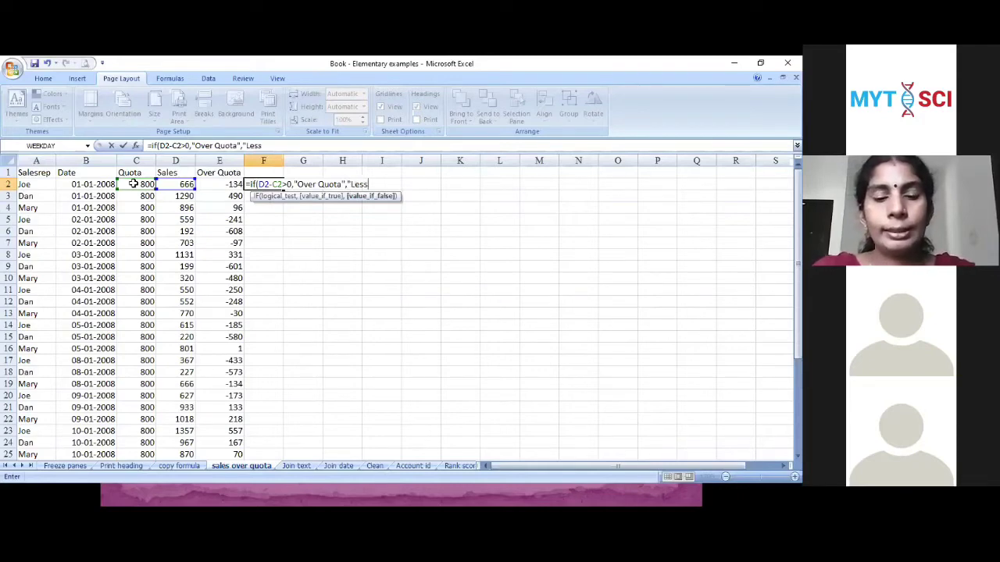
text( than the)
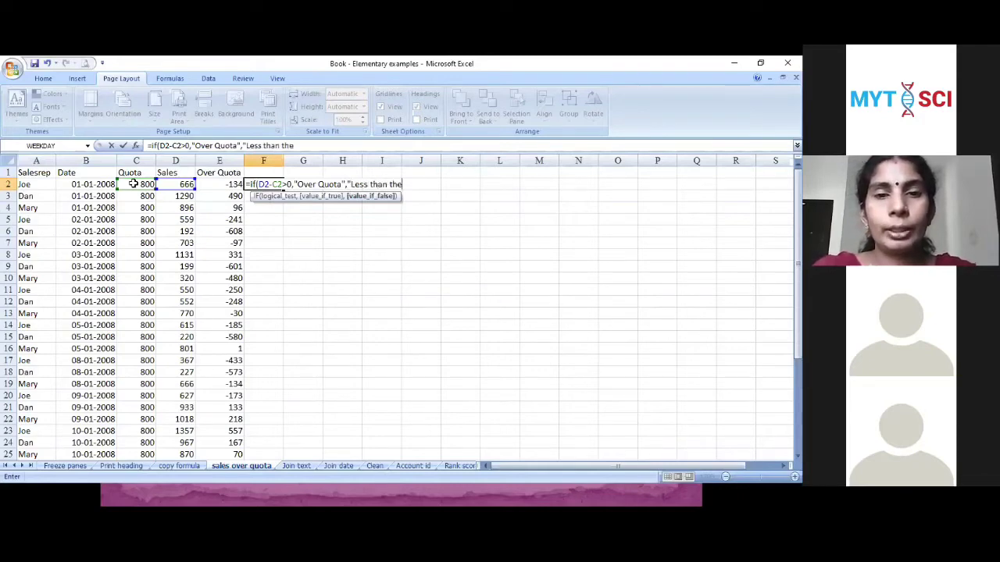
text( qu)
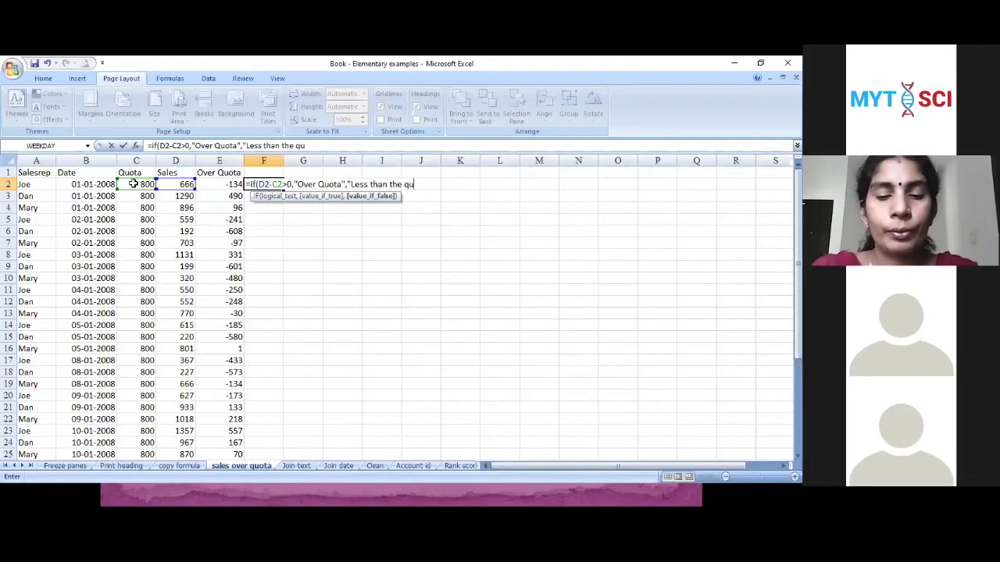
text(ota)
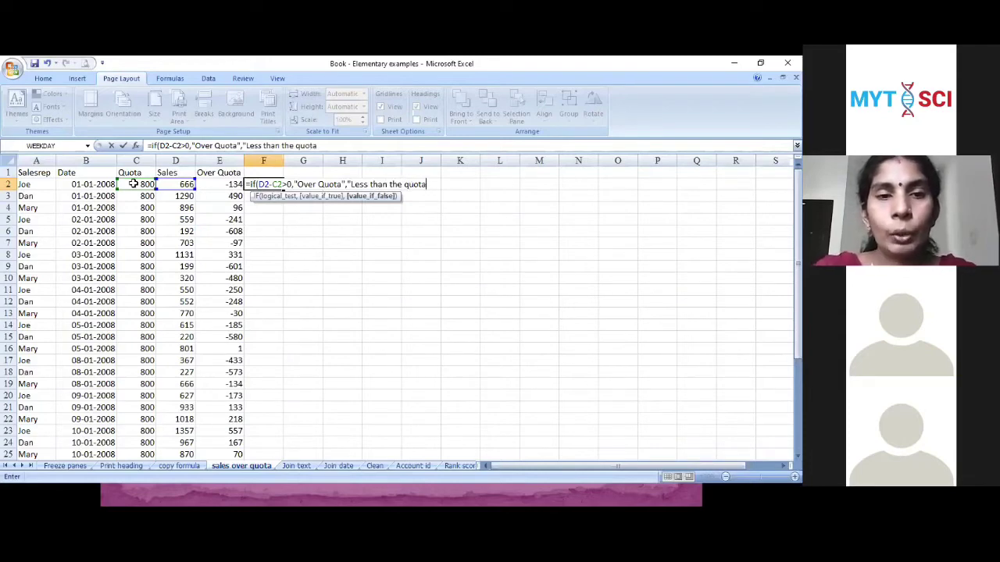
text(")
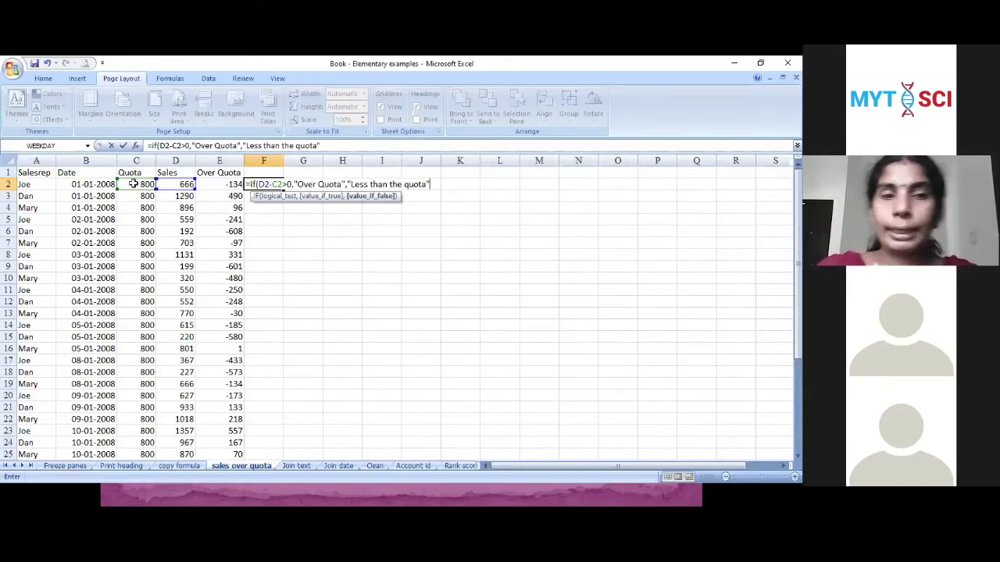
text())
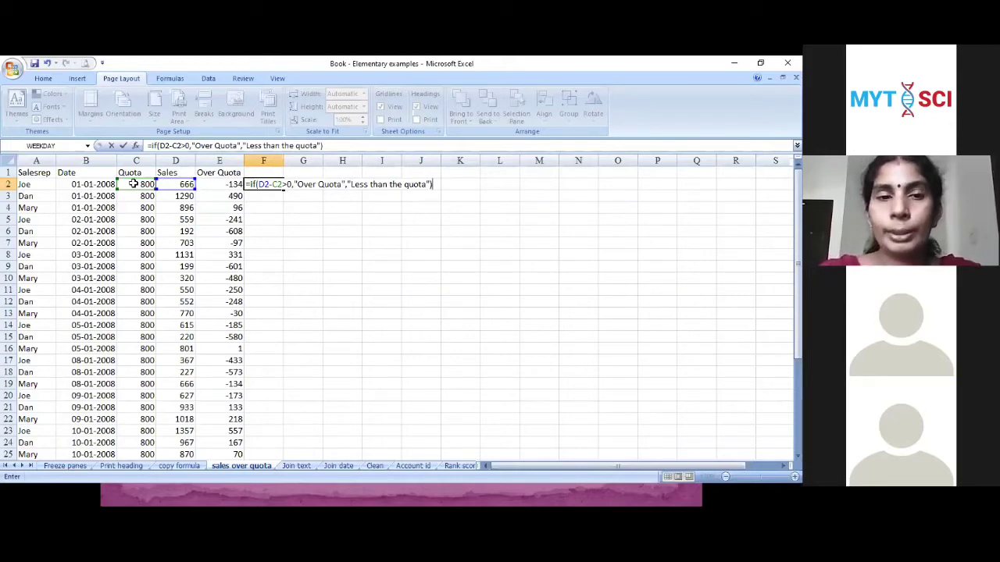
key(Return)
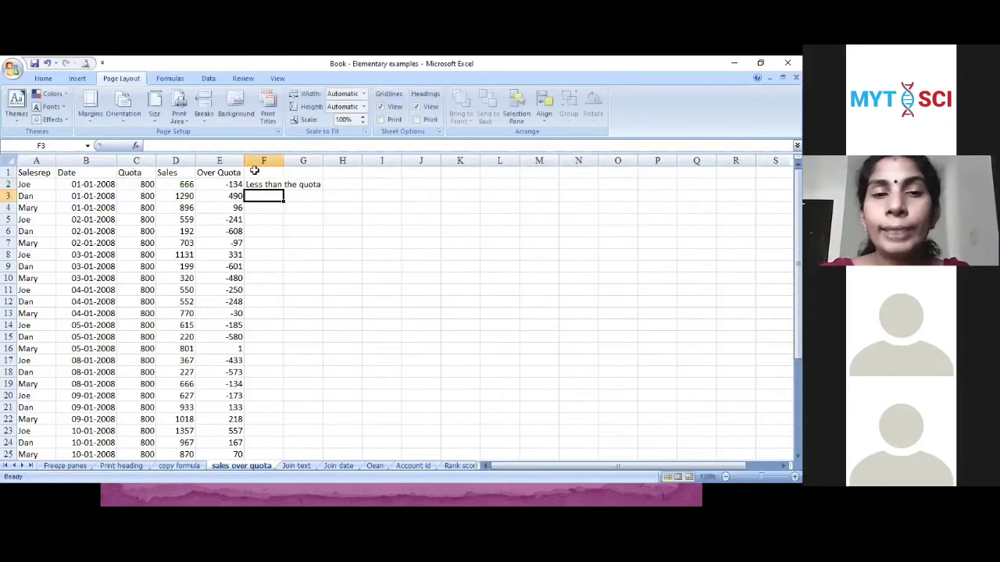
Fill the F2 IF formula down column F alongside the data and check the formulas in F3 and E3
click(267, 184)
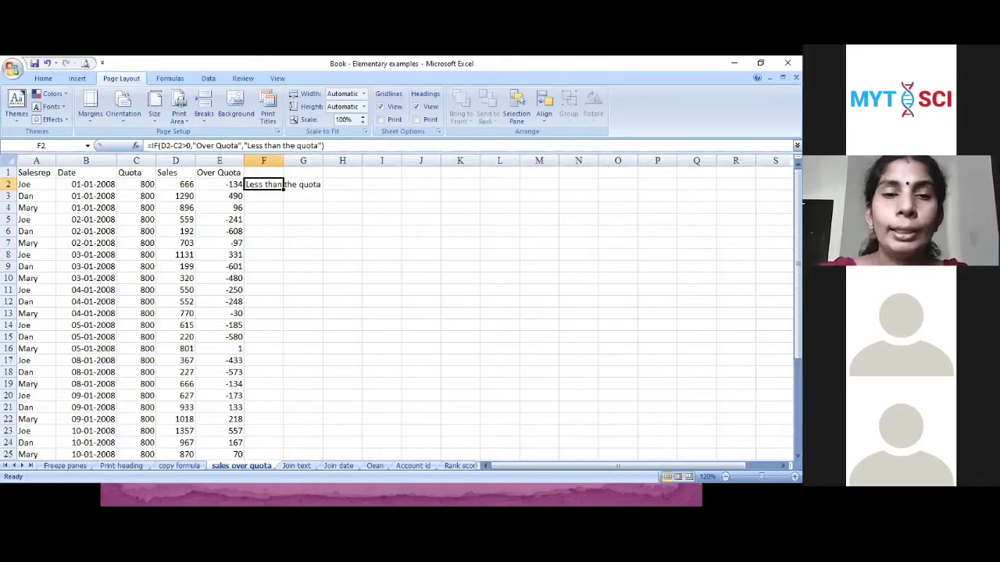
double_click(283, 188)
click(263, 196)
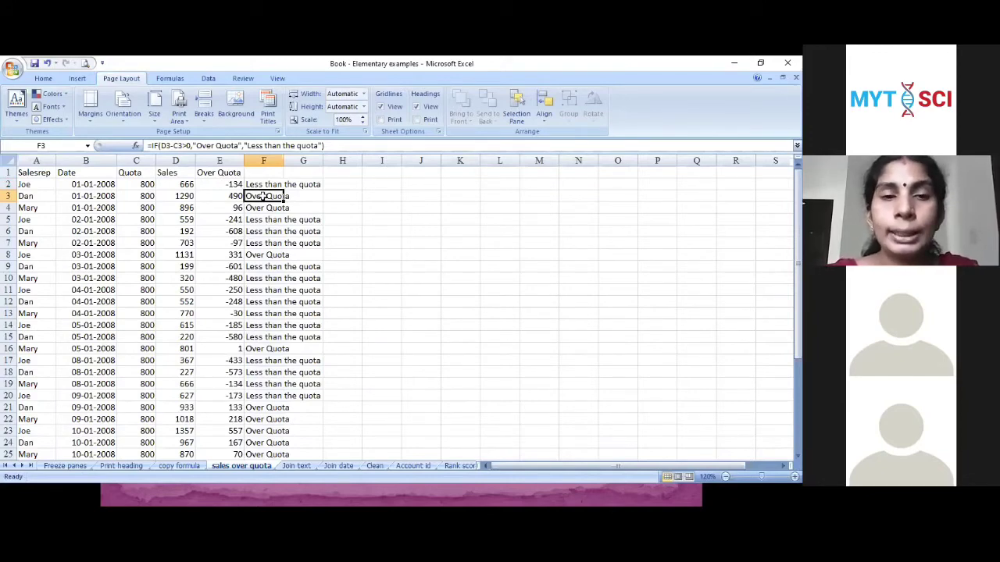
click(208, 197)
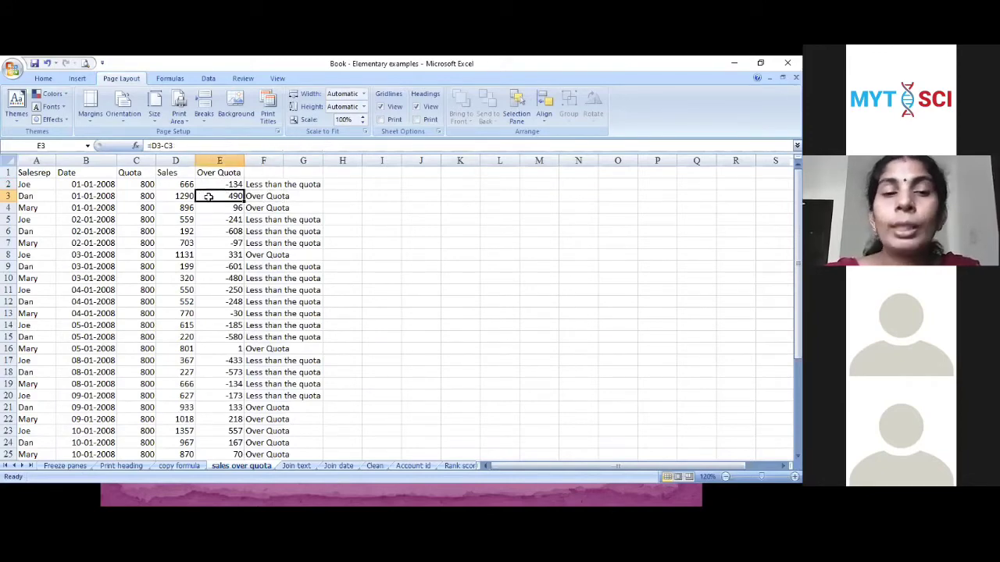
click(260, 197)
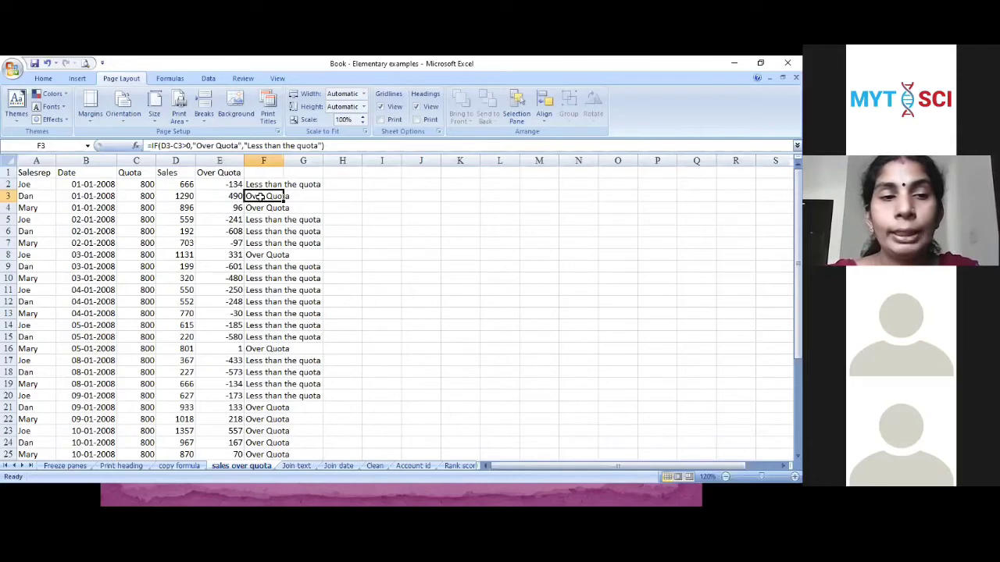
click(9, 220)
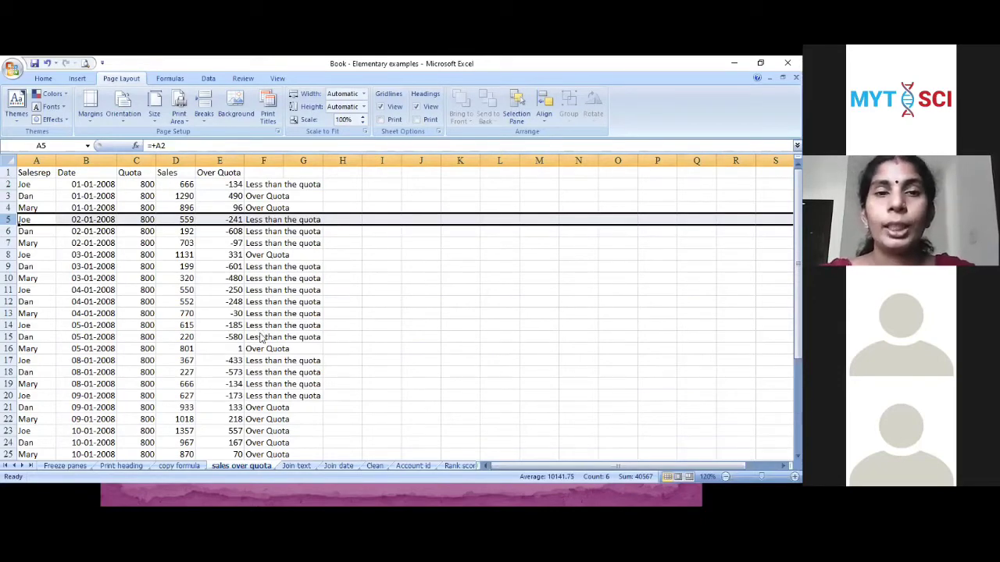
Advance the slide show to the slide on joining two text columns, and open Excel's Join text sheet
key(alt+Tab)
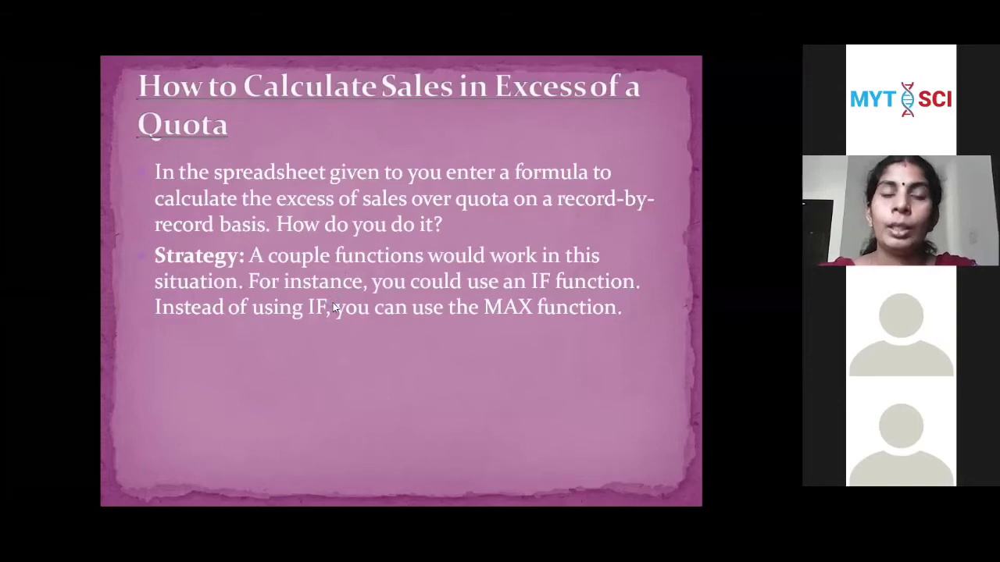
key(Right)
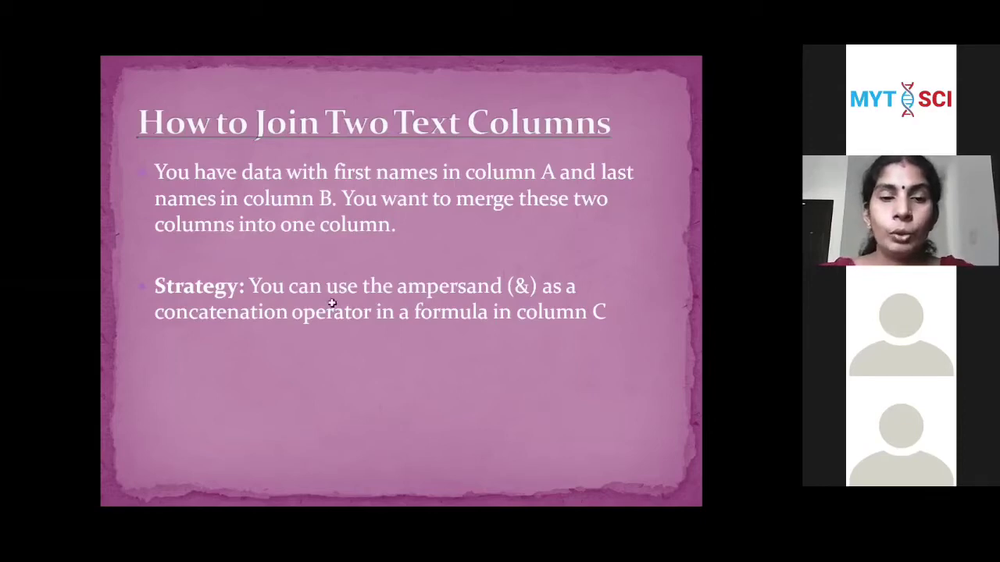
key(alt+Tab)
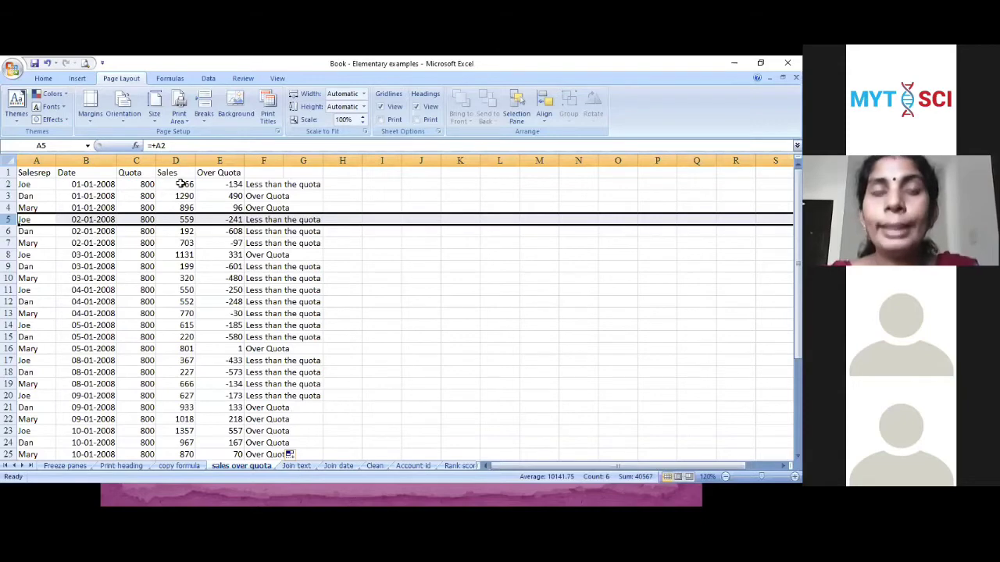
key(ctrl+Page_Down)
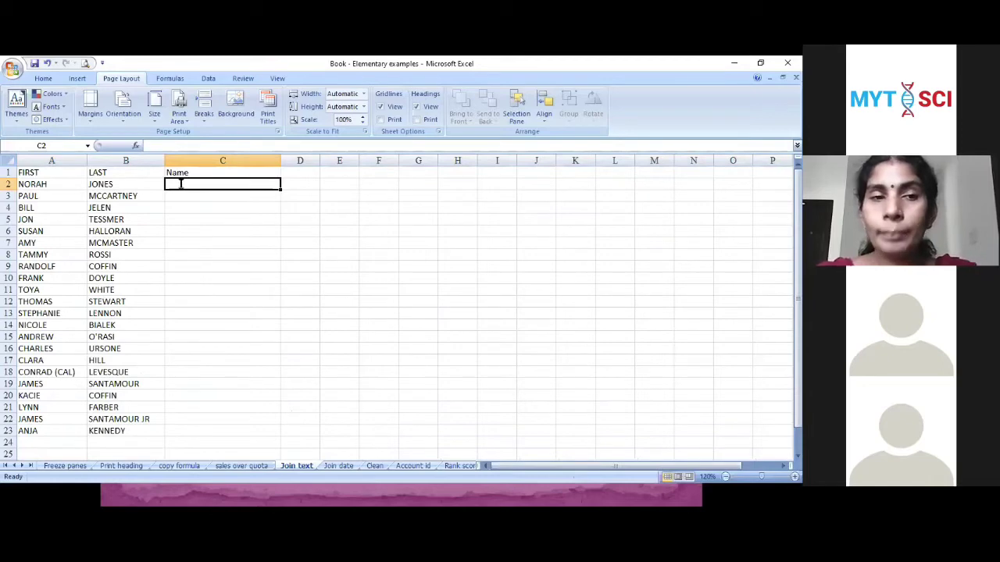
Join the first and last name in C2 with the formula =A2&B2
text(=)
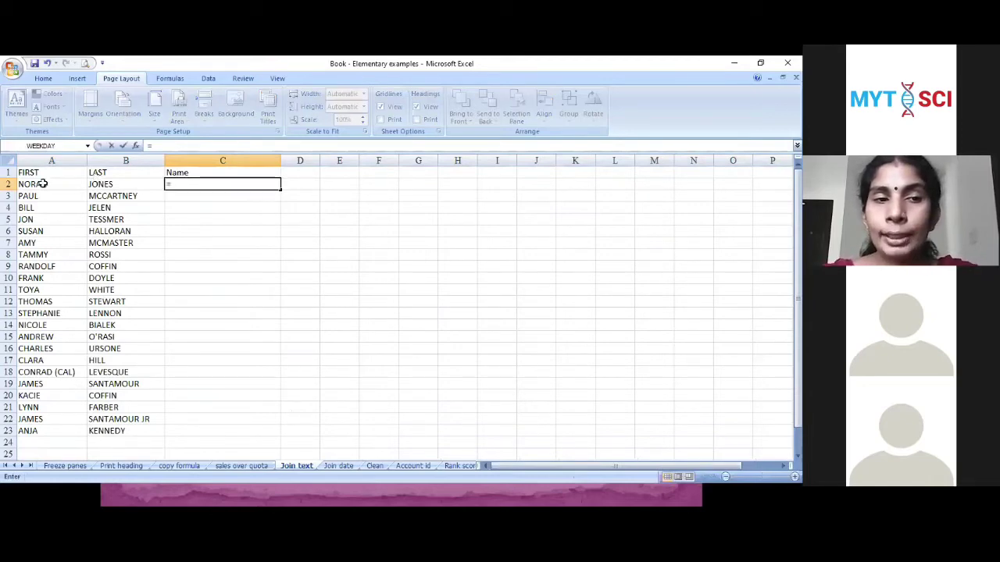
text(A2)
click(43, 183)
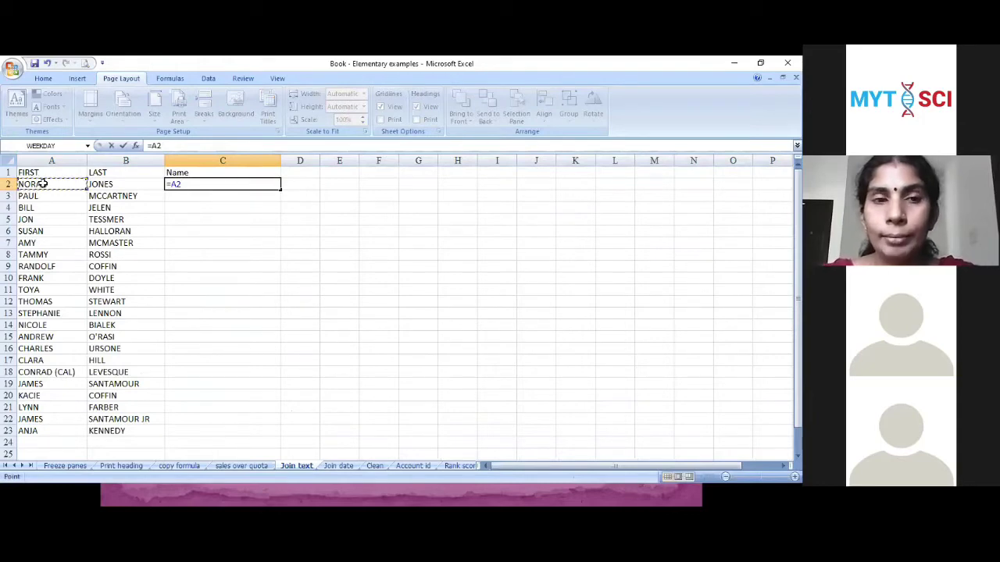
text(&)
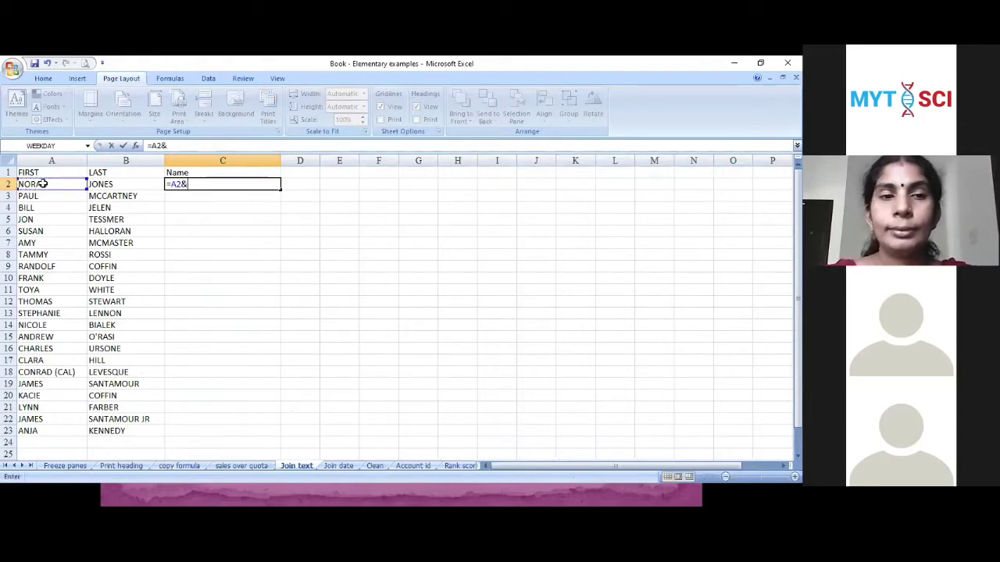
click(104, 185)
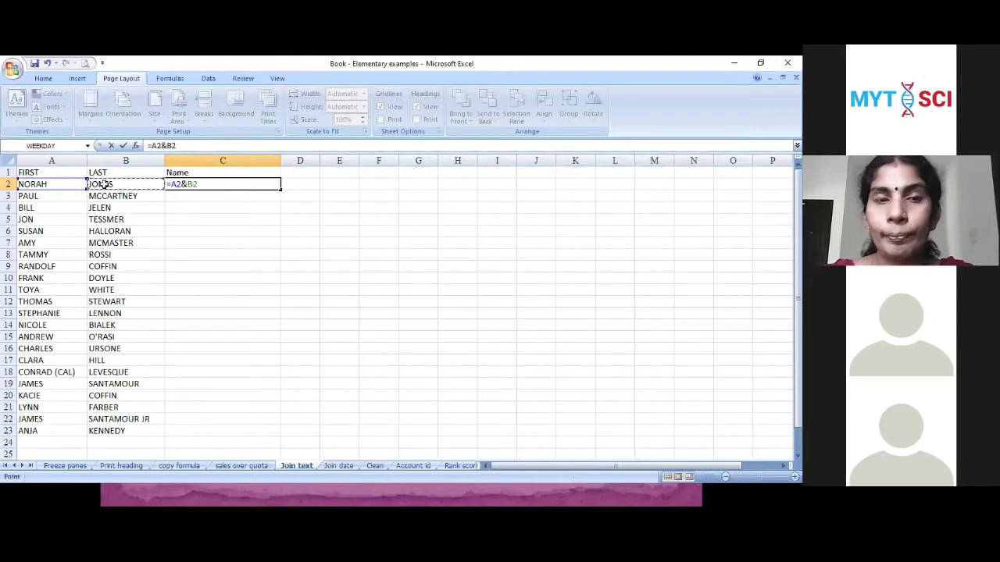
key(Return)
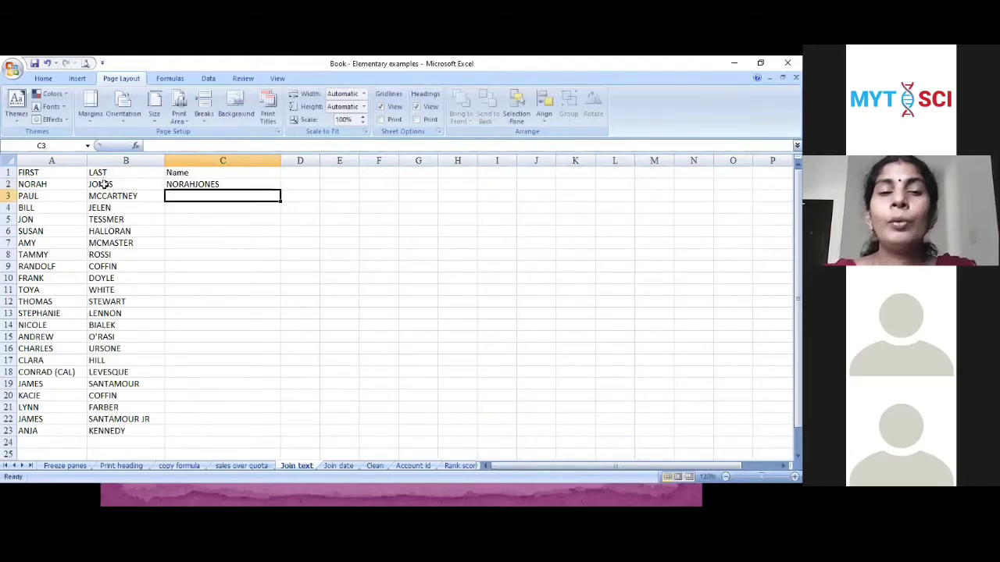
Replace the formula in C2 with =A2&" "&B2 to join the first and last name with a space between them
click(194, 186)
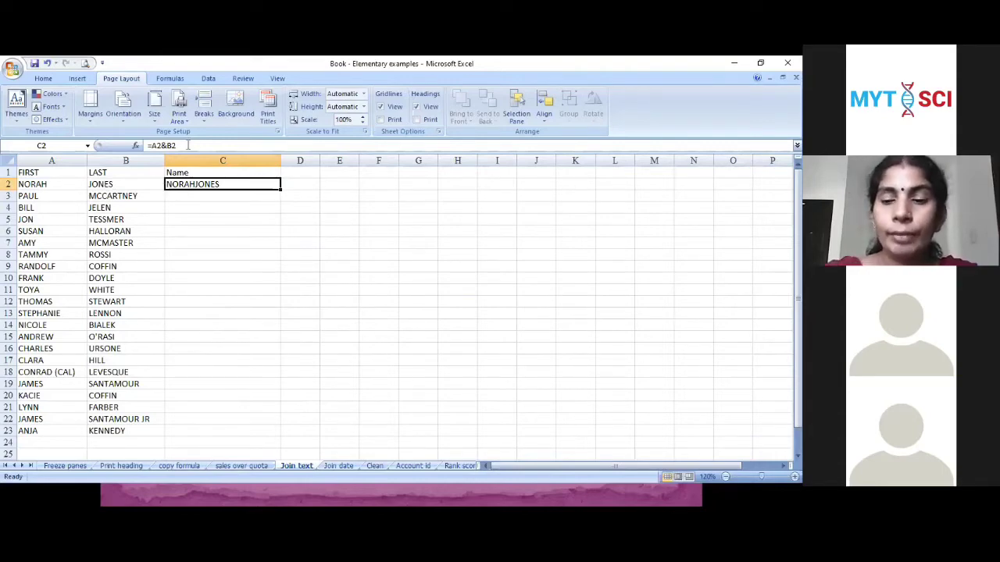
text(=CONC)
key(BackSpace)
key(BackSpace)
key(BackSpace)
key(BackSpace)
key(BackSpace)
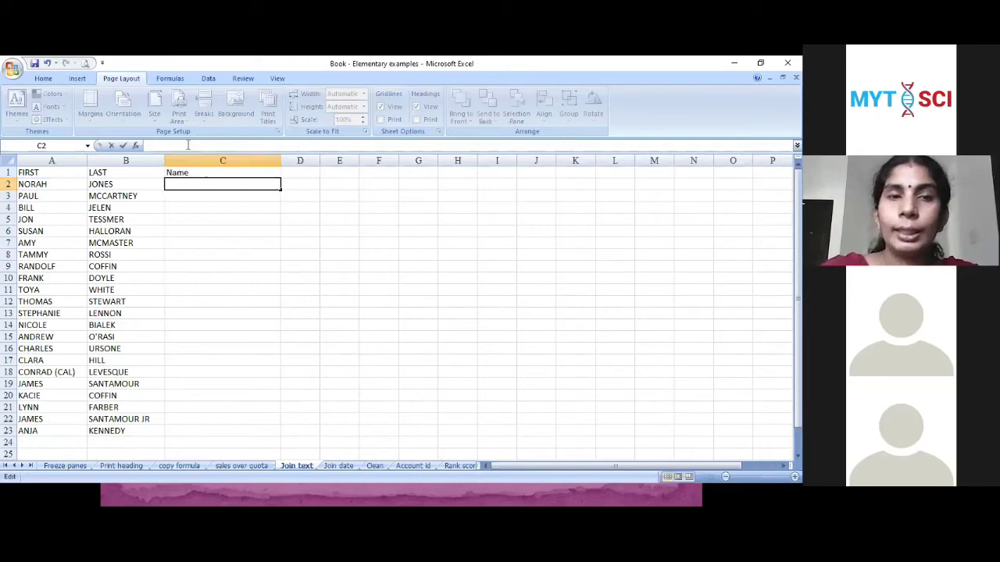
text(=)
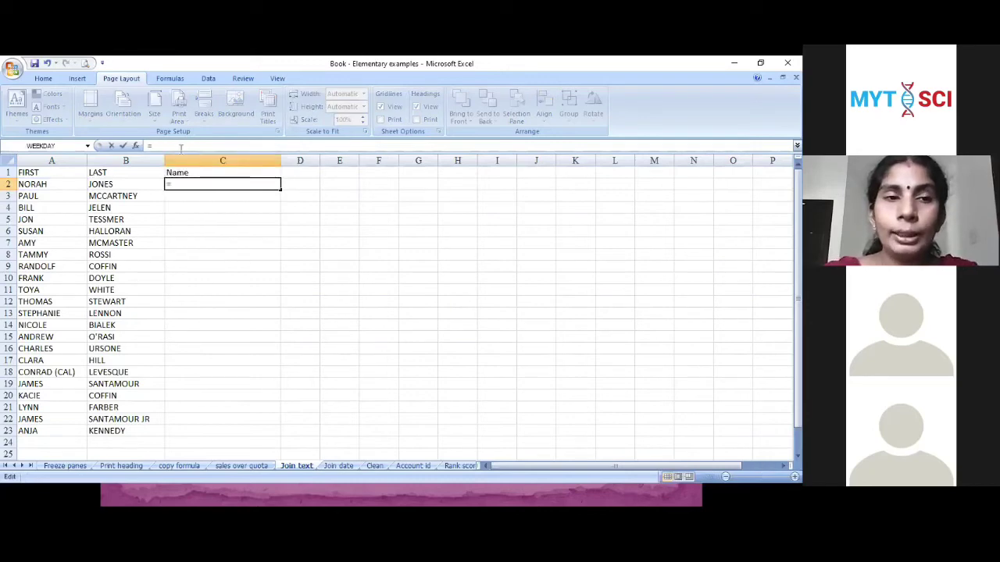
click(31, 184)
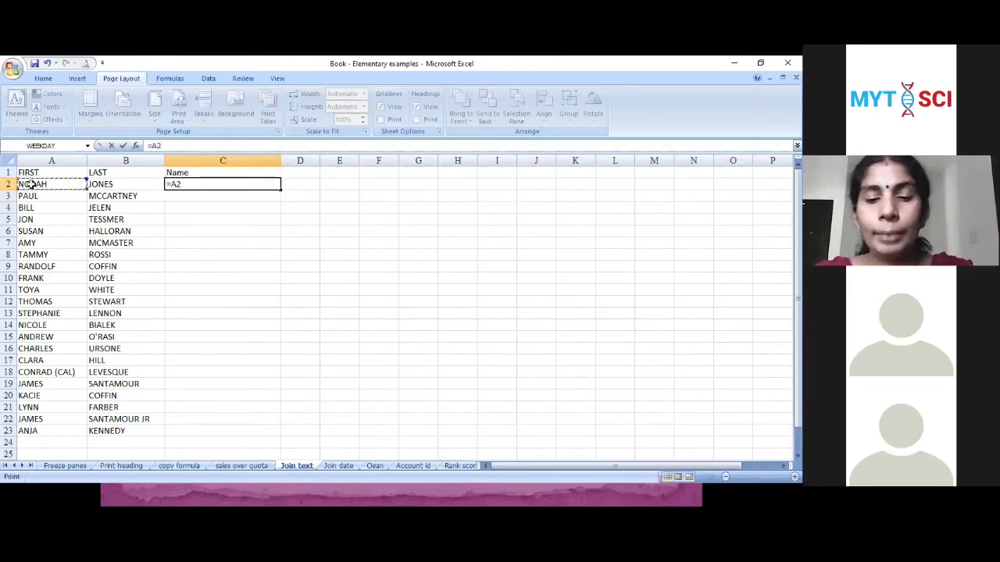
text(&)
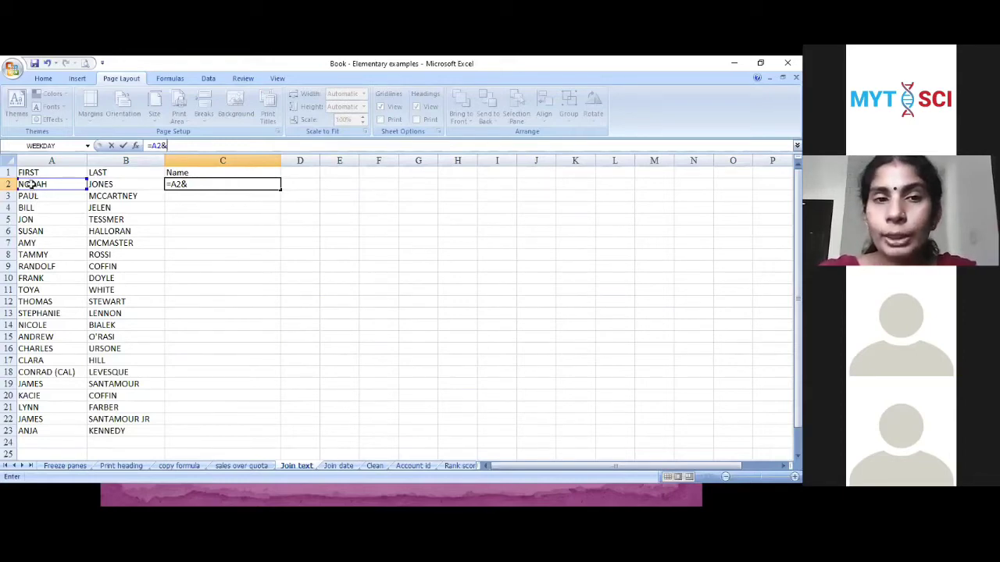
text(" ")
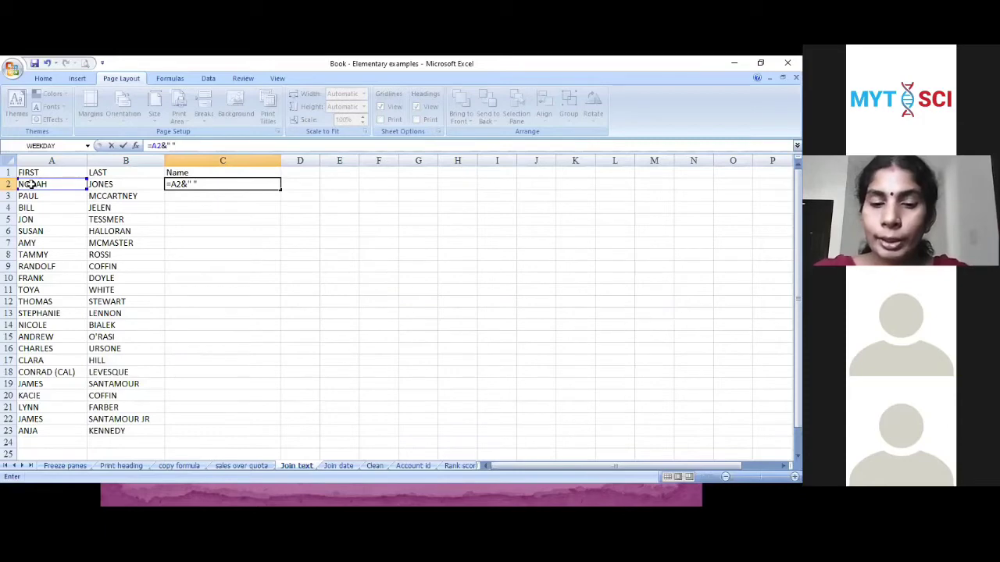
text(&)
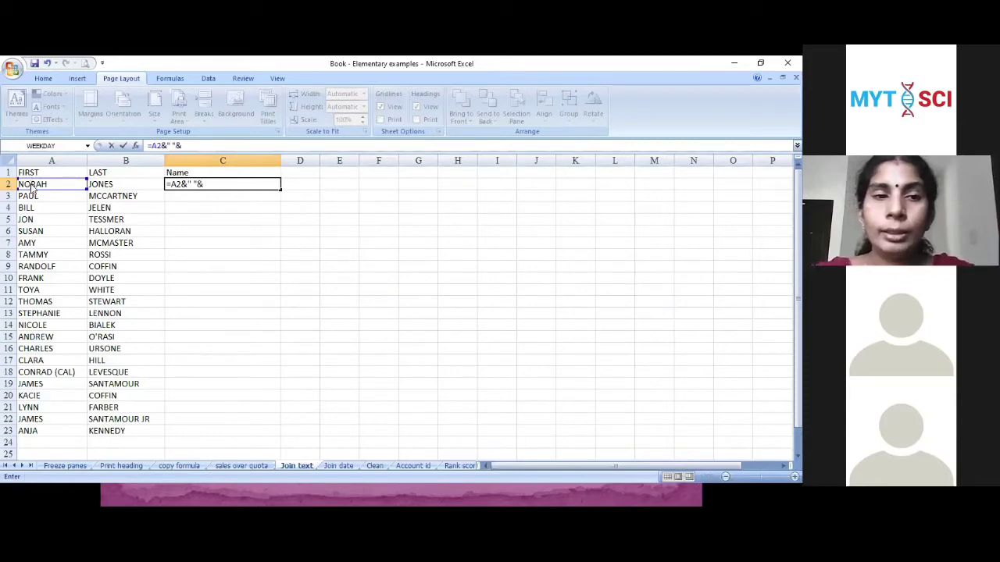
click(107, 184)
key(Return)
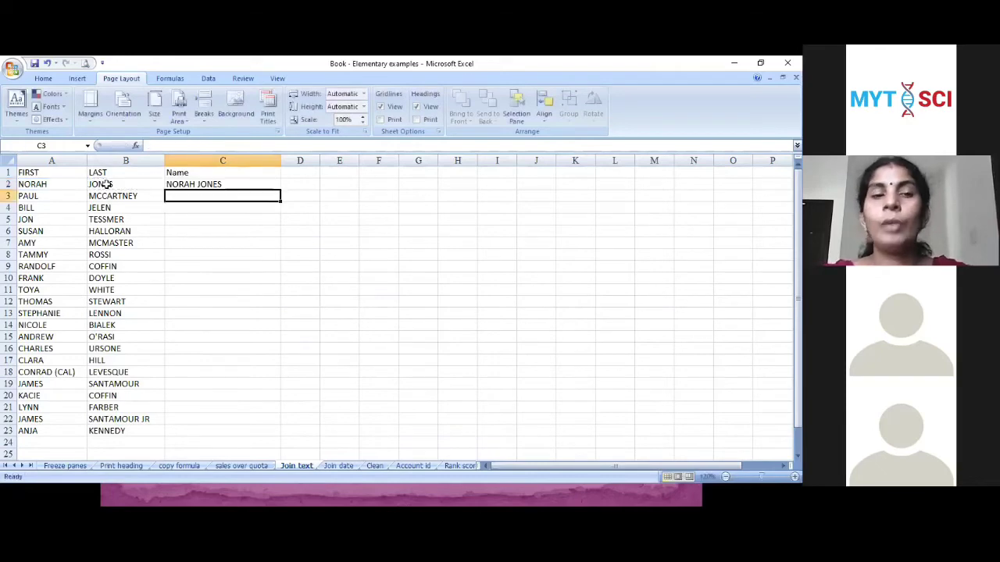
Fill the C2 name-joining formula down column C to row 23 and select C2 again
click(182, 184)
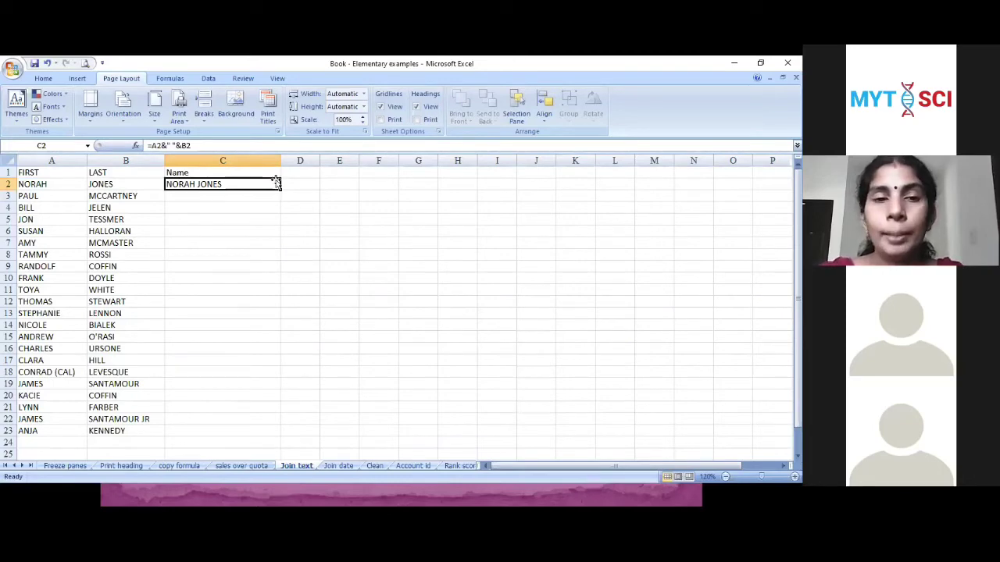
drag(279, 189, 280, 438)
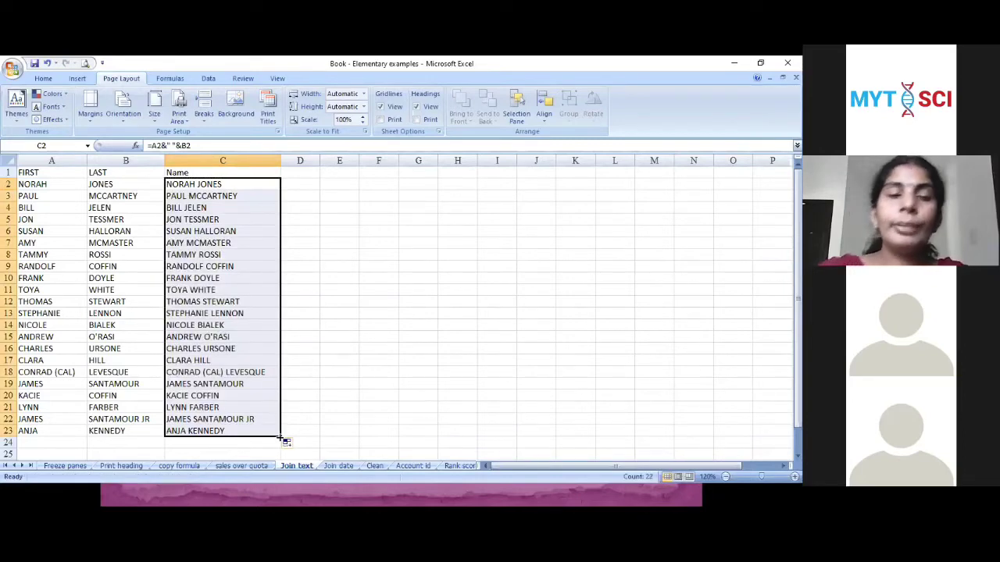
click(233, 188)
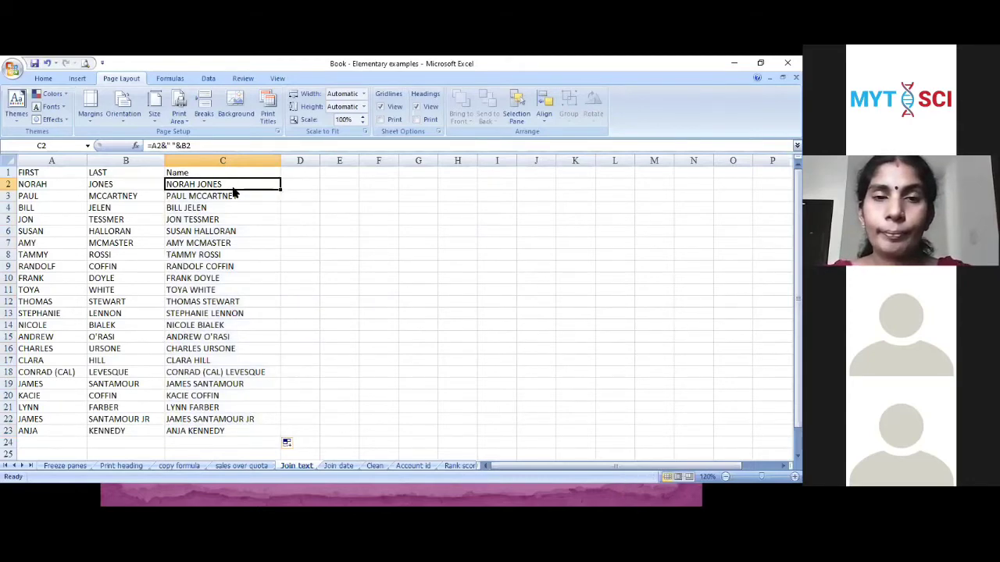
Advance the slide show to the slide on joining text with a date or currency, and inspect F1 and F3 on Excel's Join date sheet
key(alt+Tab)
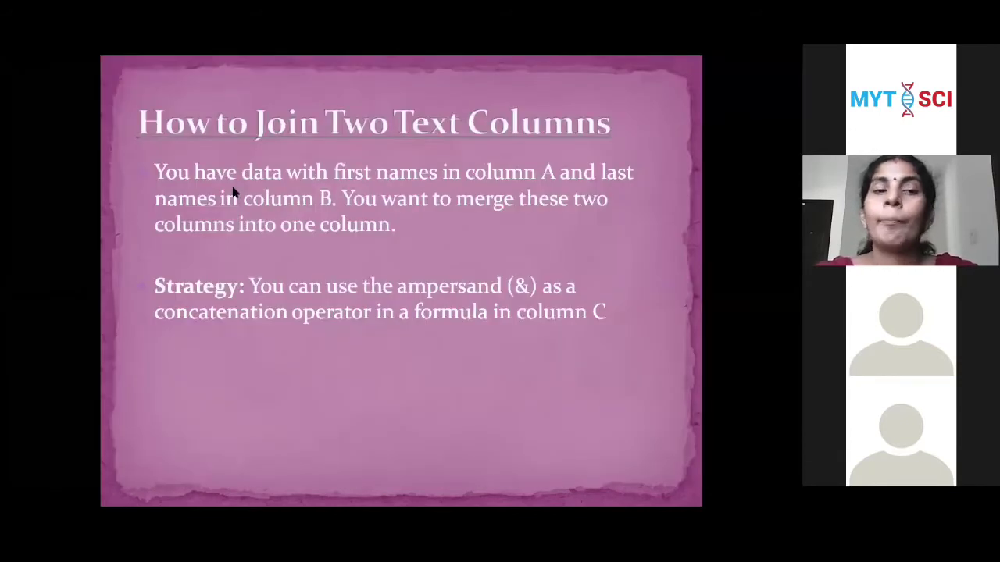
key(Right)
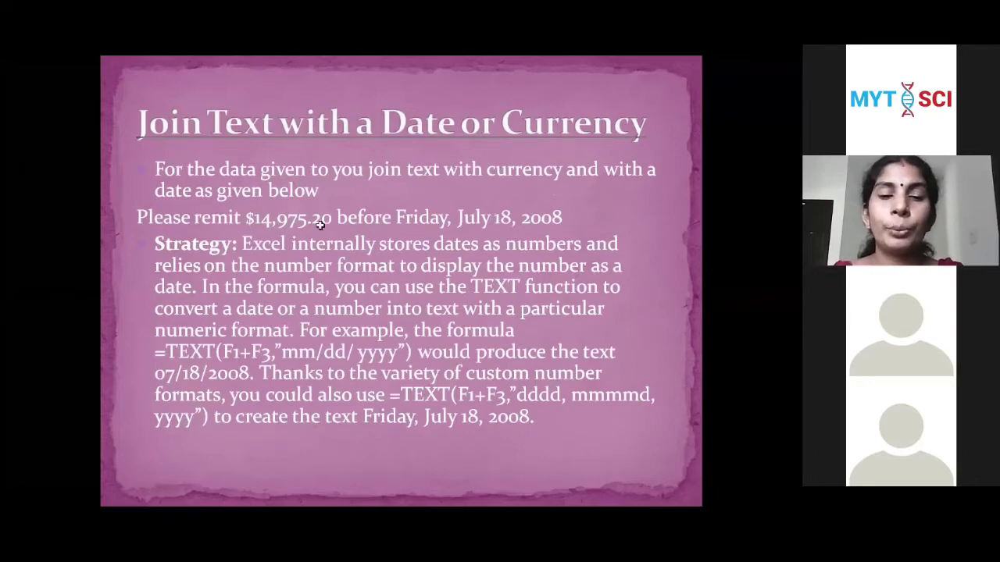
key(alt+Tab)
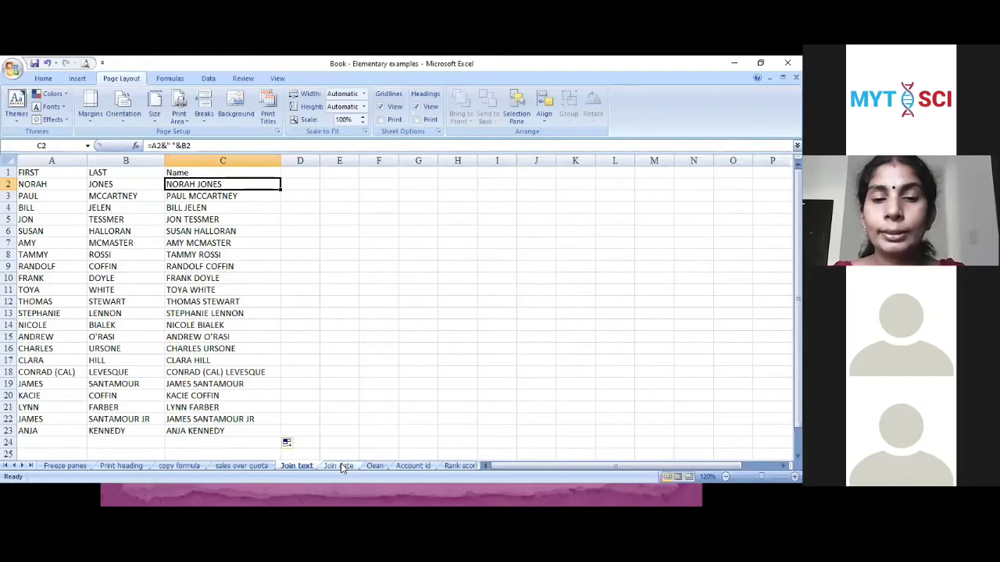
click(341, 465)
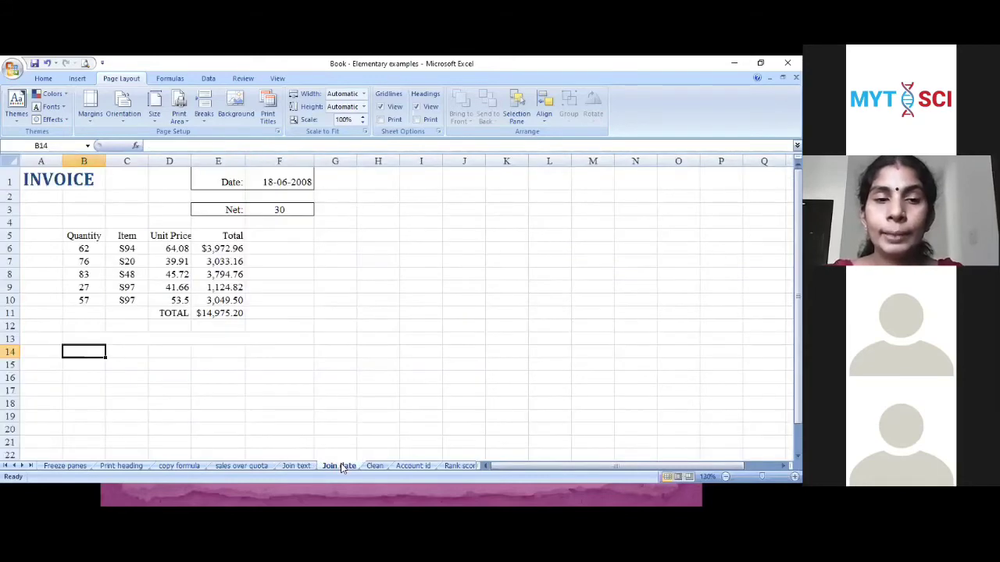
click(282, 182)
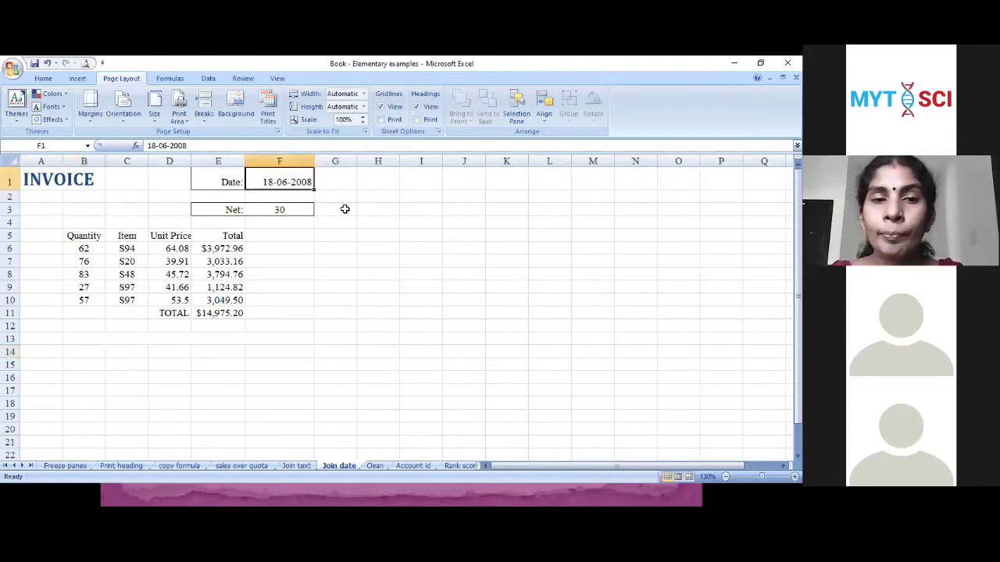
click(279, 209)
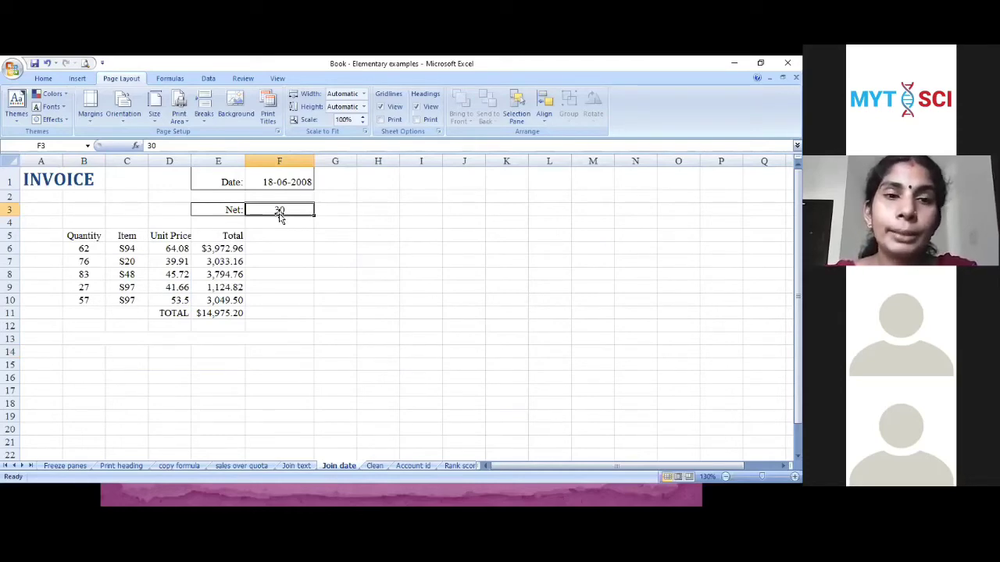
Start a formula in the merged cell B13 that joins the text "Please remit " with the invoice total in E11
click(83, 340)
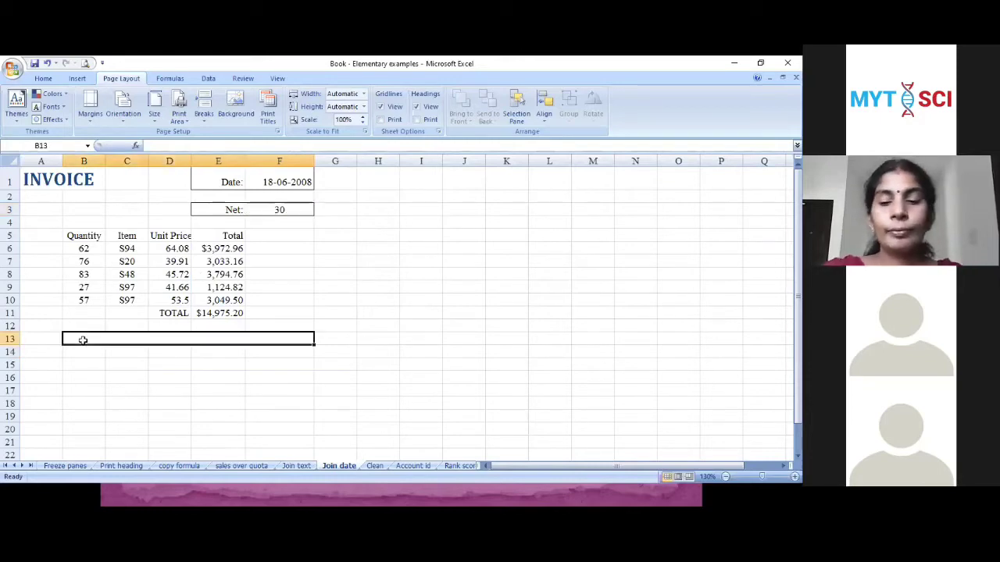
text(=)
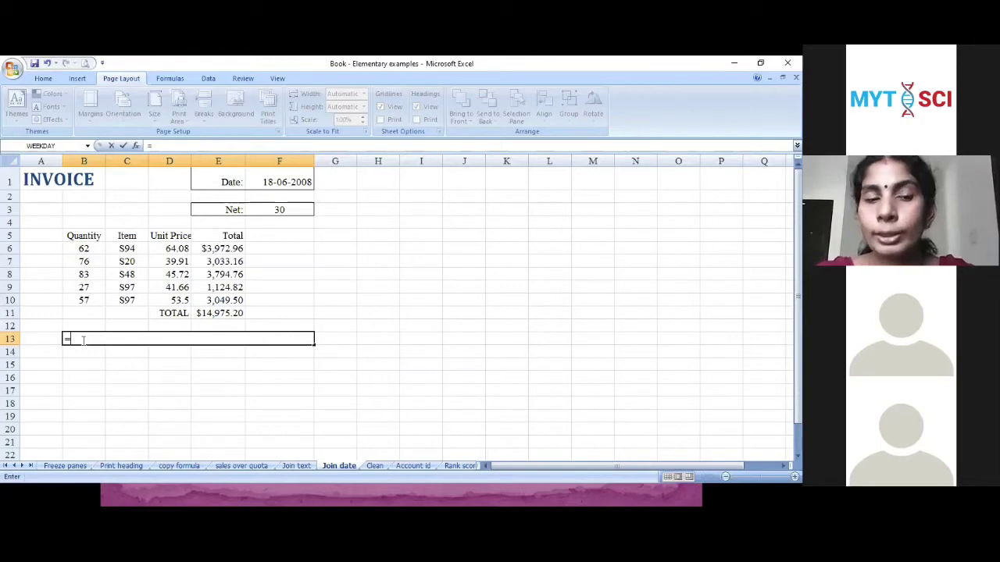
text(")
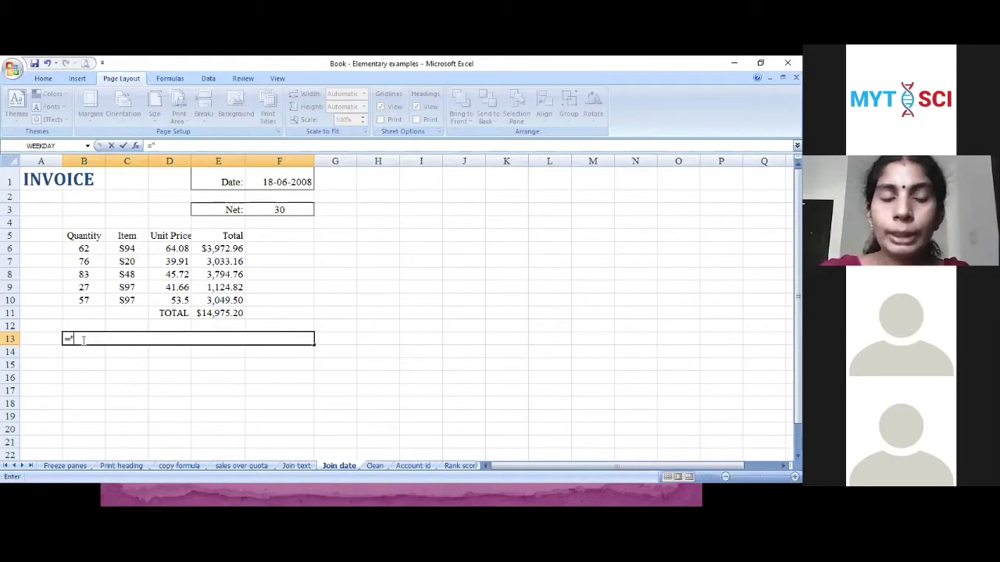
text(P)
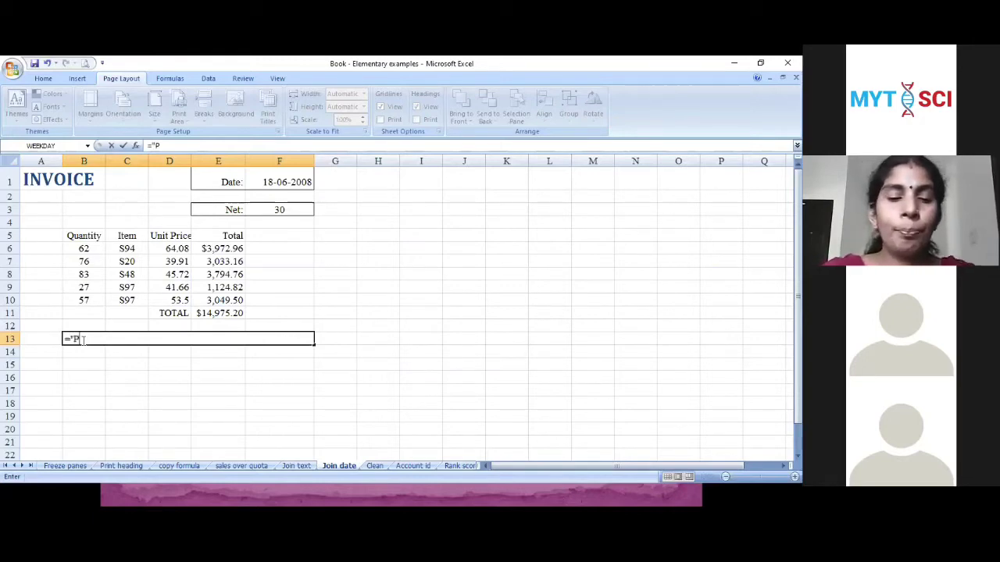
text(lease )
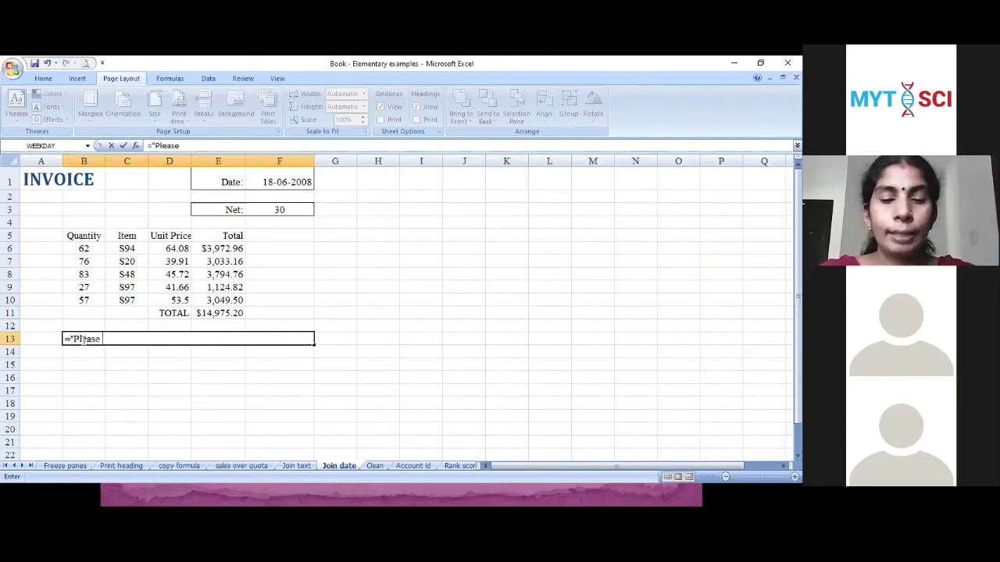
text(remit)
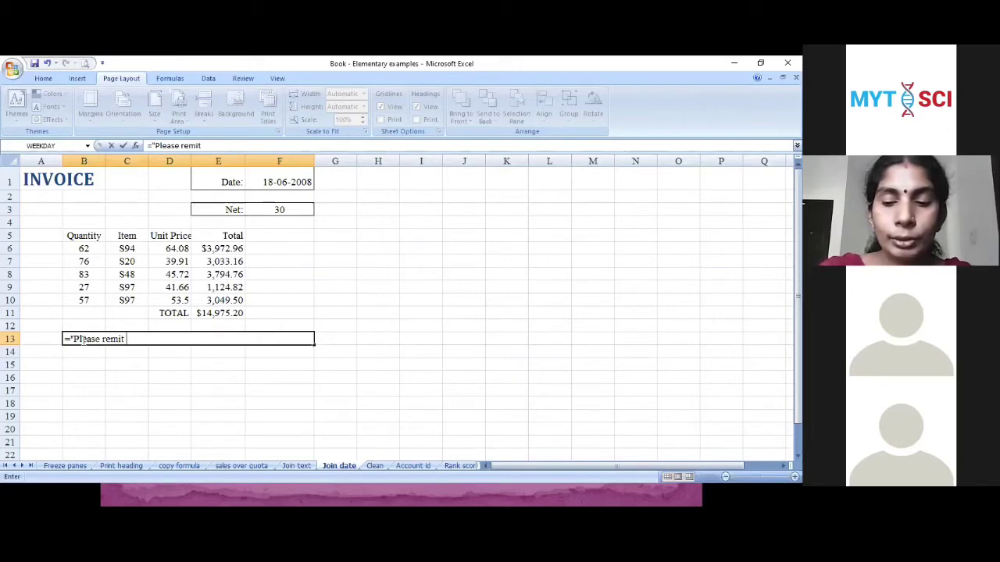
text( ")
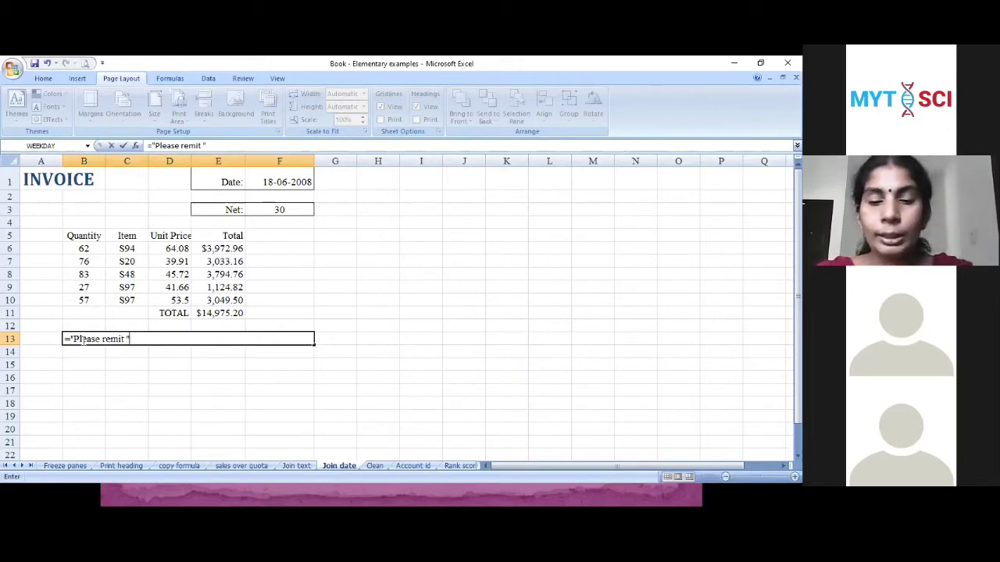
text(&)
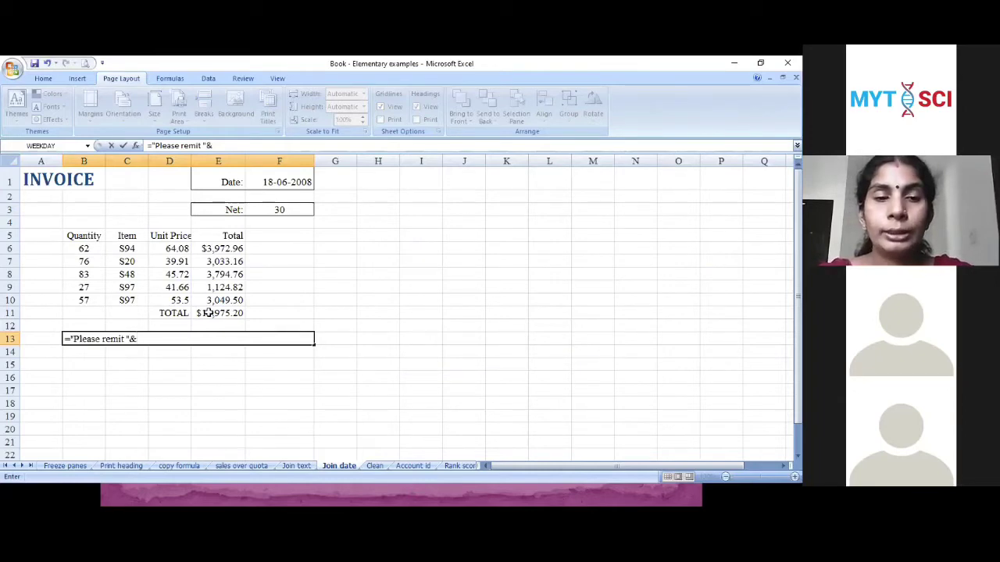
click(209, 312)
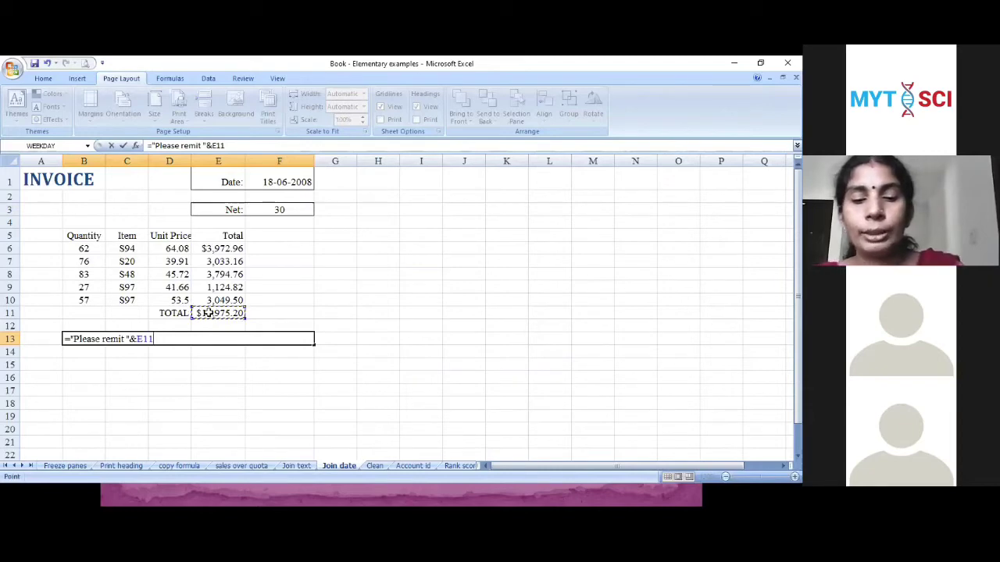
Append the text " on or before" after the E11 reference in the B13 remittance formula
text(&)
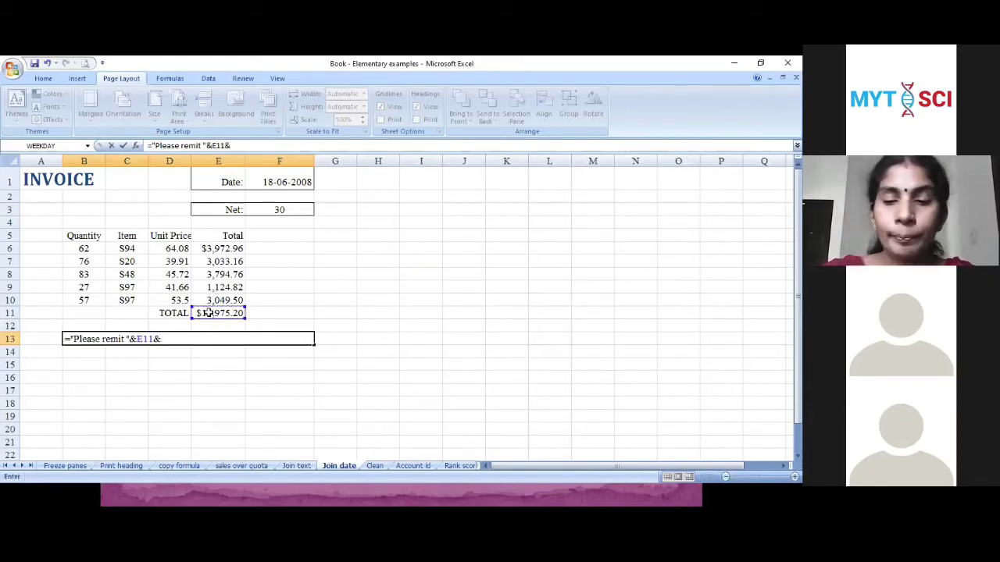
text(")
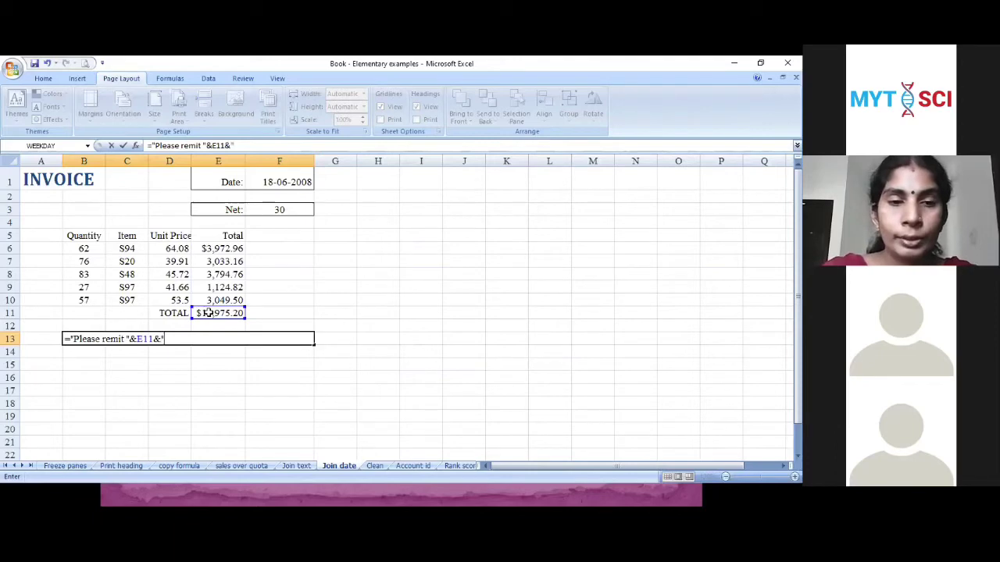
text( on )
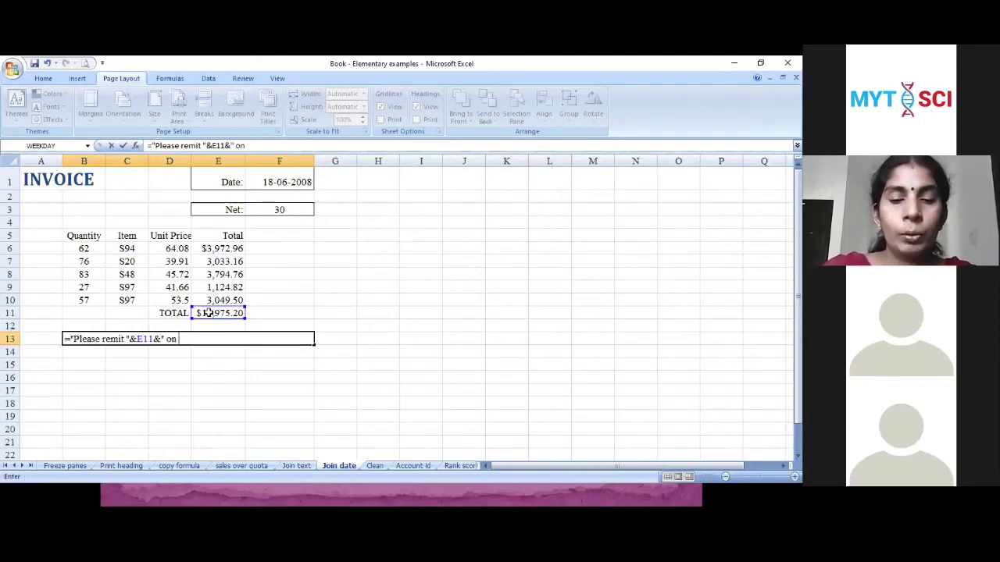
text(o)
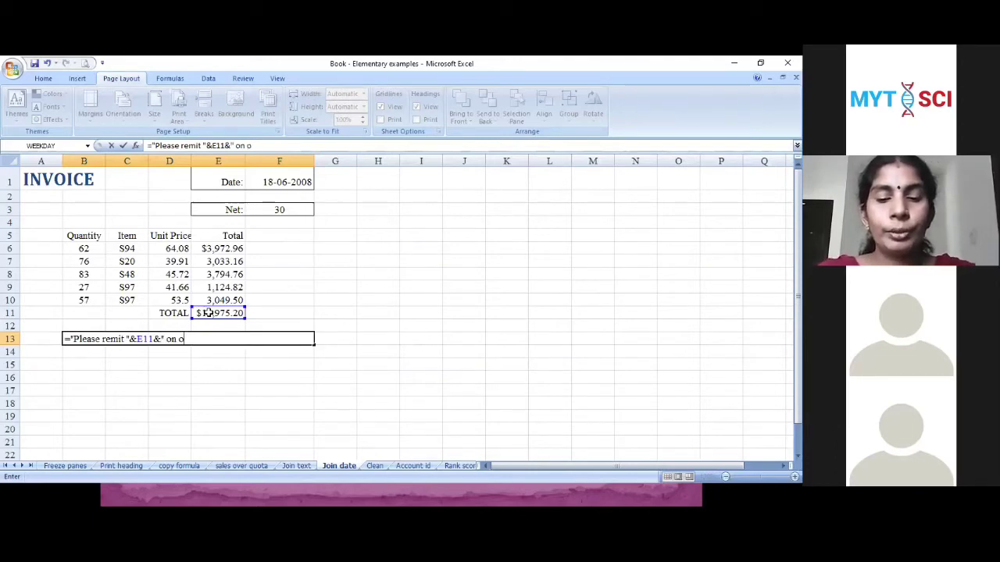
text(r before)
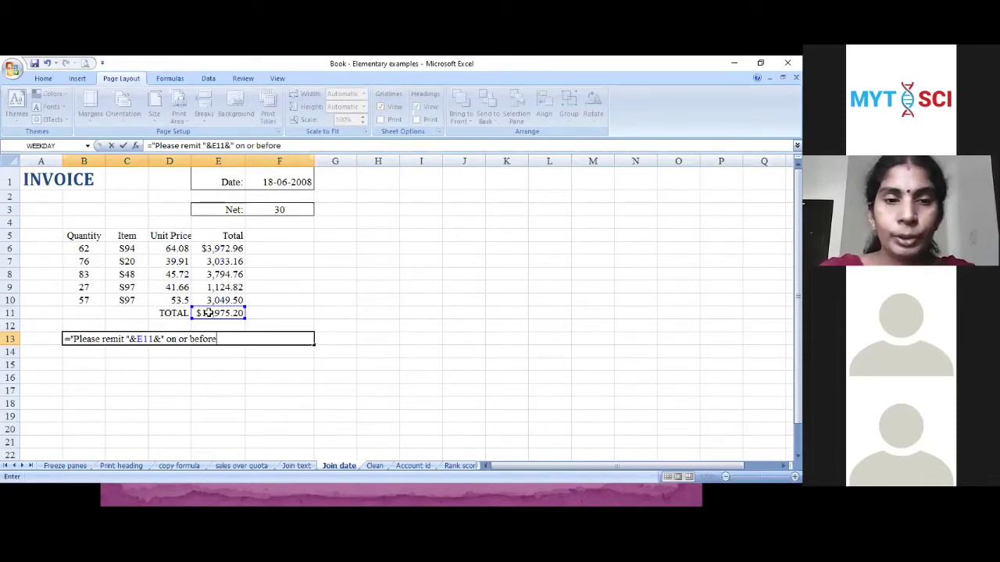
text(")
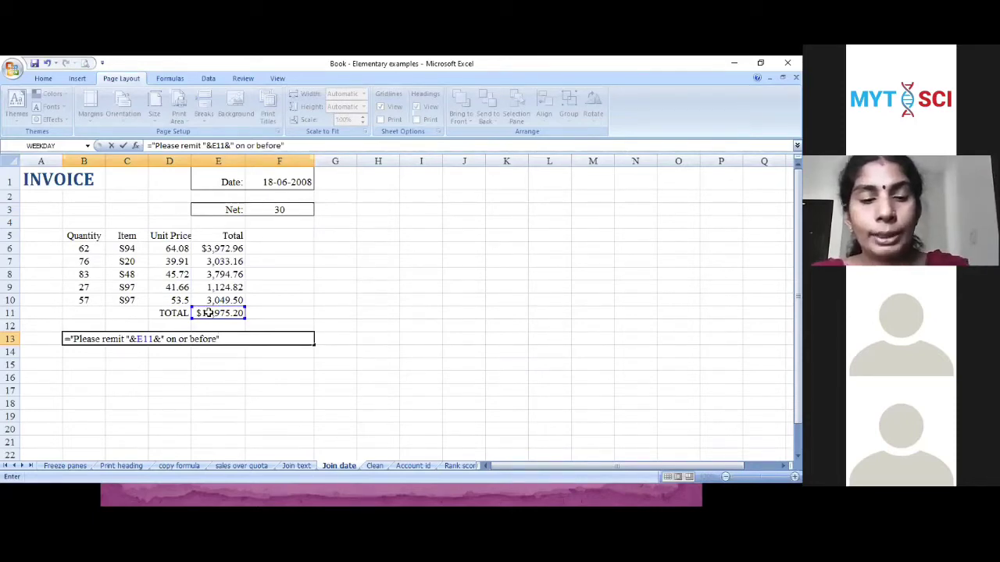
Complete the B13 formula by joining the due date as the sum of invoice date F1 and net days F3
text(&)
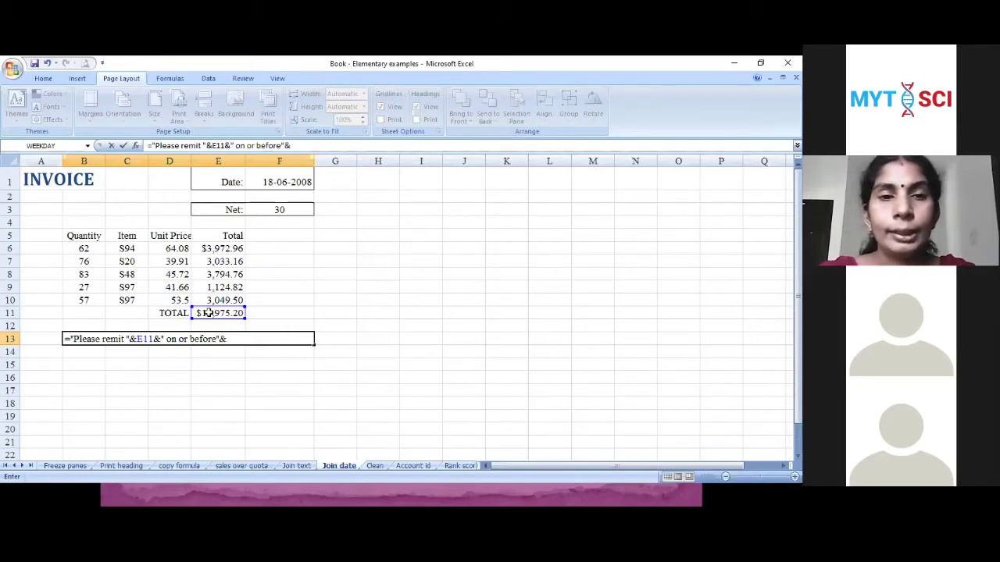
click(267, 186)
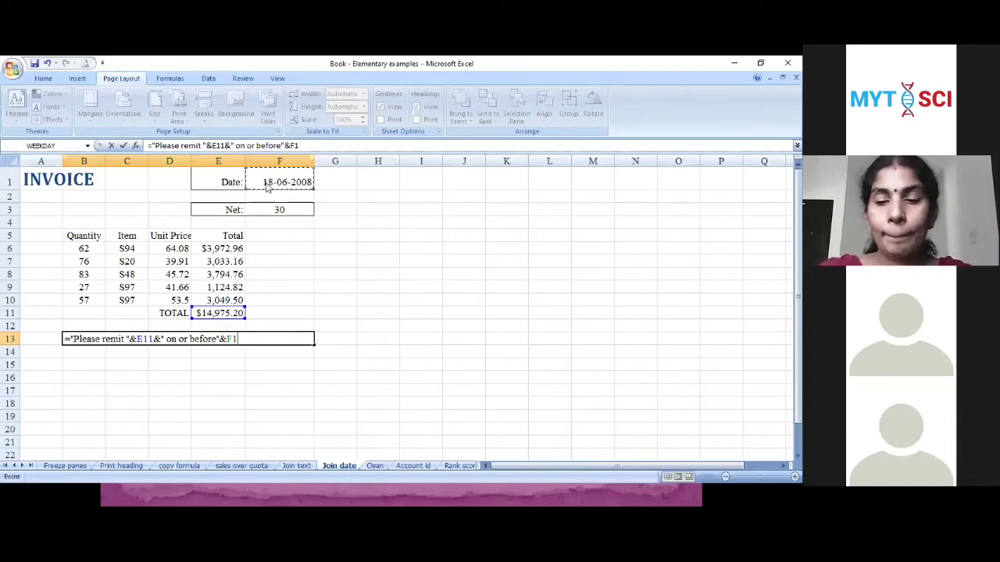
text(+)
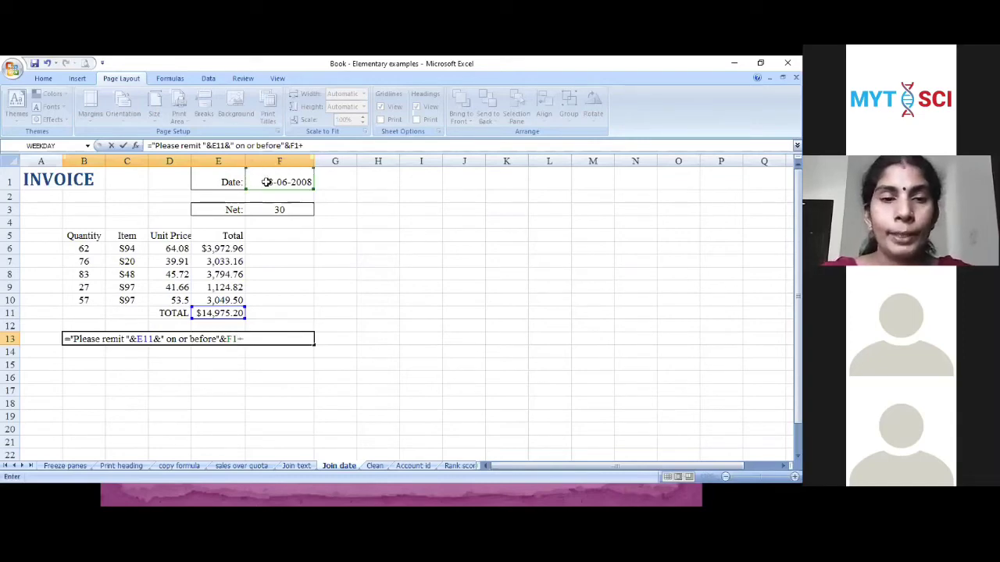
click(265, 210)
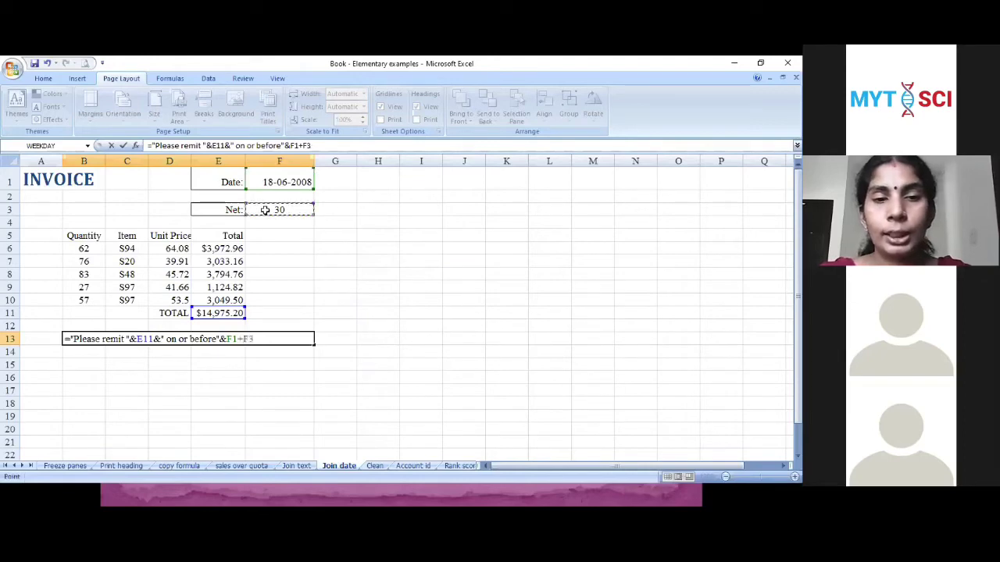
key(Return)
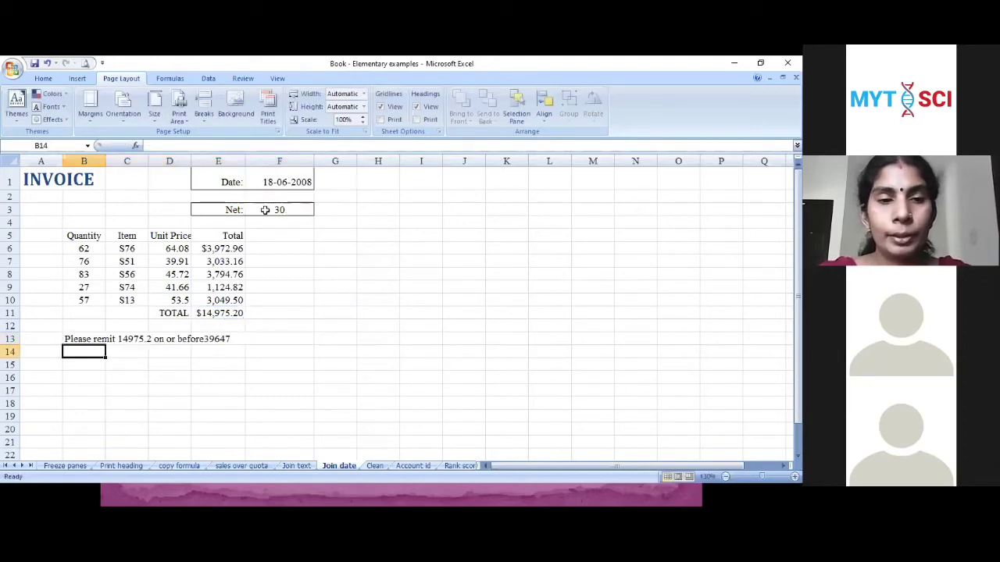
Apply the Date number format with type *14-03-2001 to the merged cell B13
click(71, 340)
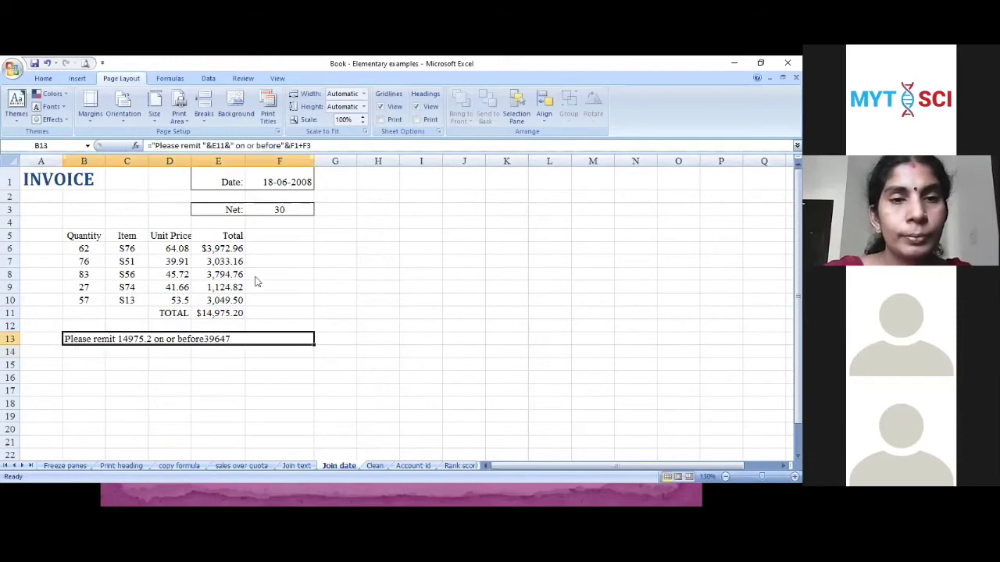
click(42, 79)
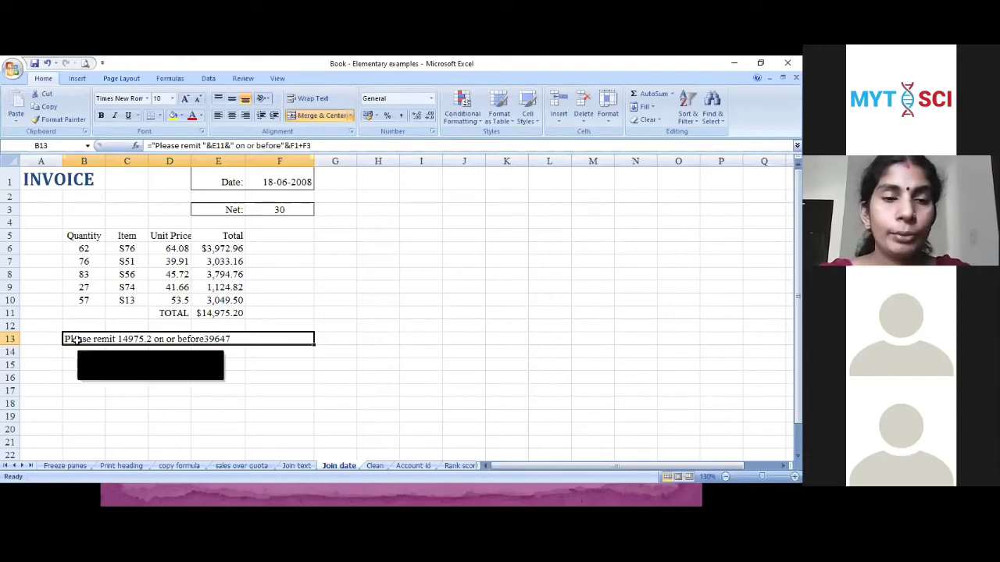
right_click(80, 331)
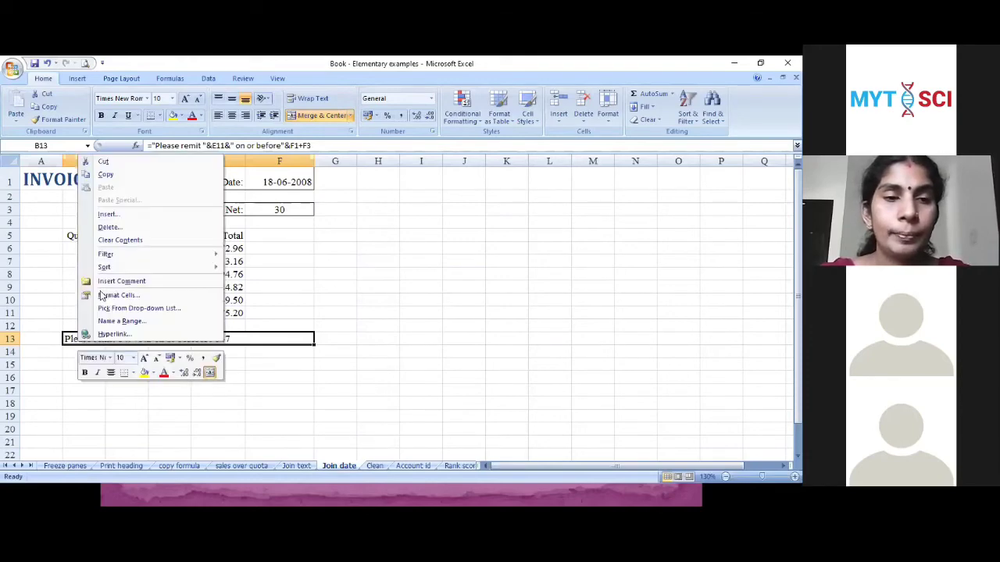
click(112, 295)
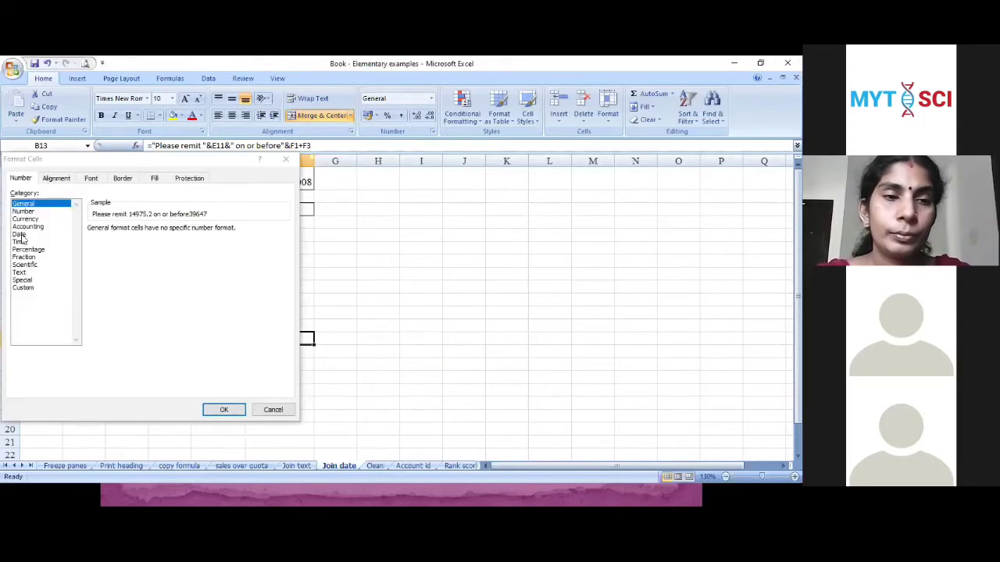
click(20, 235)
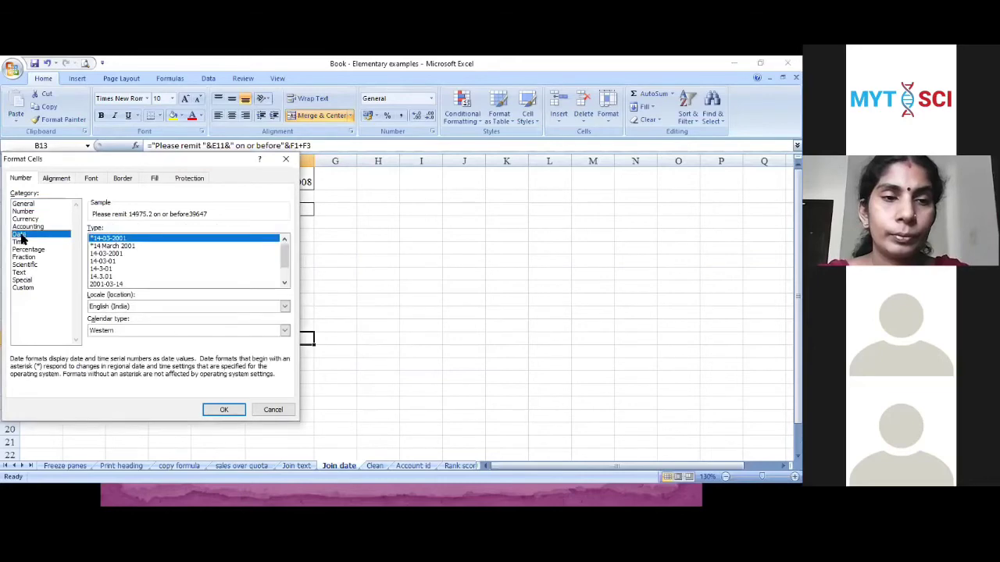
click(233, 412)
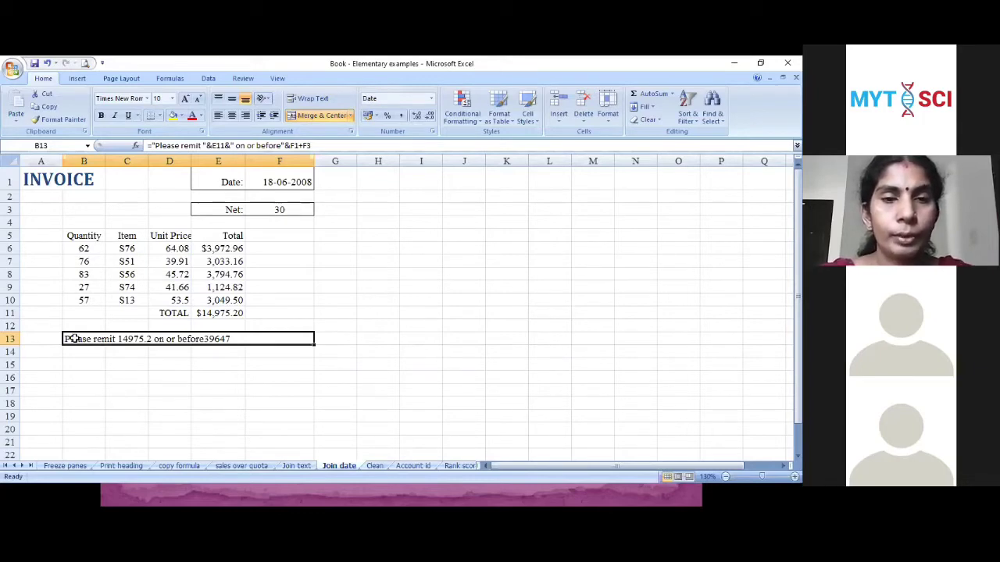
Calculate the due date separately in cell G5 with the formula =F1+F3
click(325, 236)
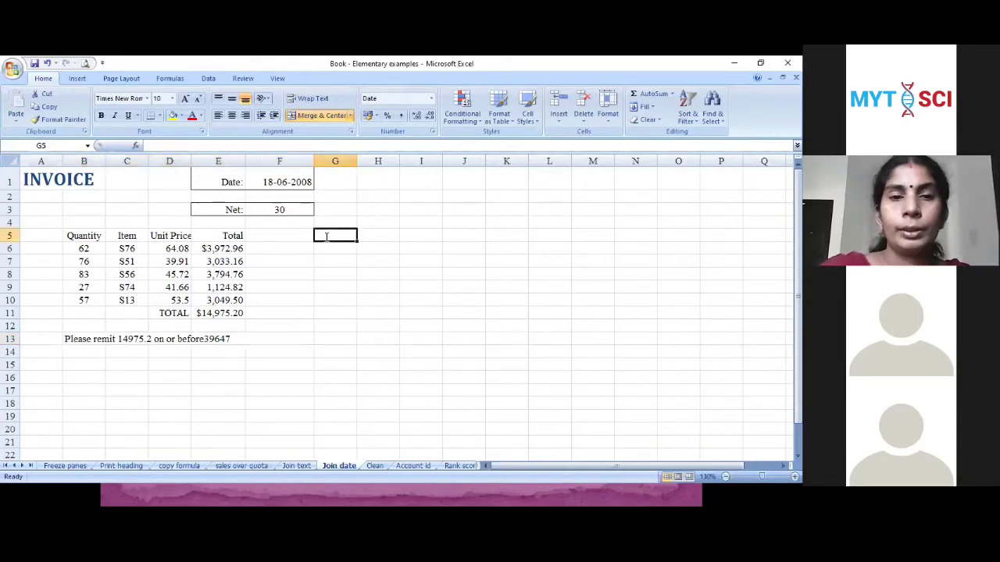
text(=)
click(281, 180)
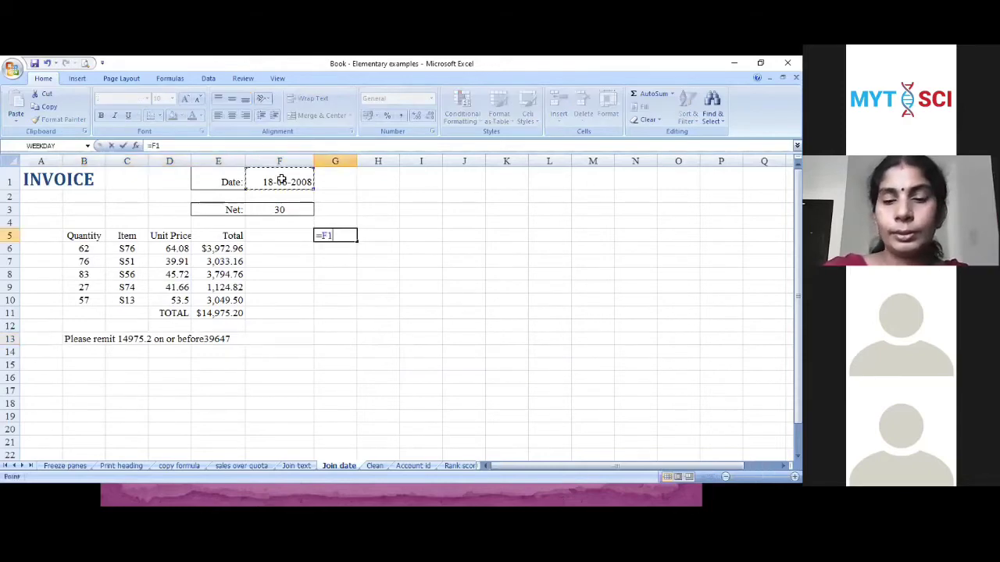
text(+)
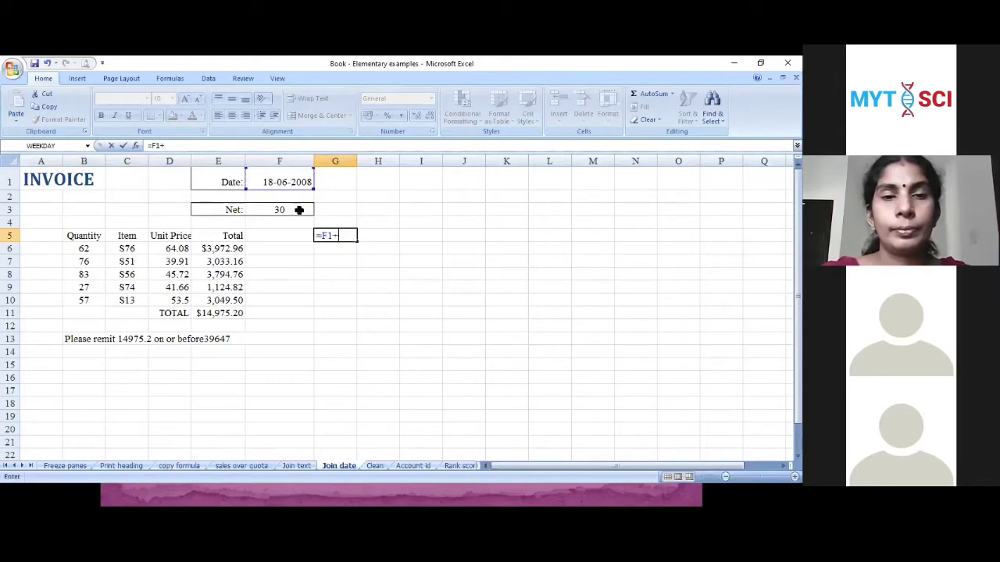
click(299, 210)
key(Return)
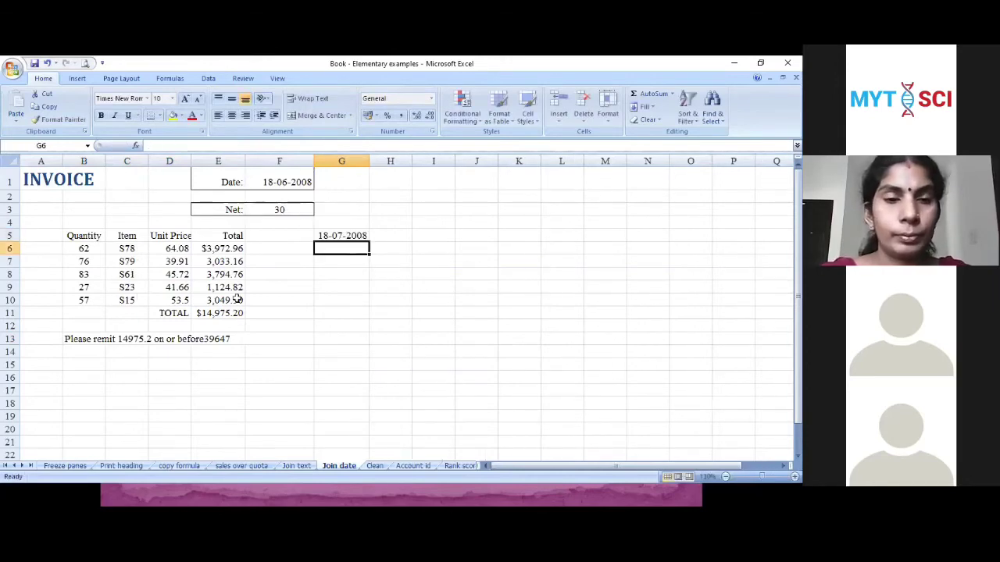
Replace F1+F3 at the end of the B13 formula with a reference to the due date in G5
click(78, 337)
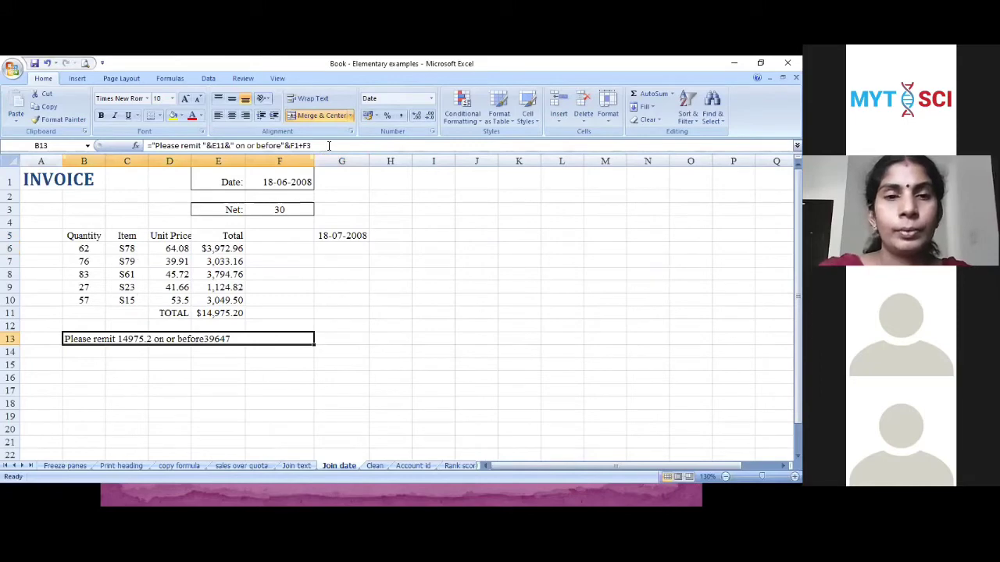
click(328, 146)
key(BackSpace)
key(BackSpace)
key(BackSpace)
key(BackSpace)
key(BackSpace)
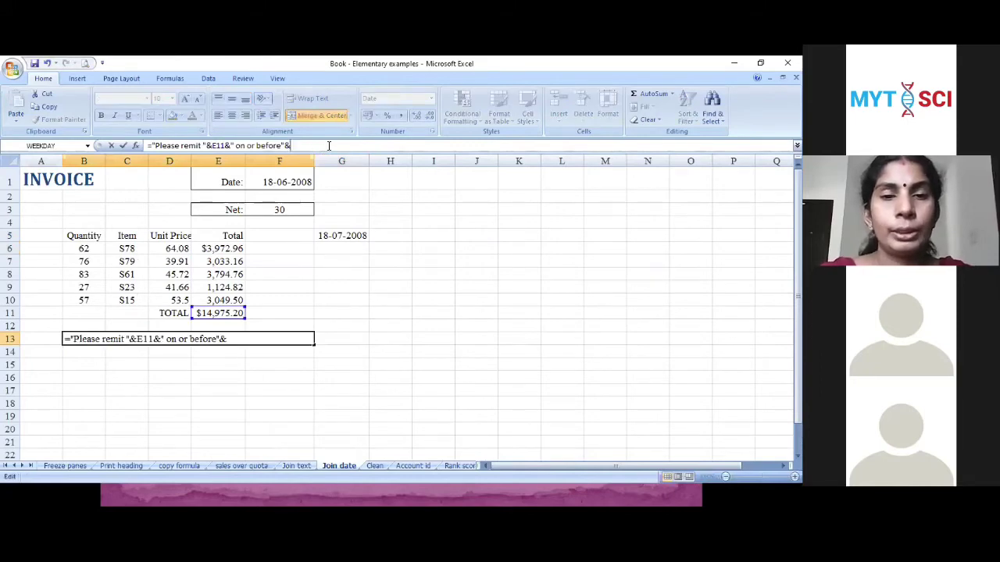
click(328, 236)
key(Return)
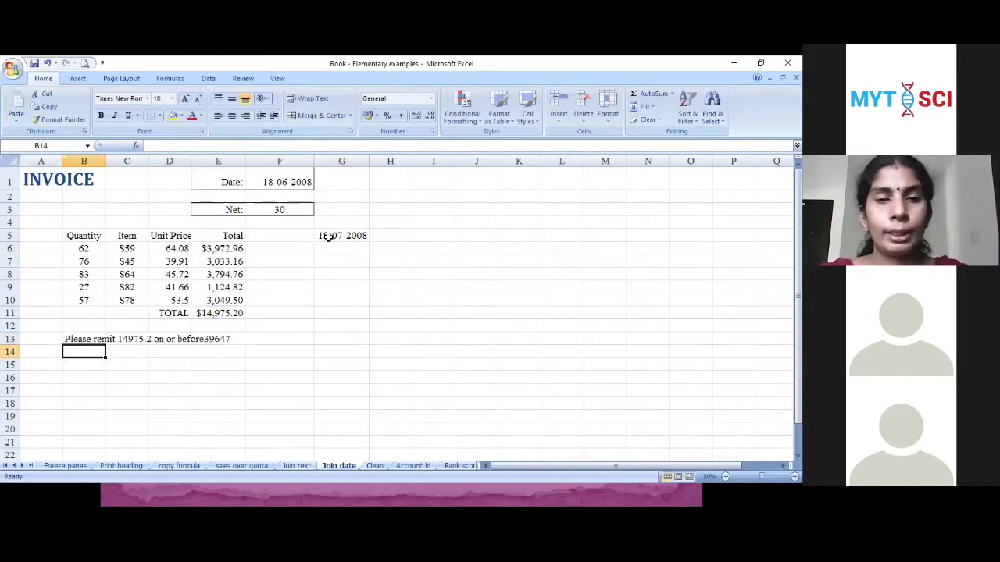
Set the number format of B13 to the Date type 14-03-2001 without an asterisk
click(68, 339)
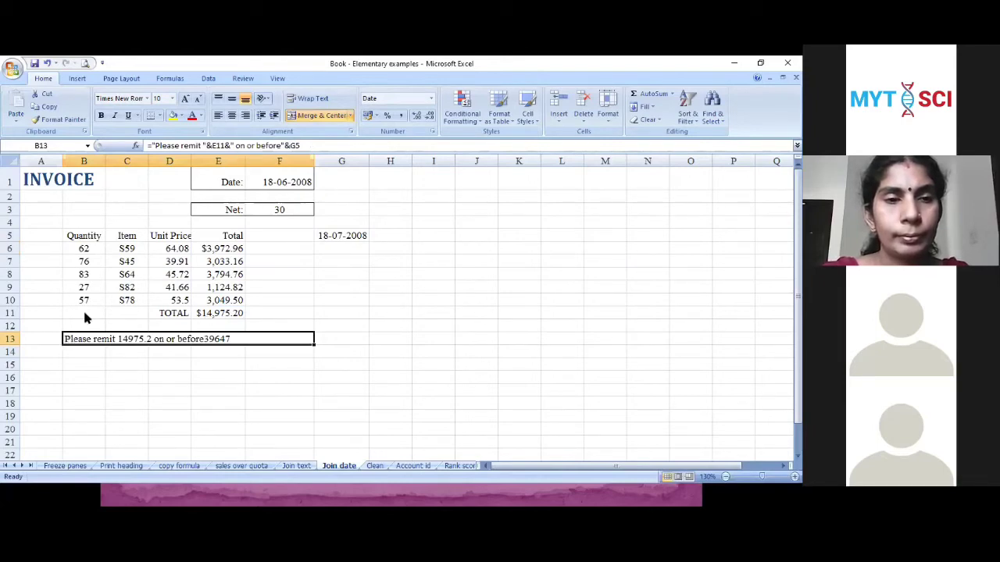
right_click(72, 339)
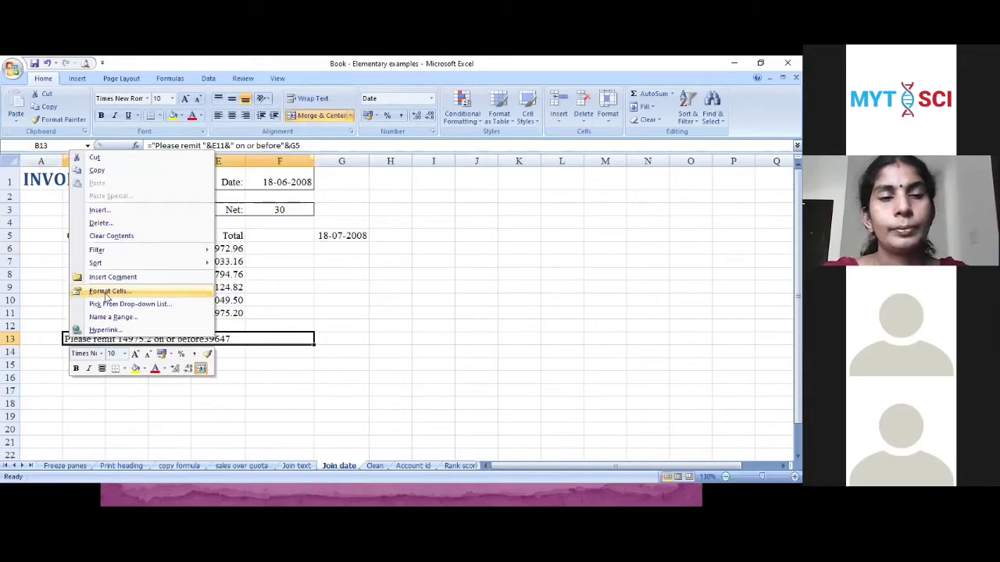
click(107, 292)
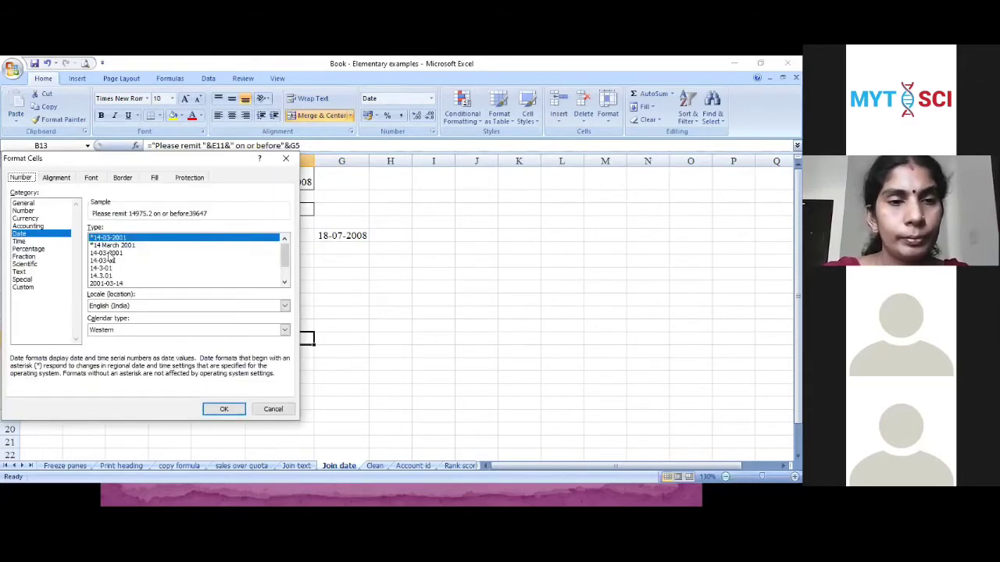
click(111, 254)
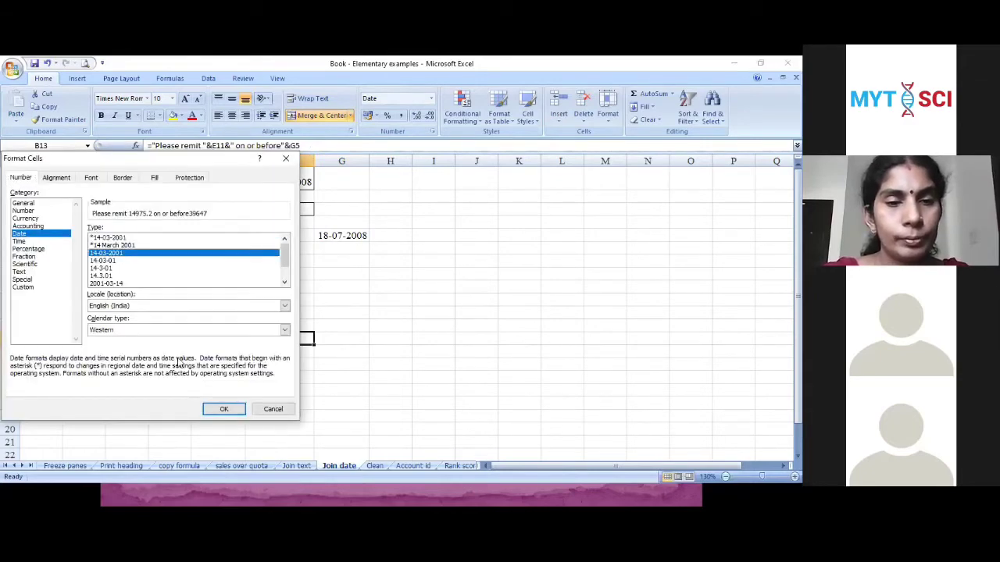
click(216, 411)
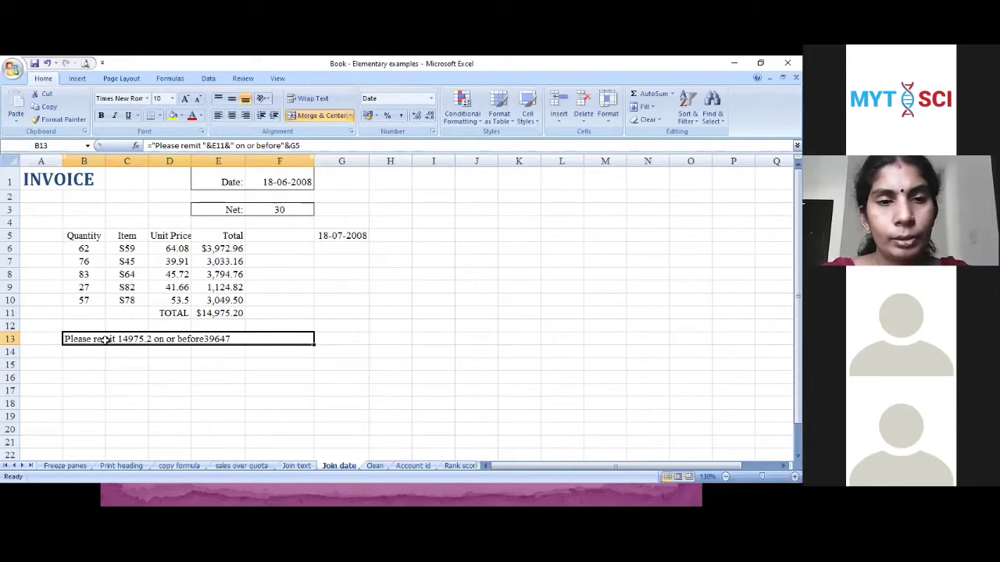
click(235, 364)
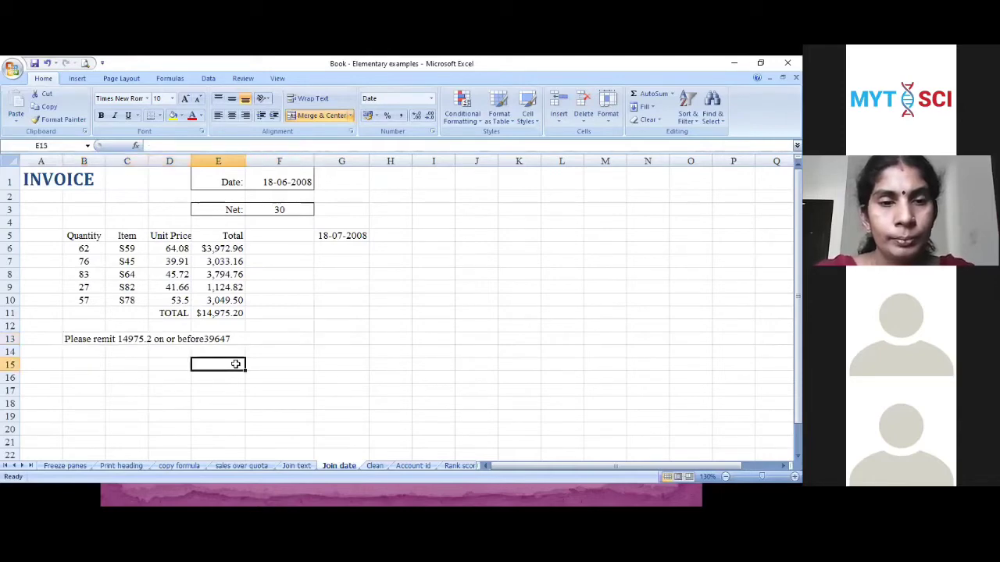
Replace the G5 reference in the B13 formula with the invoice date cell F1 and reselect B13
double_click(75, 338)
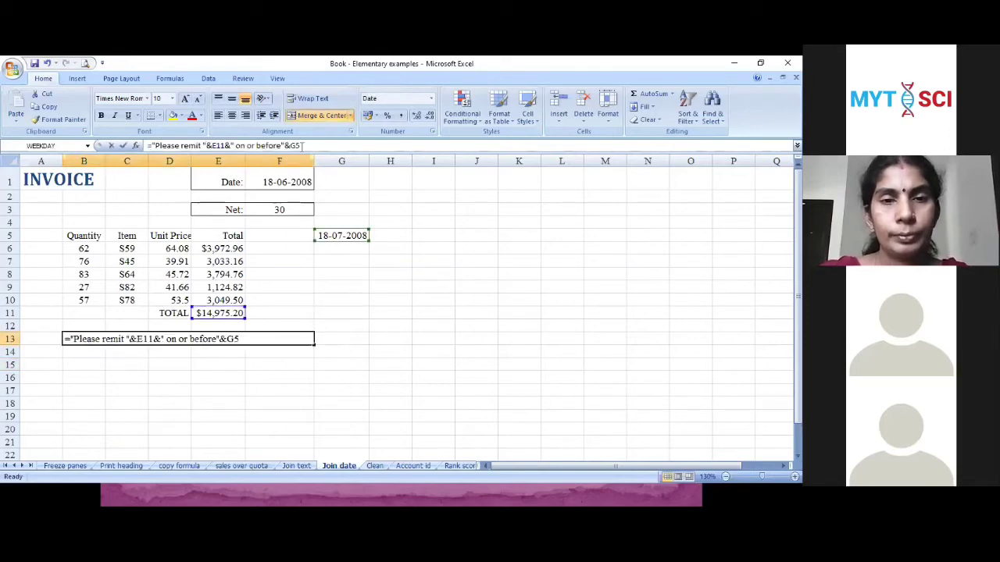
key(BackSpace)
key(BackSpace)
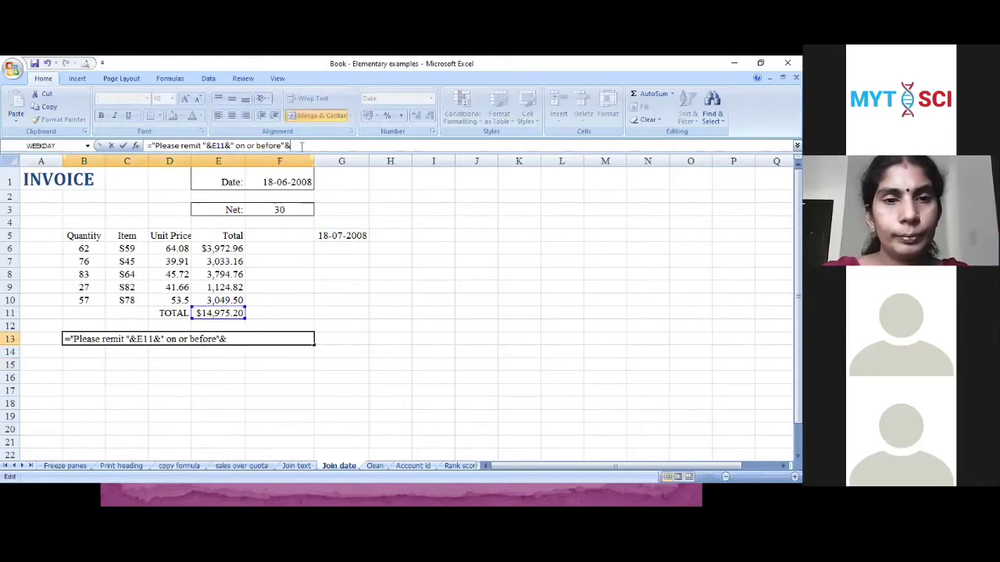
click(283, 179)
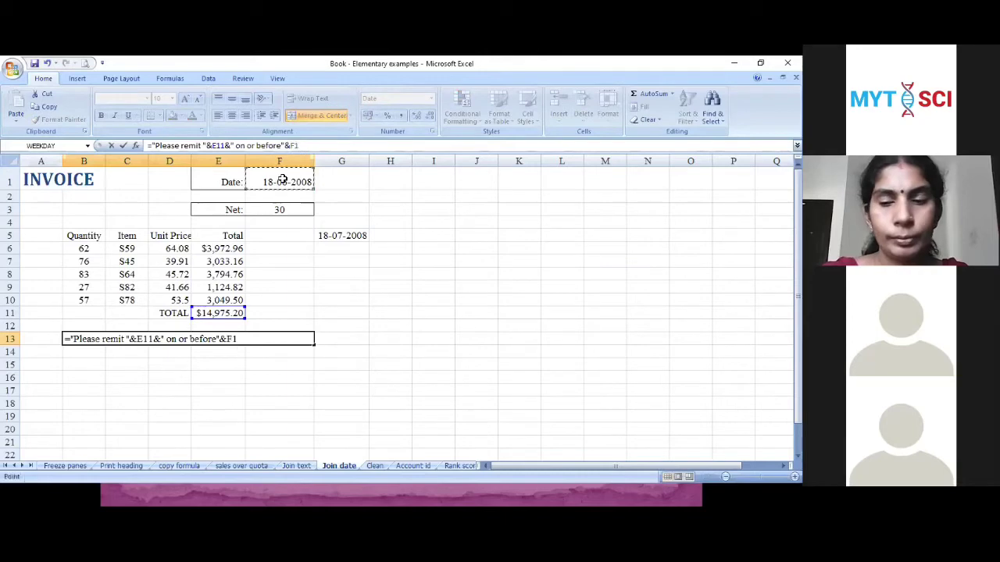
key(Return)
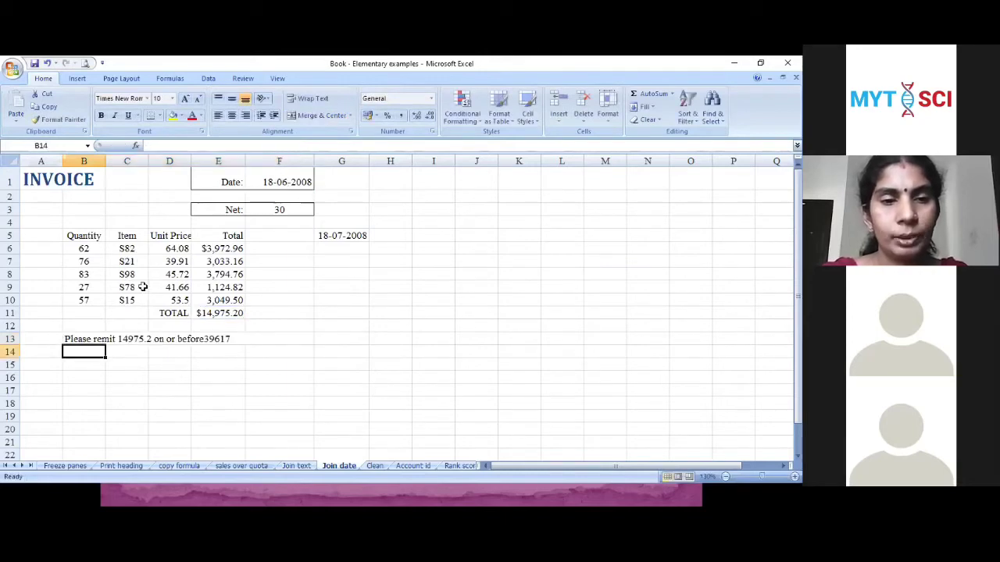
click(70, 339)
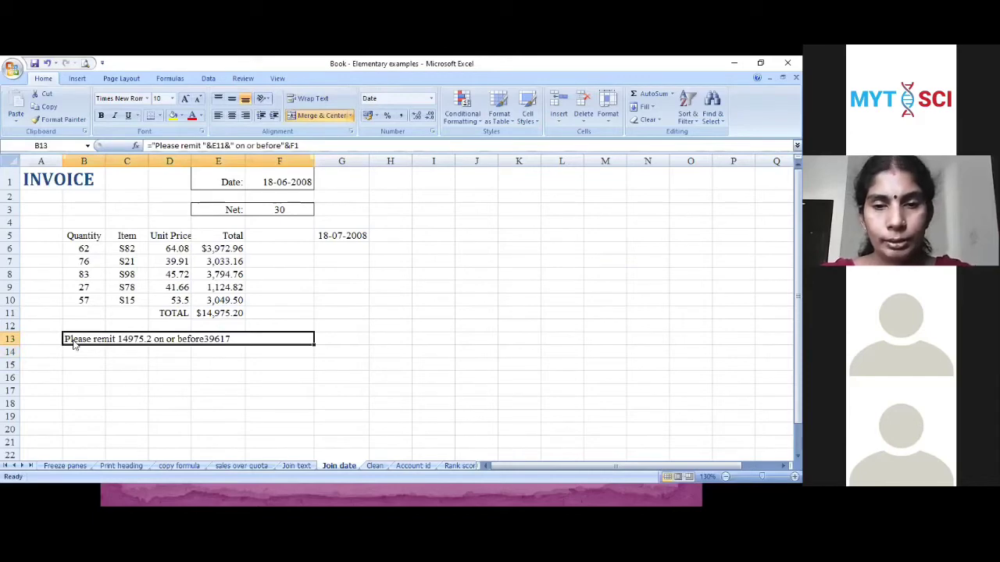
Consult the slide's TEXT function strategy and convert the G5 due date to text in G6 with =TEXT(G5,"mm/dd/yy")
key(alt+Tab)
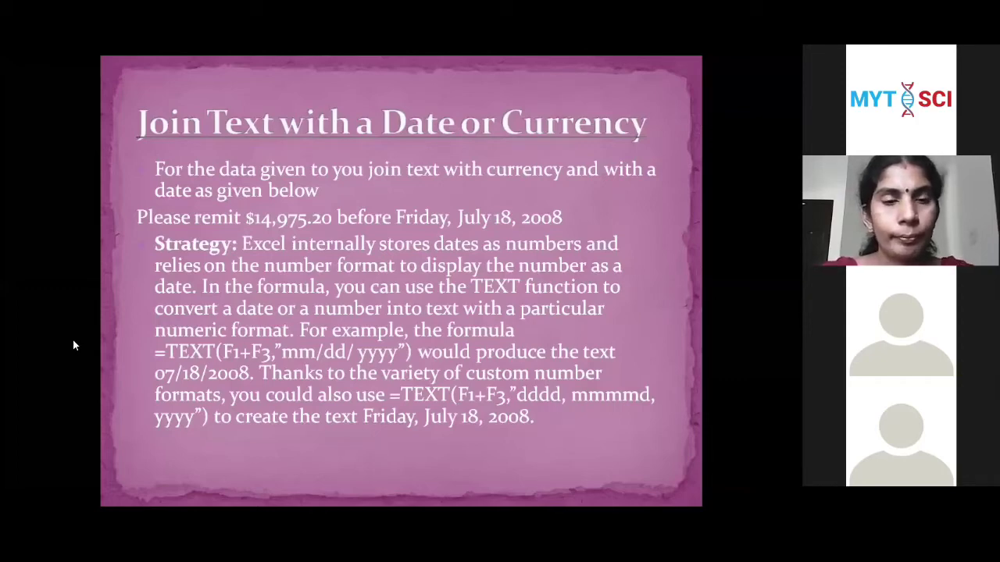
key(alt+Tab)
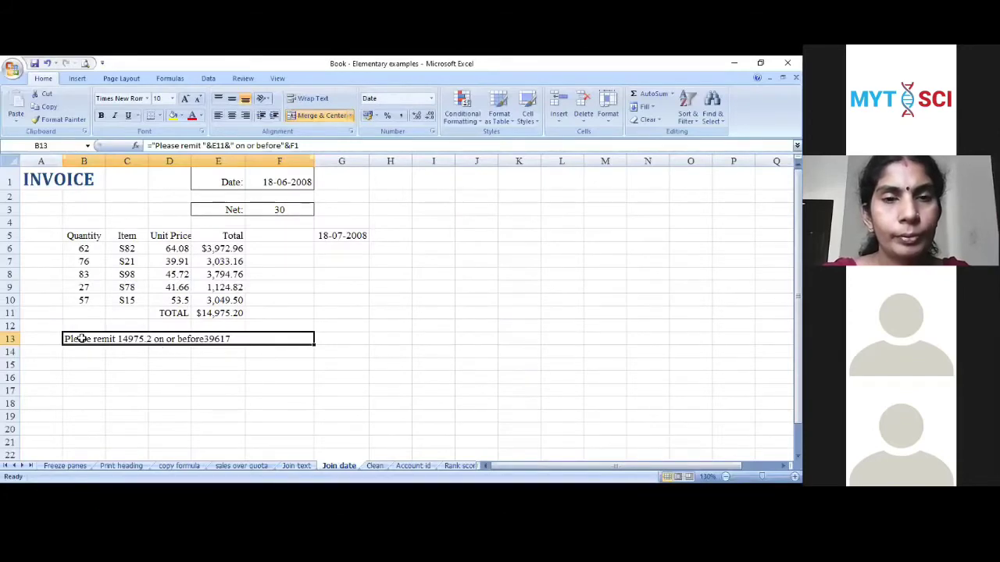
click(342, 236)
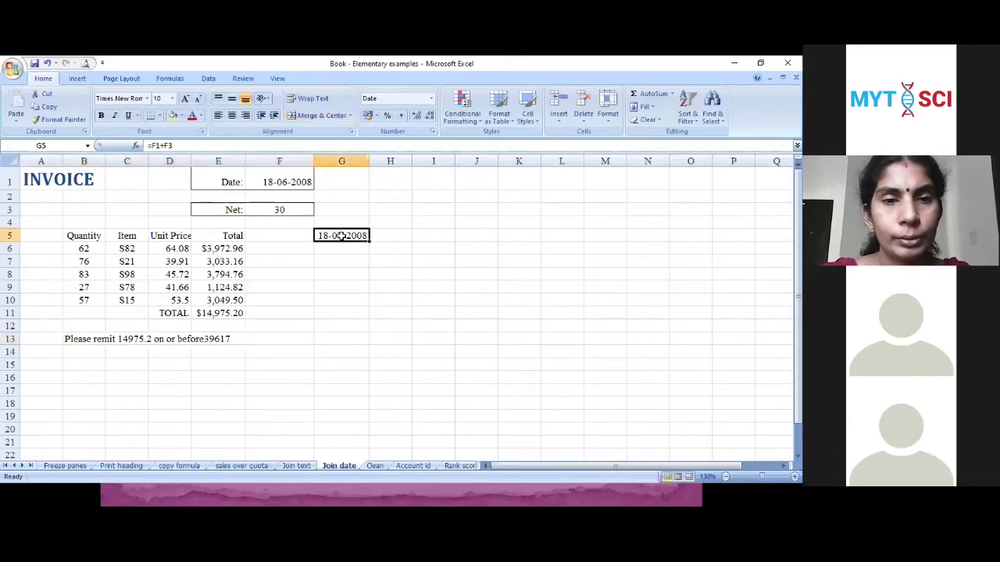
click(78, 339)
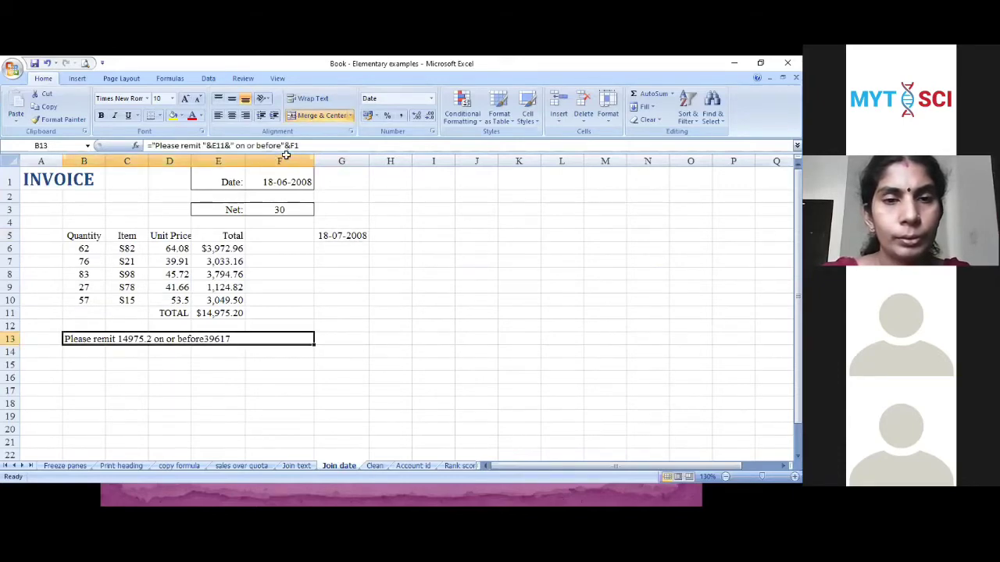
click(324, 248)
text(=)
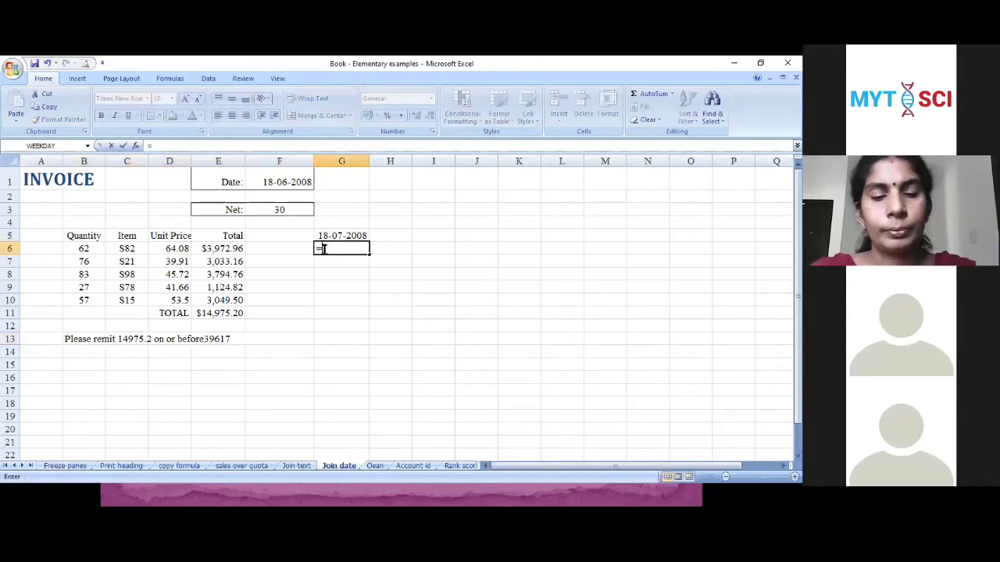
text(text)
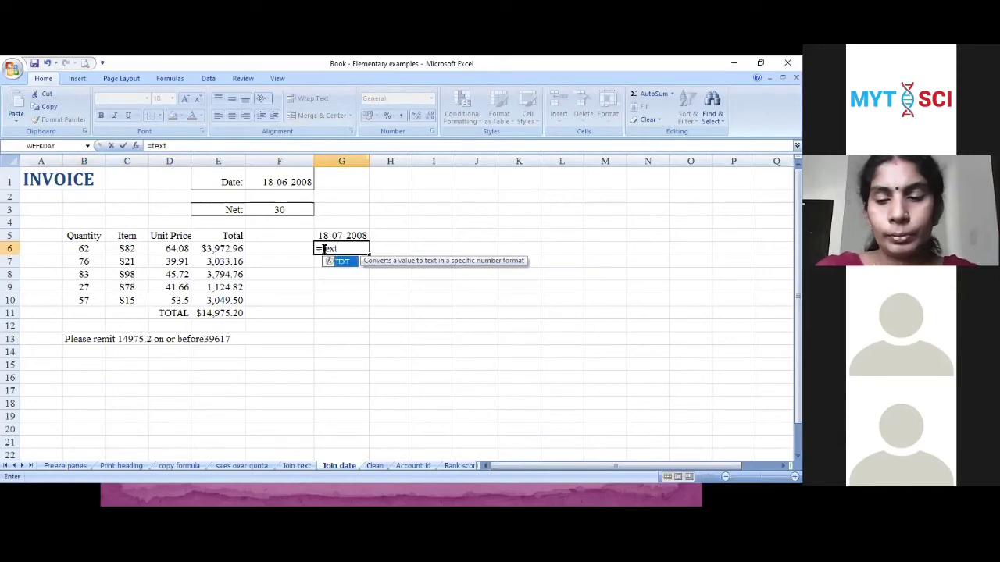
text(()
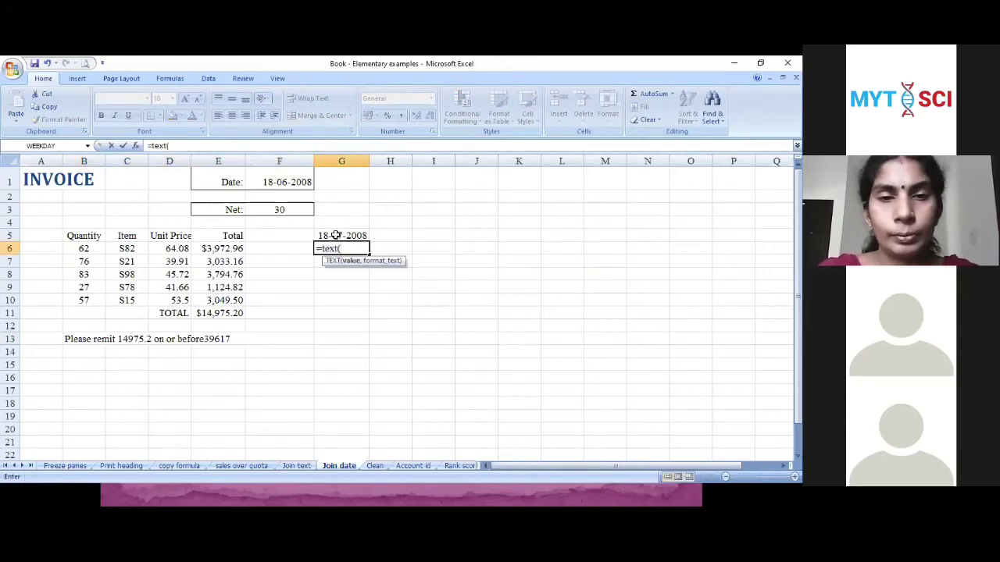
click(336, 235)
text(,)
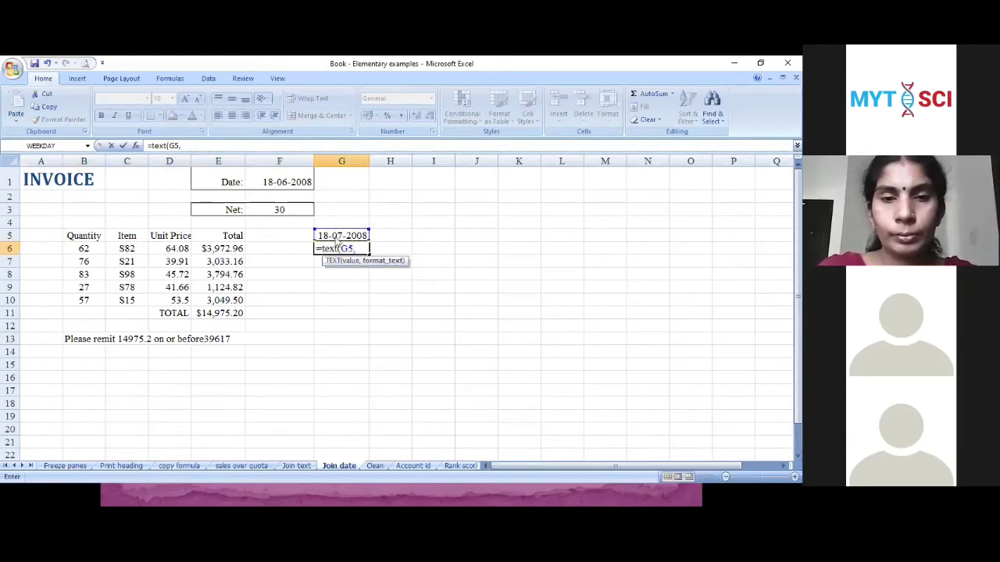
text("mm)
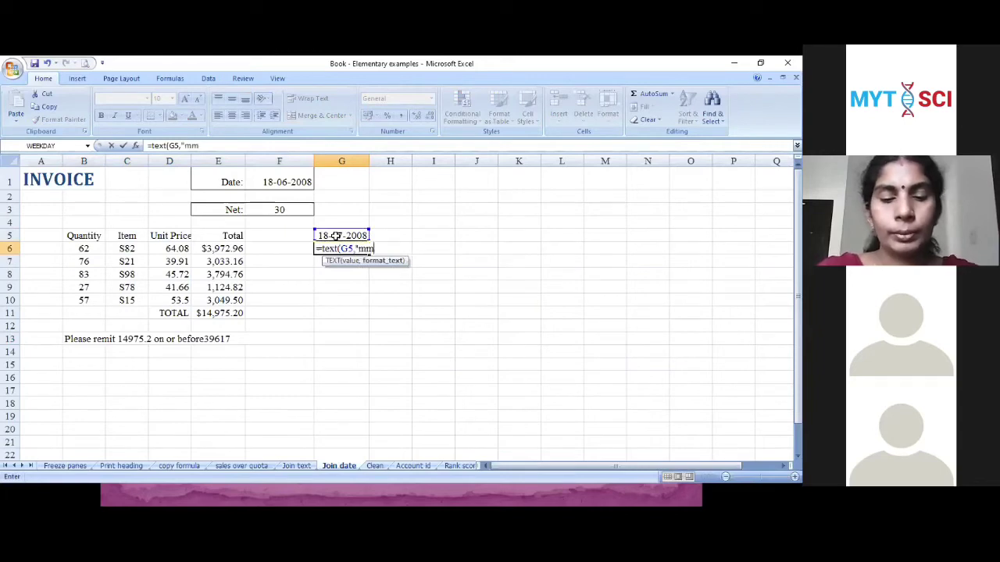
text(/dd/yy)
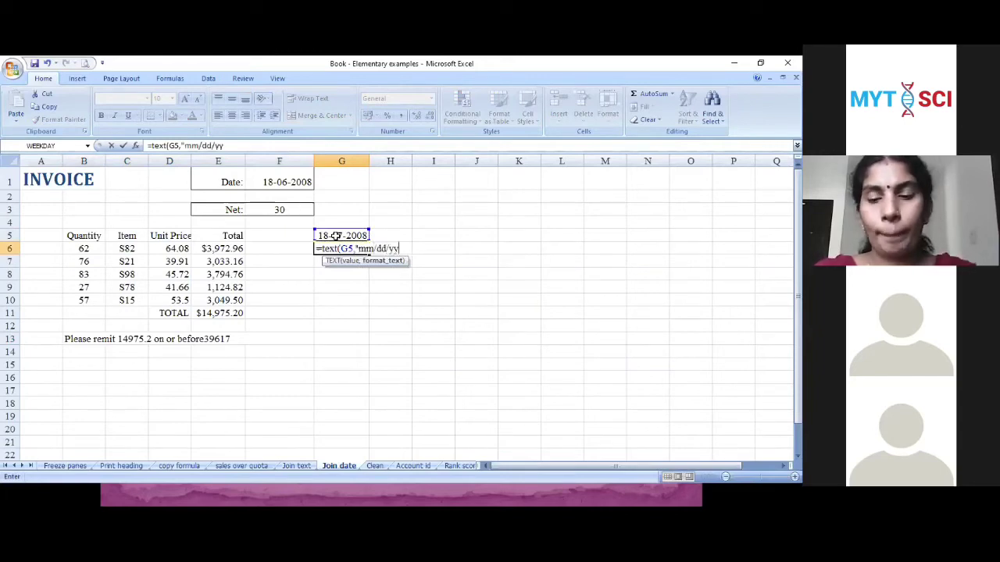
text("))
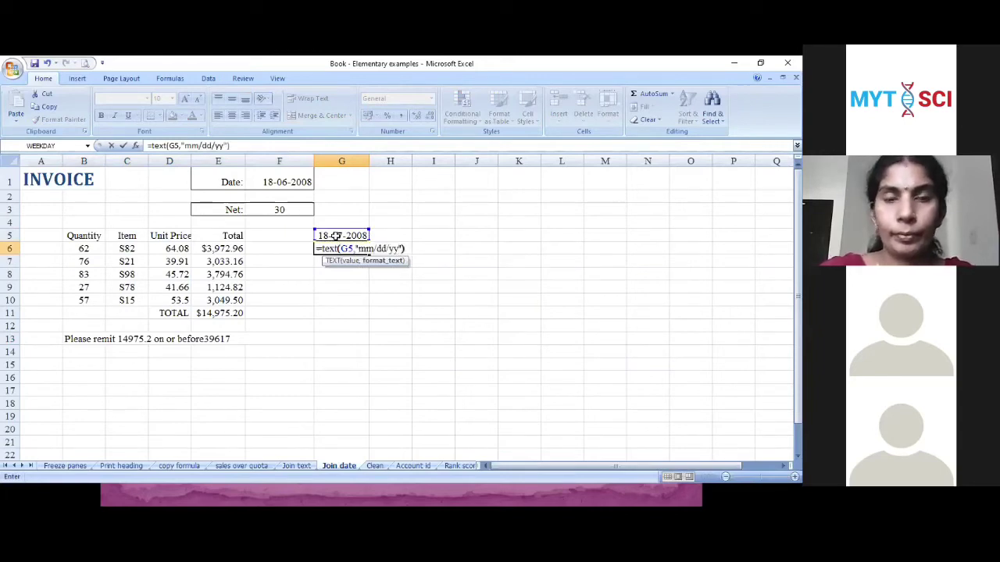
key(Return)
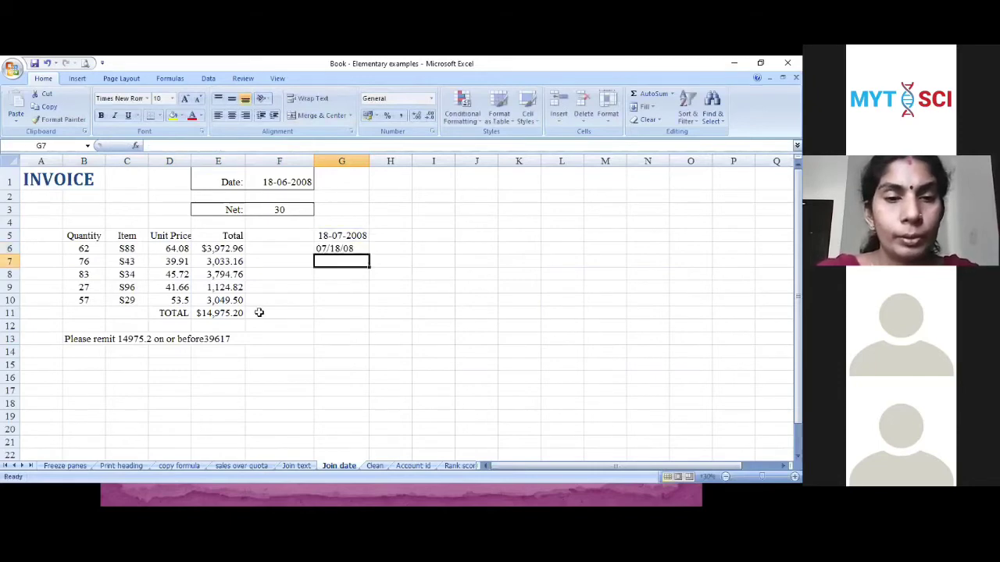
Replace the F1 reference at the end of the B13 formula with the text date cell G6
click(69, 338)
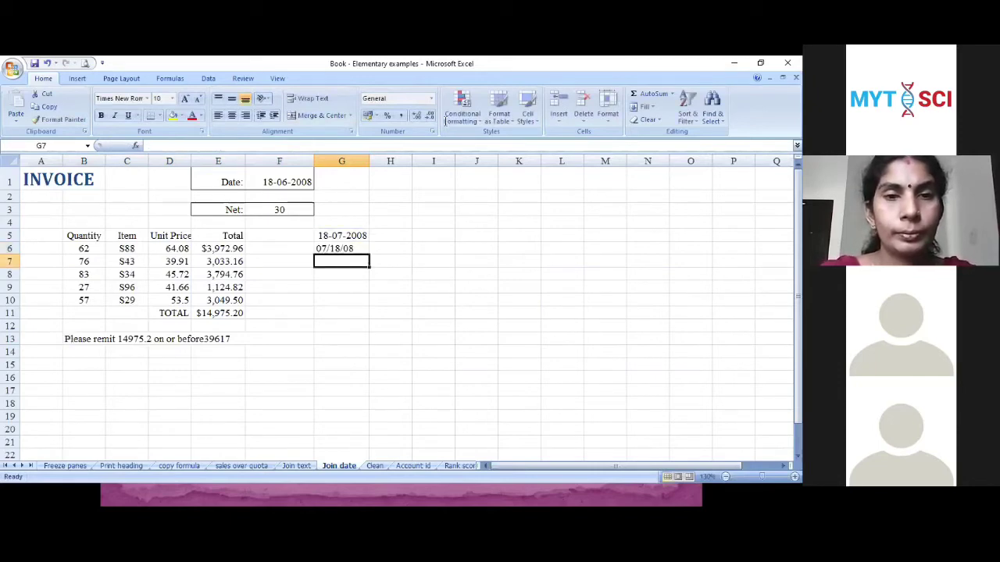
click(303, 145)
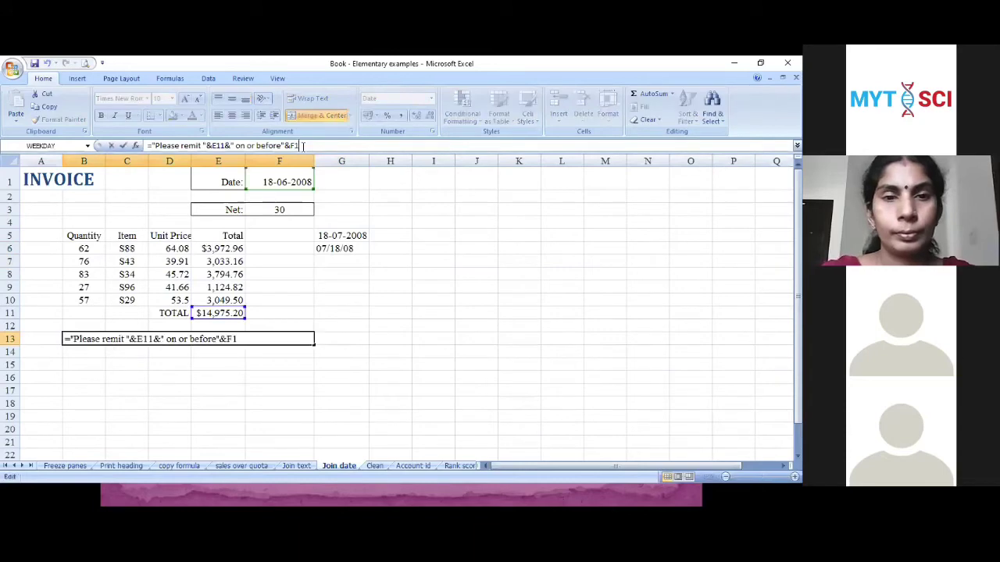
key(BackSpace)
key(BackSpace)
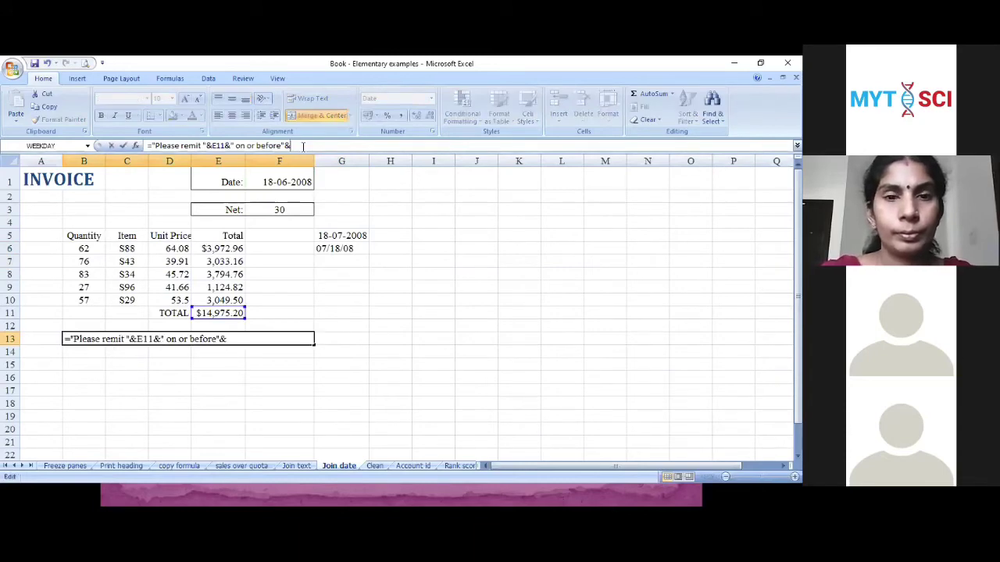
click(326, 248)
key(Return)
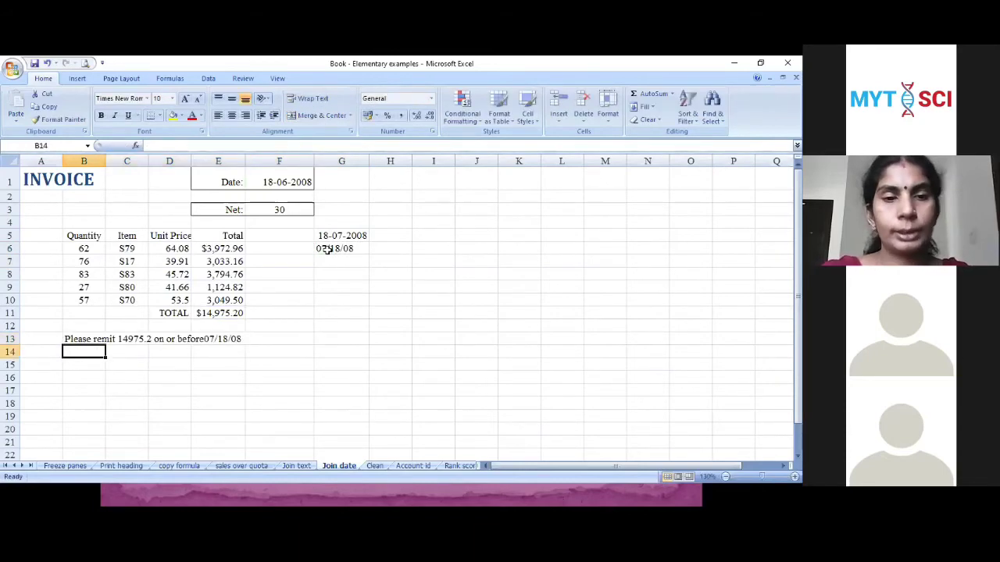
Insert a space after "before" inside the quoted text of the B13 formula
click(67, 339)
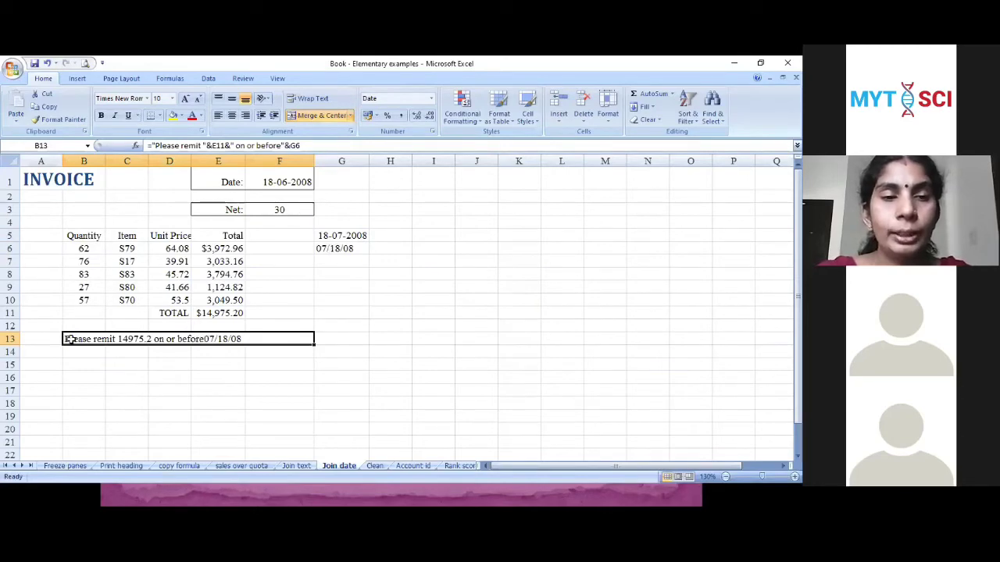
click(282, 145)
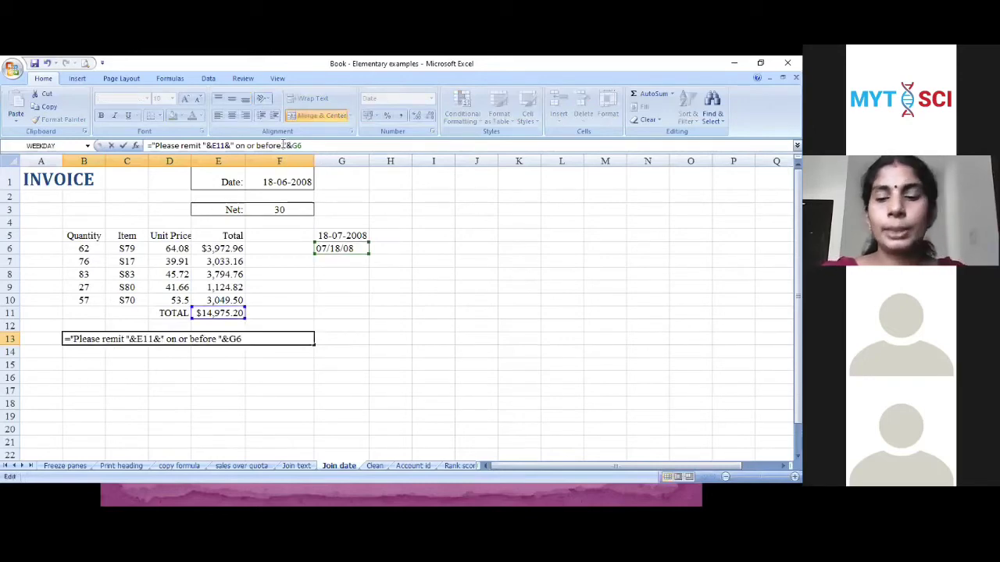
key(Return)
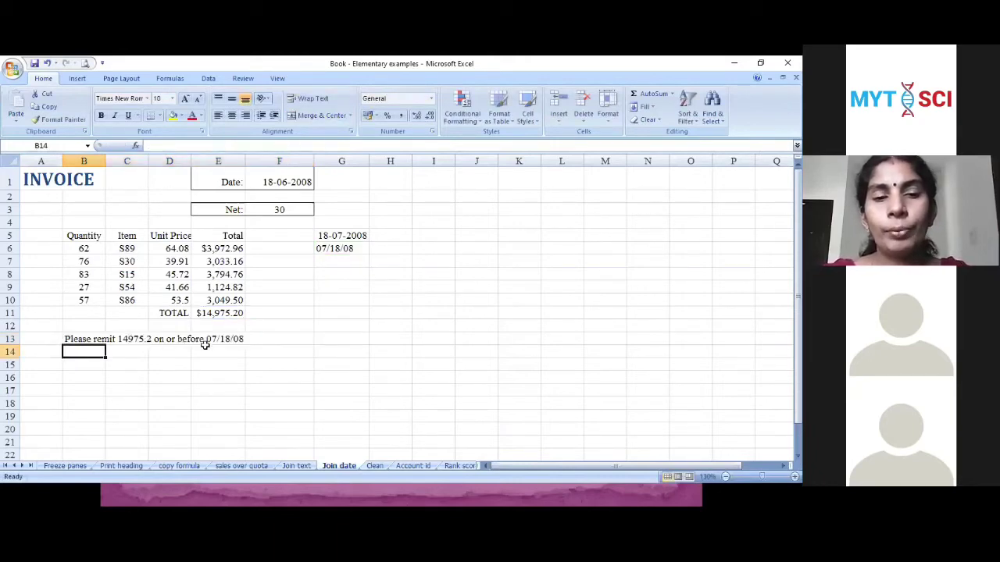
Replace the G5 reference in G6's TEXT formula with the direct calculation F1+F3
click(268, 182)
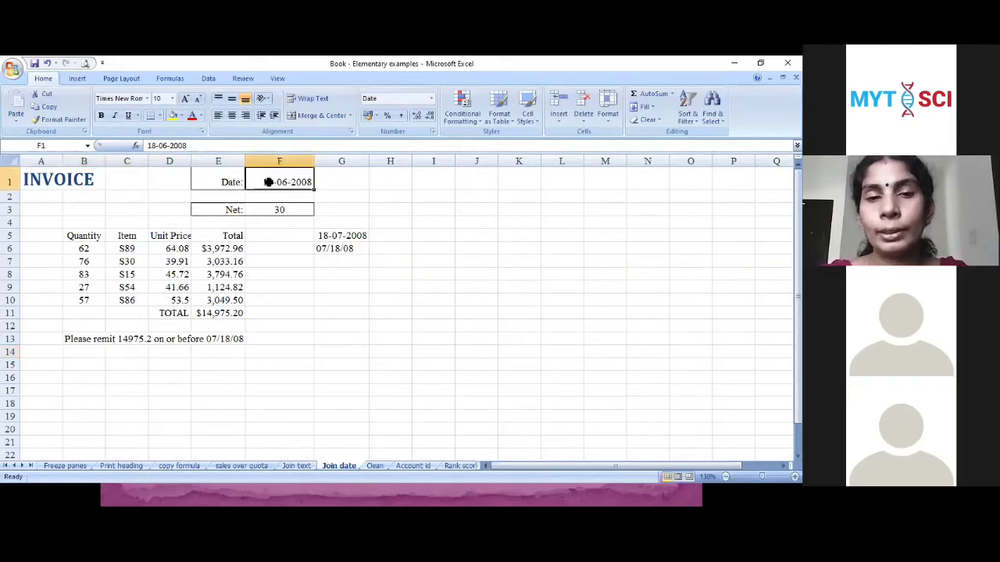
click(343, 248)
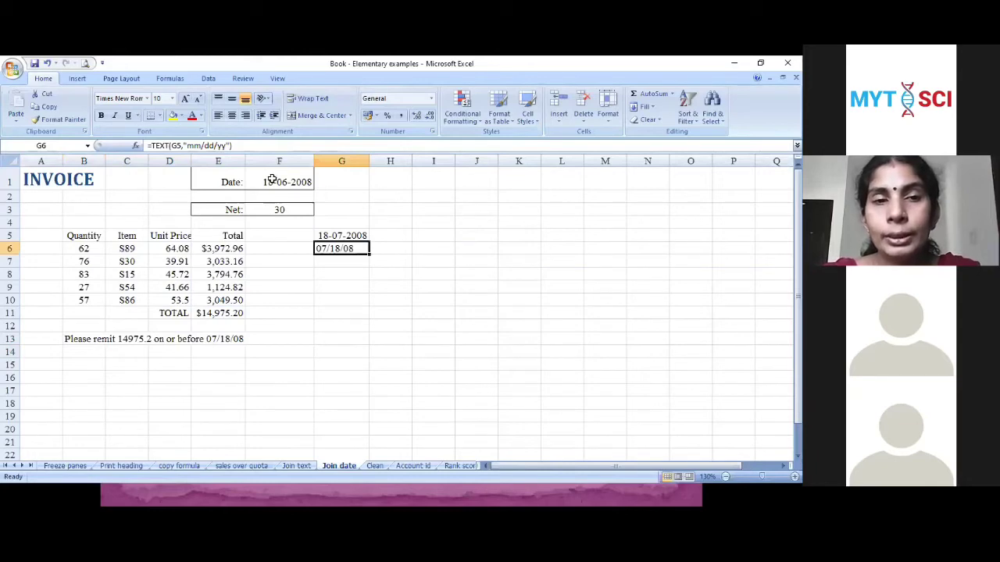
click(343, 237)
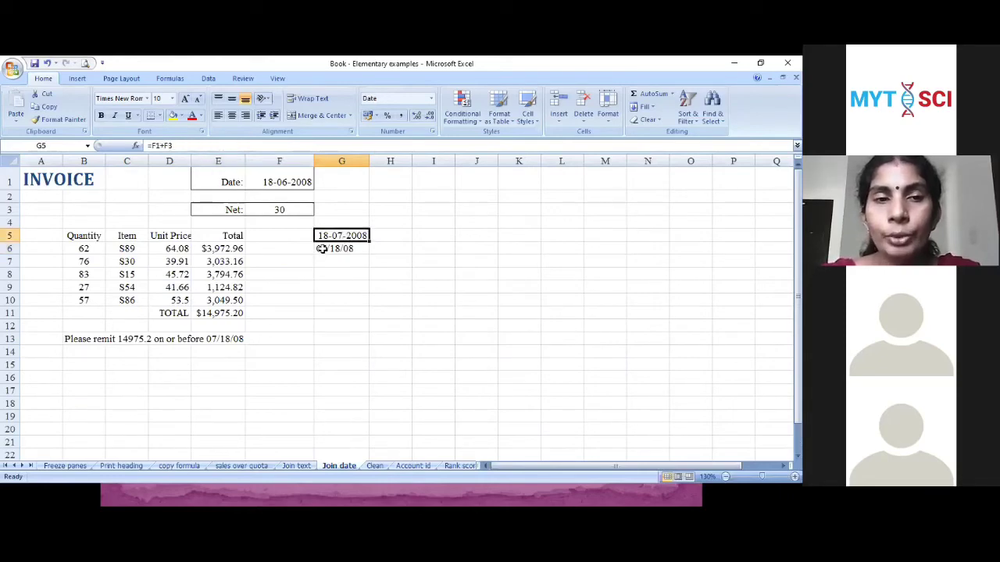
click(321, 248)
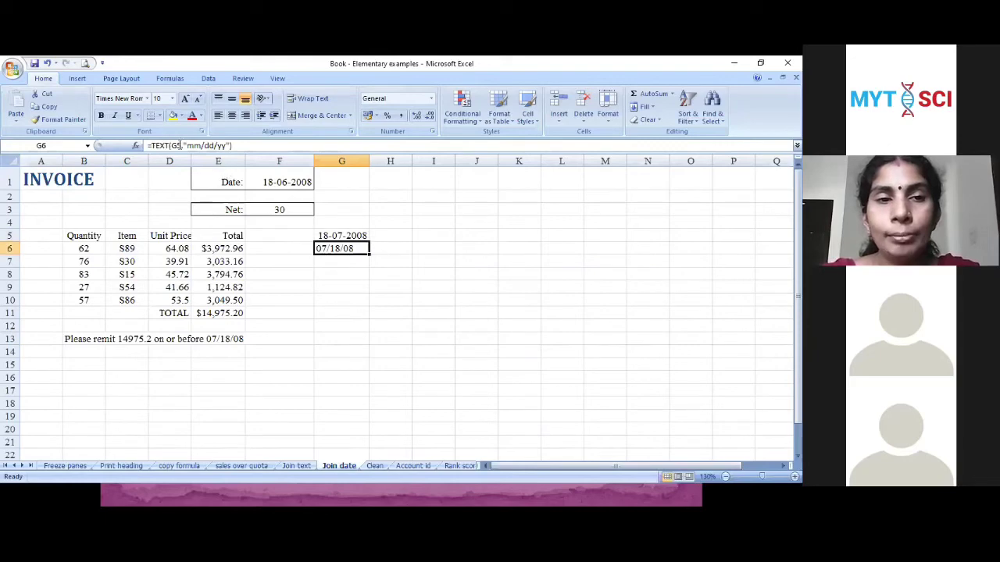
click(179, 146)
key(BackSpace)
key(BackSpace)
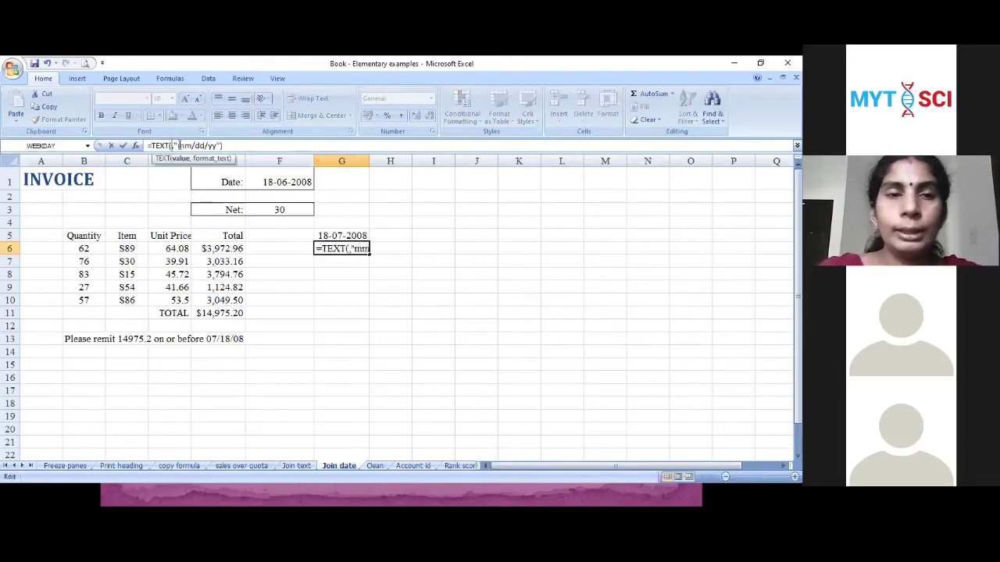
click(272, 184)
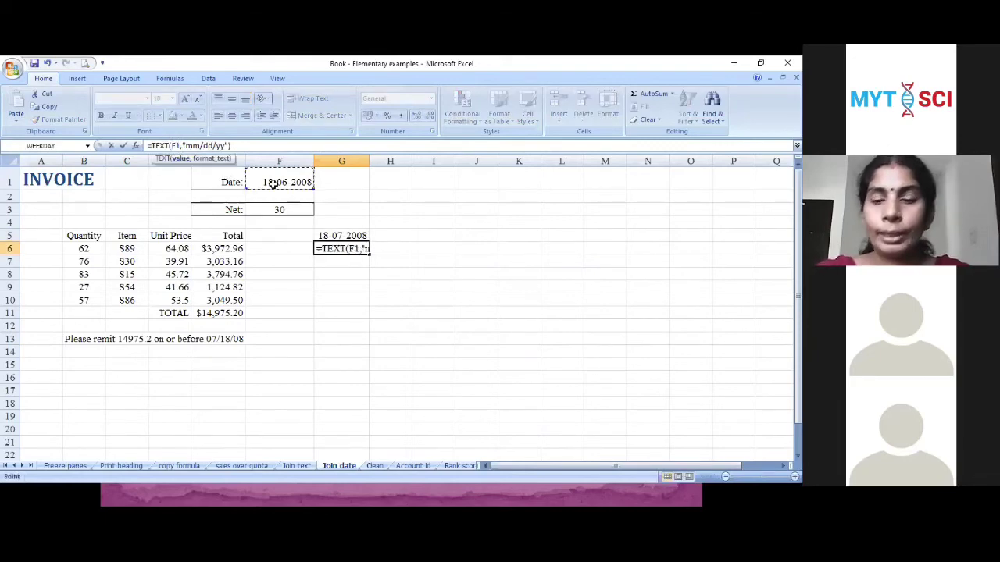
text(+)
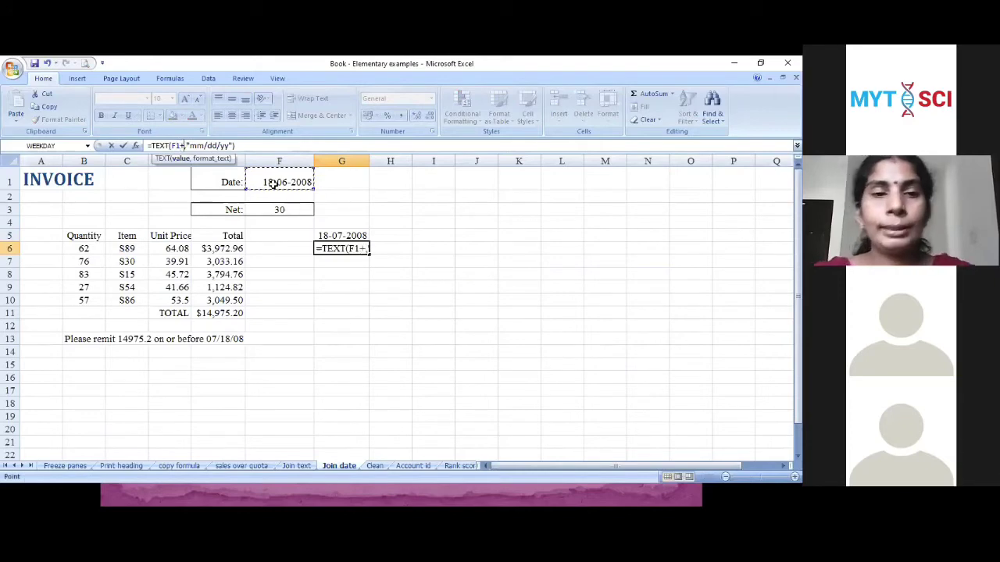
click(267, 209)
key(Return)
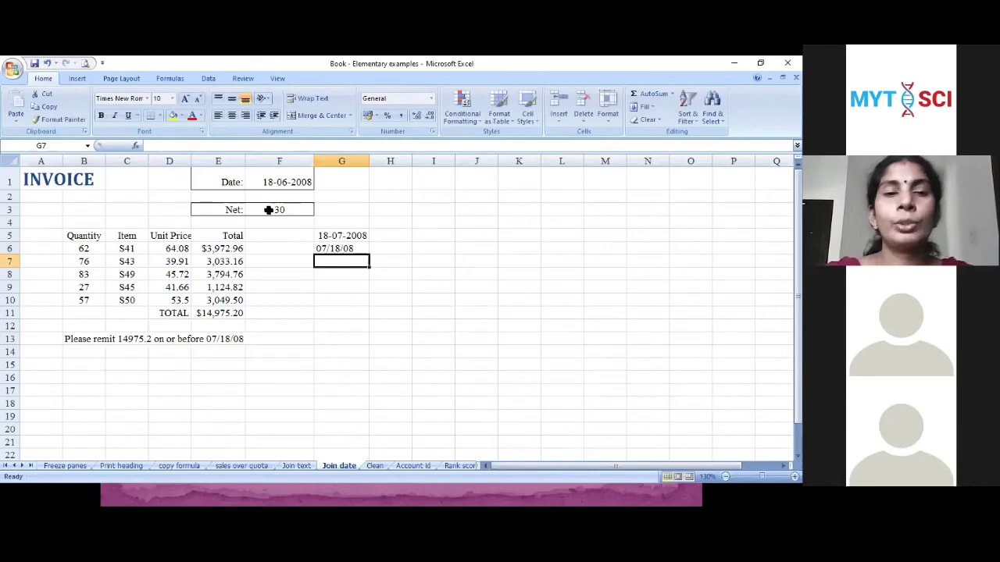
Extend the date format in G6's TEXT formula to a four-digit year, "mm/dd/yyyy"
click(336, 248)
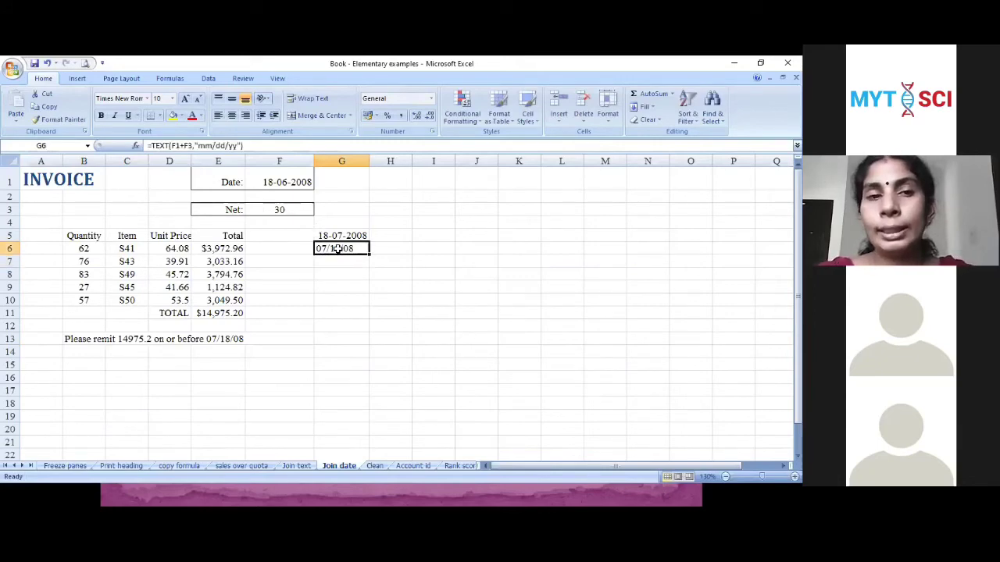
click(238, 146)
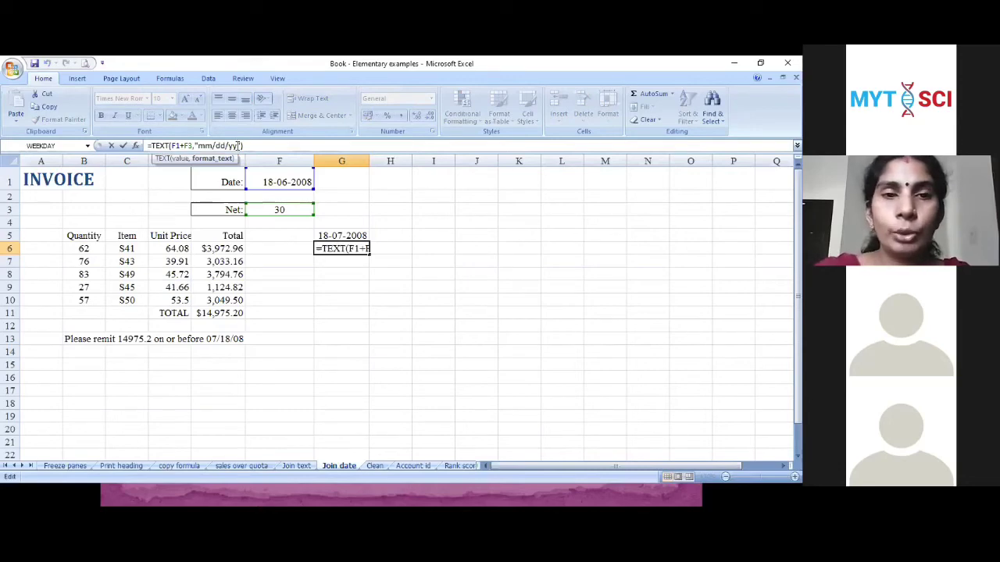
text(yy)
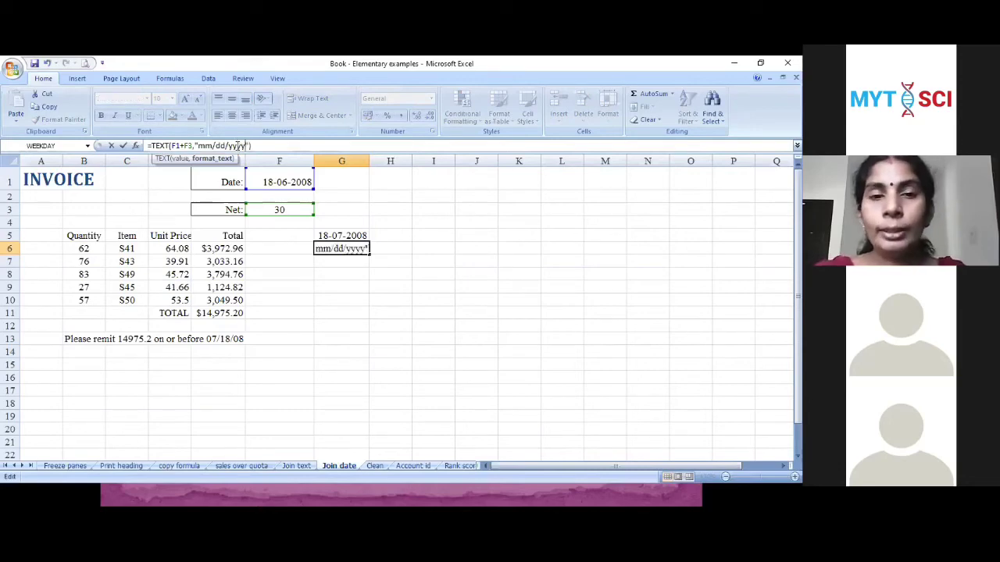
key(Return)
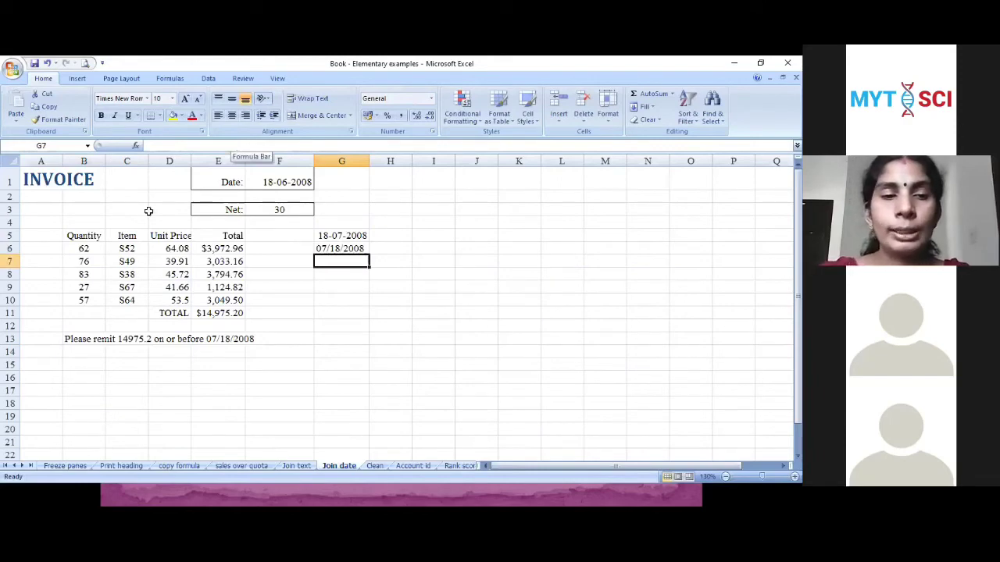
Select the B13 remittance line, then switch to the slide show and advance to the slide on isolating the center portion of an account ID
click(68, 339)
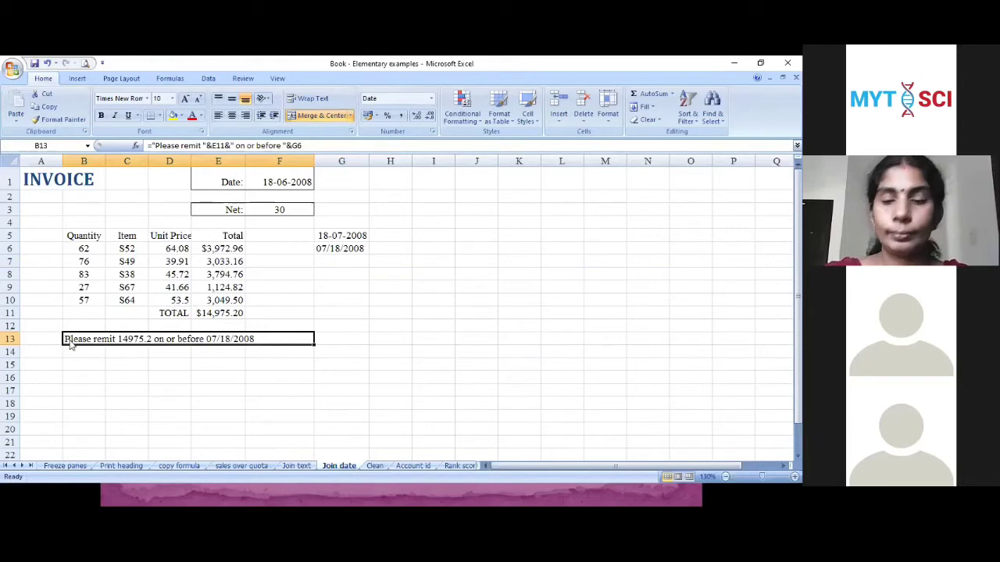
key(alt+Tab)
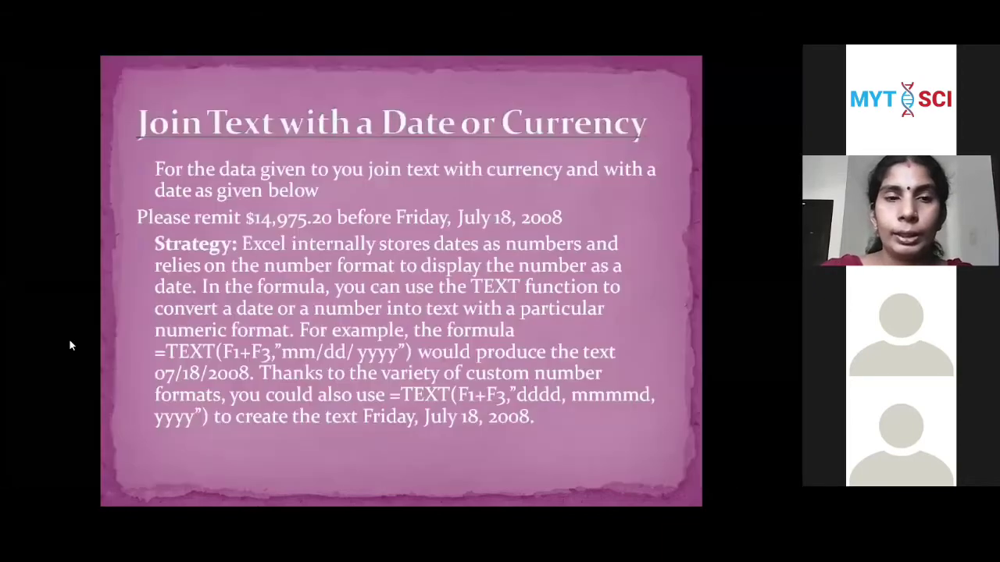
key(Right)
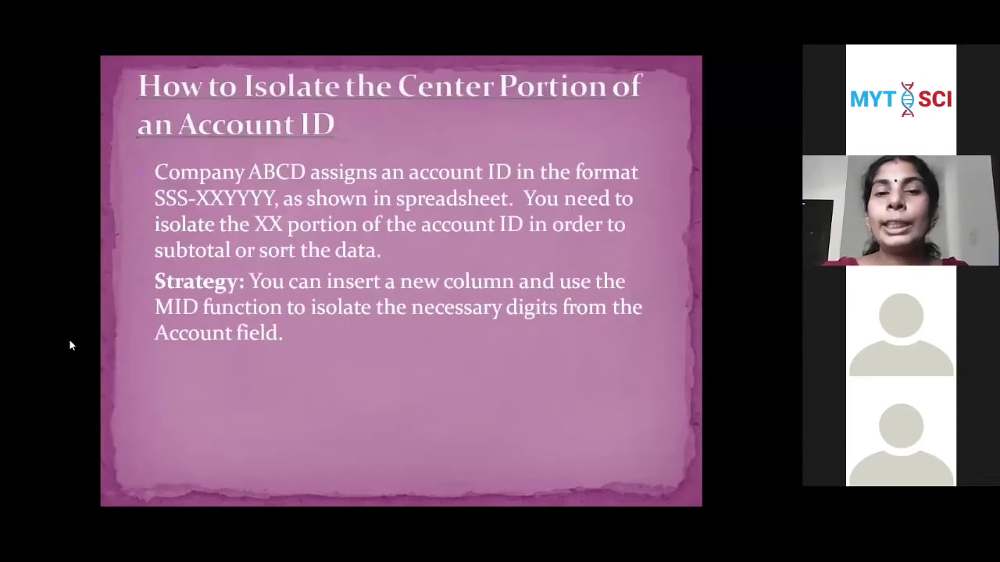
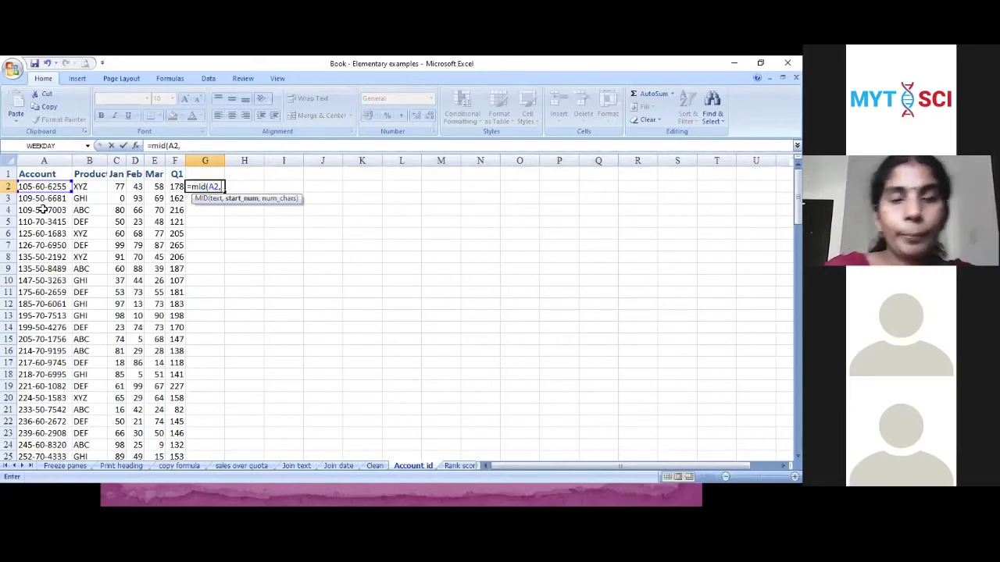
Complete G2's MID formula on A2 with start position 5 and length 2, and fill it down to G22
text(5,)
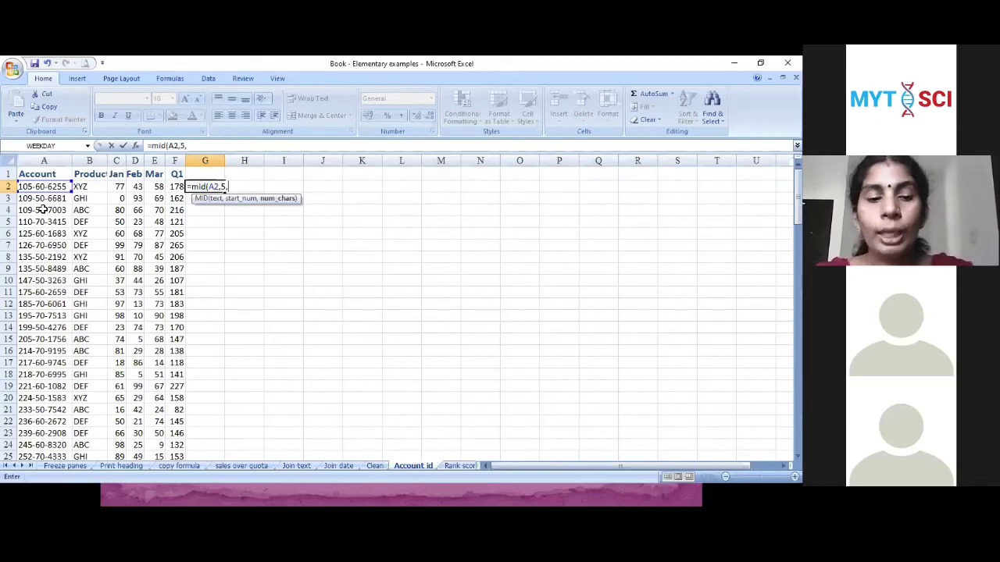
text(2)
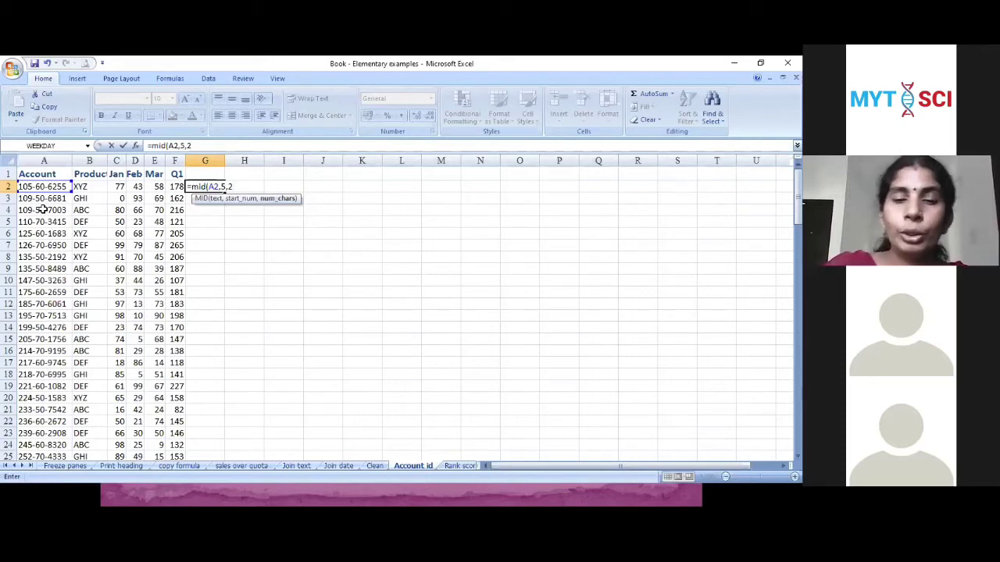
text())
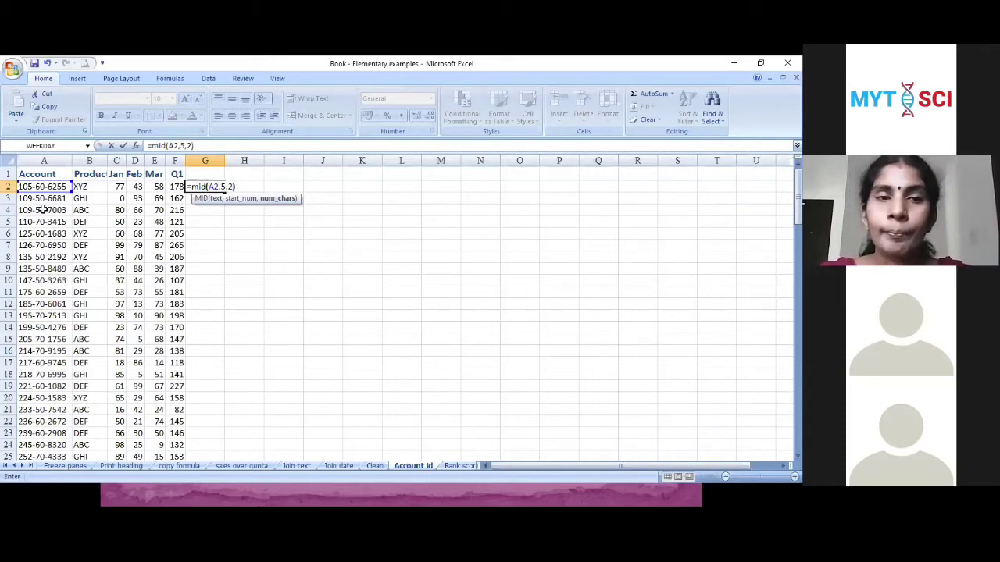
key(Return)
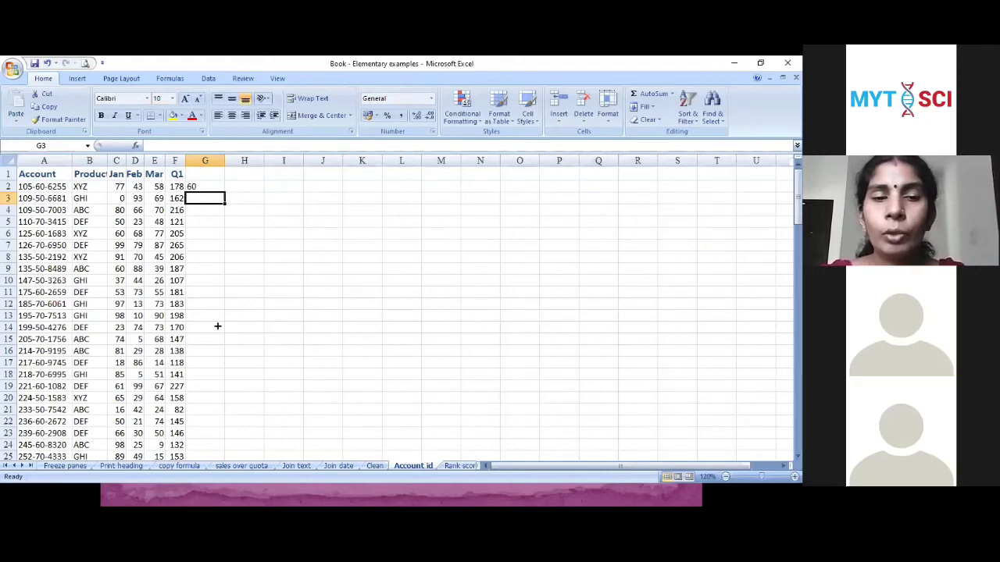
click(204, 186)
drag(224, 192, 224, 424)
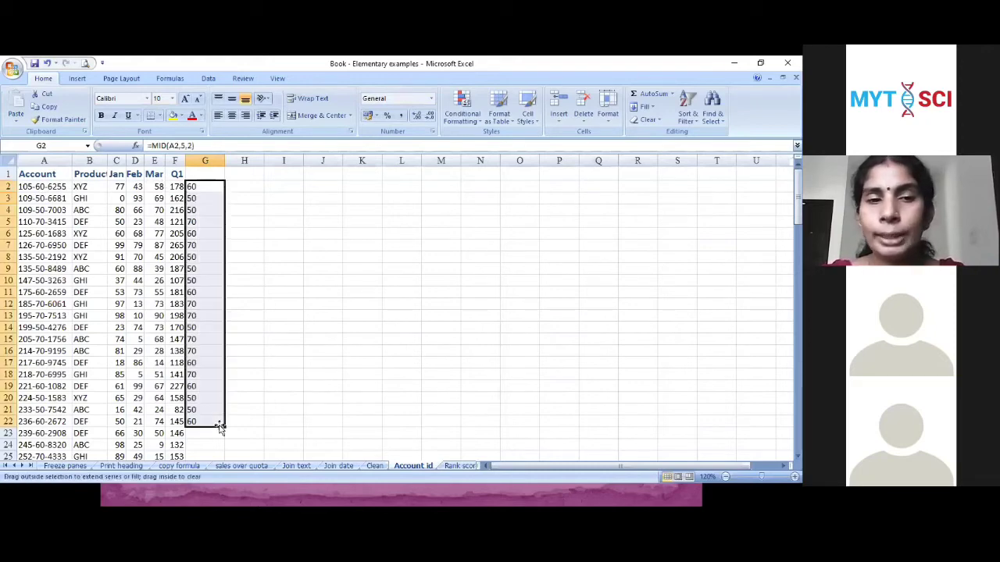
Change G2's formula to =MID(A2,8,4) to extract the last part of the account ID, and fill it down to G22
click(199, 185)
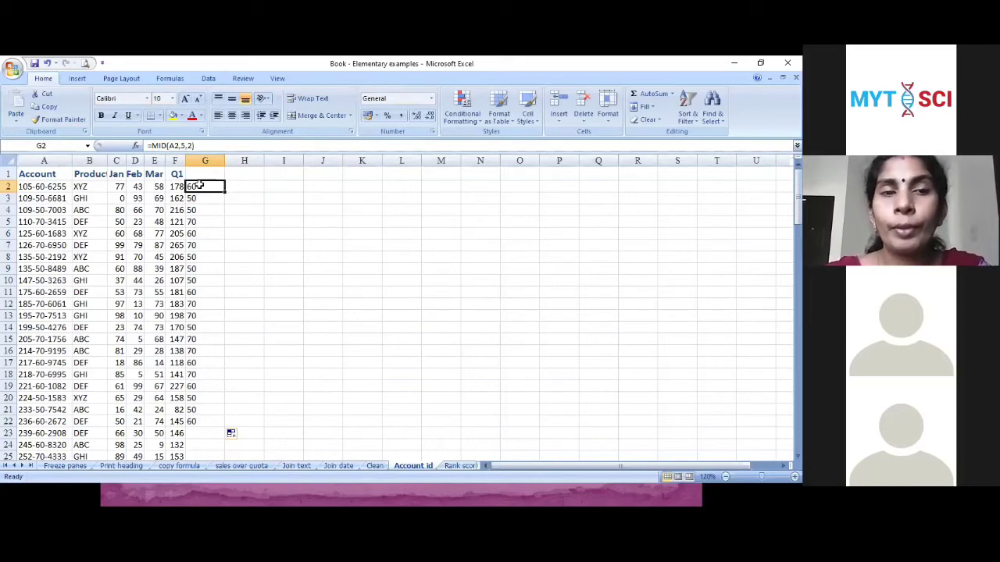
click(205, 145)
key(BackSpace)
key(BackSpace)
key(BackSpace)
key(BackSpace)
key(BackSpace)
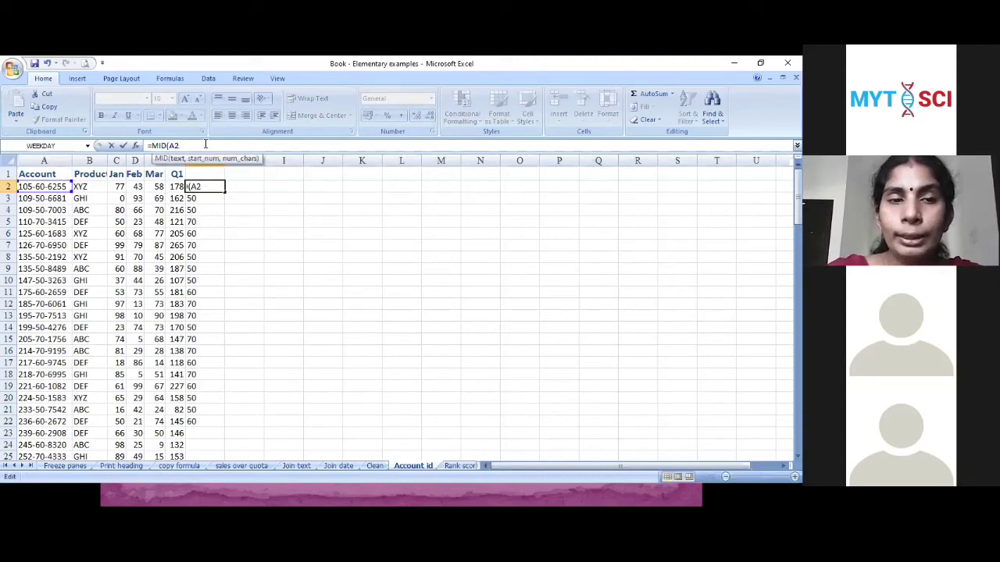
key(BackSpace)
key(BackSpace)
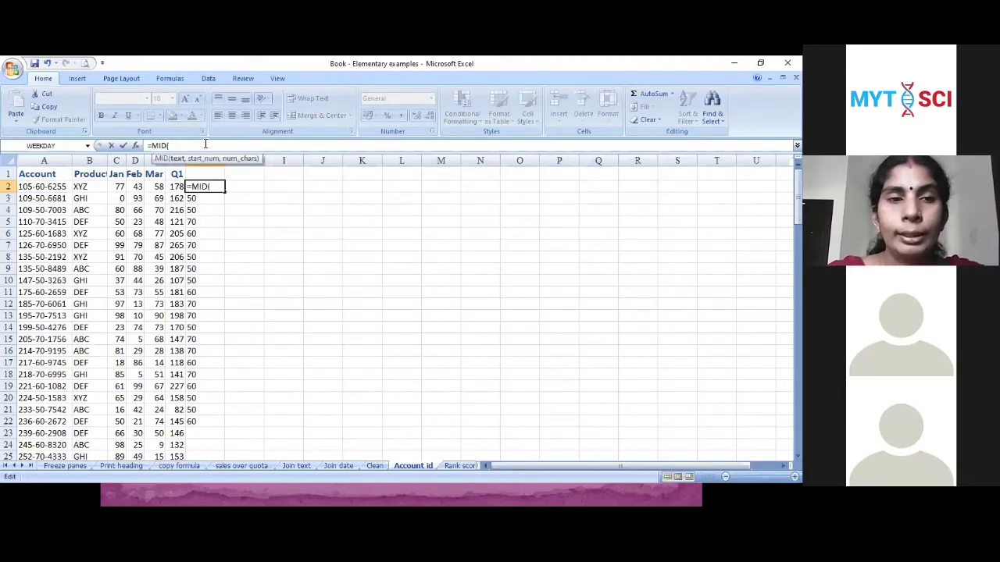
click(45, 187)
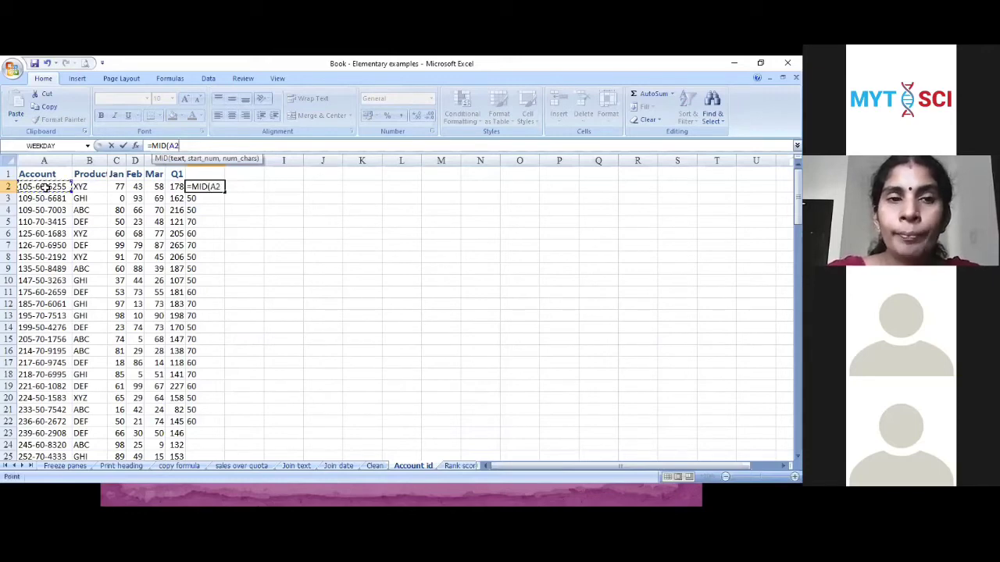
text(,)
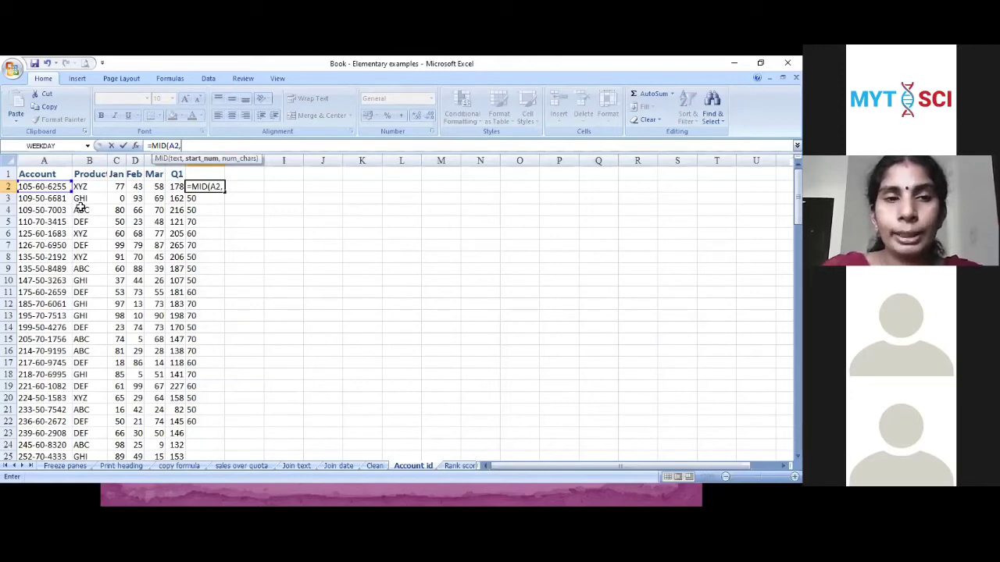
text(8,)
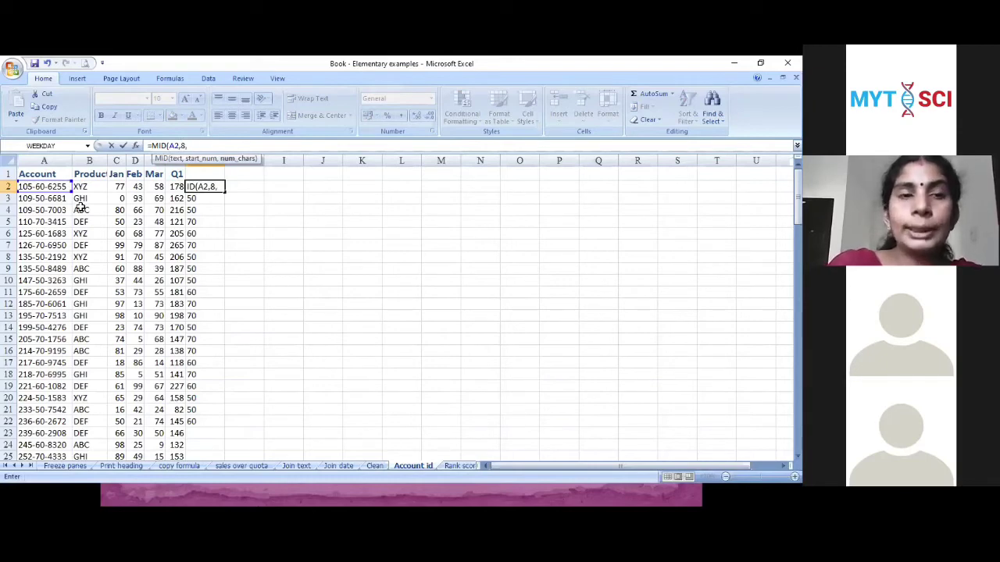
text(4)
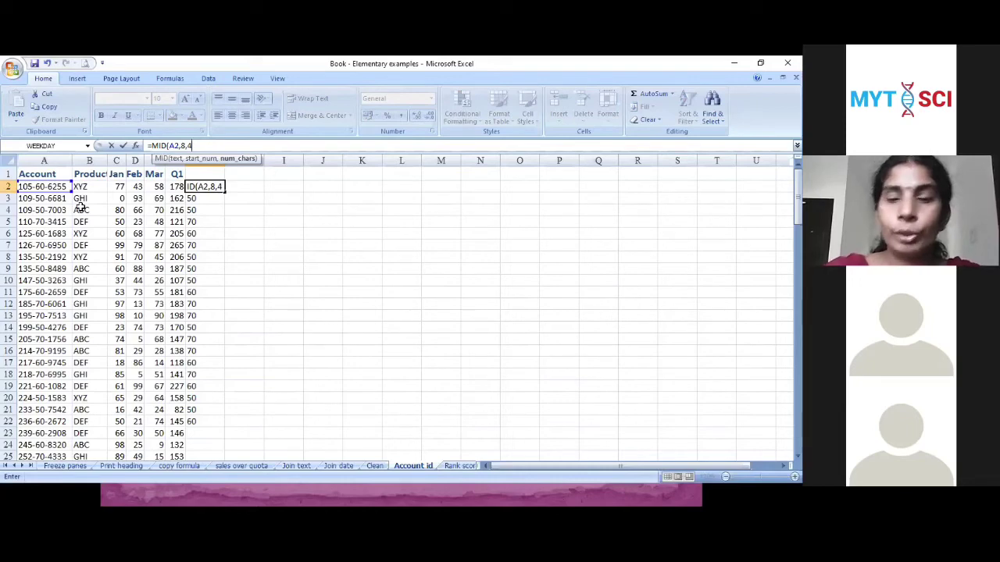
text())
key(Return)
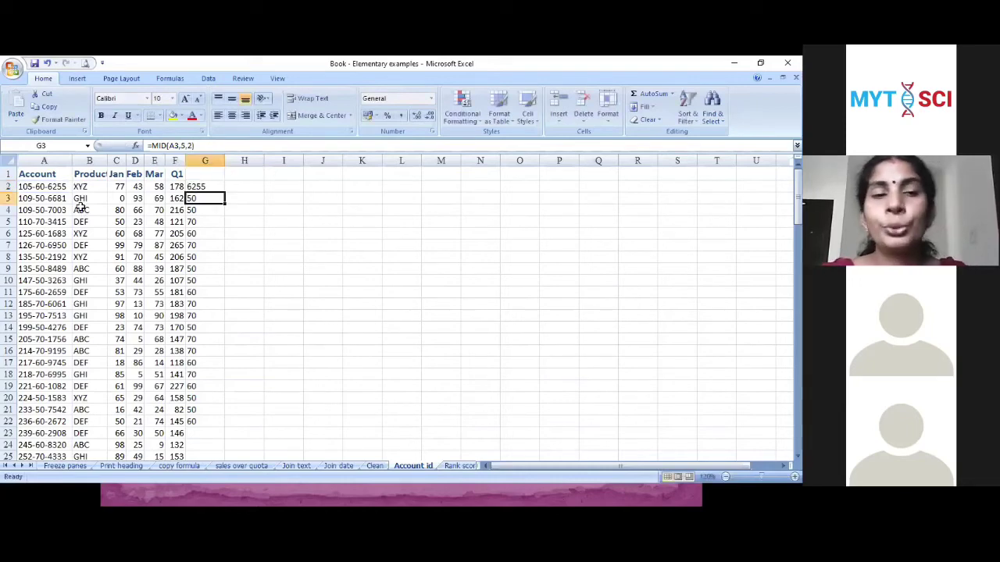
click(222, 190)
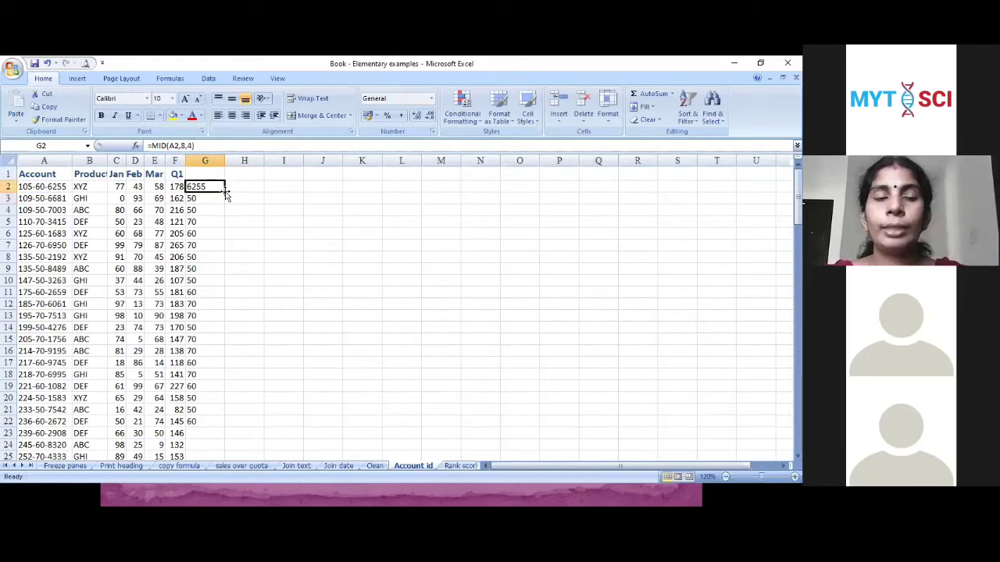
double_click(224, 193)
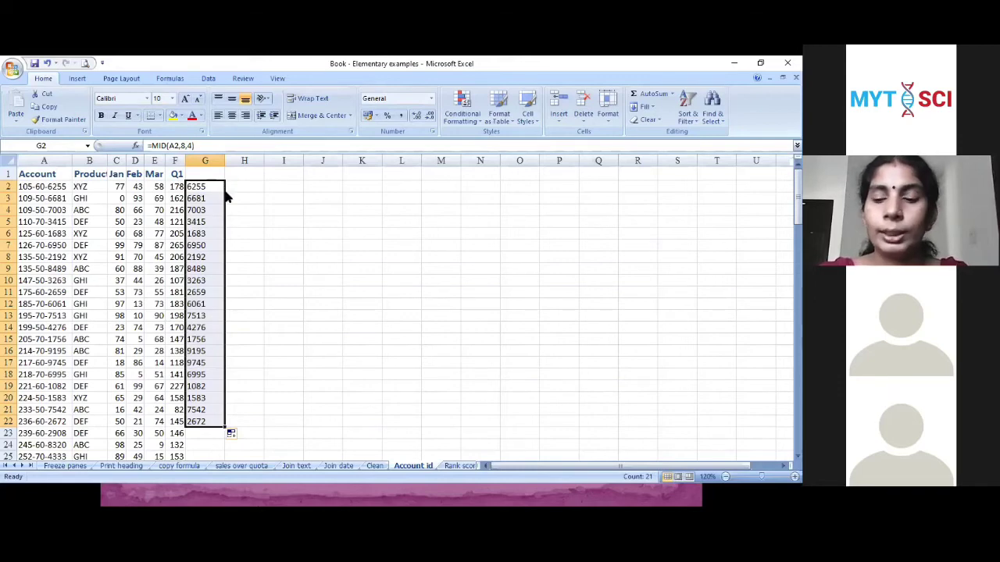
Advance the slide show to the slide on cleaning strange characters, and return to Excel to open the Clean sheet
key(alt+Tab)
key(Right)
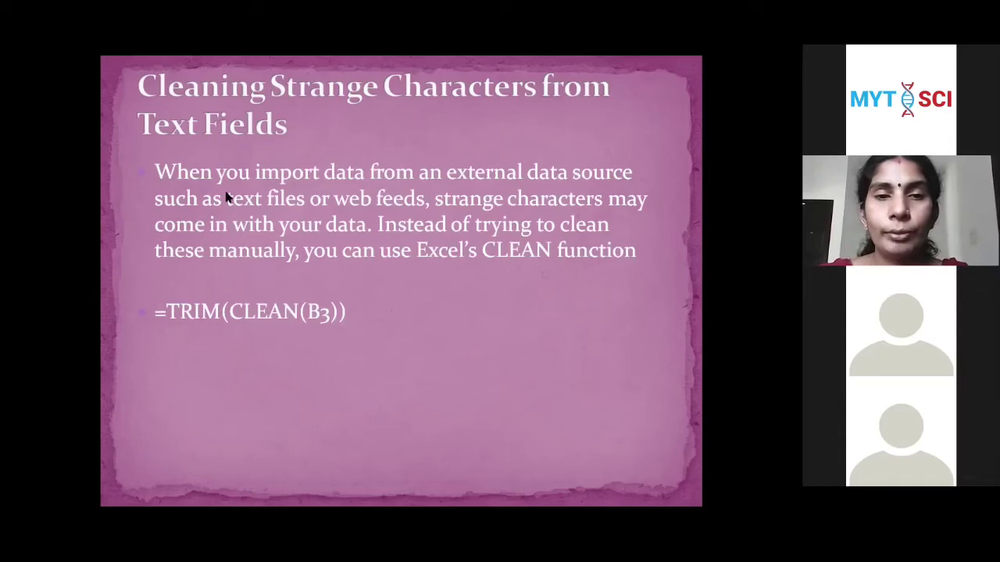
key(alt+Tab)
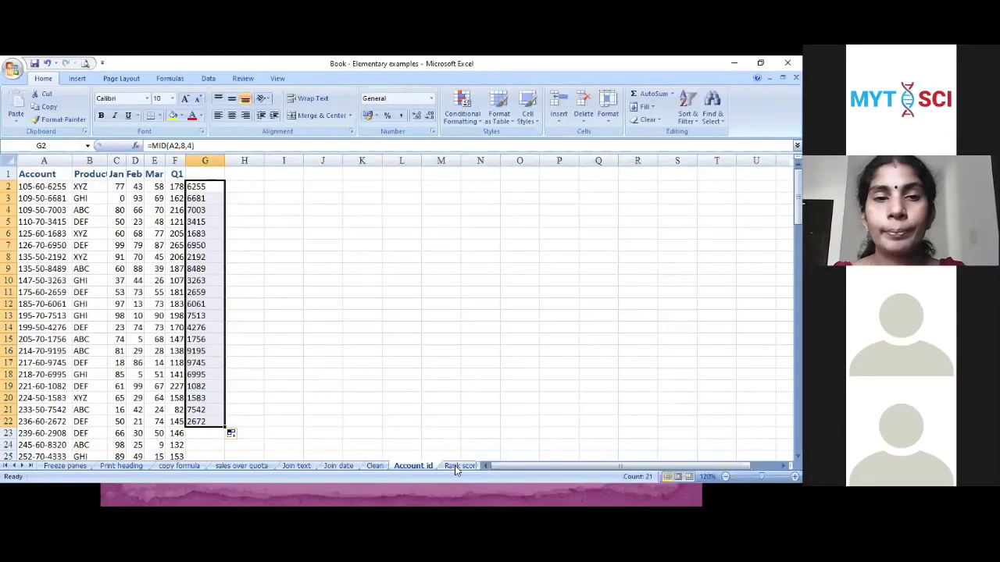
click(455, 466)
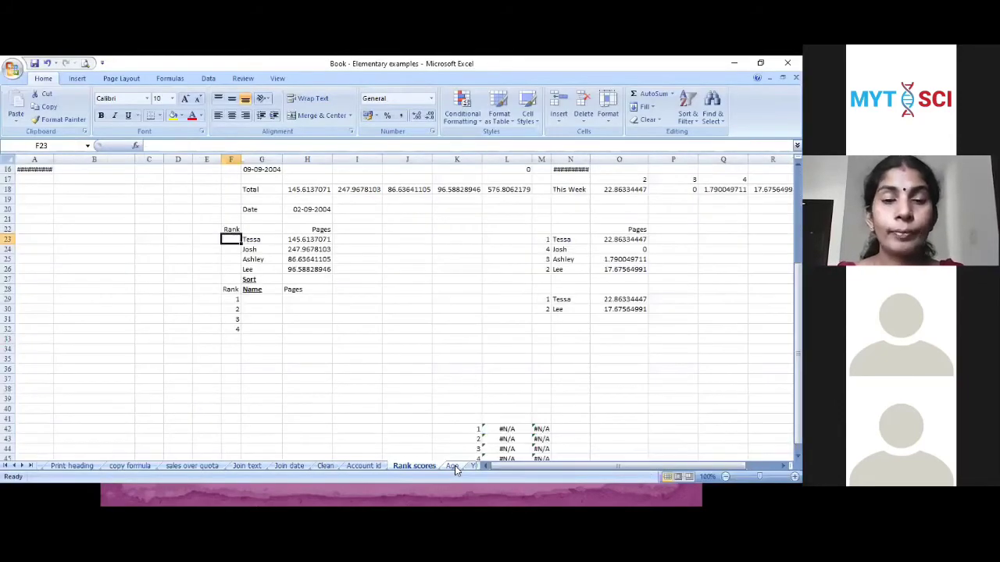
click(325, 466)
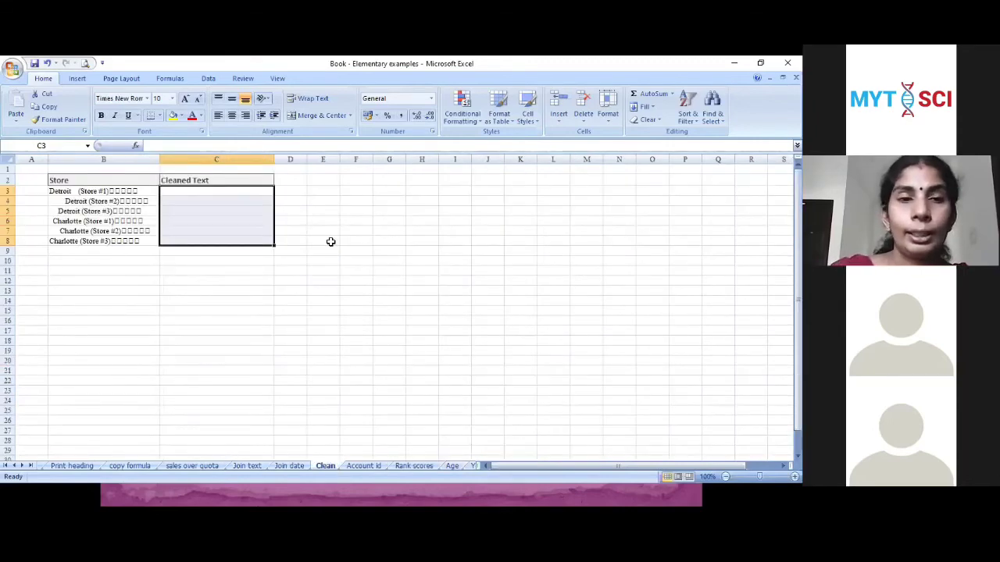
Enter the formula =TRIM(CLEAN(B3)) in cell C3 and copy it down the Cleaned Text column to C8
text(=)
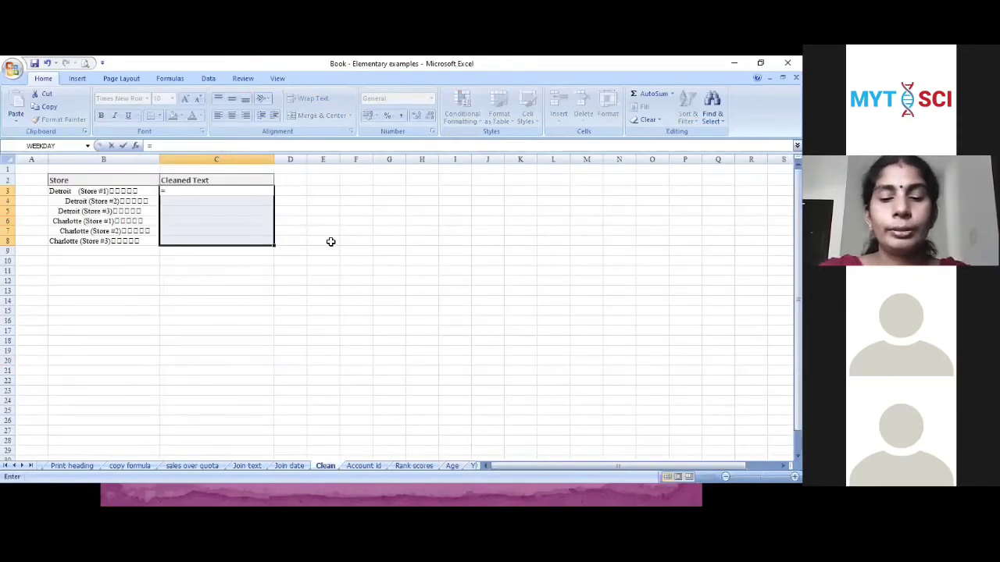
text(trim)
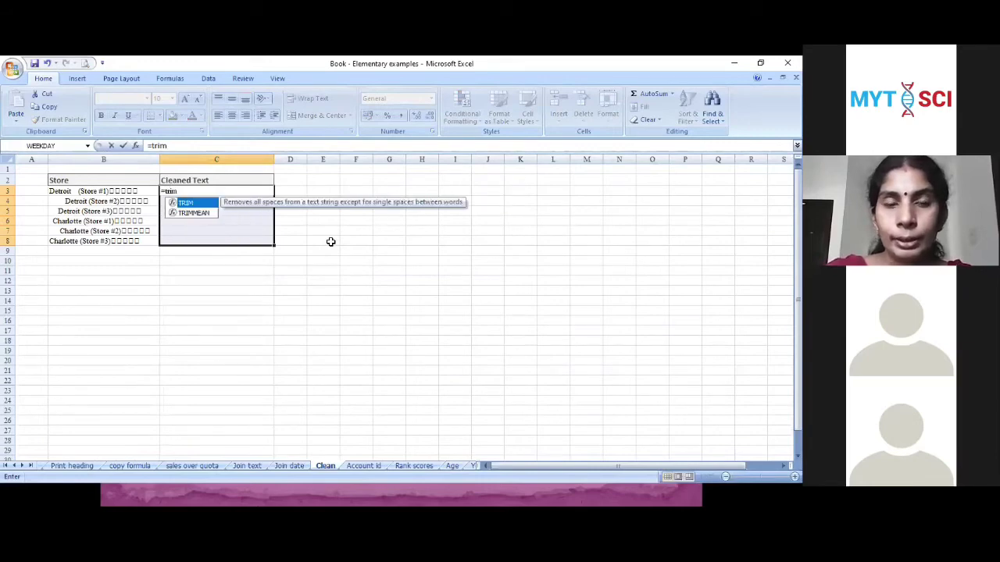
text(()
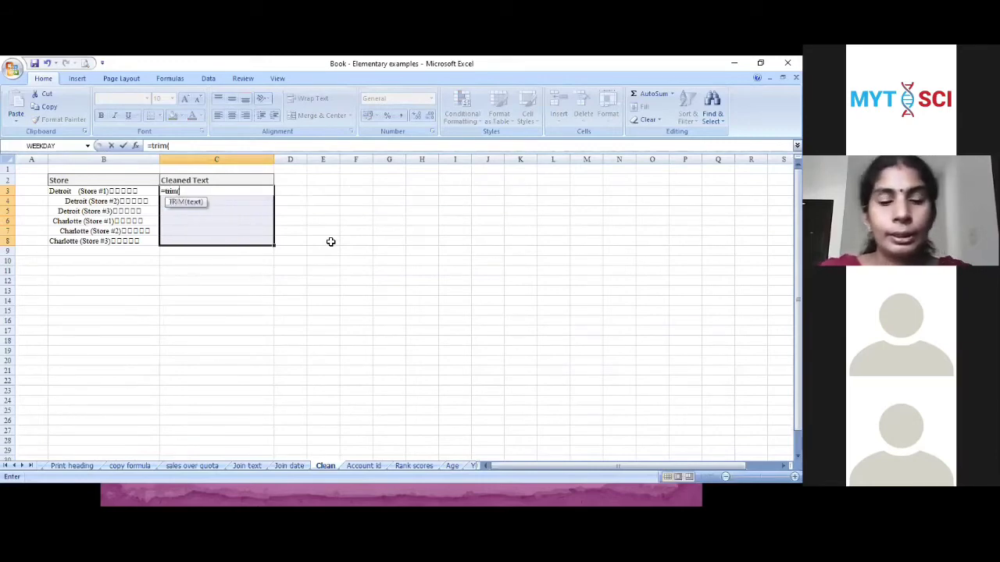
text(cle)
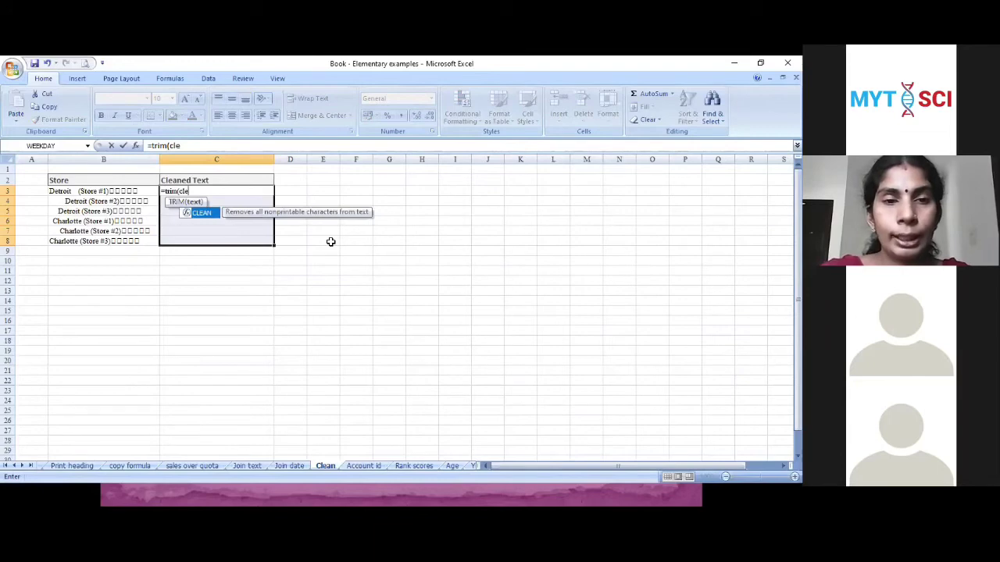
text(an)
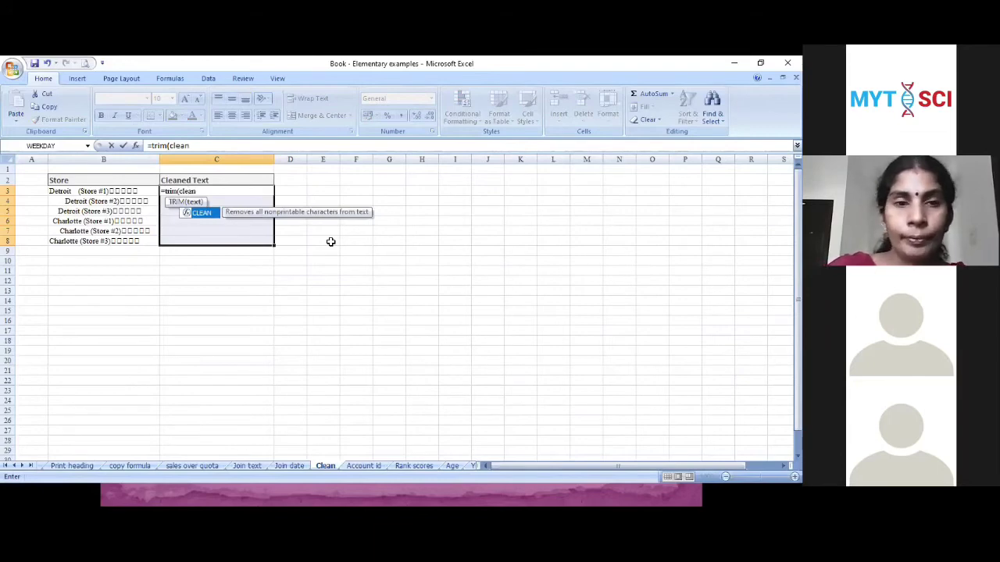
text(()
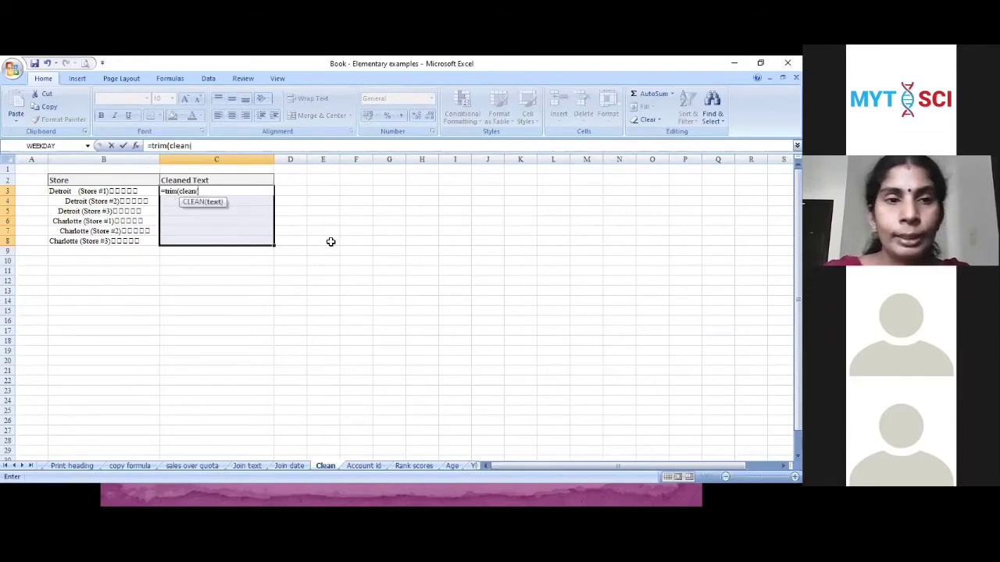
click(76, 190)
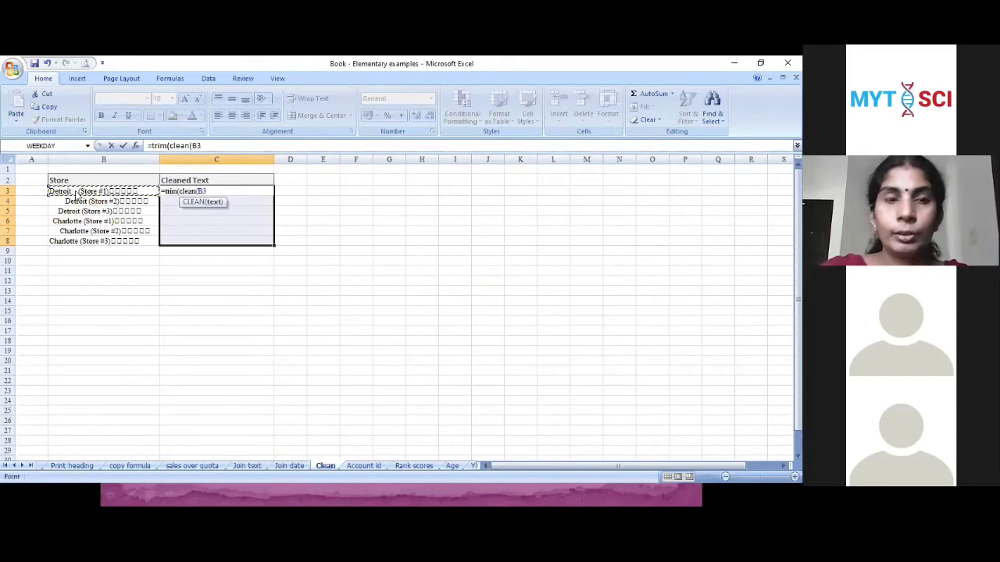
text()))
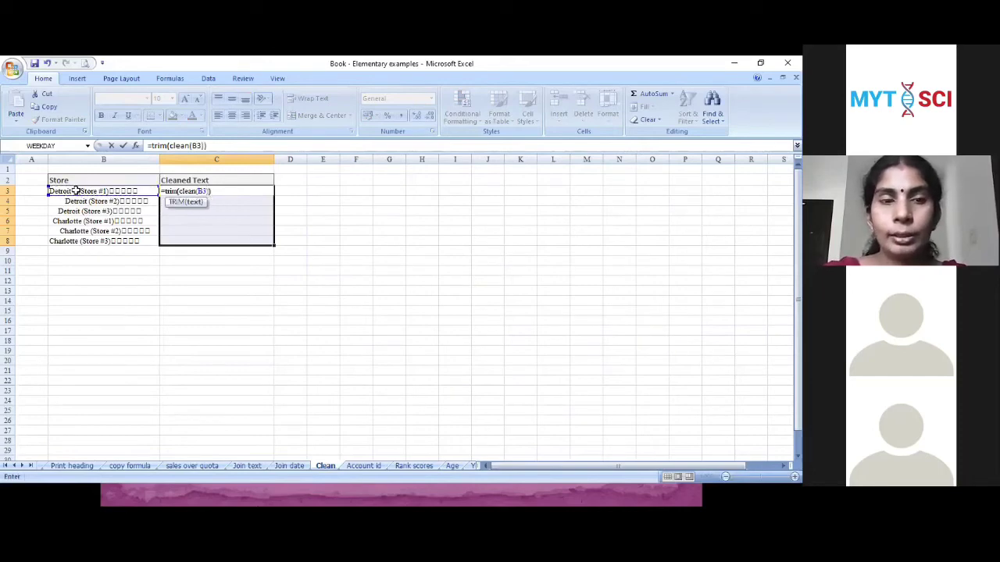
key(Return)
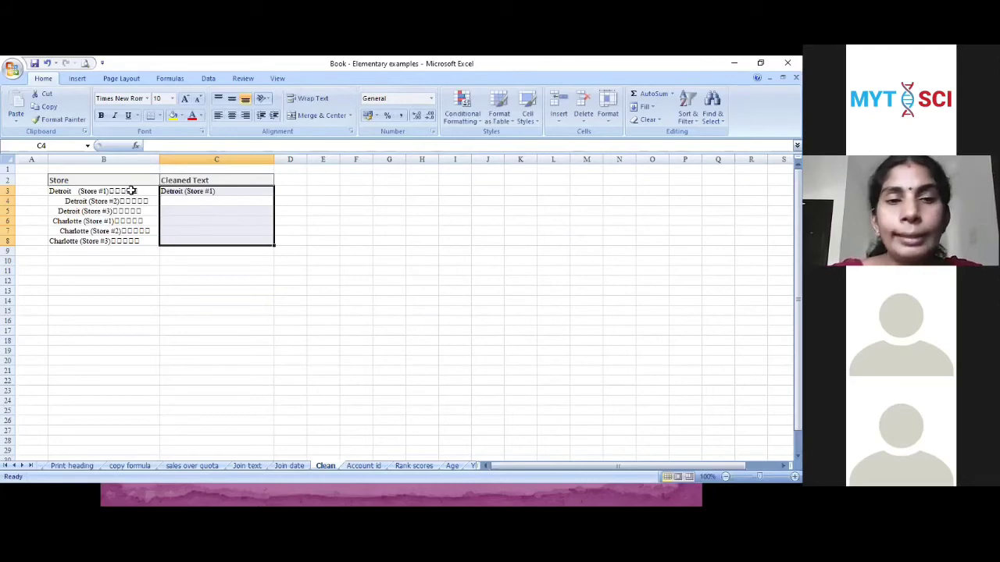
click(171, 190)
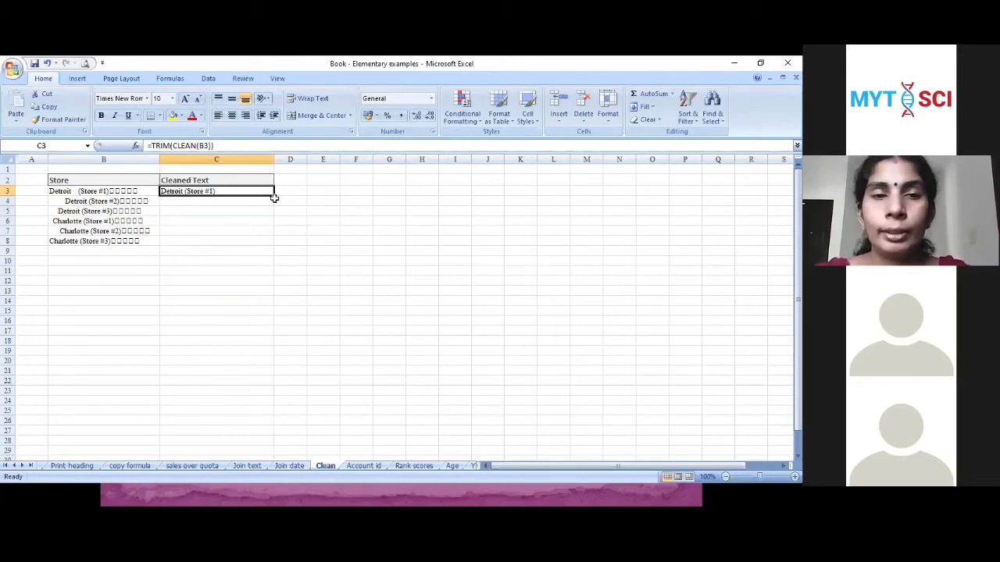
drag(273, 195, 271, 250)
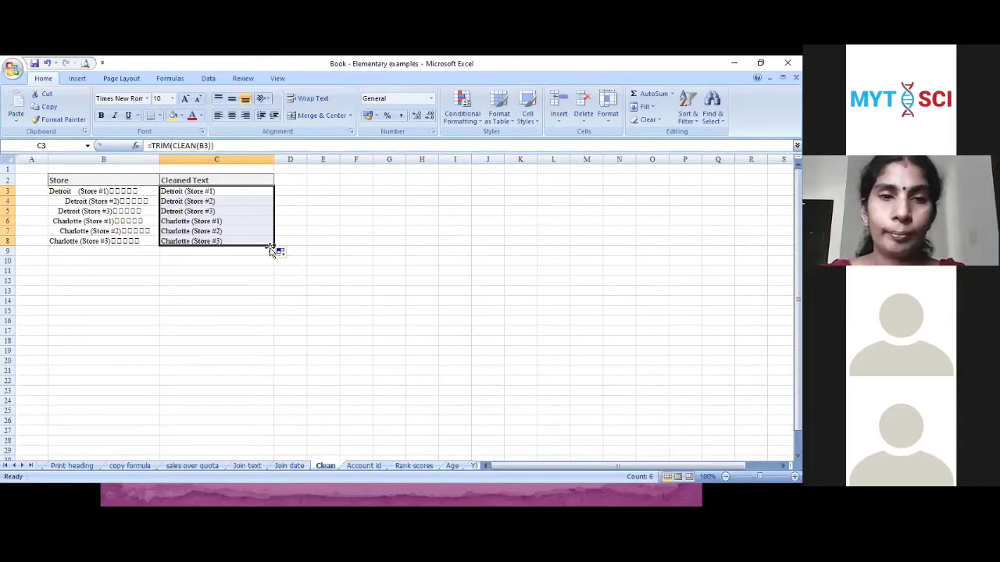
Switch to the presentation and advance it to the Rank Scores slide
key(alt+Tab)
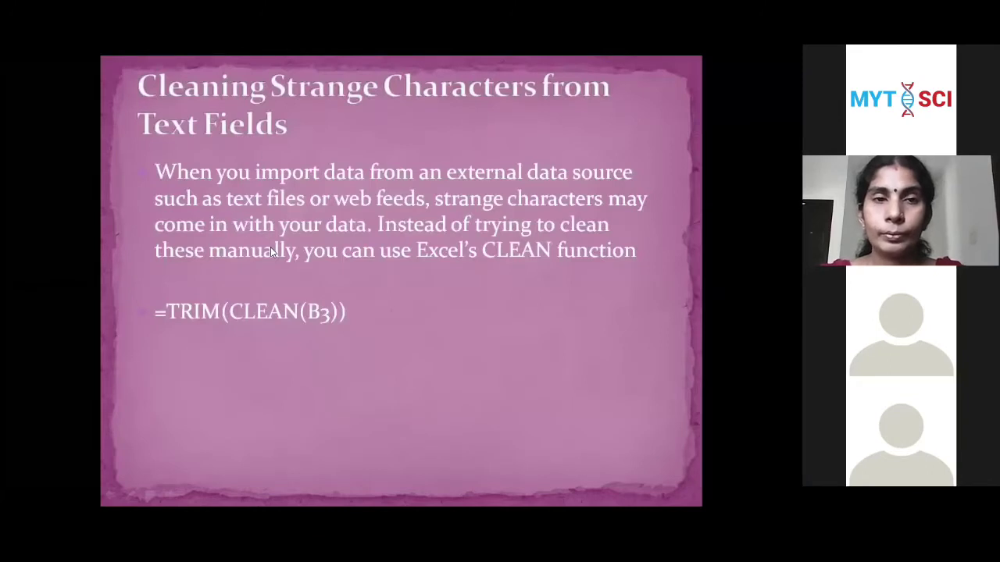
click(271, 247)
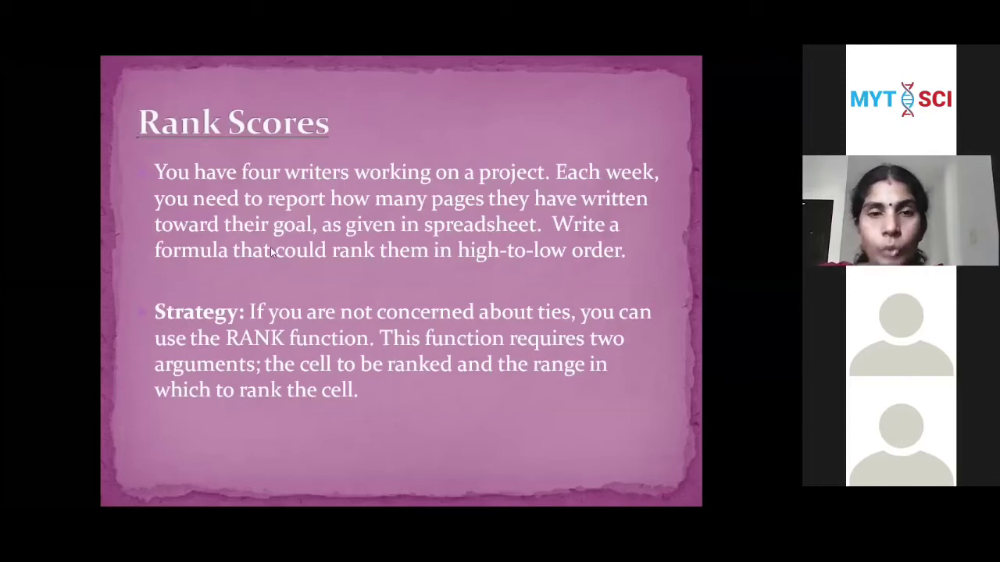
Switch back to Excel, open the Rank scores sheet and check its date and Total cells in columns G and H
key(alt+Tab)
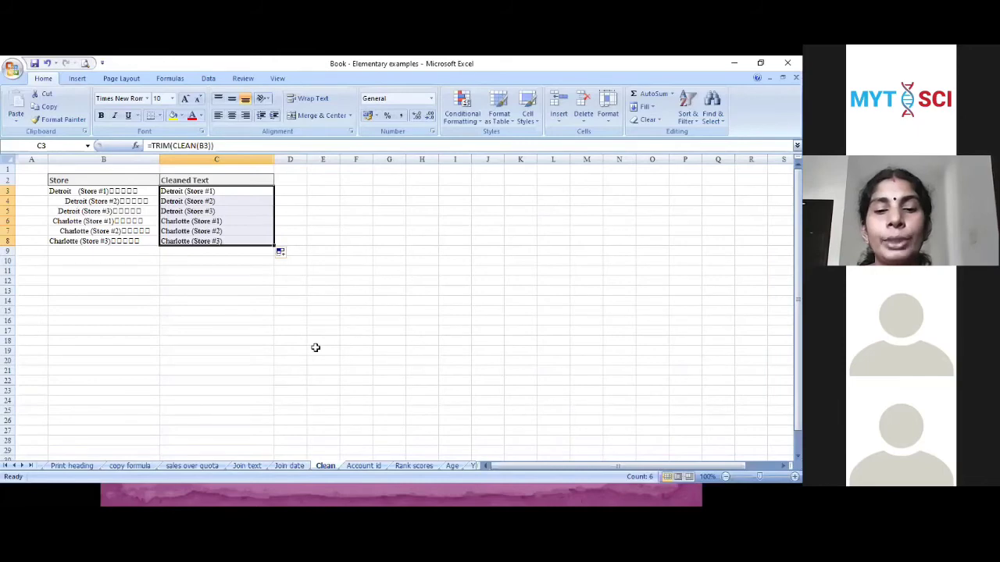
click(414, 465)
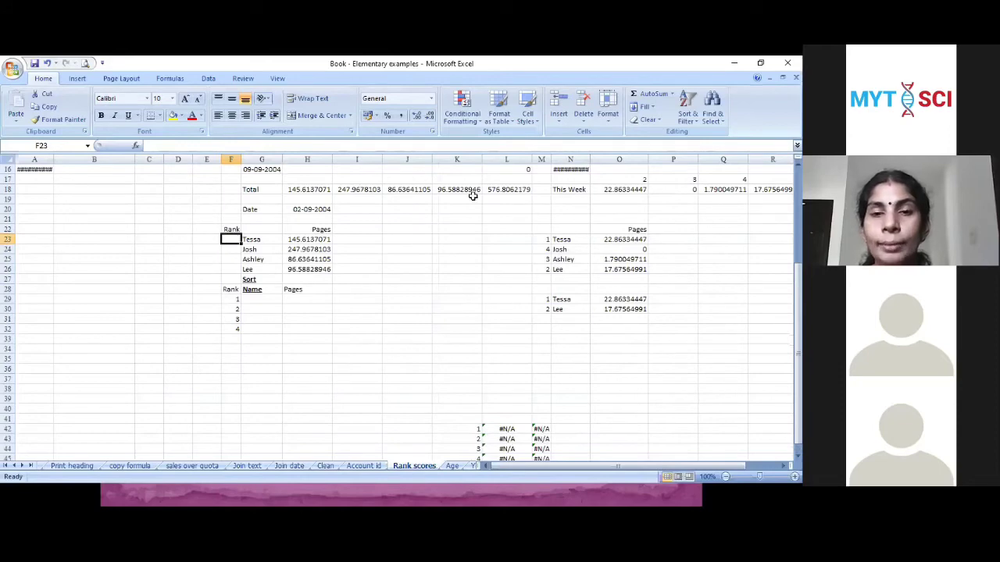
click(254, 190)
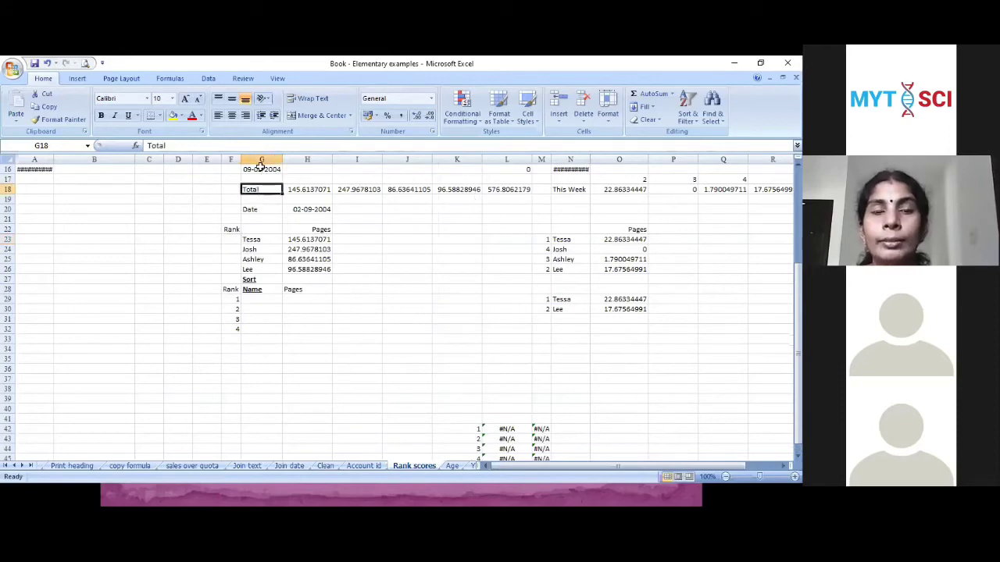
click(260, 168)
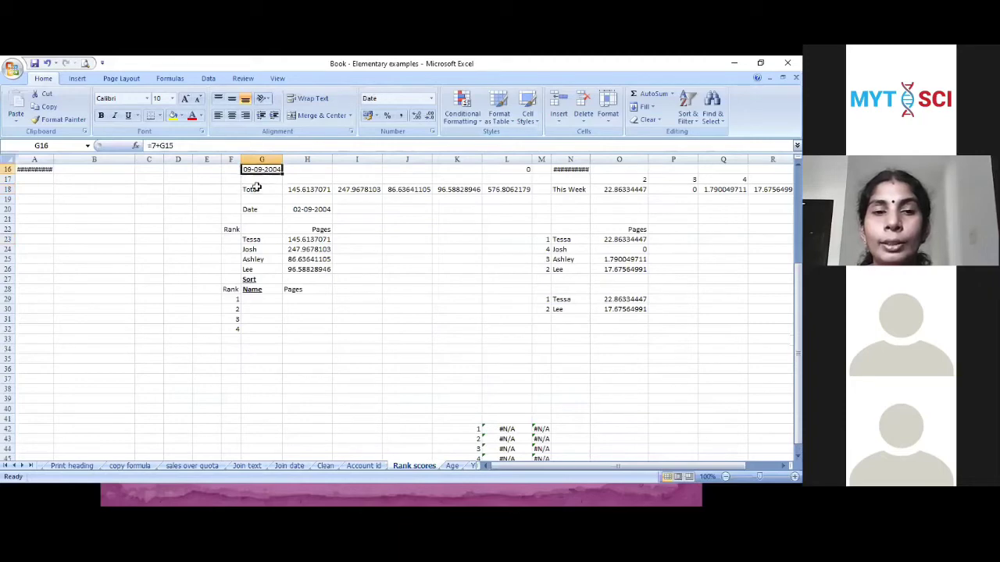
click(304, 191)
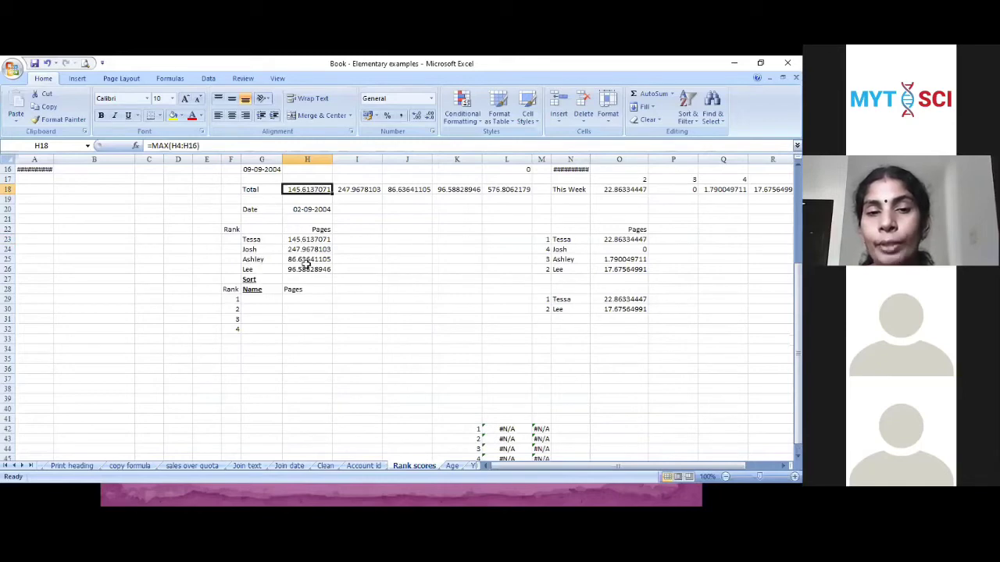
Enter =RANK(H23,H23:H26,1) in cell F23 to rank the first writer's pages in ascending order
click(232, 239)
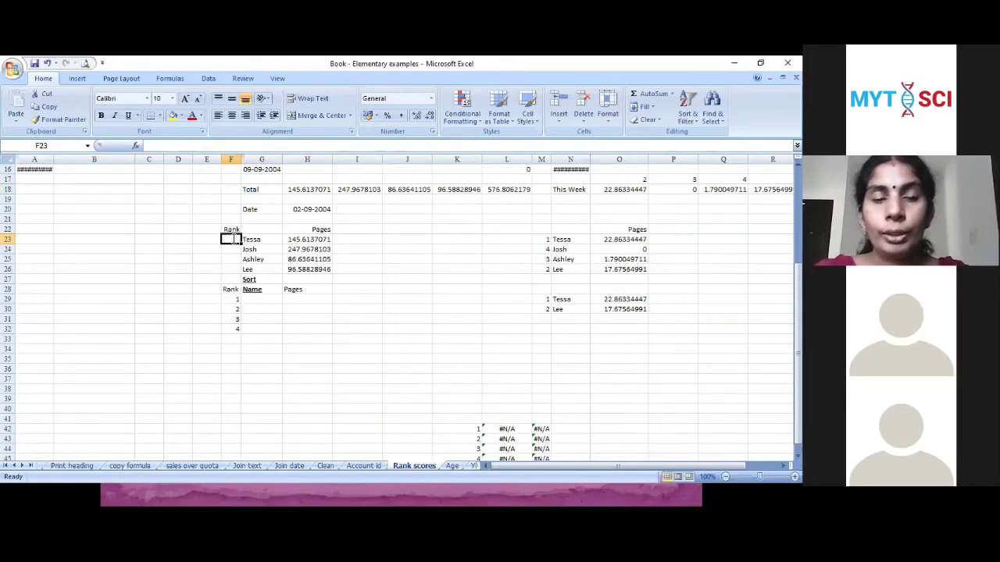
text(=)
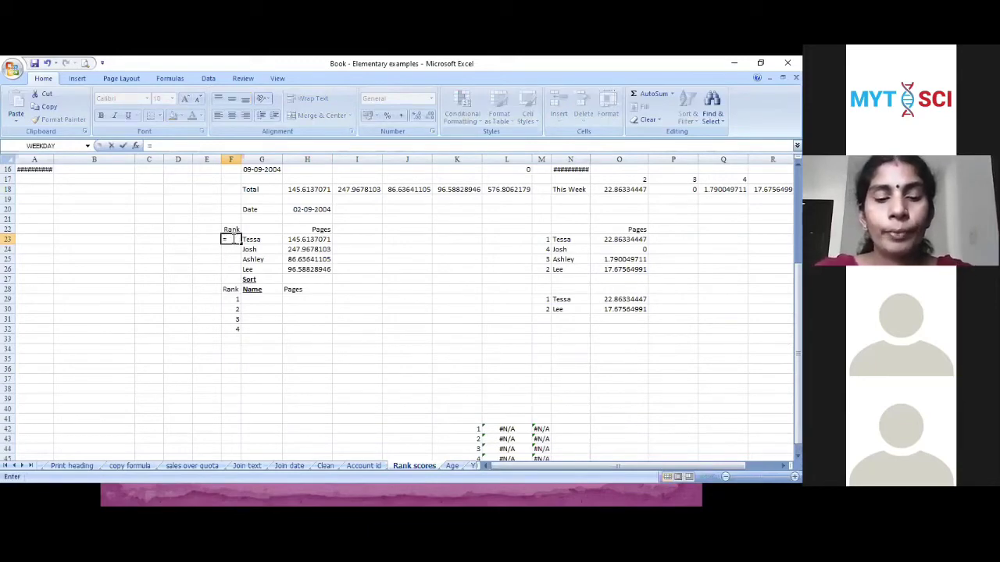
text(ran)
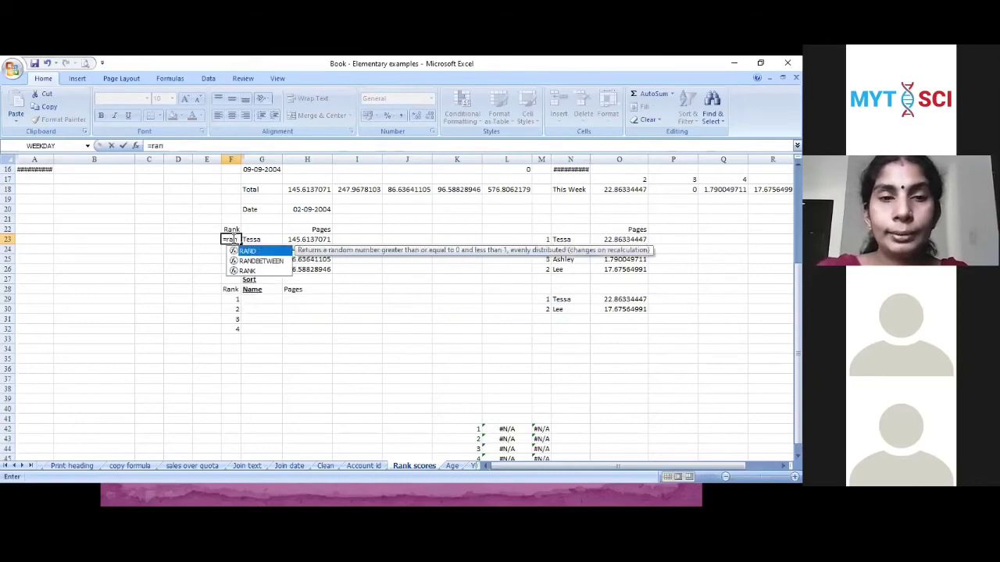
text(k()
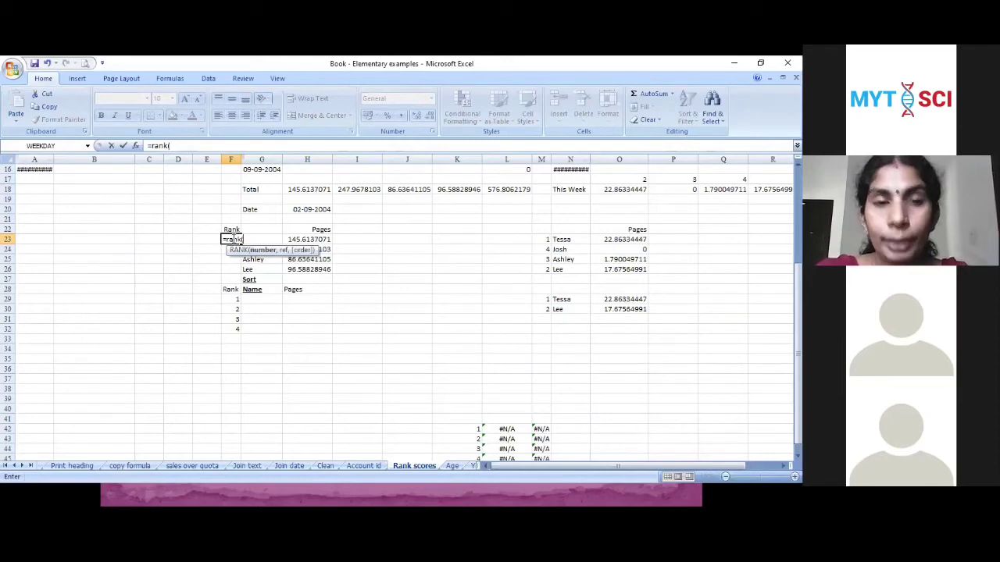
click(307, 242)
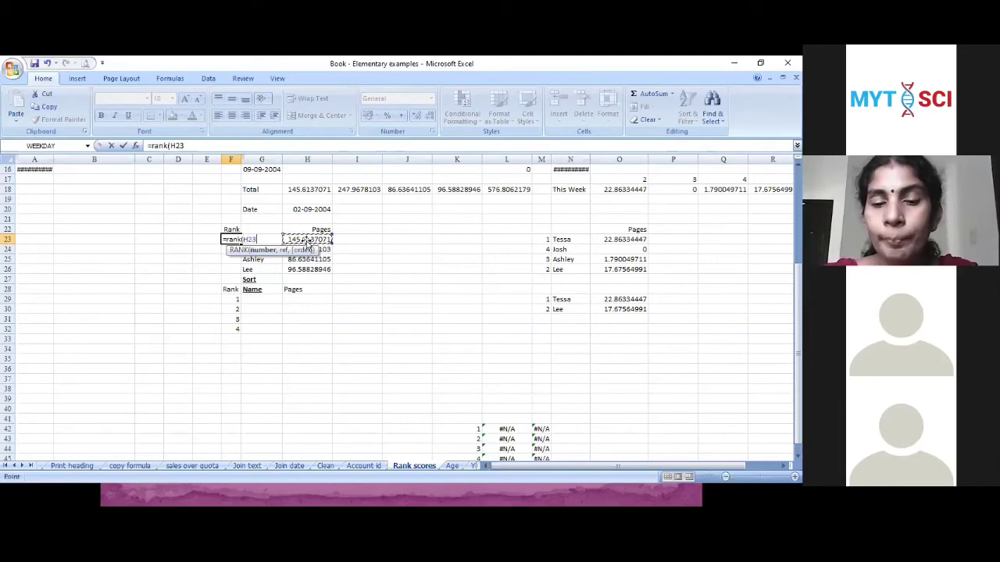
text(,)
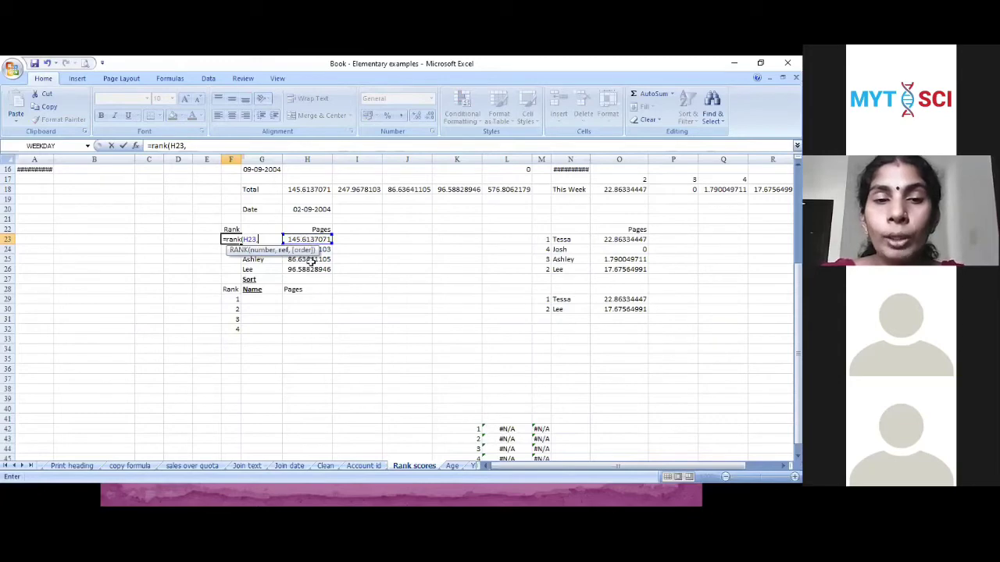
drag(308, 239, 311, 268)
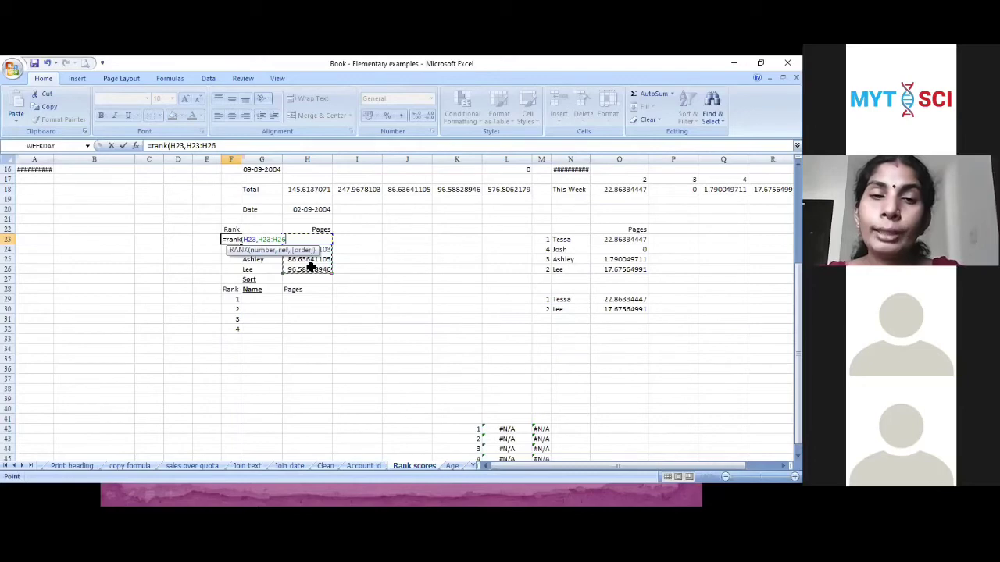
text(,)
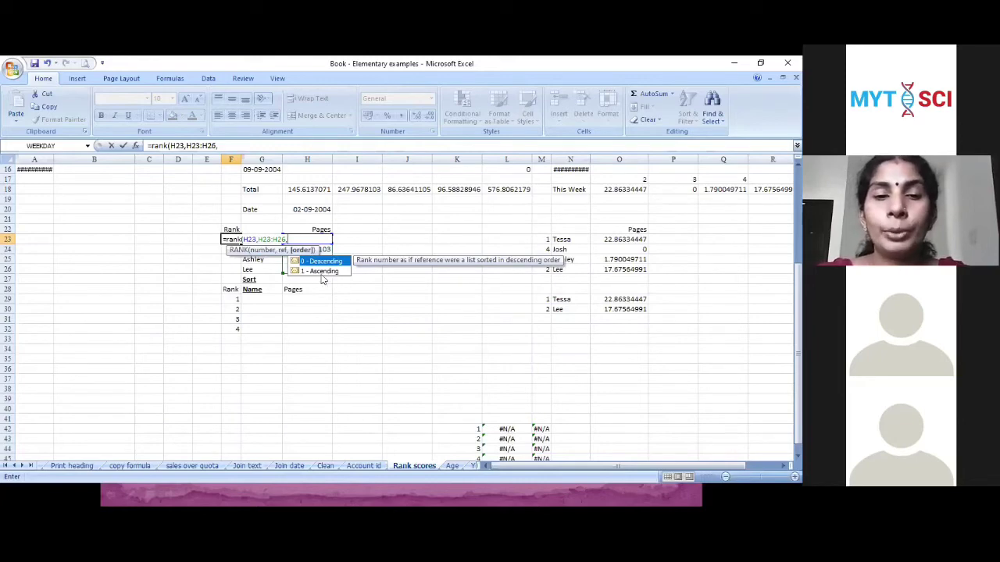
click(323, 272)
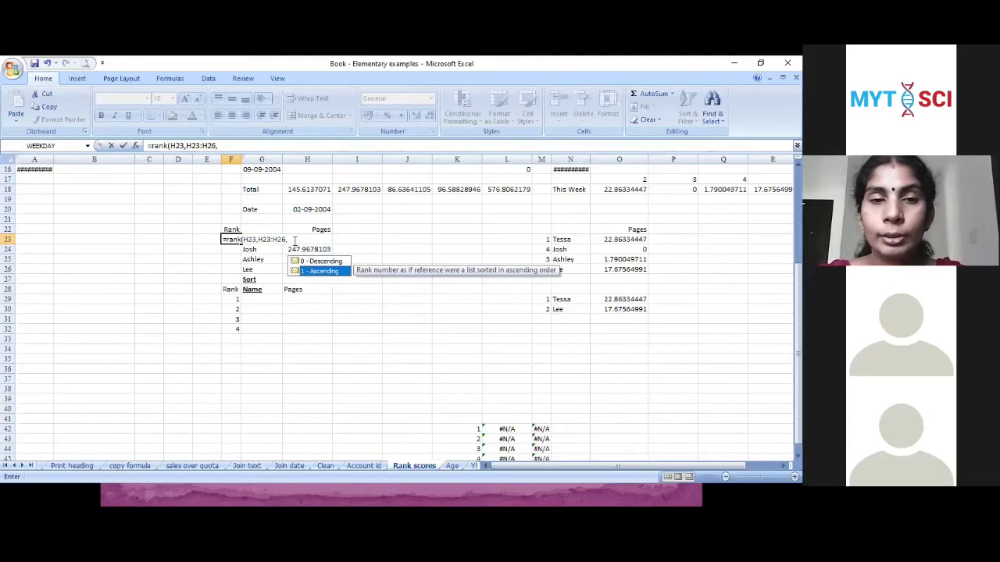
click(296, 239)
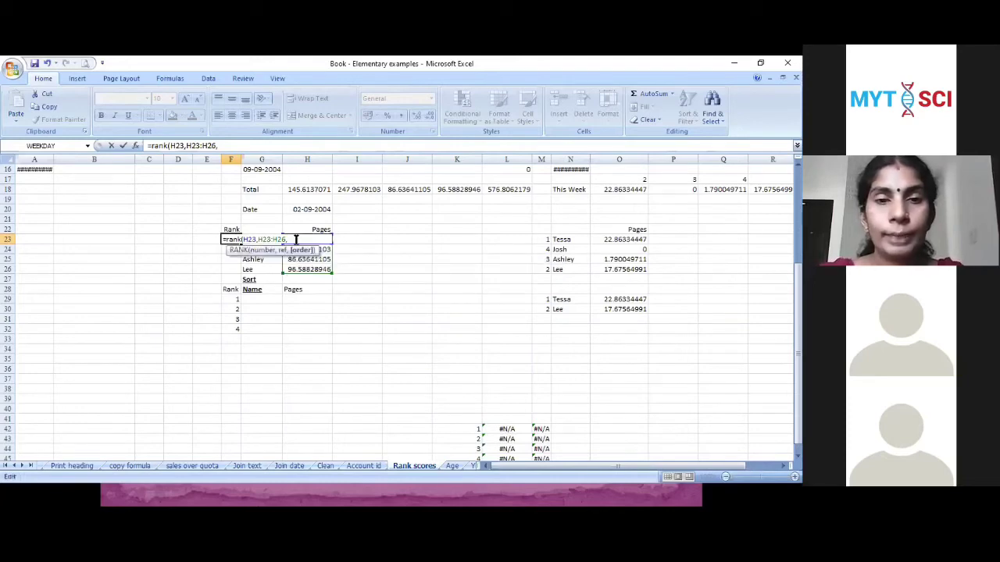
text(1)
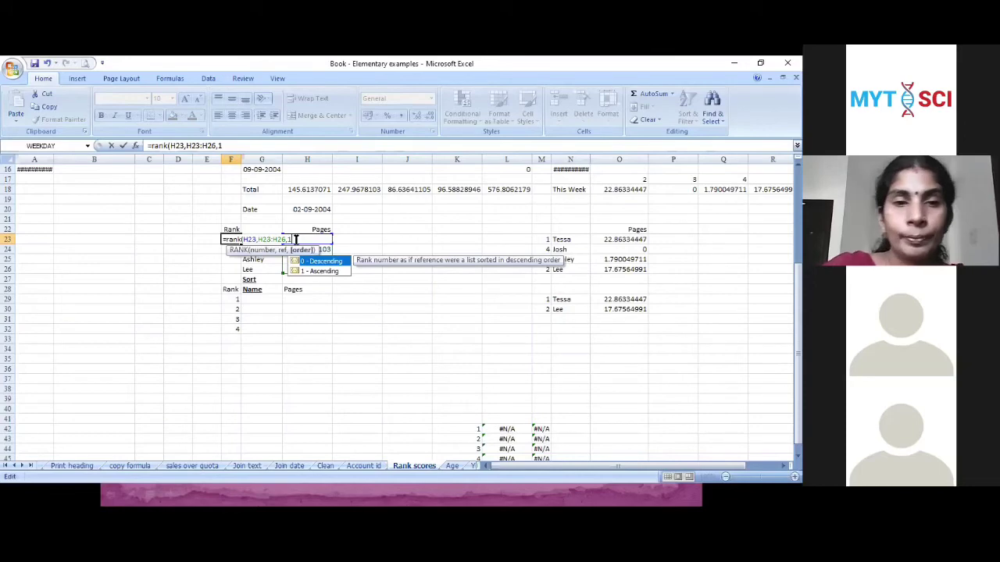
text())
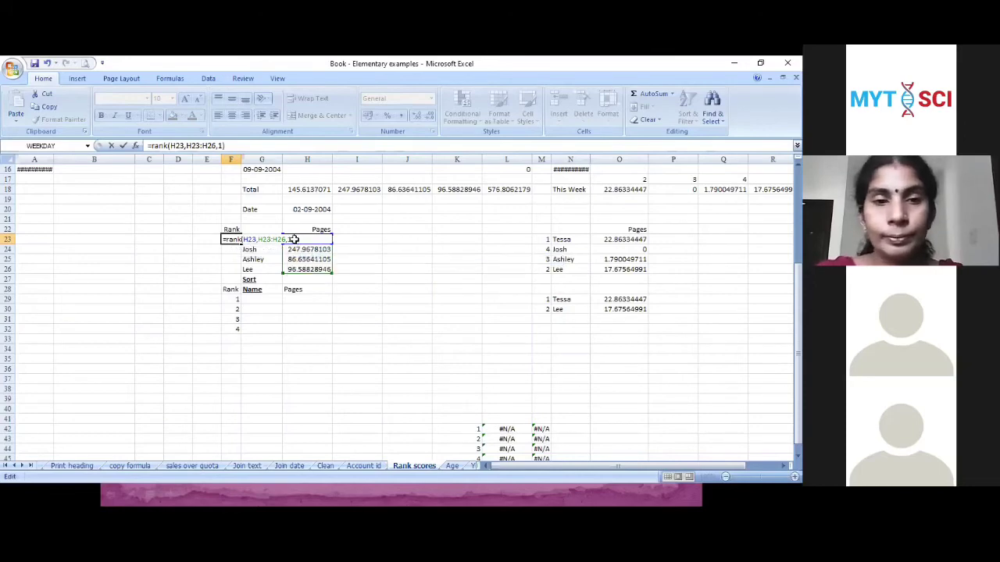
key(Return)
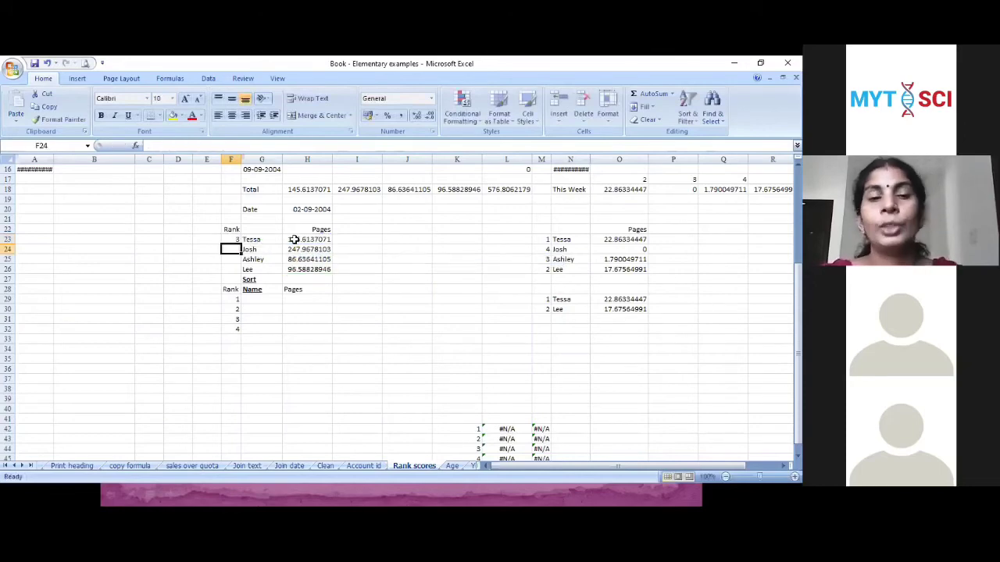
Change the order argument of the RANK formula in F23 to 0 for descending ranking, and reselect the cell
click(229, 239)
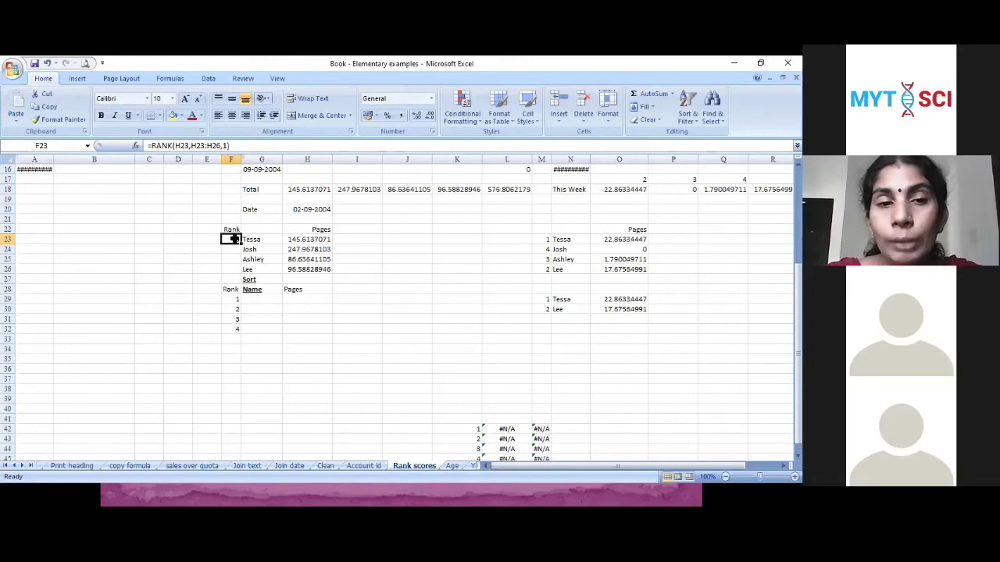
click(226, 146)
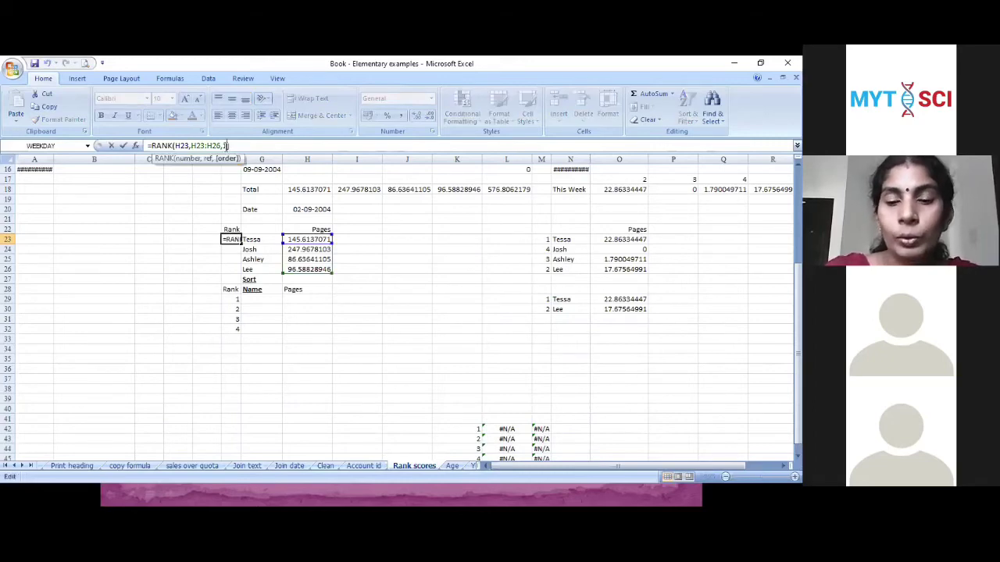
key(Return)
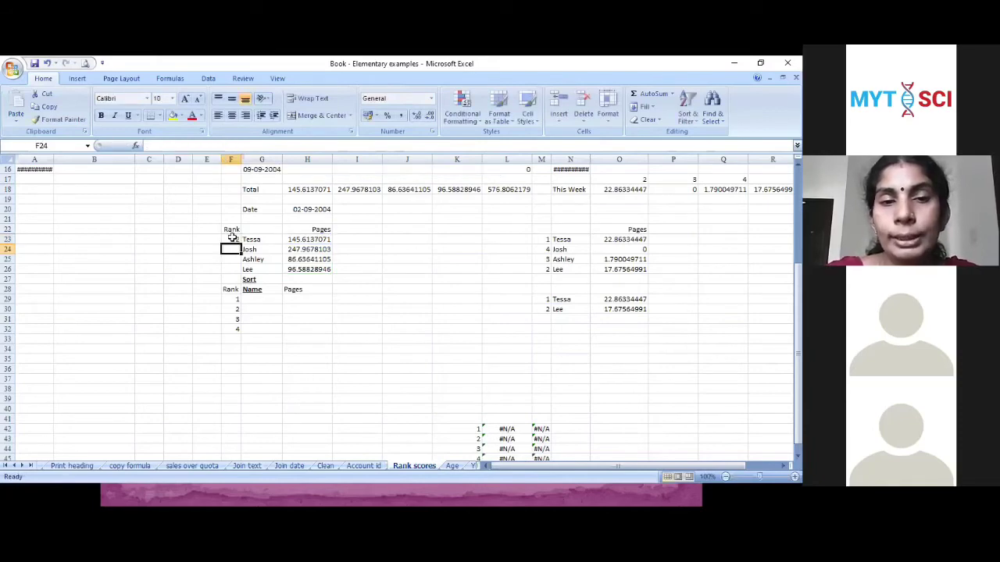
key(Up)
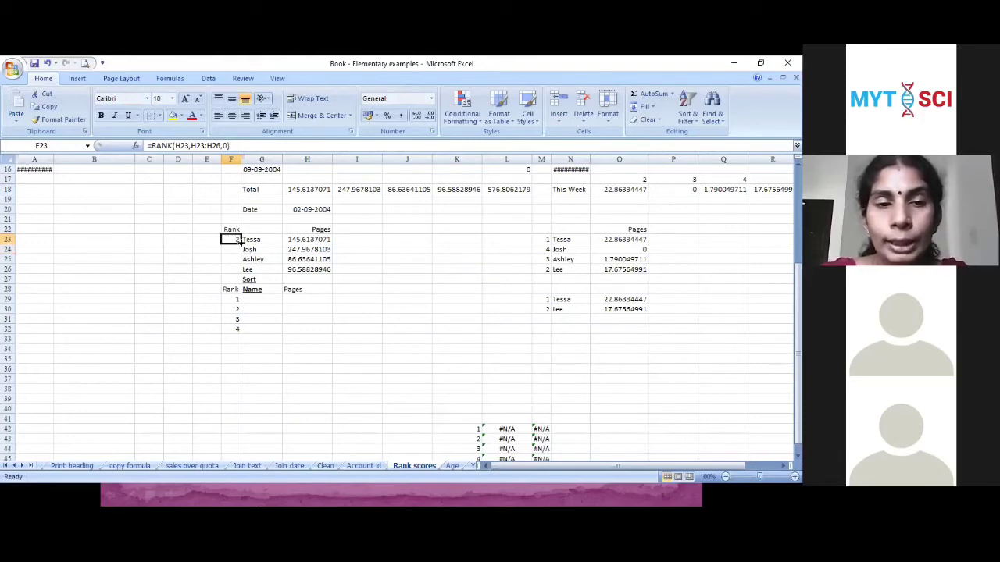
Copy the RANK formula from F23 down to F26 and check the range reference in the F26 copy
drag(242, 243, 241, 272)
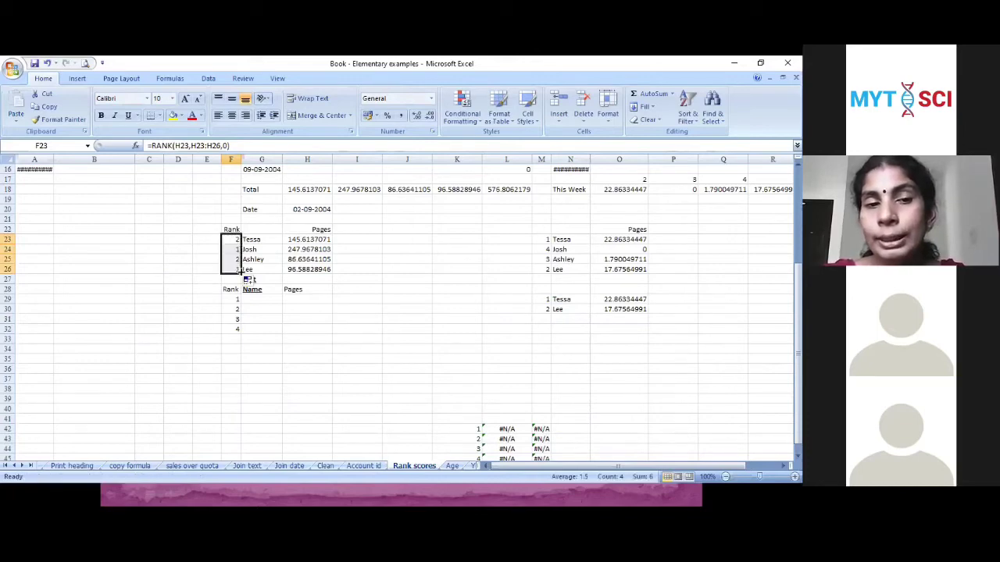
click(231, 241)
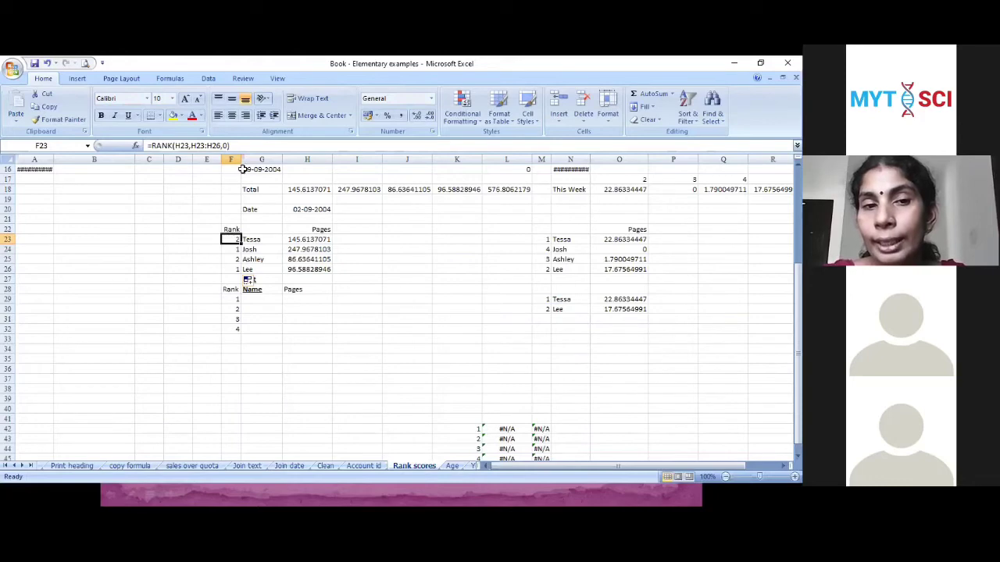
click(233, 269)
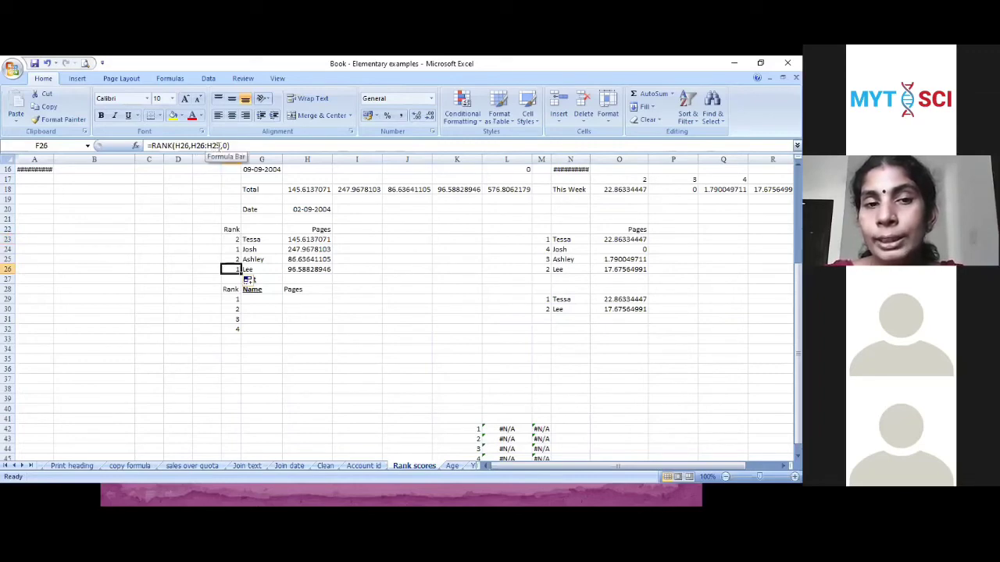
click(218, 146)
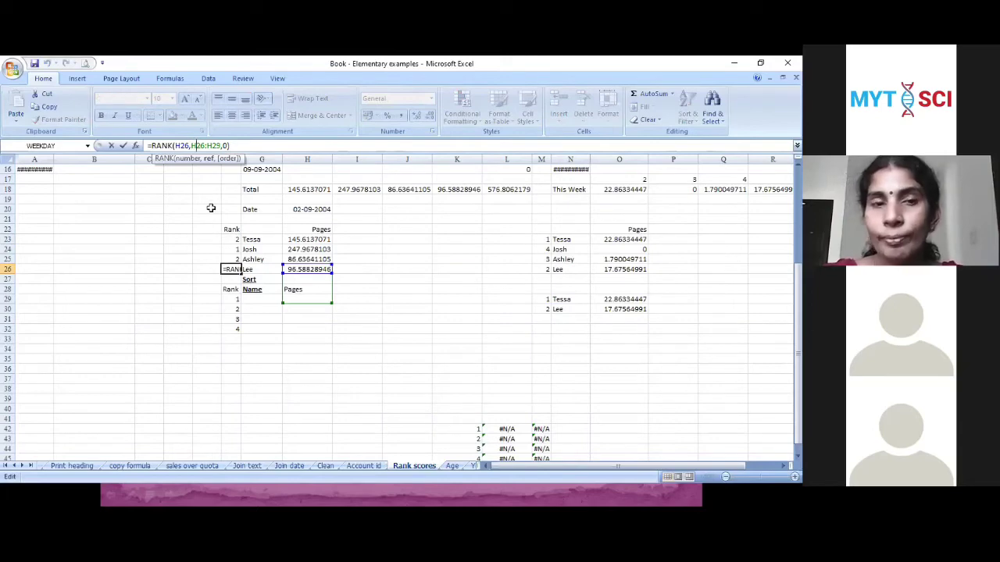
key(Return)
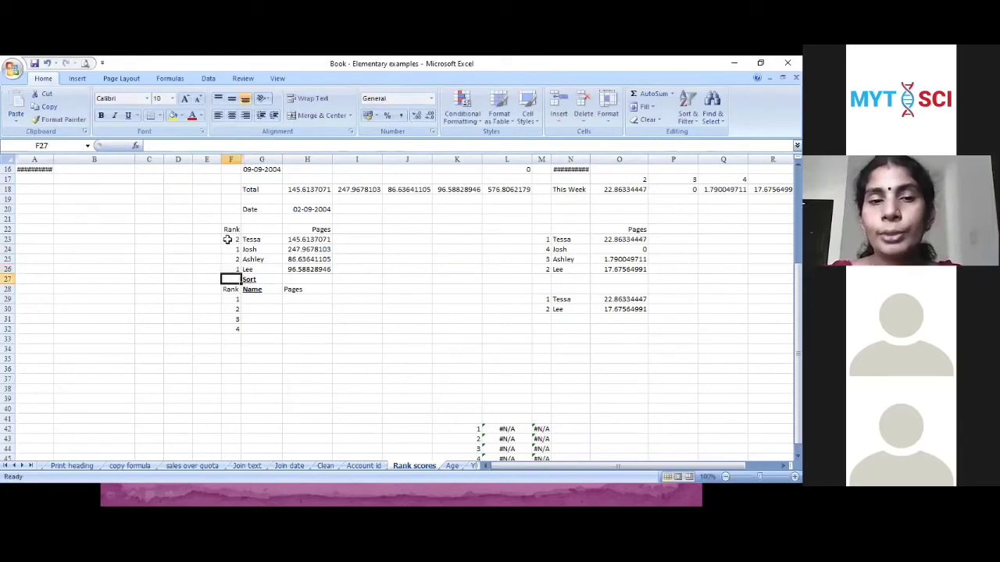
Make the ranking range absolute in the F23 formula so it reads =RANK(H23,$H$23:$H$26,0)
click(227, 240)
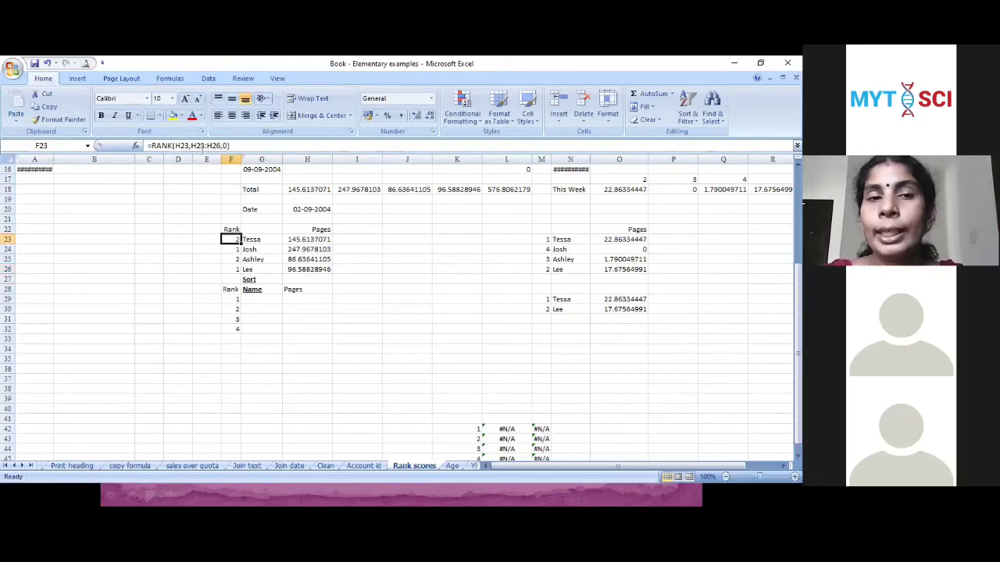
click(198, 146)
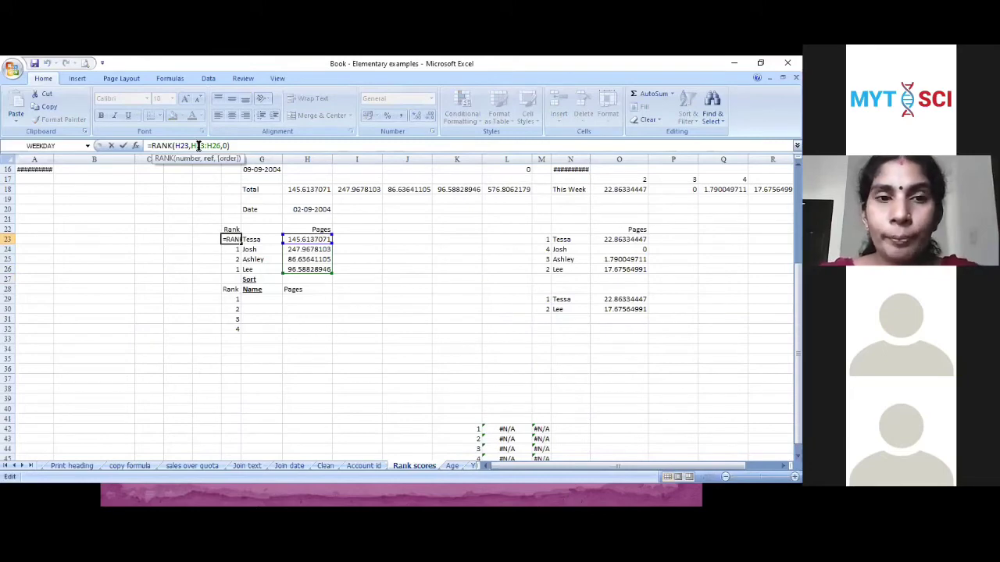
key(F4)
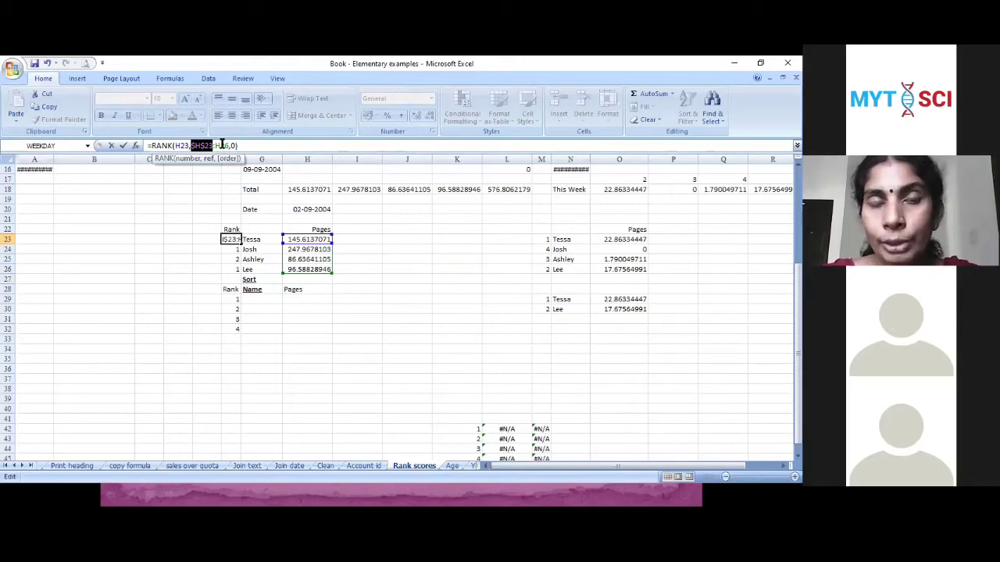
click(222, 145)
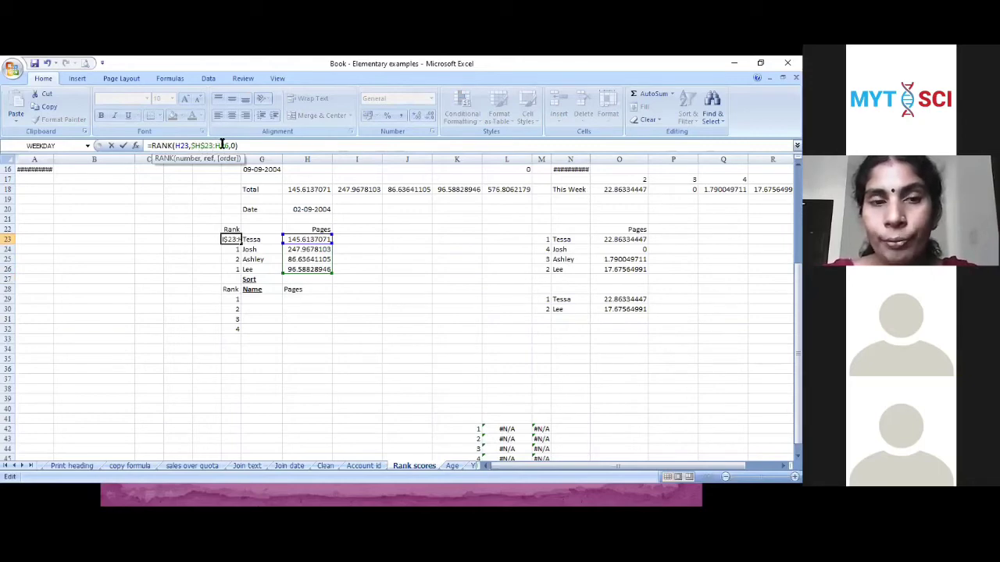
key(F4)
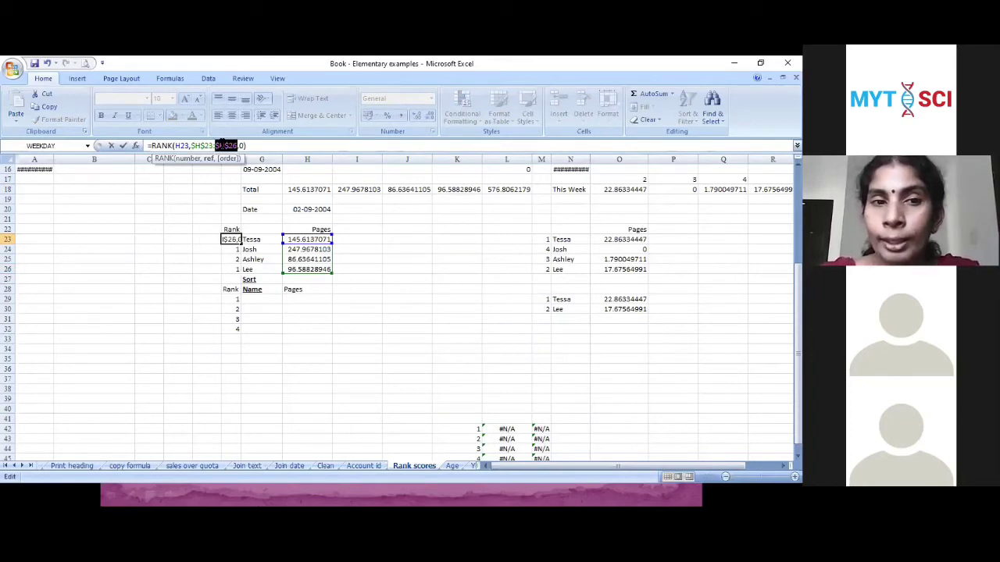
key(Return)
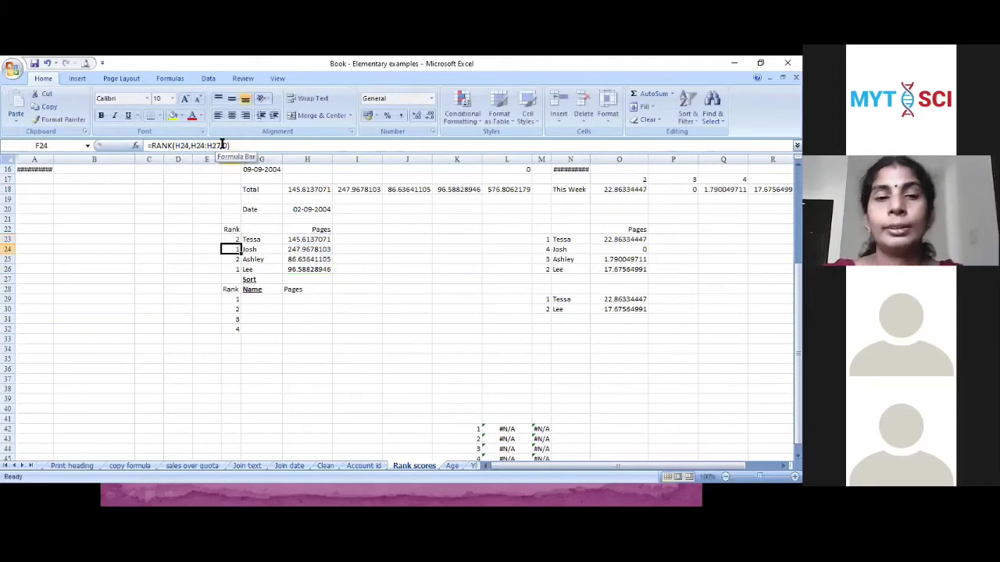
Fill the RANK formula from F23 down through F26 and select the ranked table F23:H26
click(232, 240)
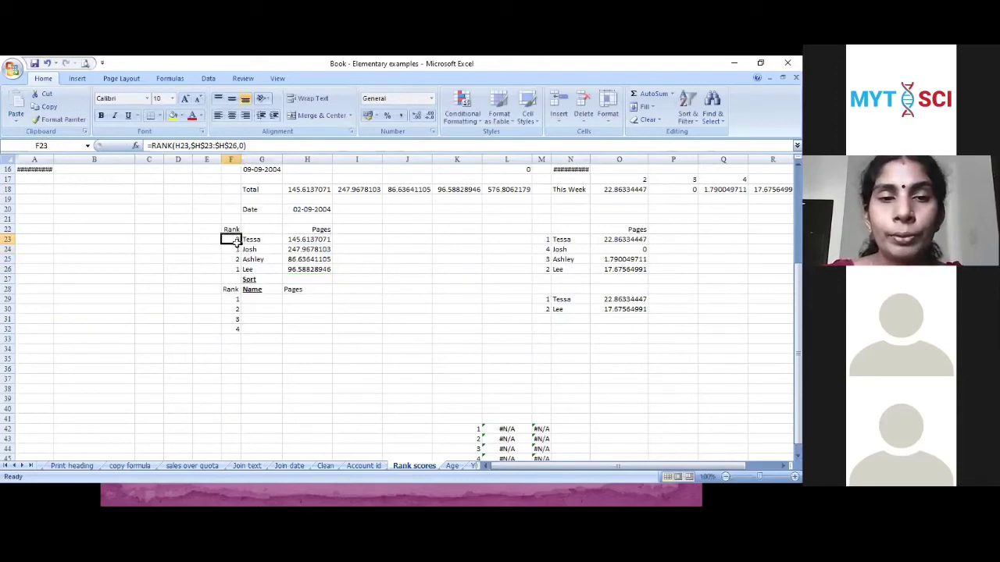
drag(240, 243, 243, 270)
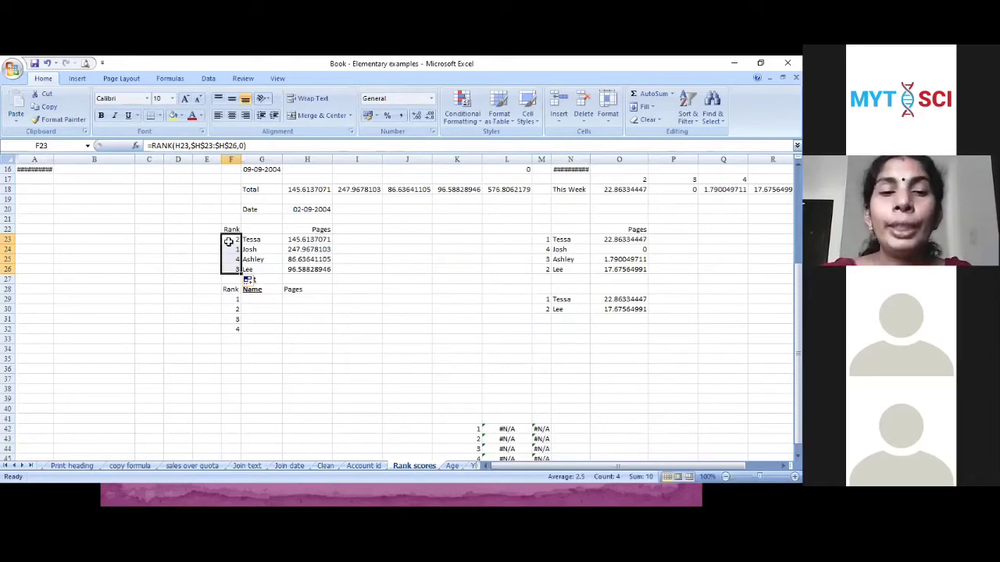
drag(231, 239, 323, 269)
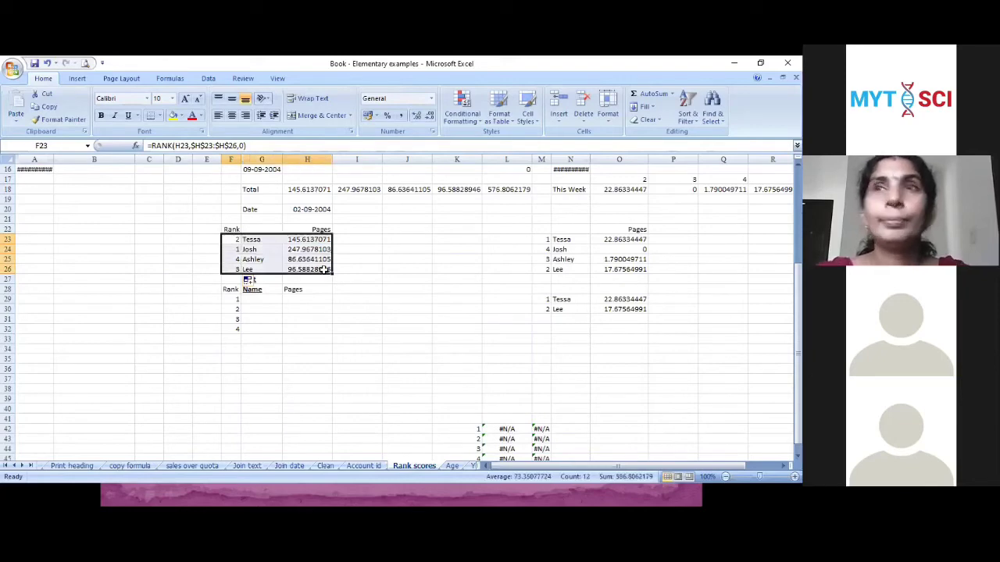
Examine the Rank, Name and Pages columns of the sort table starting at row 28, comparing them with the ranked list above
click(266, 299)
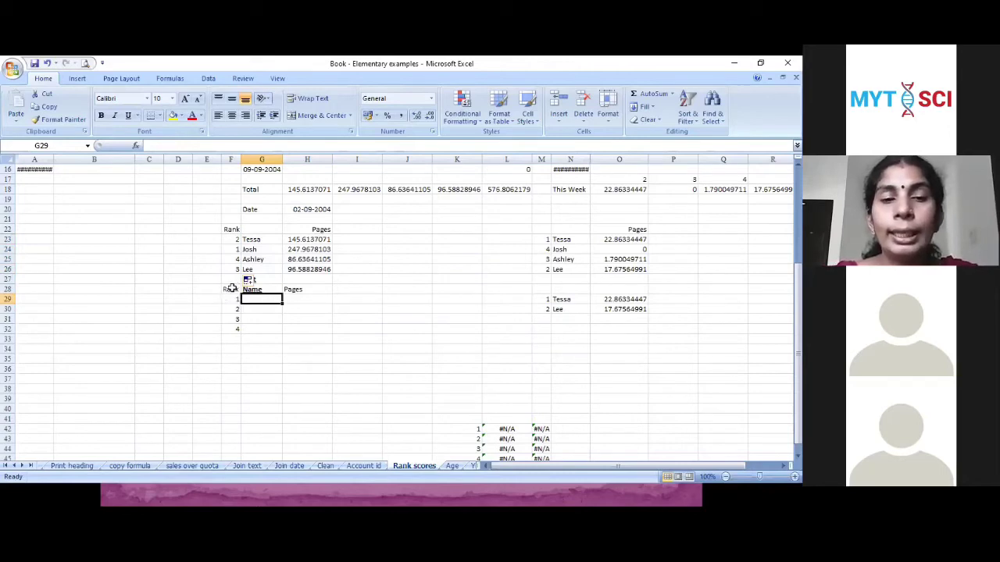
click(231, 289)
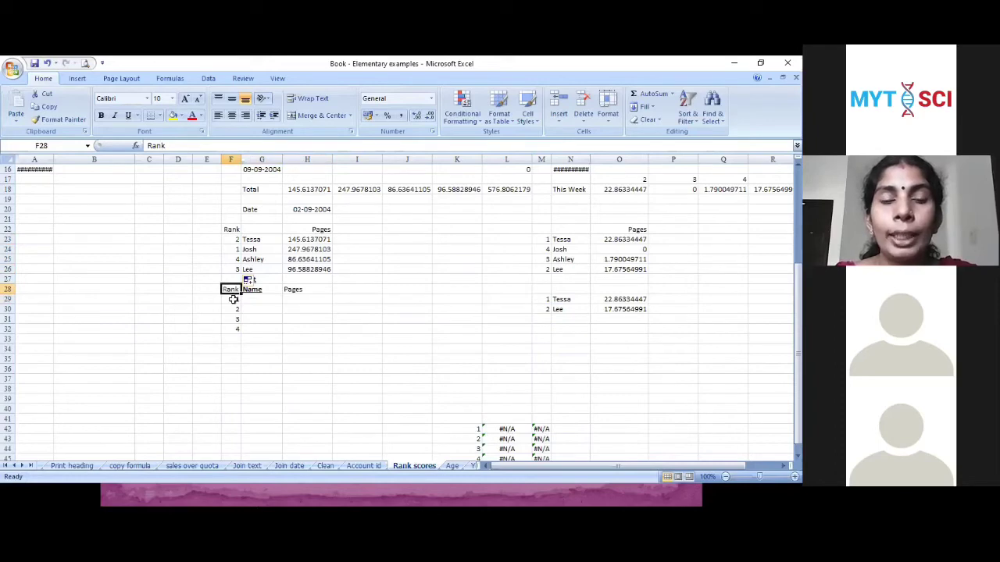
click(228, 300)
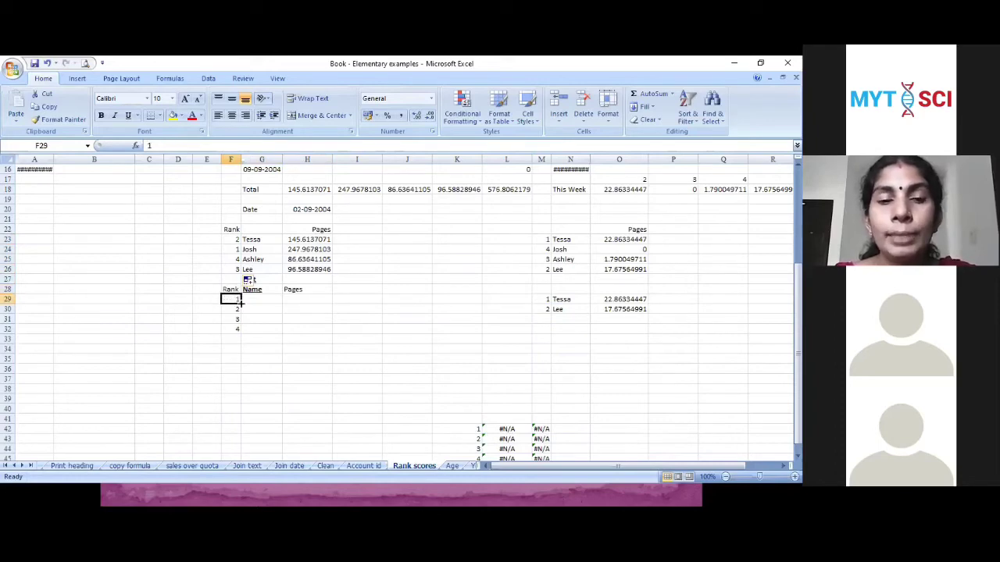
click(277, 300)
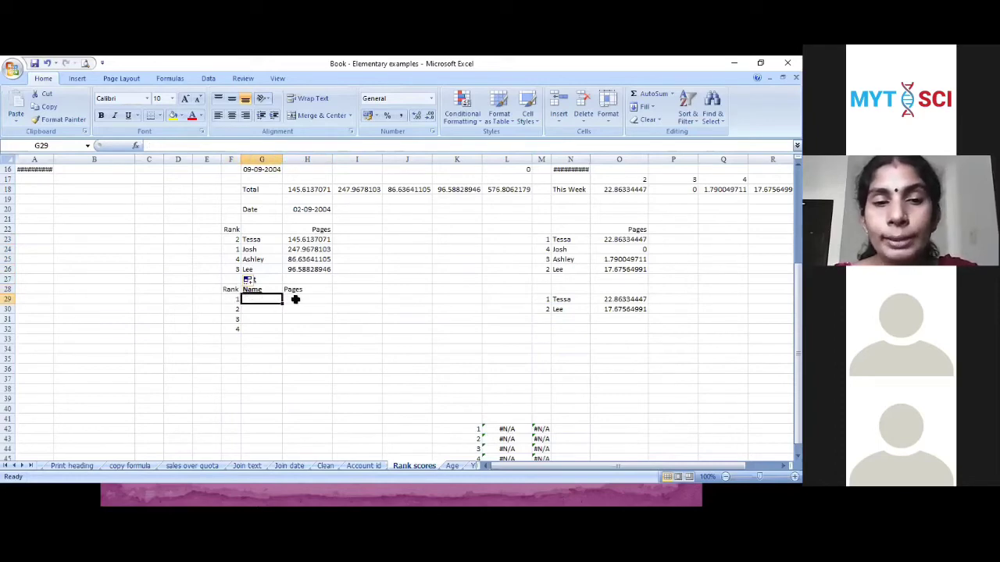
key(Tab)
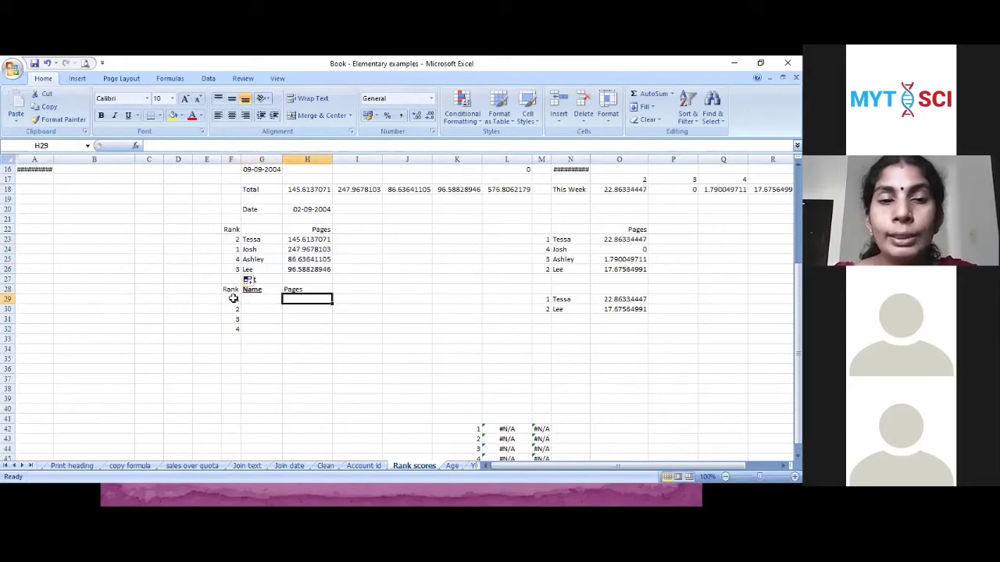
click(233, 299)
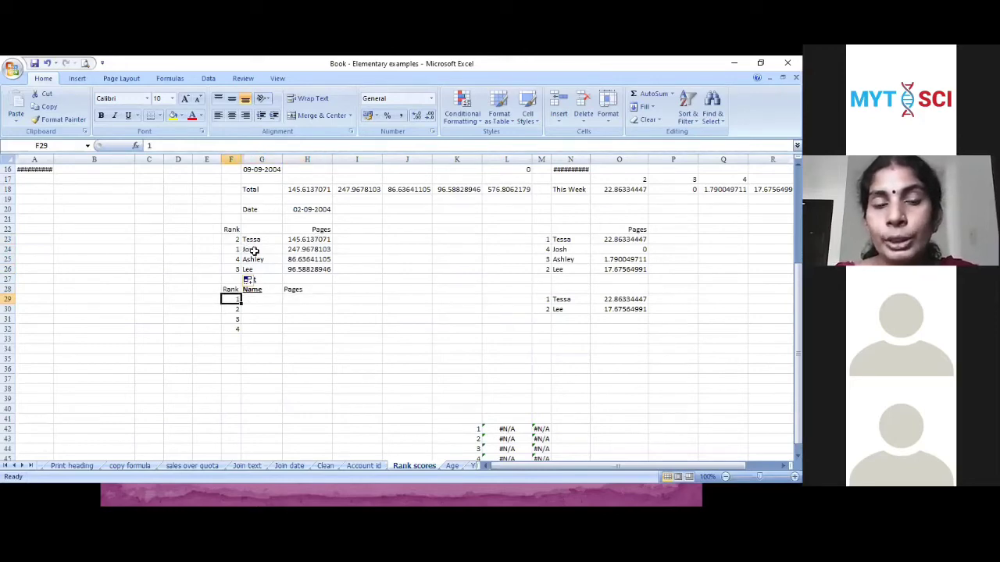
click(250, 299)
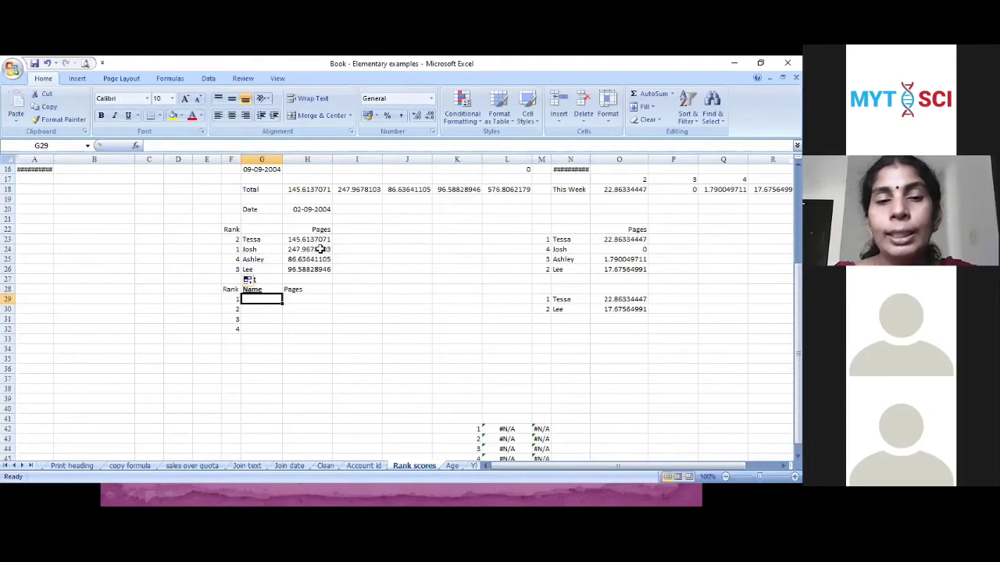
click(304, 298)
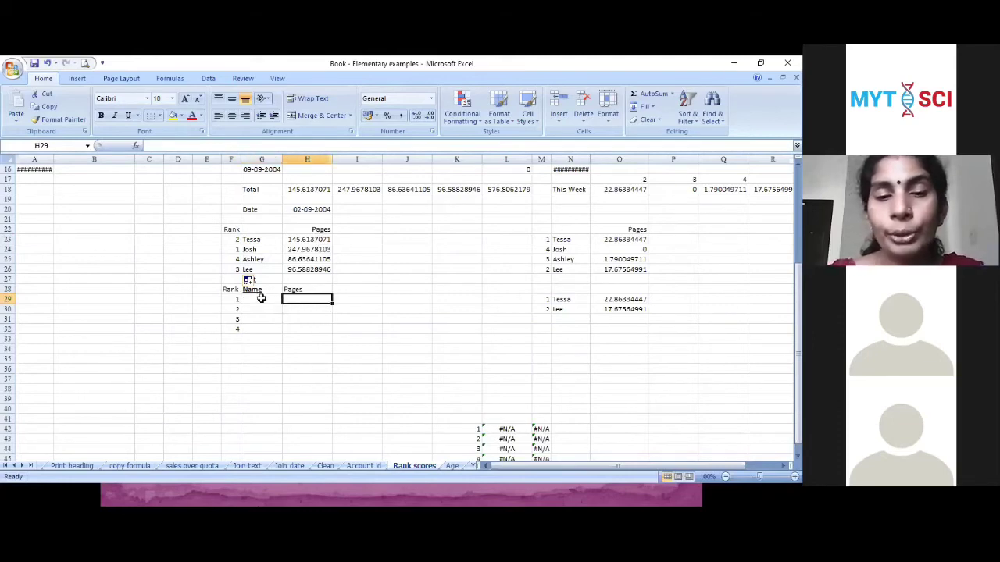
Enter =VLOOKUP(F29,F23:H26,2,FALSE) in G29 to look up the name for rank 1 in the ranked table
click(261, 298)
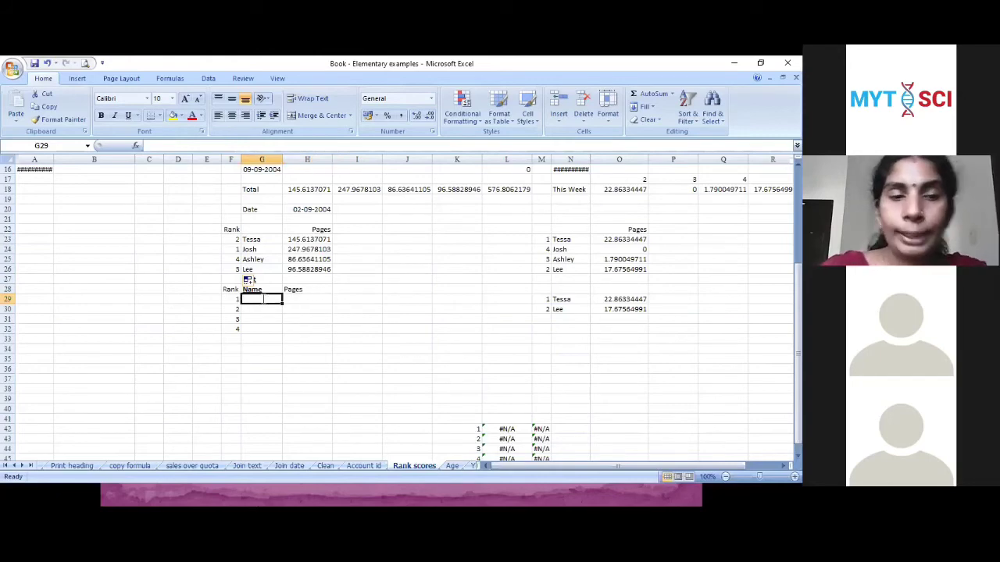
text(=vlo)
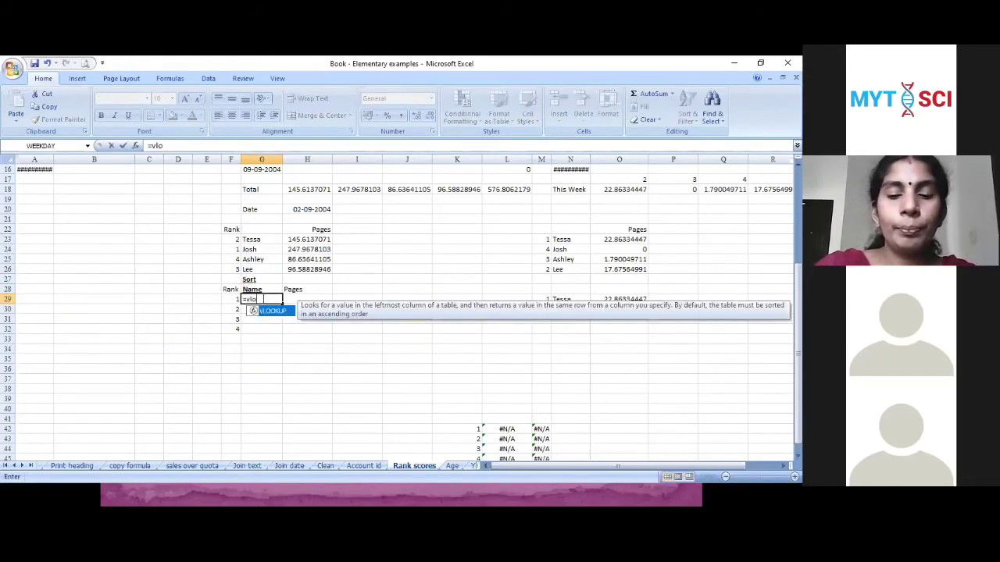
text(oku)
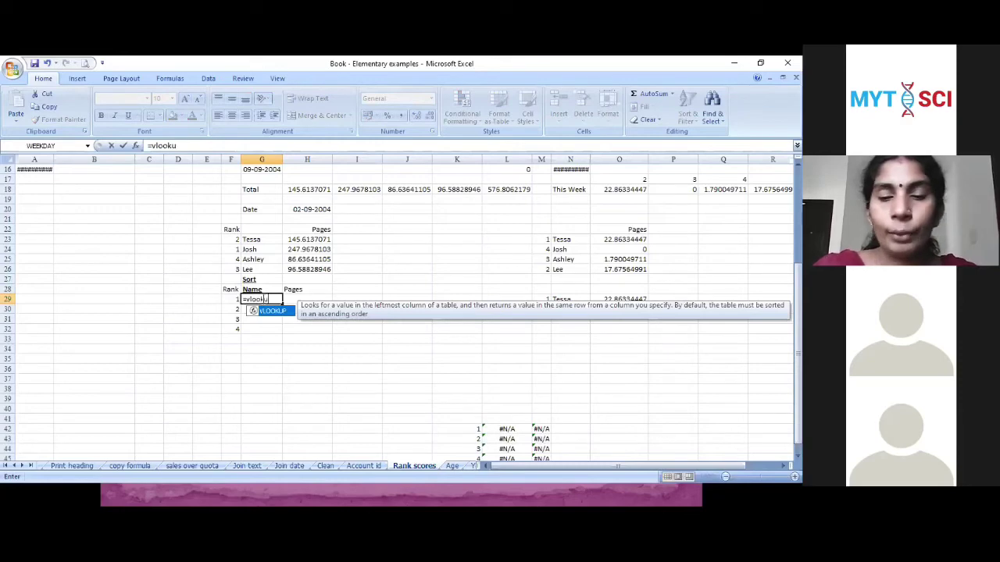
text(p)
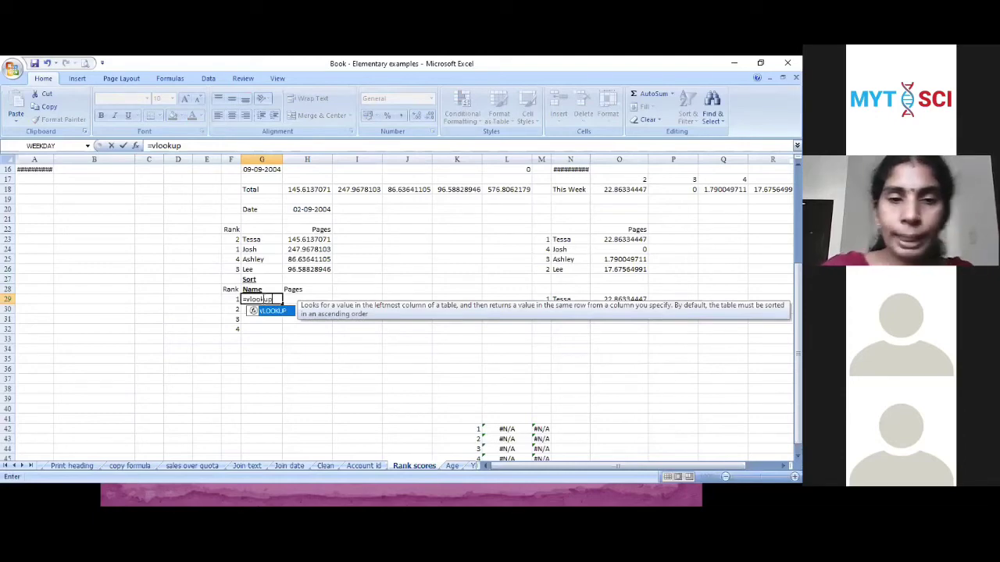
text(()
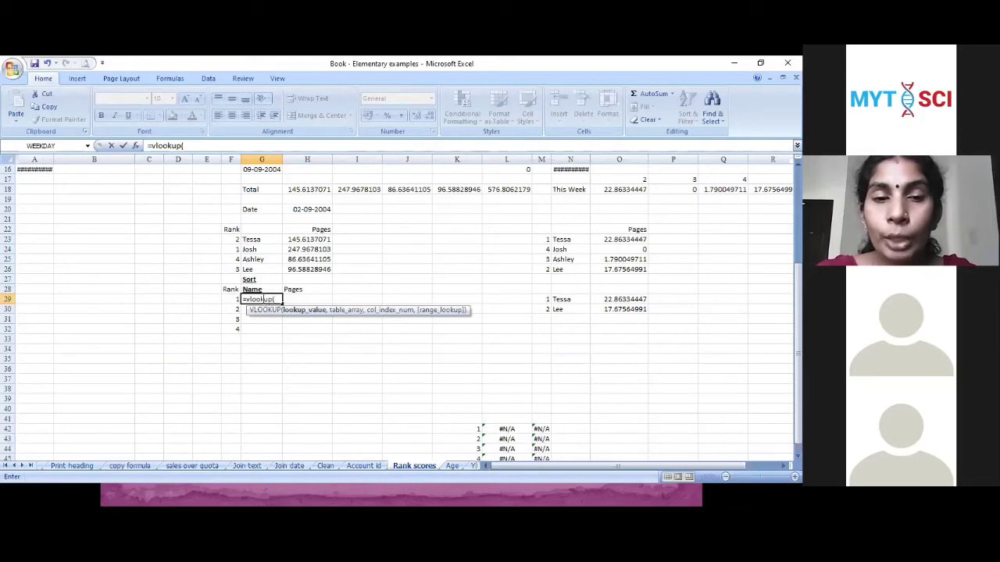
click(233, 300)
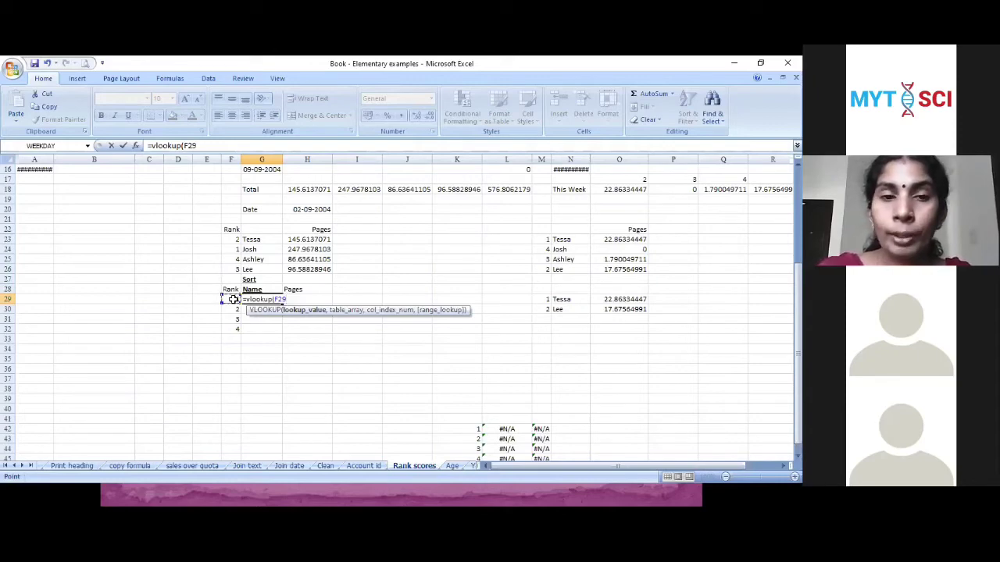
text(,)
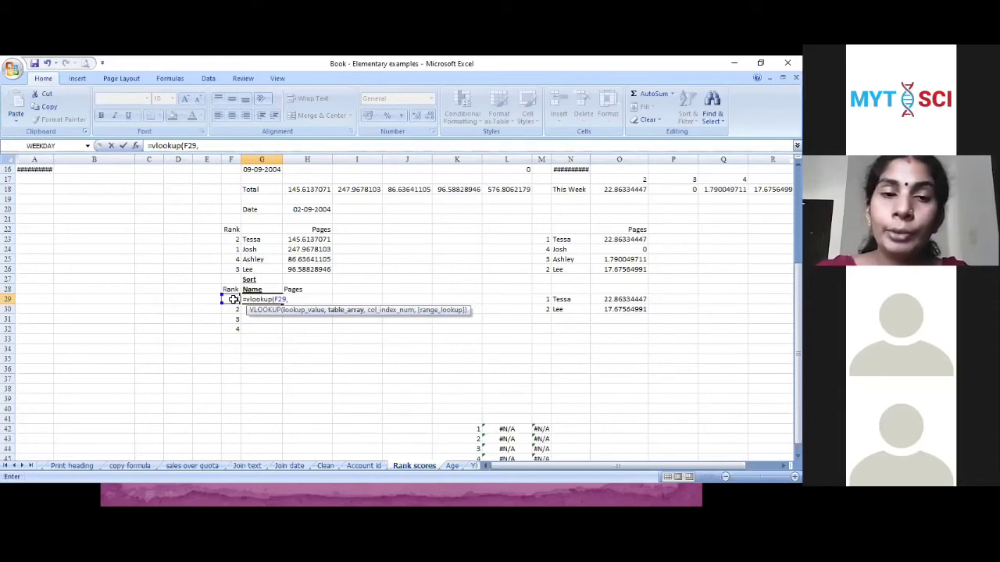
drag(229, 238, 323, 268)
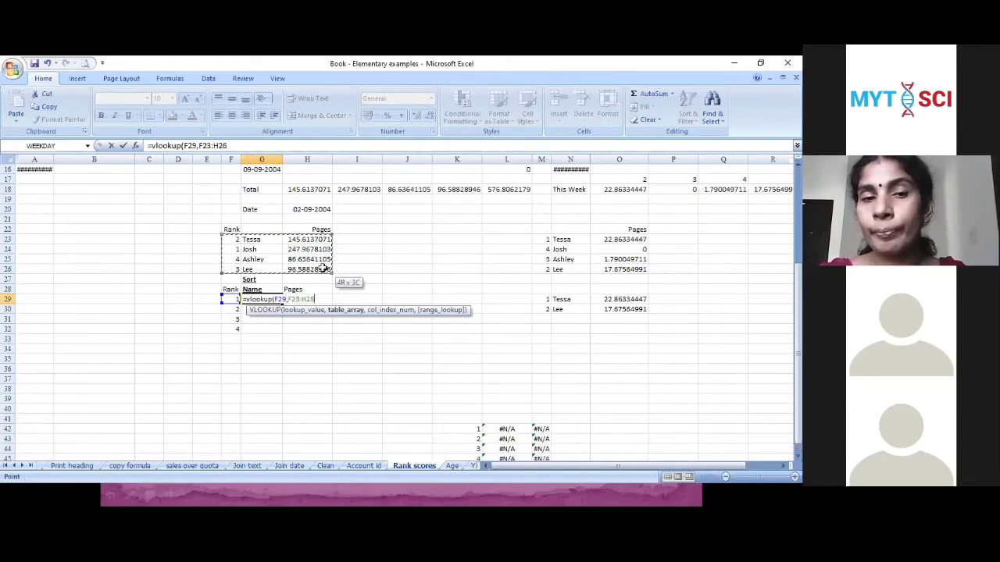
drag(322, 267, 323, 268)
text(,)
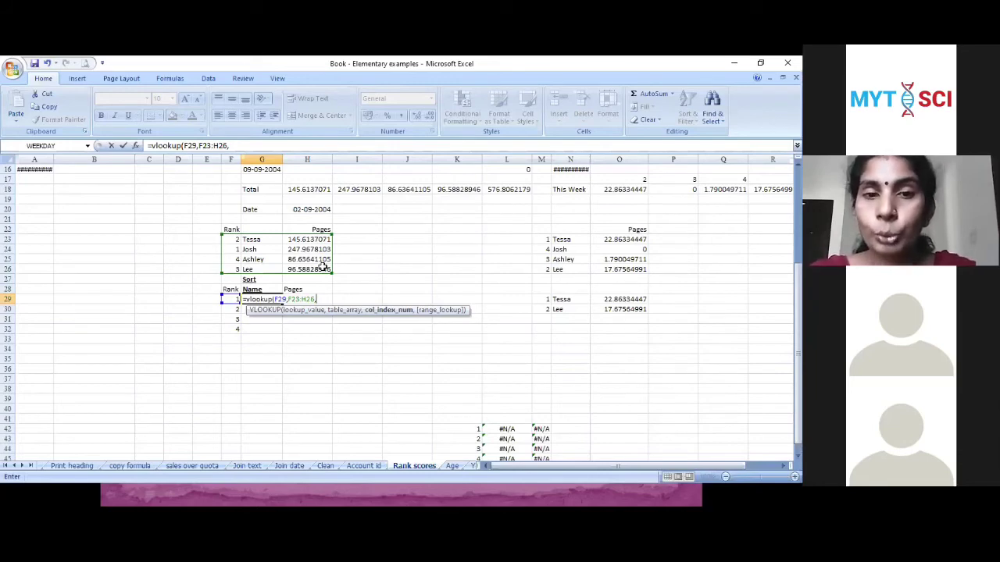
text(2)
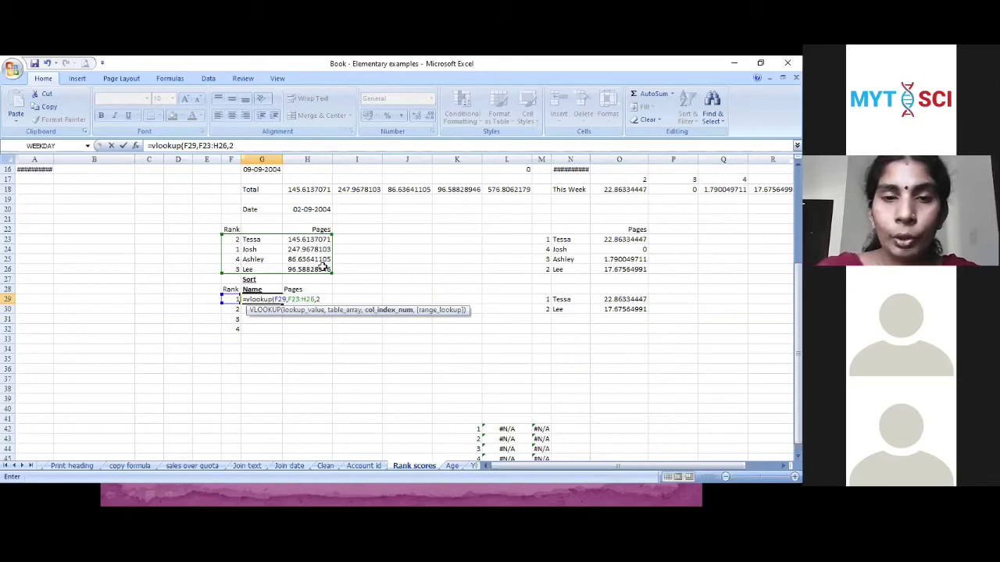
text(,F)
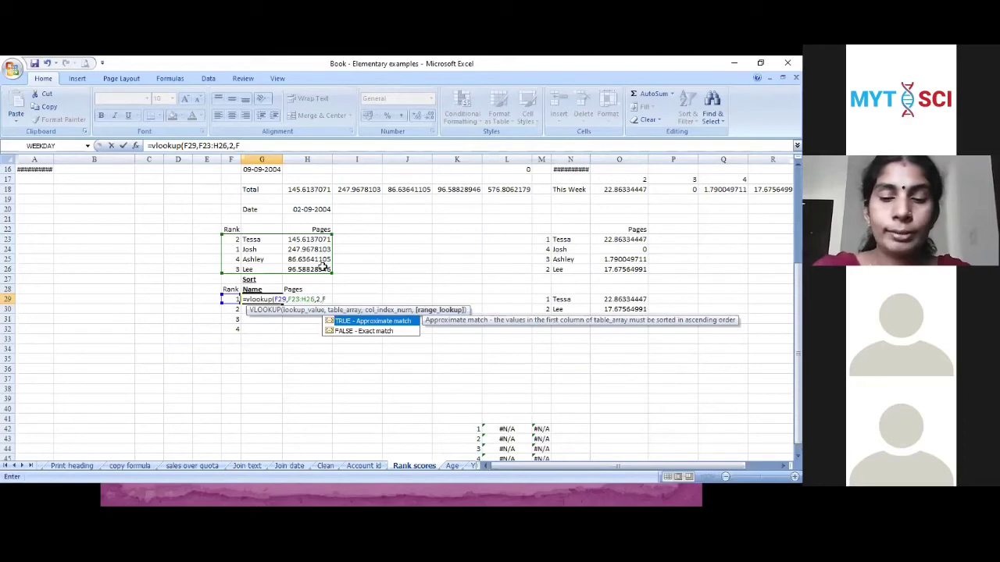
text(alse)
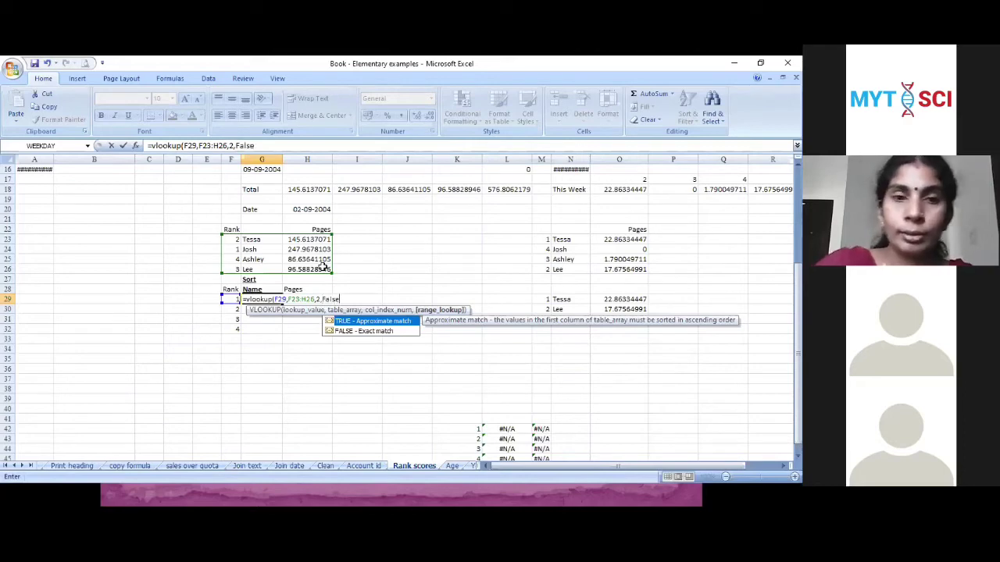
text())
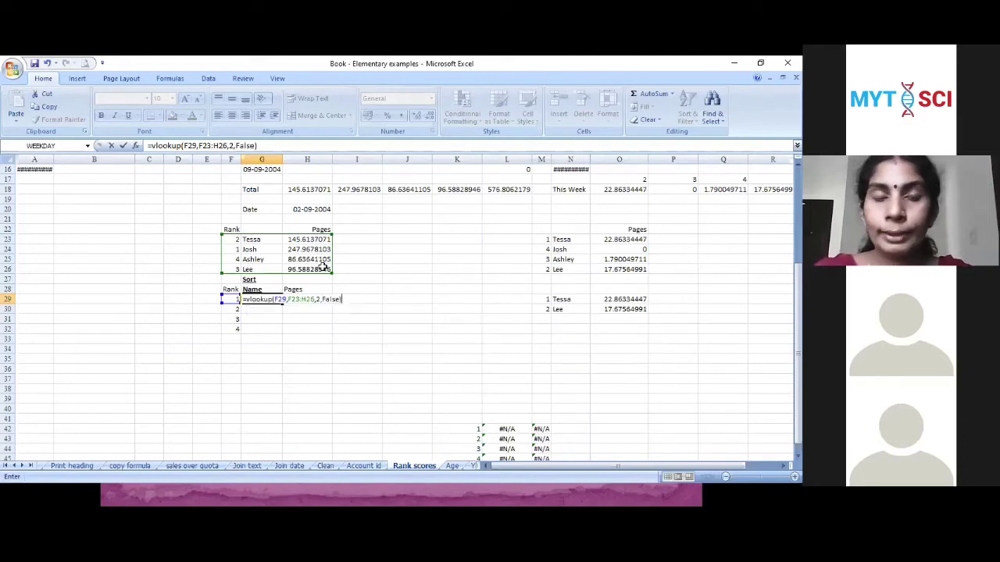
key(Return)
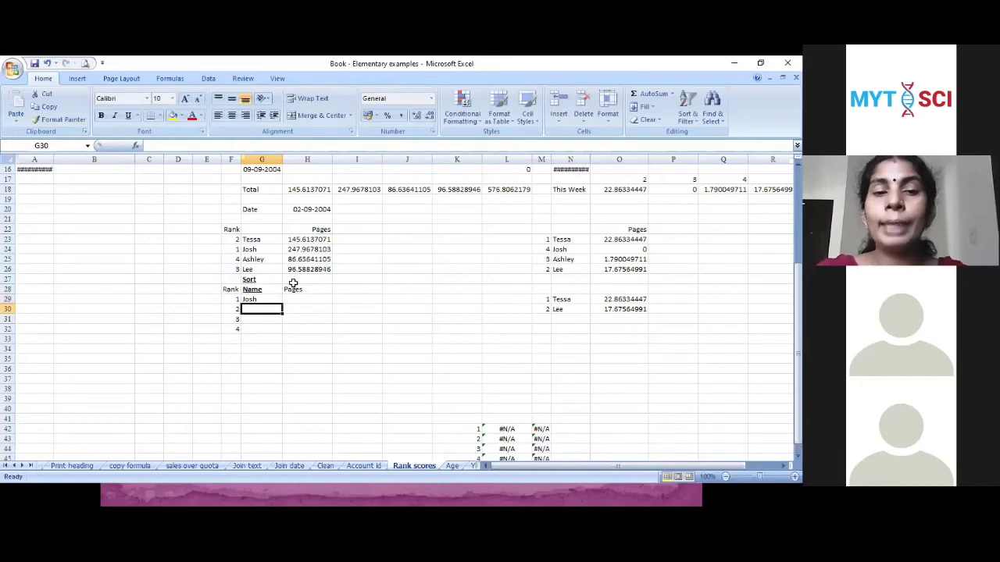
Make the table range in the G29 formula absolute as $F$23:$H$26 and fill the formula down through G32
click(263, 299)
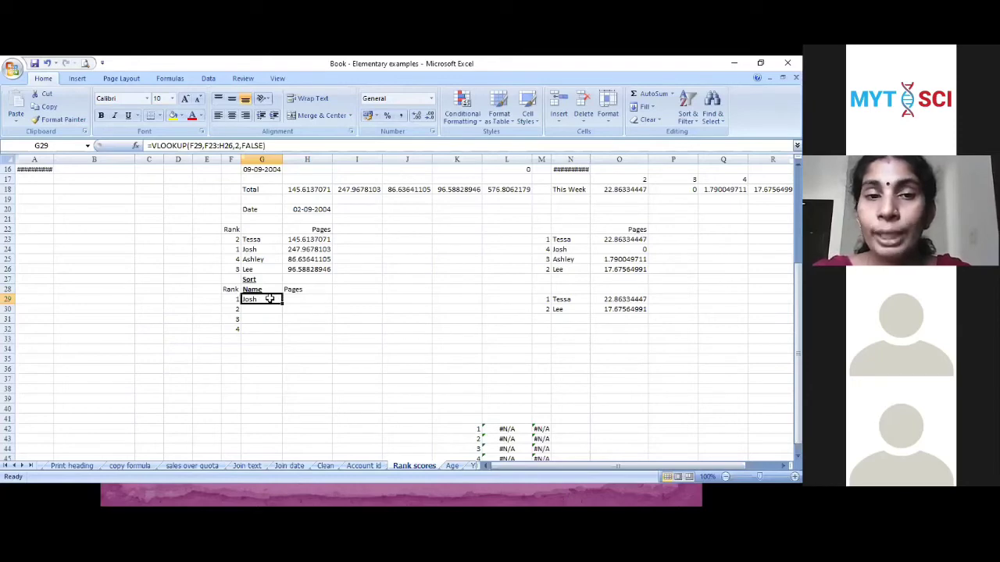
click(210, 145)
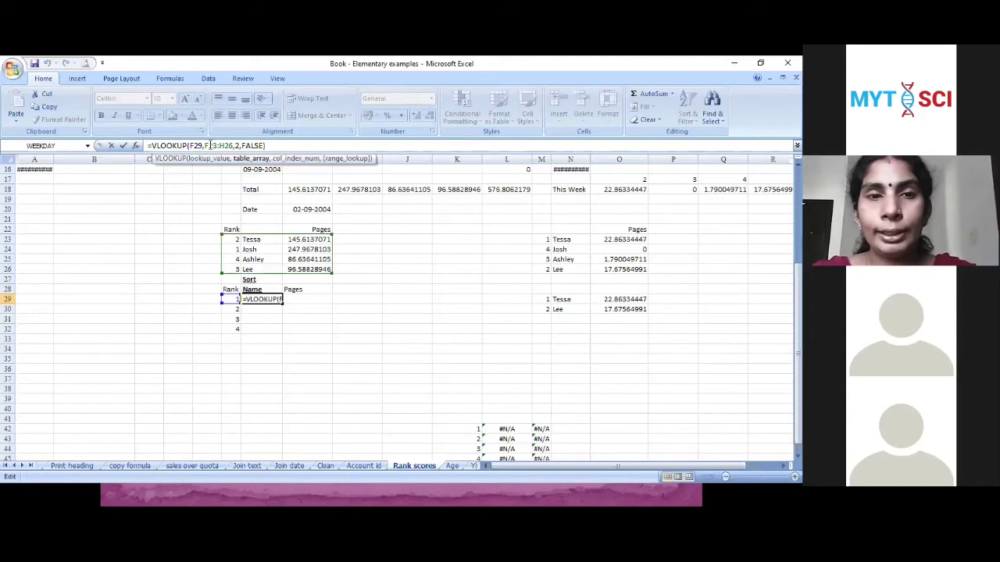
key(F4)
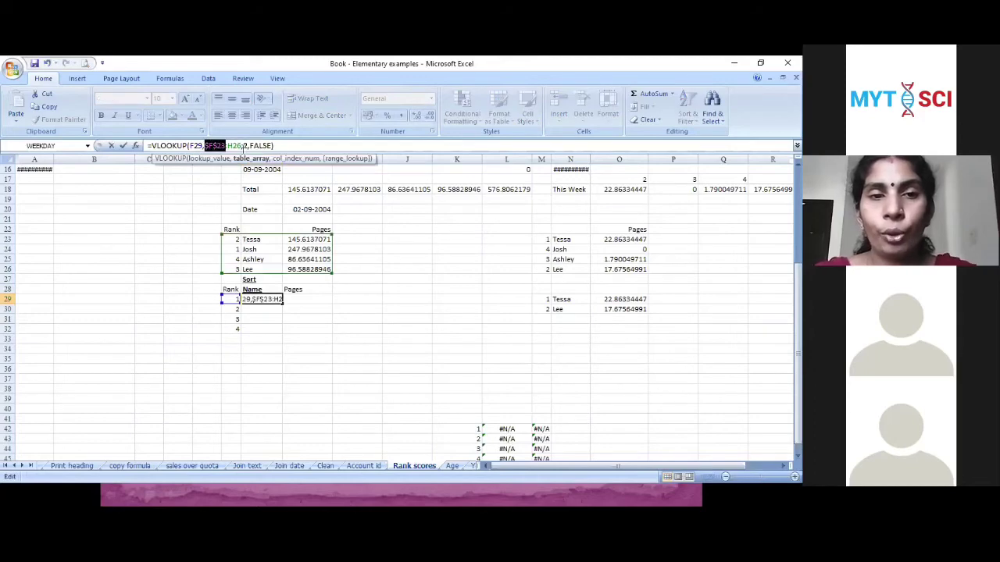
click(232, 146)
key(F4)
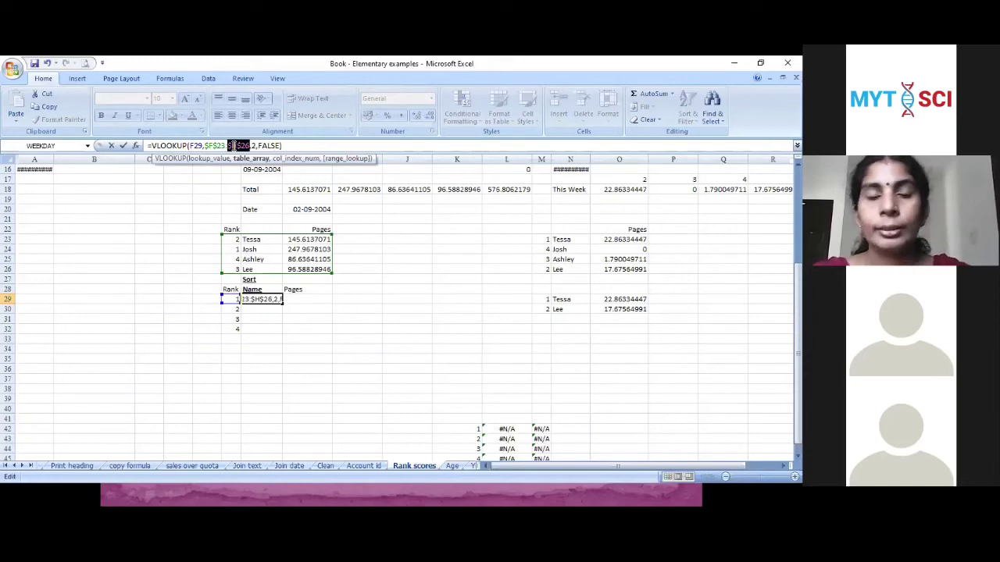
key(Return)
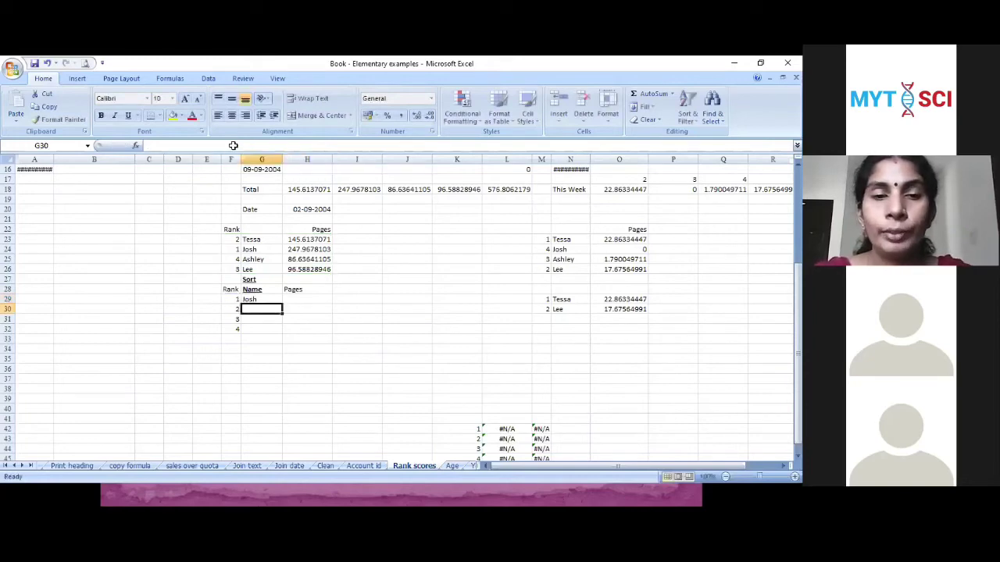
click(261, 299)
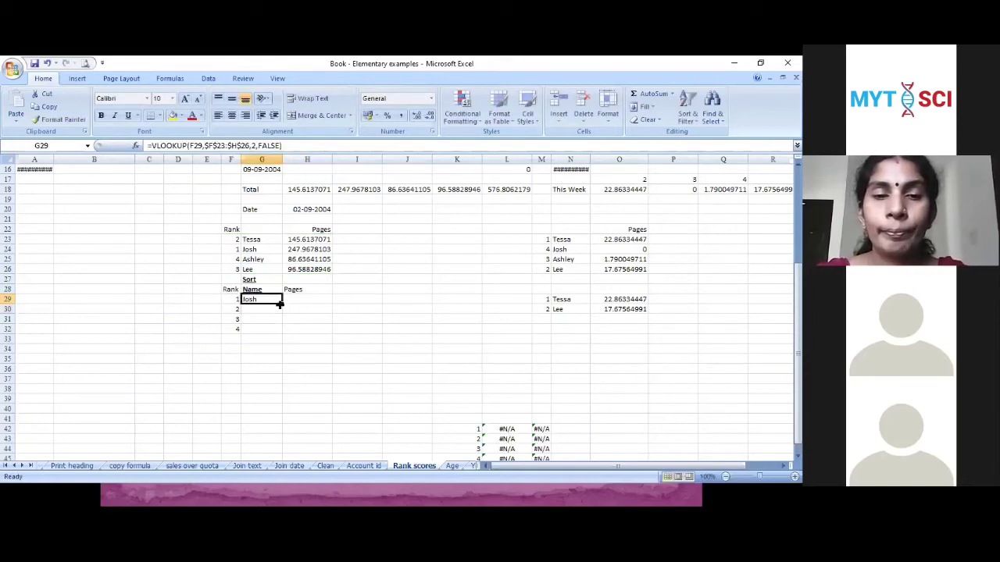
drag(281, 314, 278, 338)
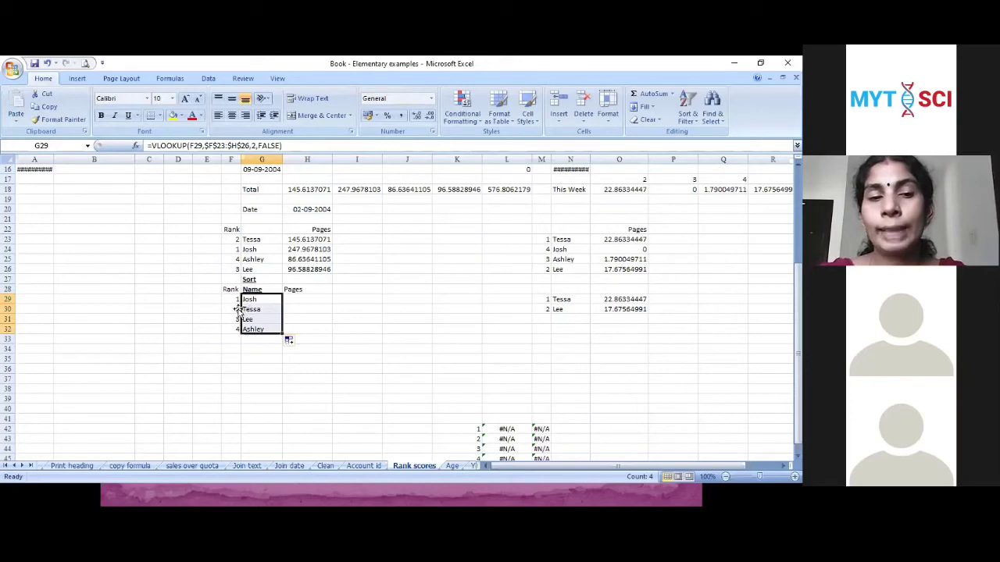
Enter =VLOOKUP(F29,F23:H26,3,FALSE) in H29 to look up the page count for rank 1
click(298, 301)
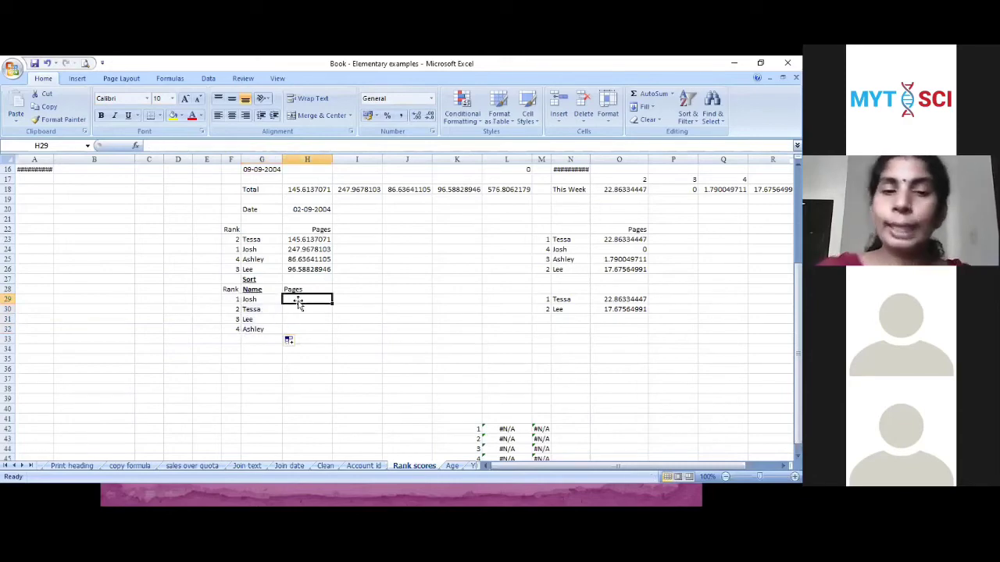
text(=)
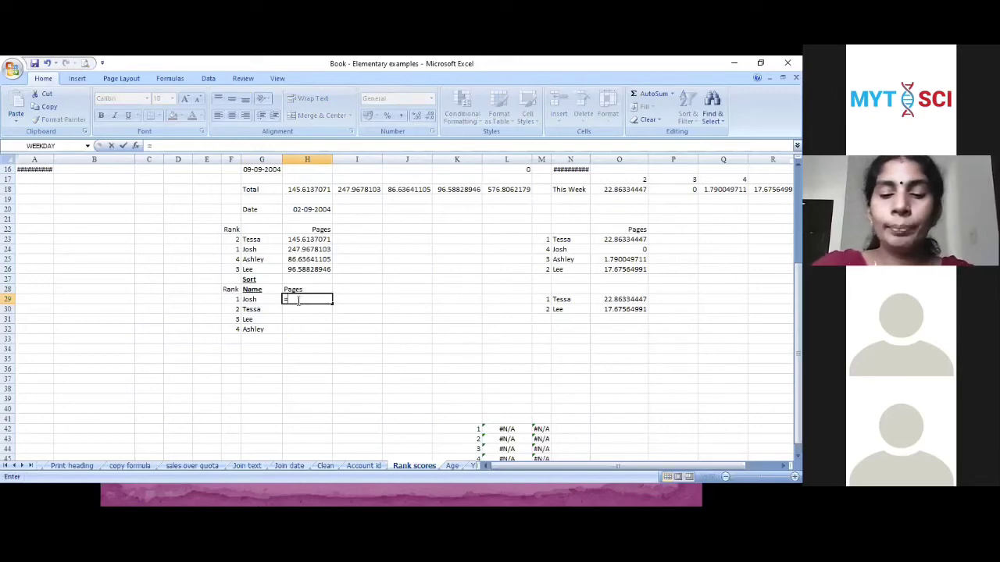
text(vlookup)
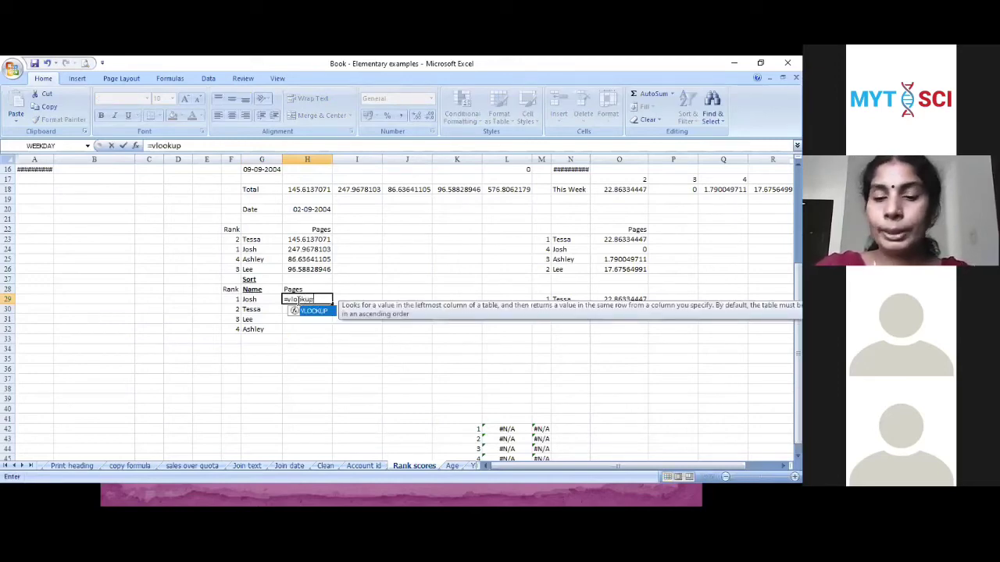
text(()
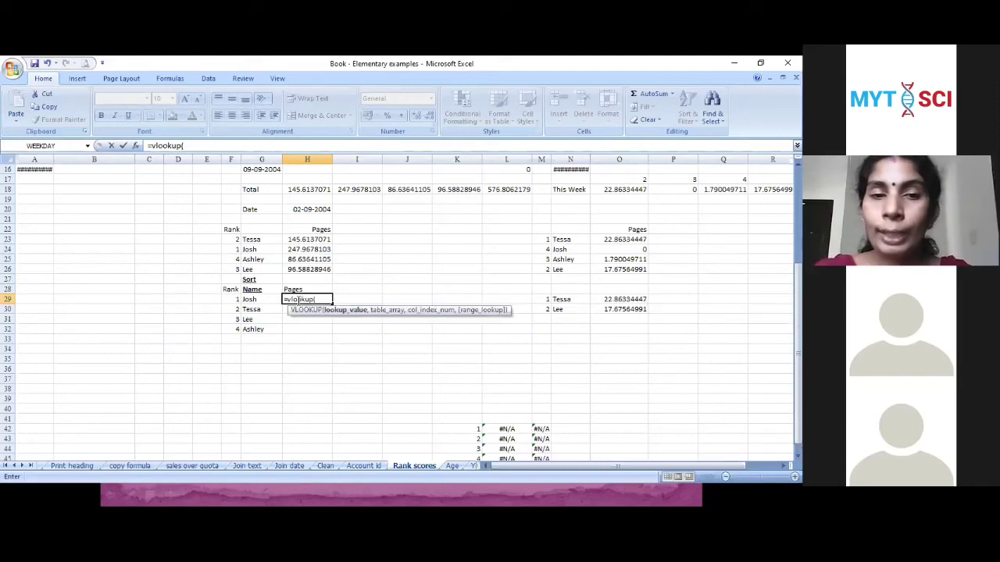
click(232, 299)
text(,)
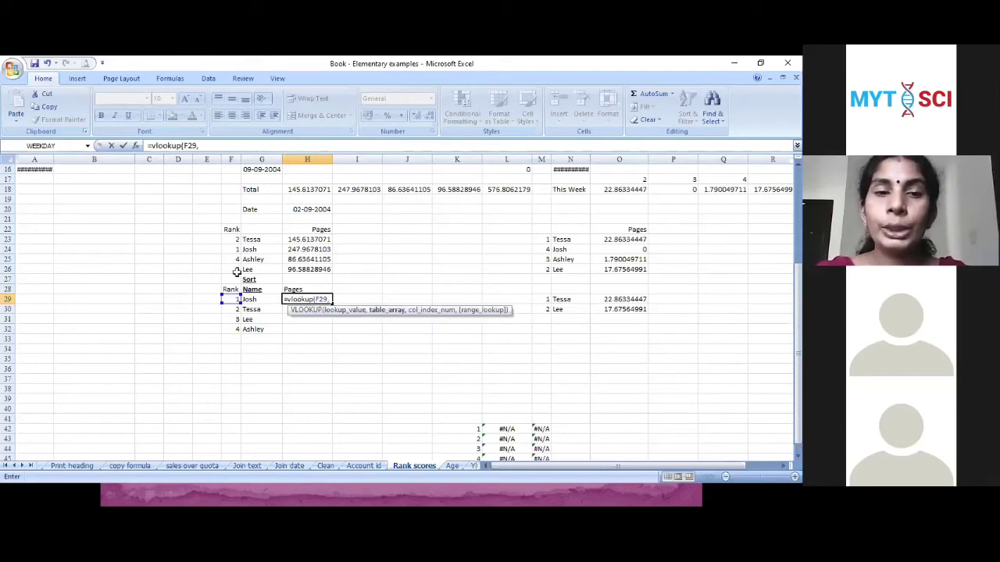
drag(234, 239, 316, 276)
text(,)
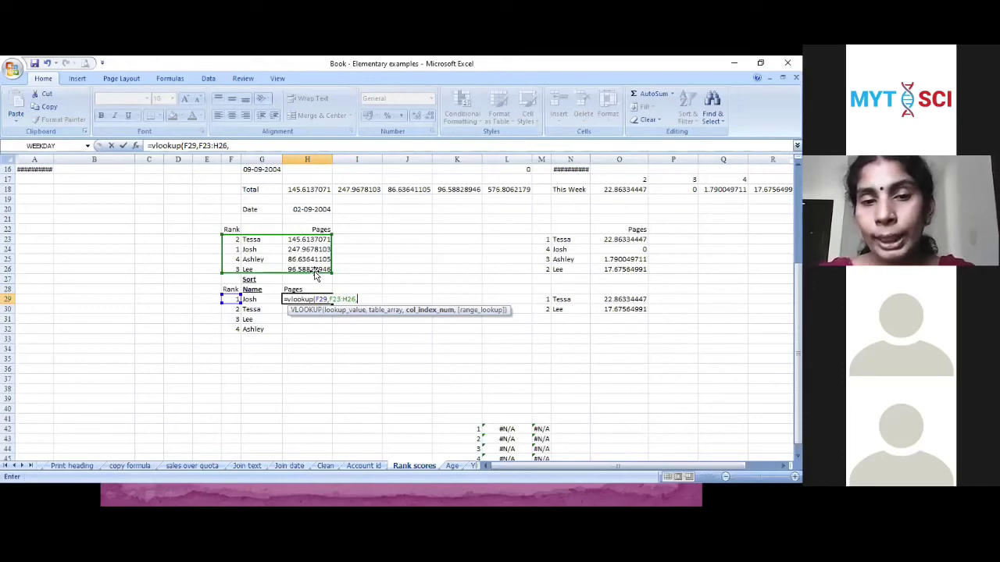
text(3)
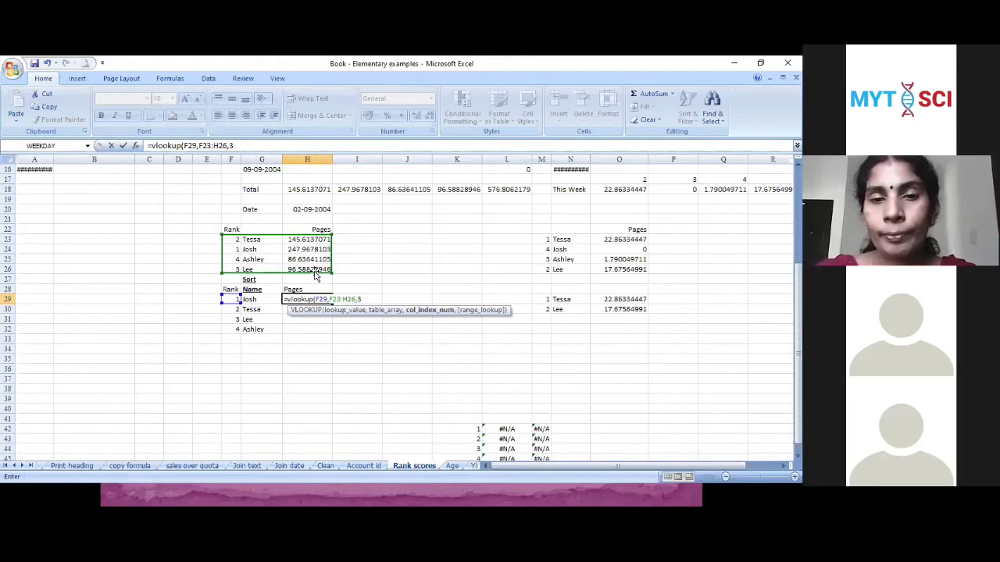
text(,)
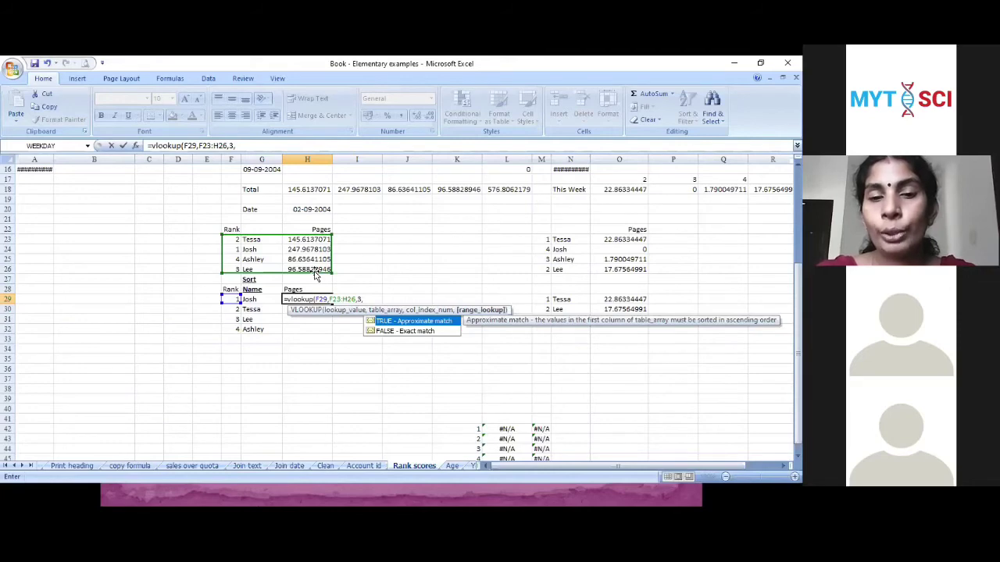
text(F)
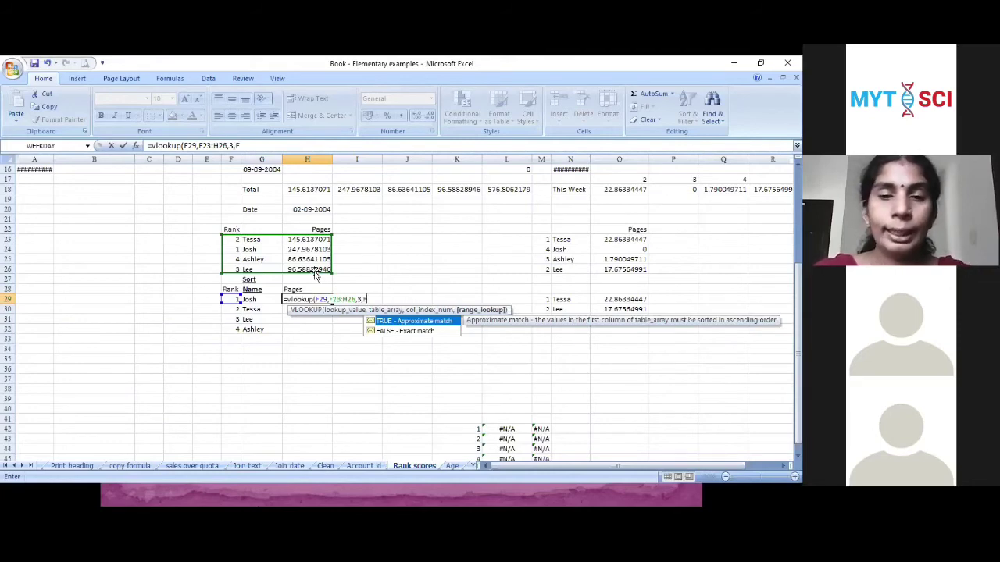
text(als)
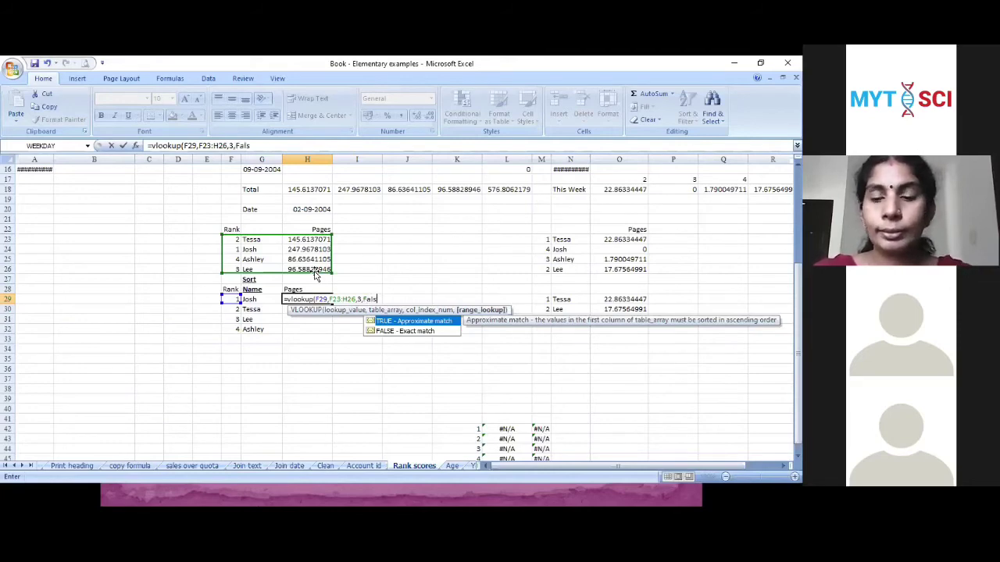
text(e))
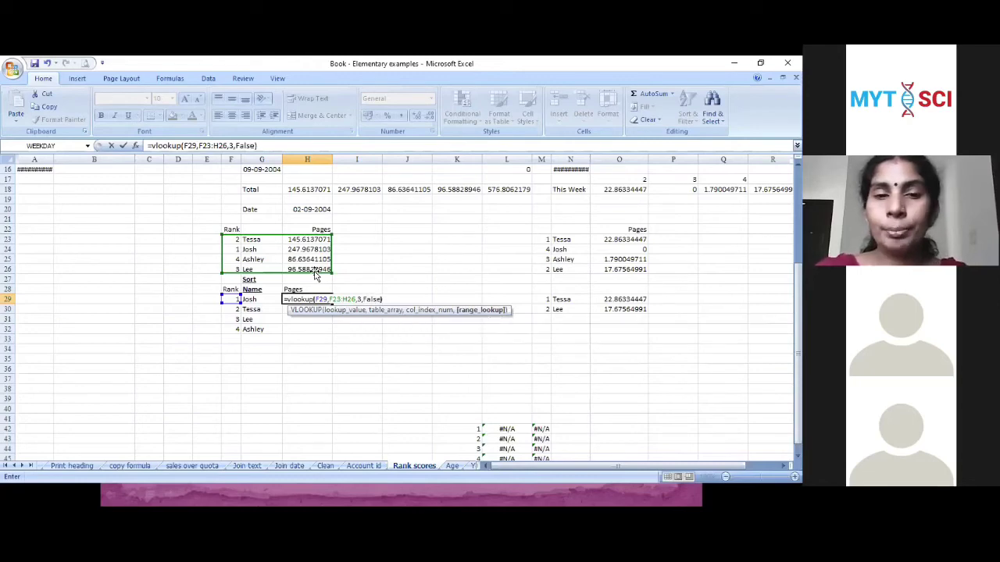
key(Return)
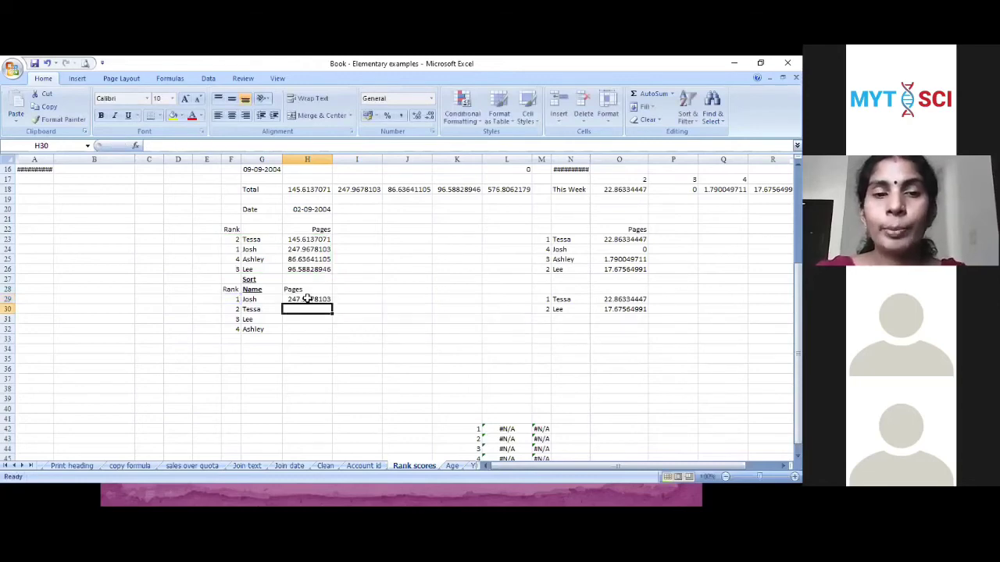
Make the table range in the H29 formula absolute as $F$23:$H$26 and fill the formula down through H32
click(306, 299)
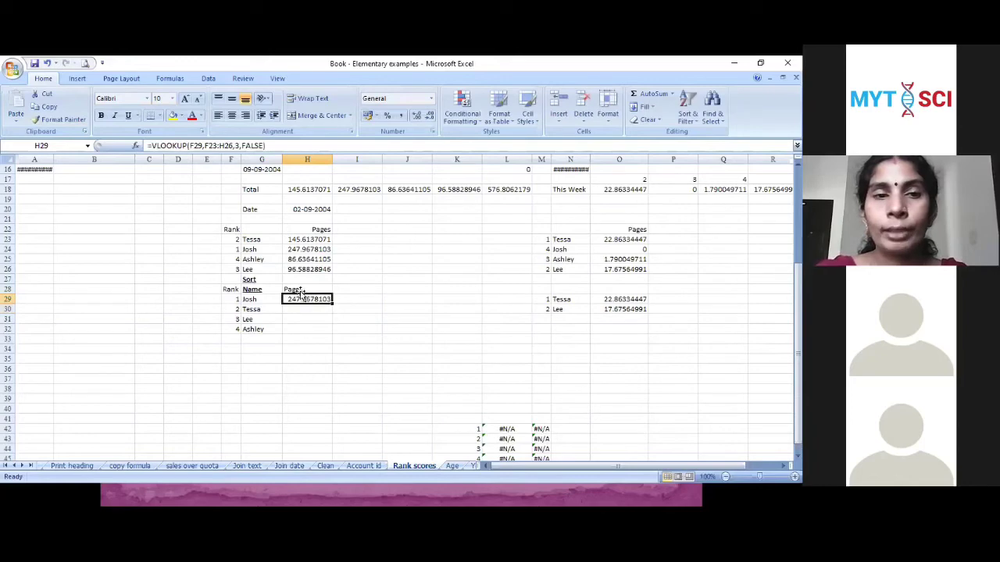
click(207, 146)
key(F4)
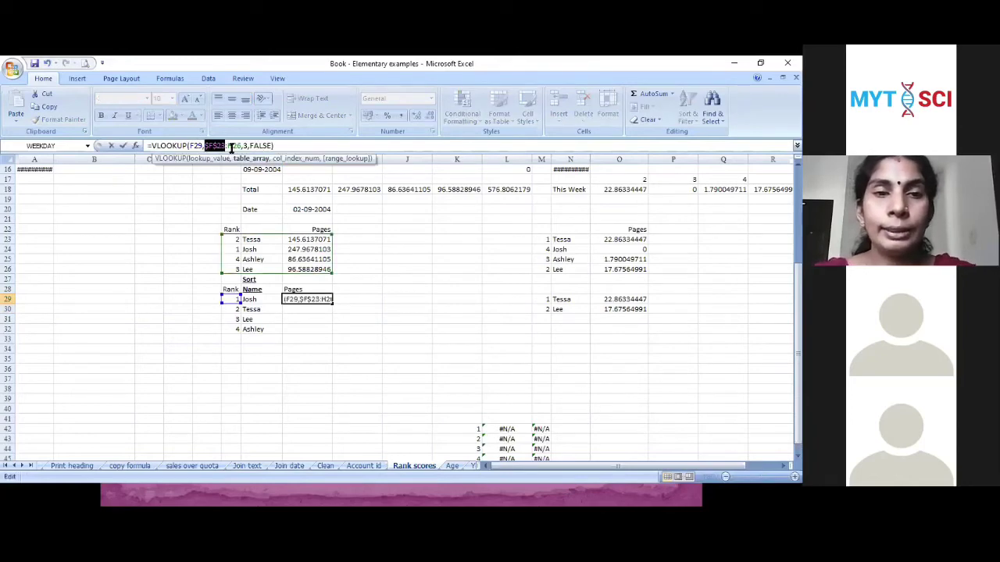
click(228, 146)
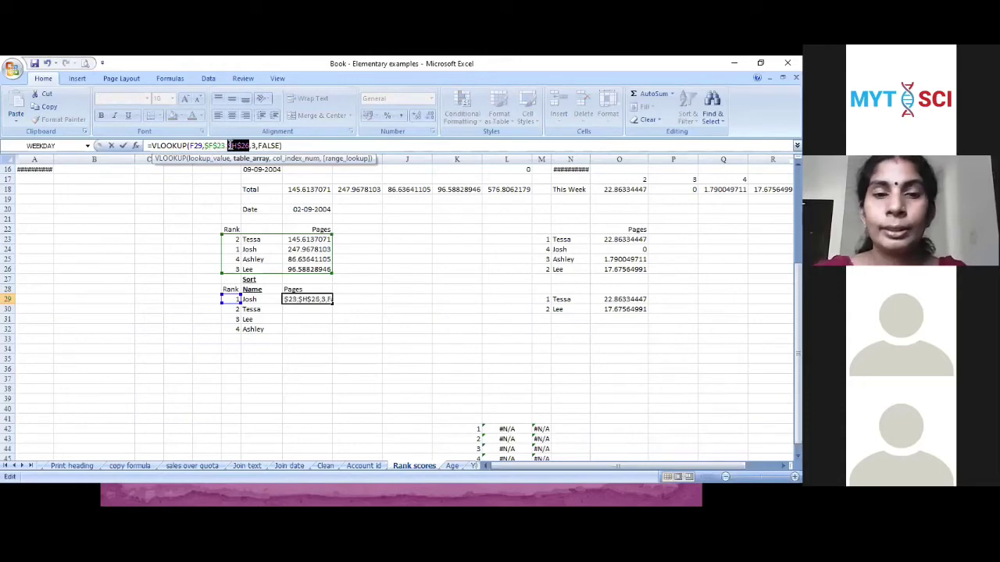
key(F4)
key(Return)
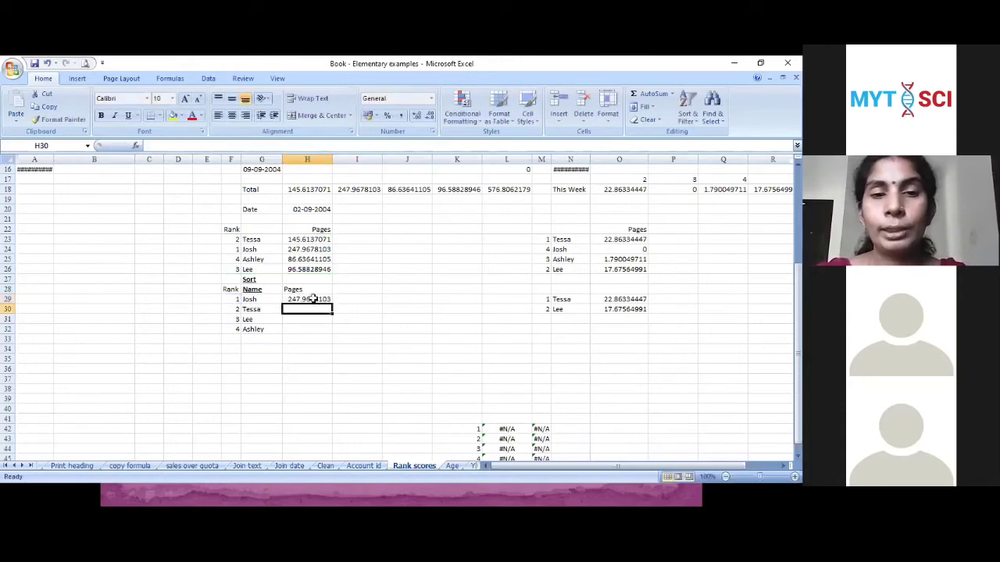
click(326, 302)
drag(331, 304, 330, 334)
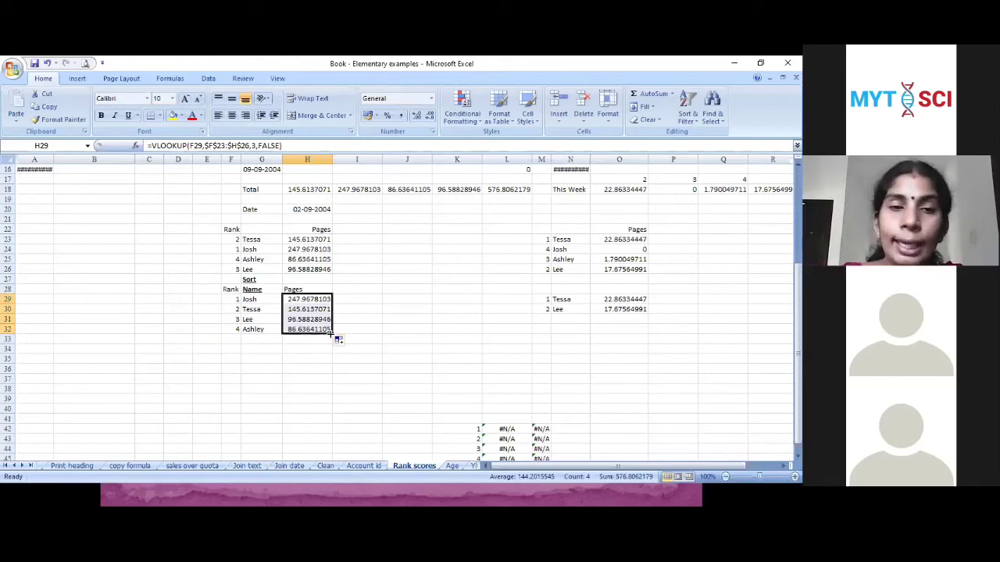
Switch to the presentation to review the "Sorting with a Formula" slide, and return to the Excel workbook
click(231, 241)
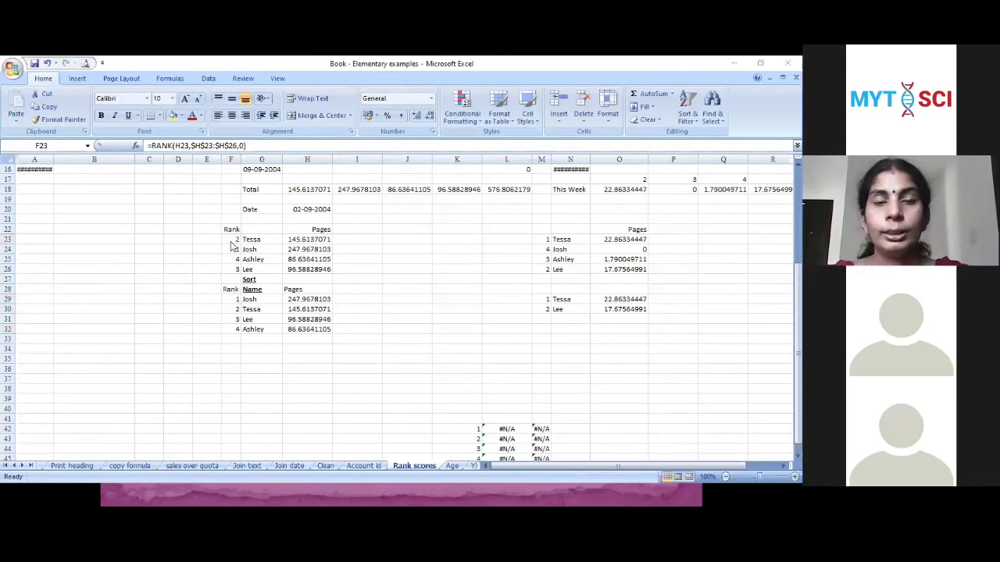
key(alt+Tab)
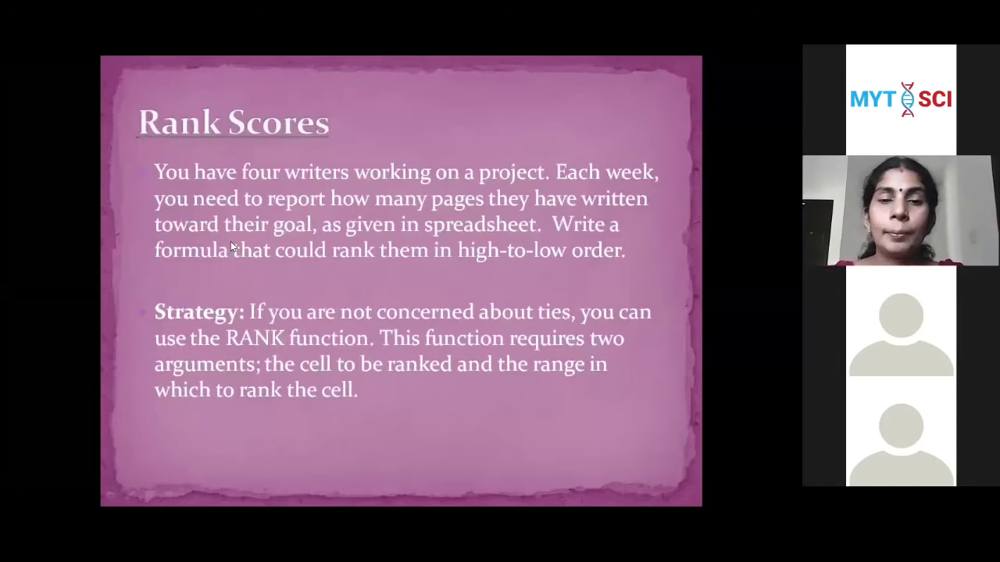
click(254, 300)
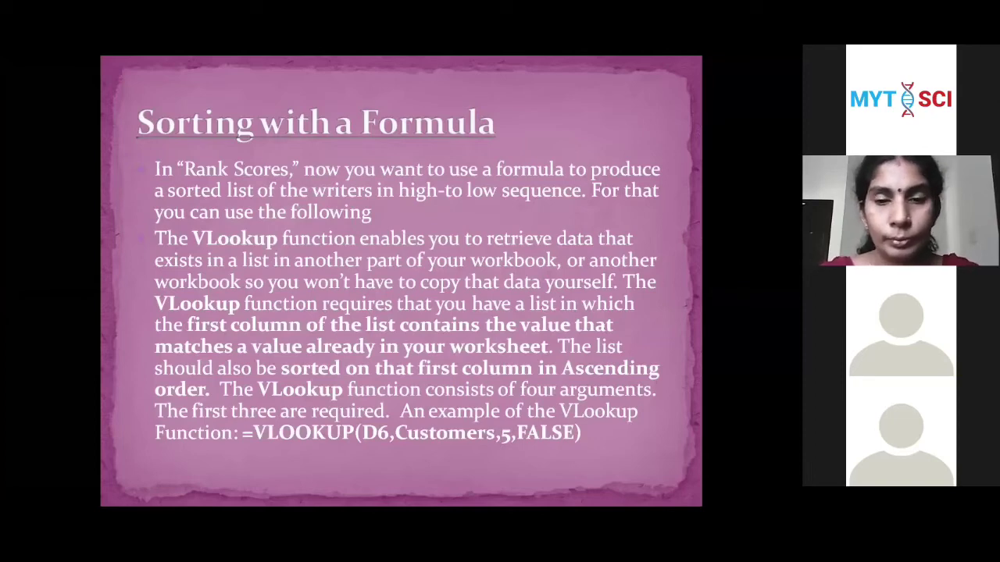
key(alt+Tab)
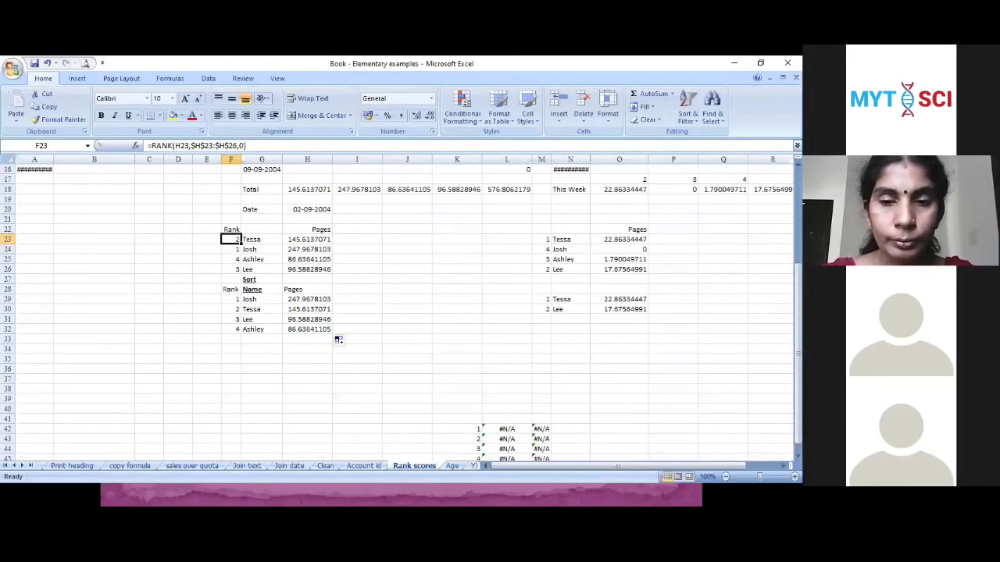
Look at the Age sheet, return to the Rank scores sheet and inspect the rank cells F29 and F23
scroll(475, 464, right, 1)
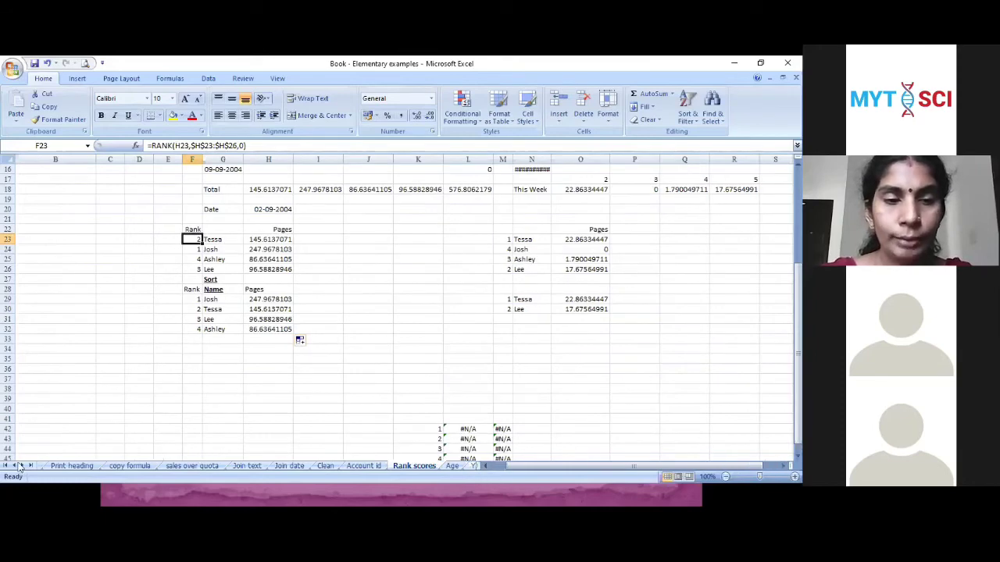
click(23, 466)
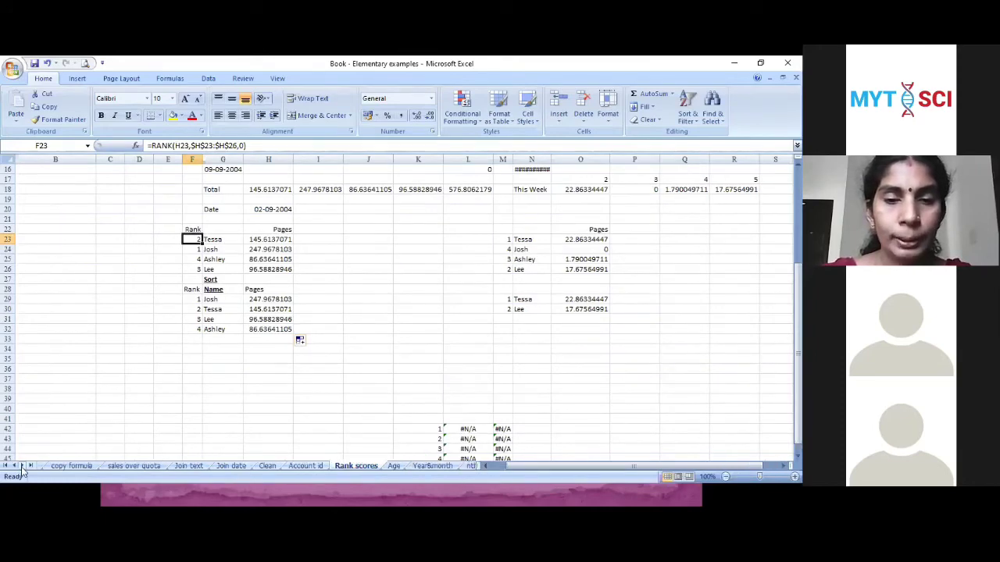
click(22, 466)
click(22, 466)
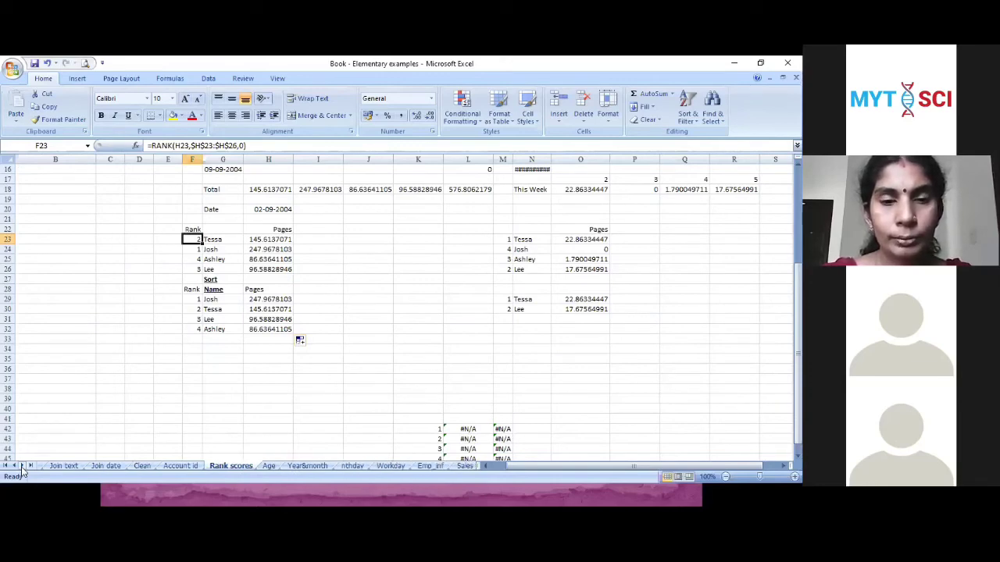
click(270, 469)
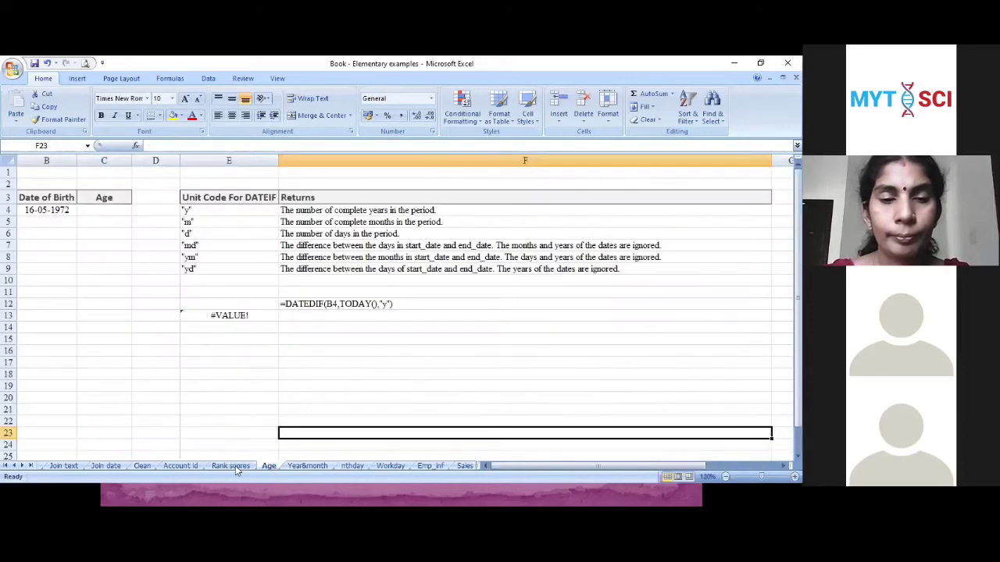
click(236, 467)
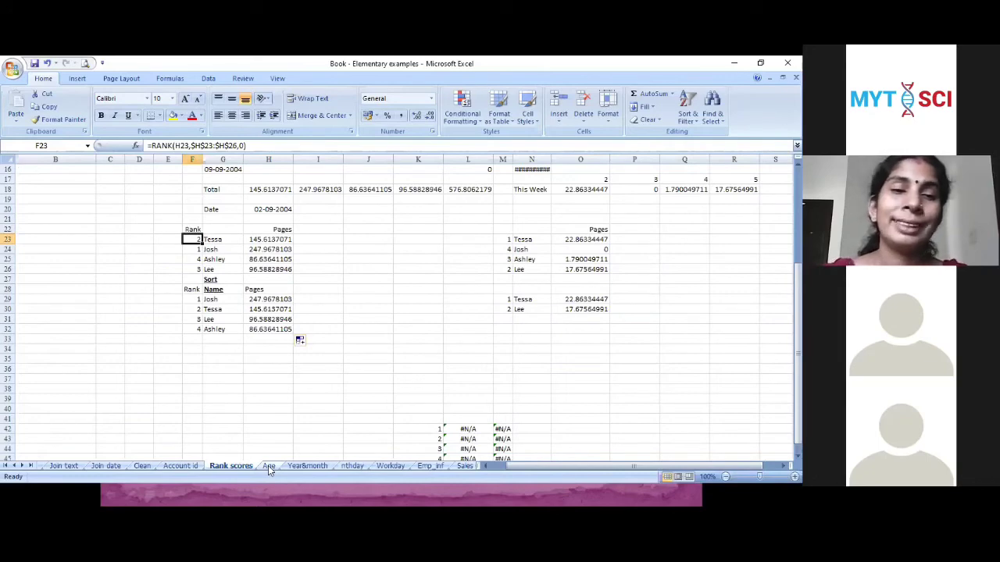
click(191, 298)
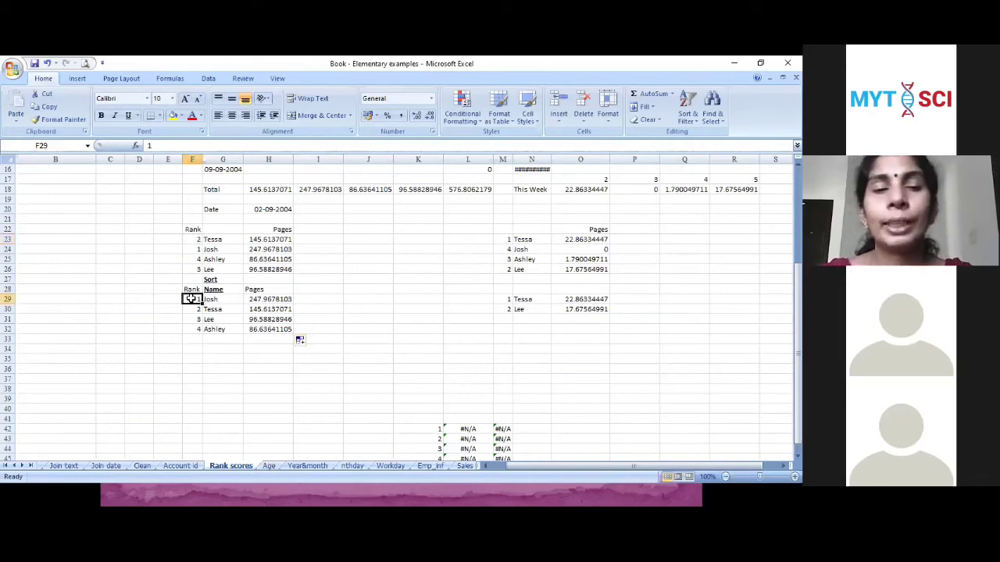
click(190, 239)
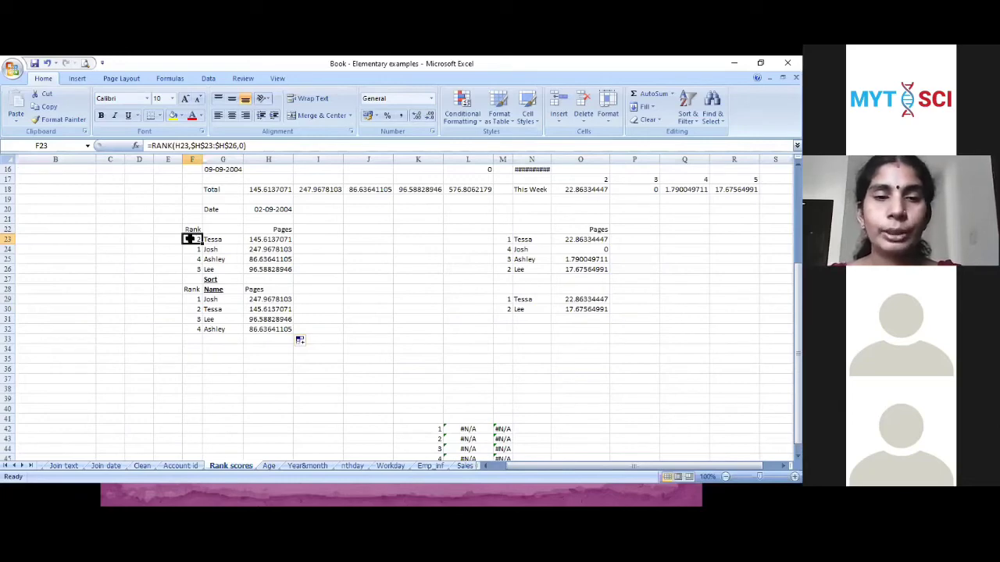
Switch to the presentation to review the VLOOKUP arguments and "Calculating Age" slides, and return to the Excel workbook
key(alt+Tab)
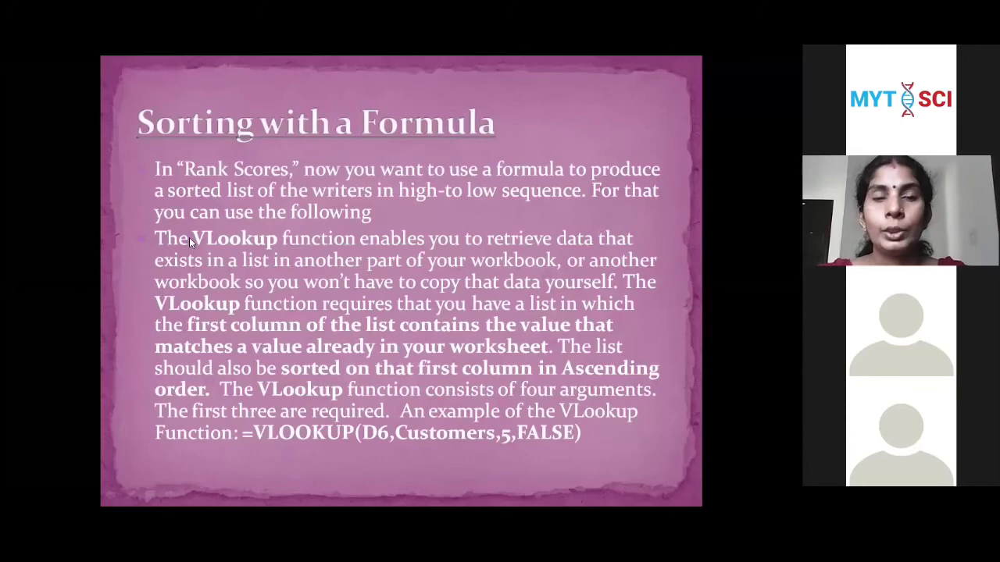
key(Right)
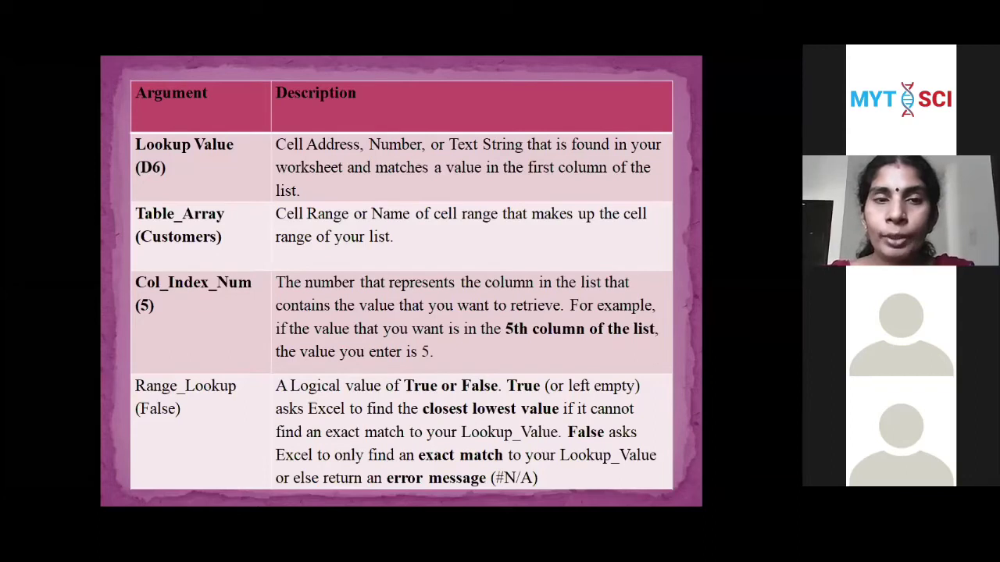
key(Right)
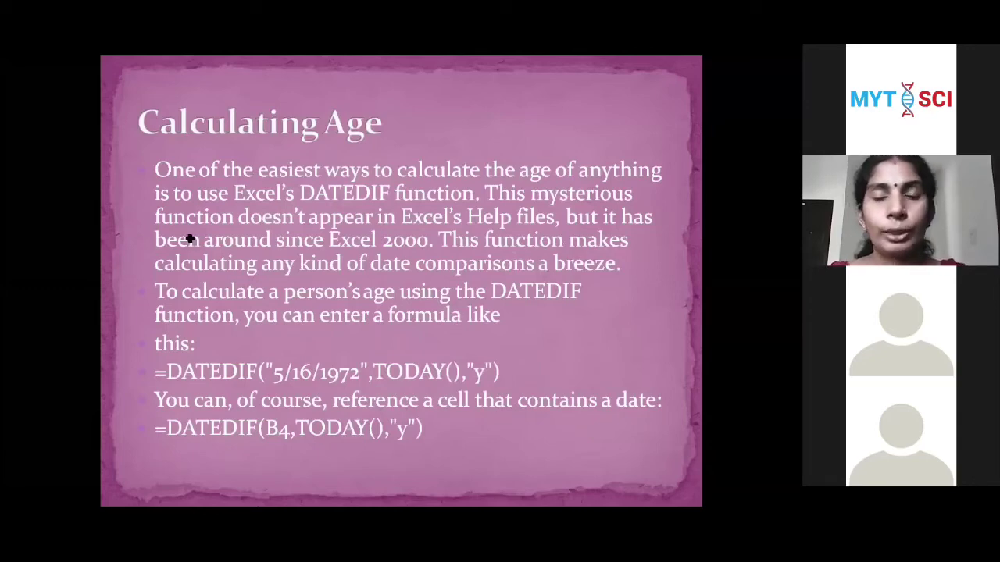
key(alt+Tab)
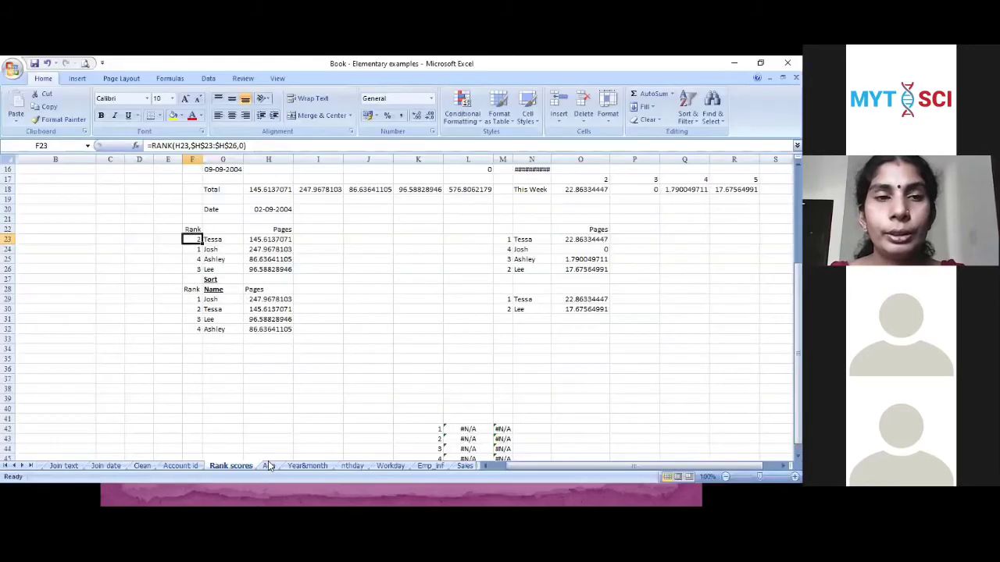
Open the Age sheet and examine the DATEDIF unit codes "y", "m", "d" and "md" with their descriptions
click(269, 466)
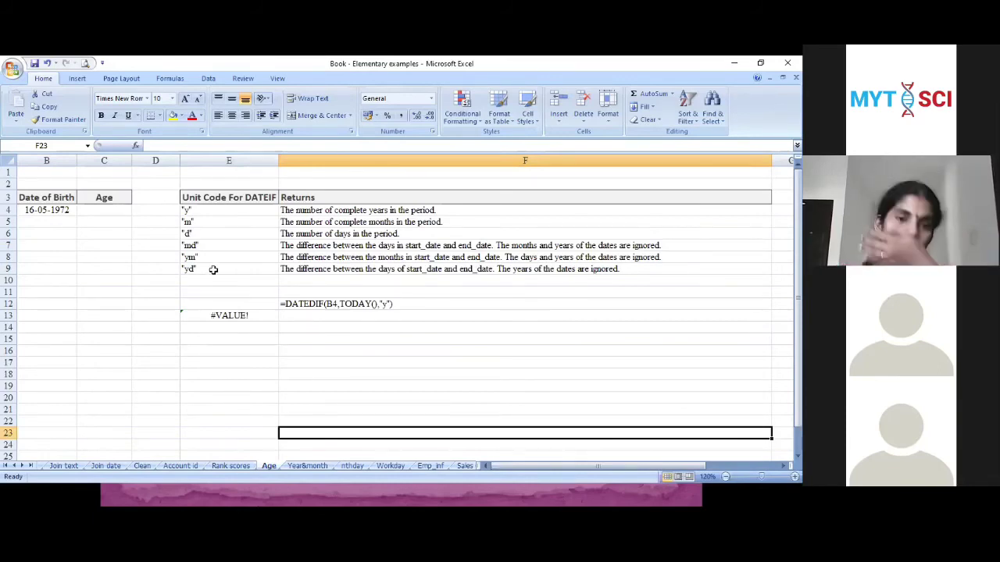
click(200, 209)
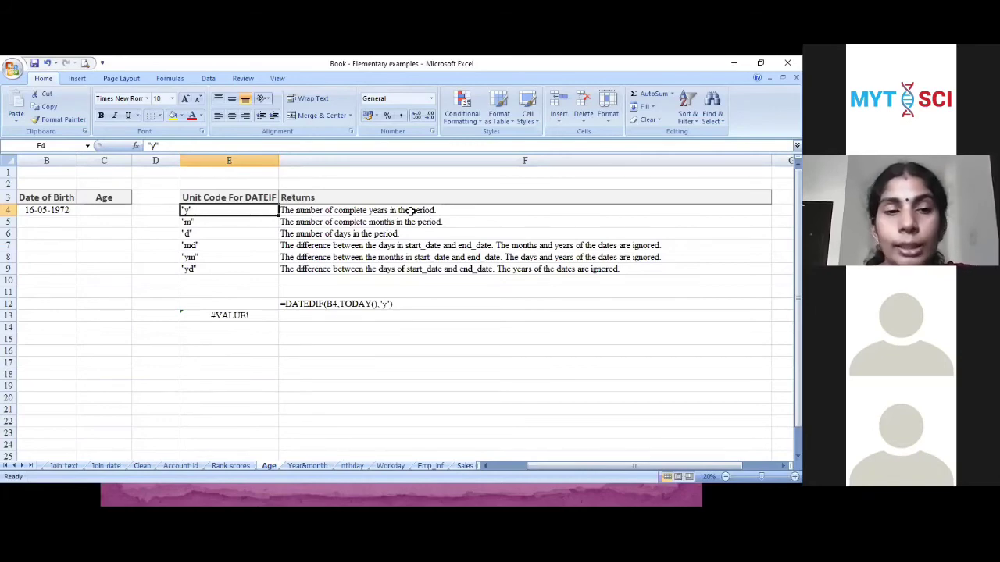
click(220, 223)
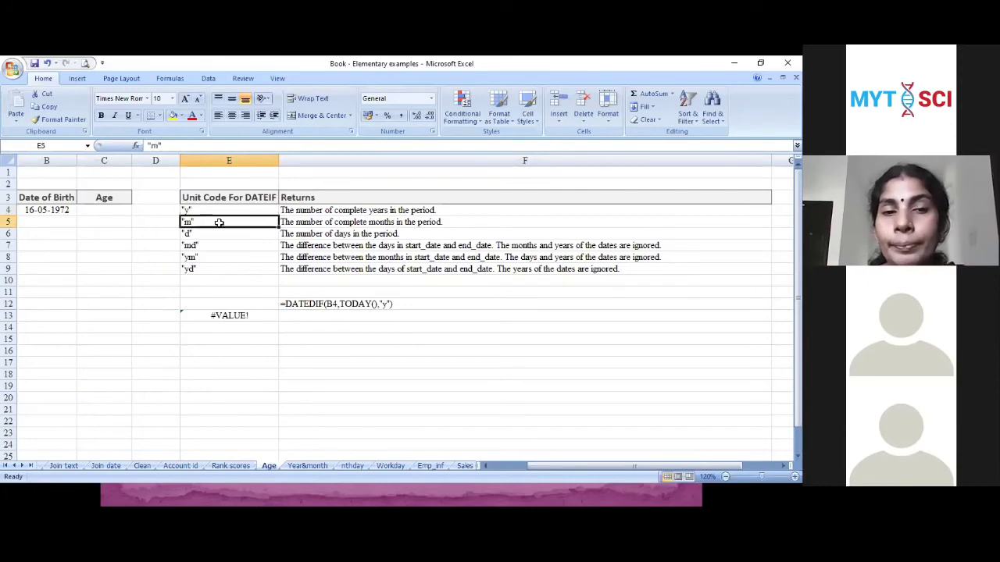
click(198, 234)
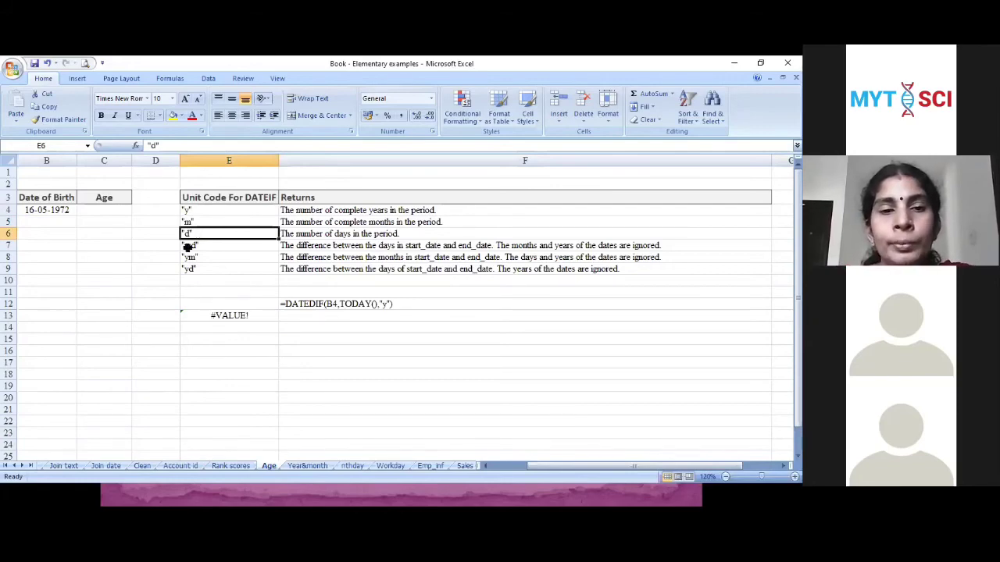
click(188, 245)
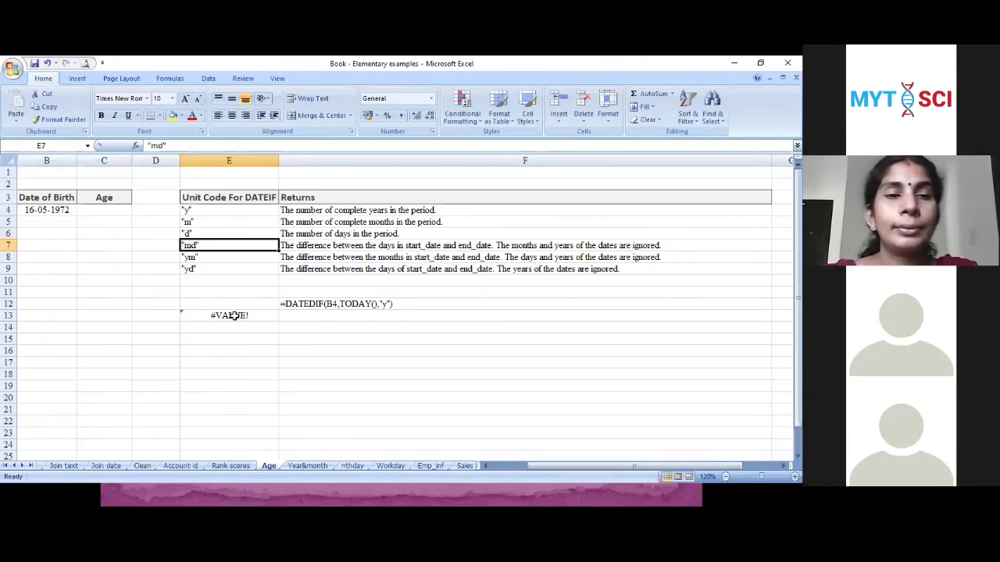
click(95, 210)
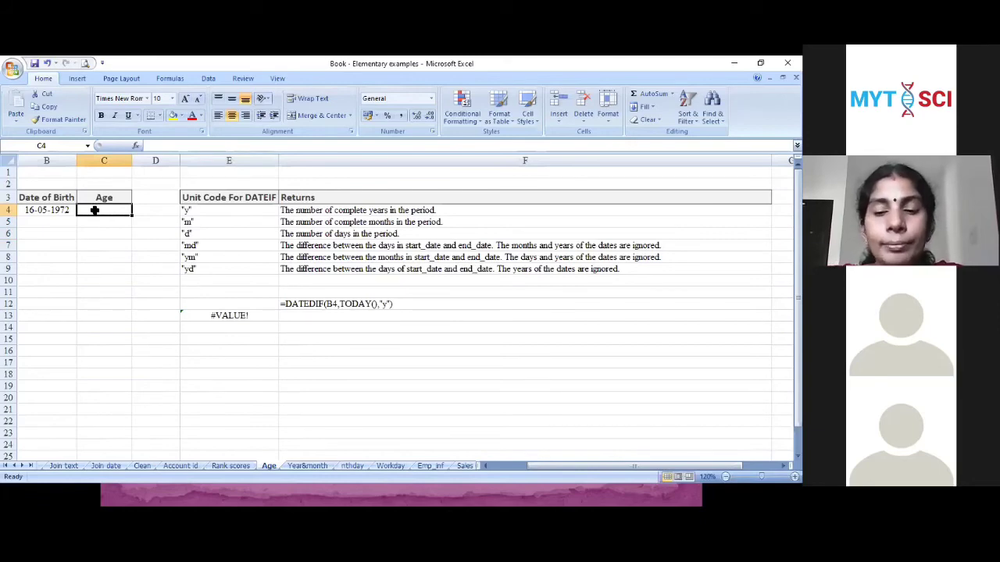
text(=)
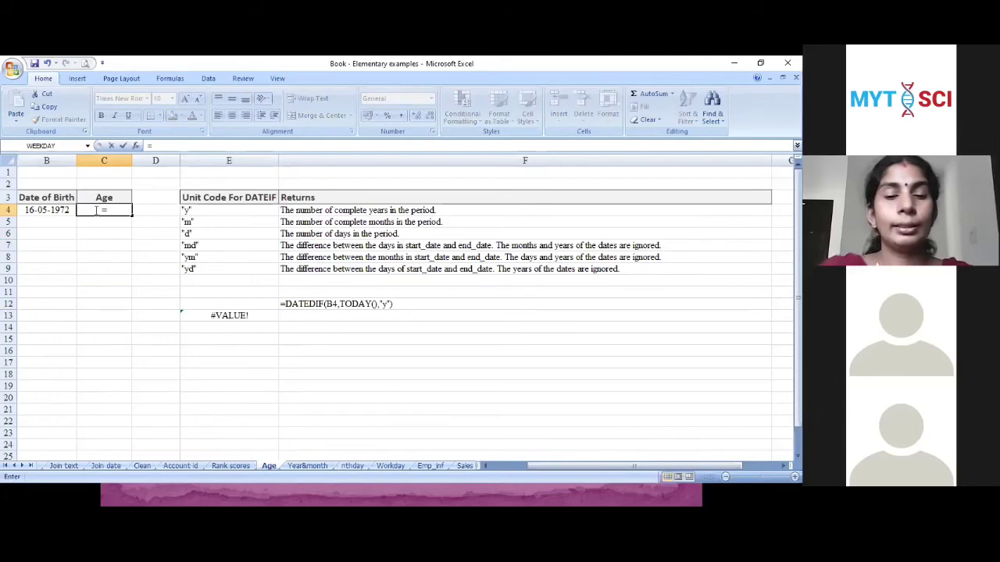
text(dat)
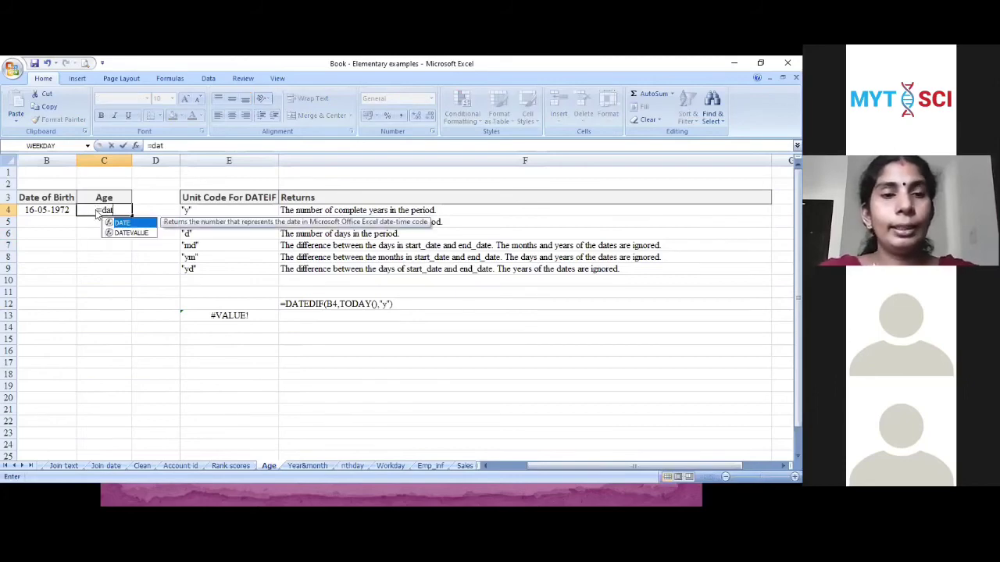
text(edi)
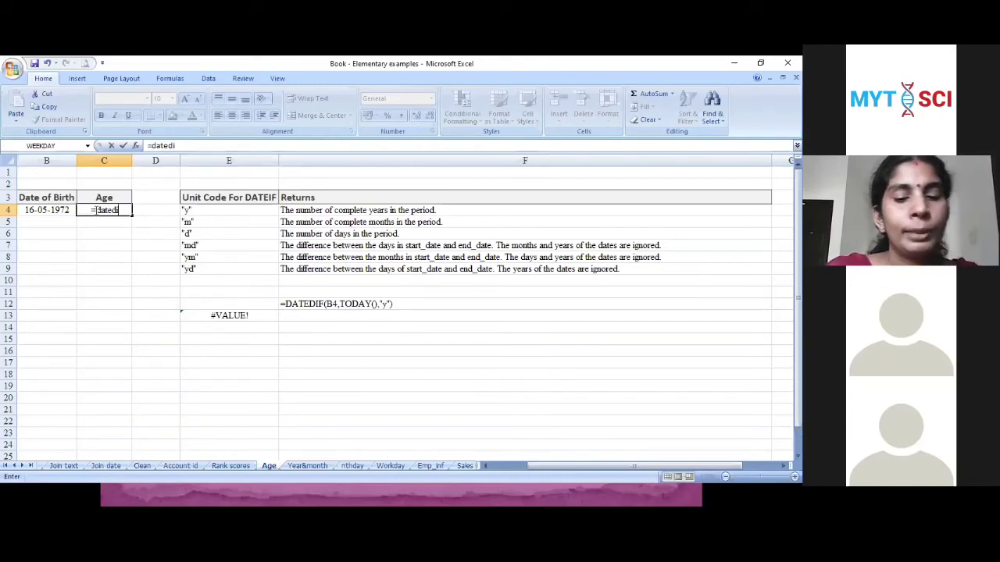
text(f)
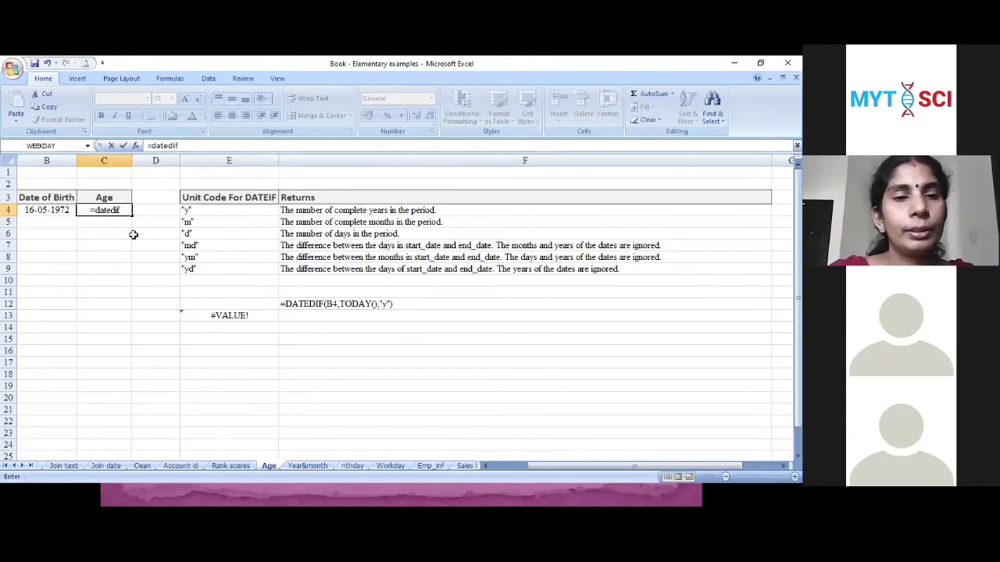
key(BackSpace)
key(BackSpace)
key(BackSpace)
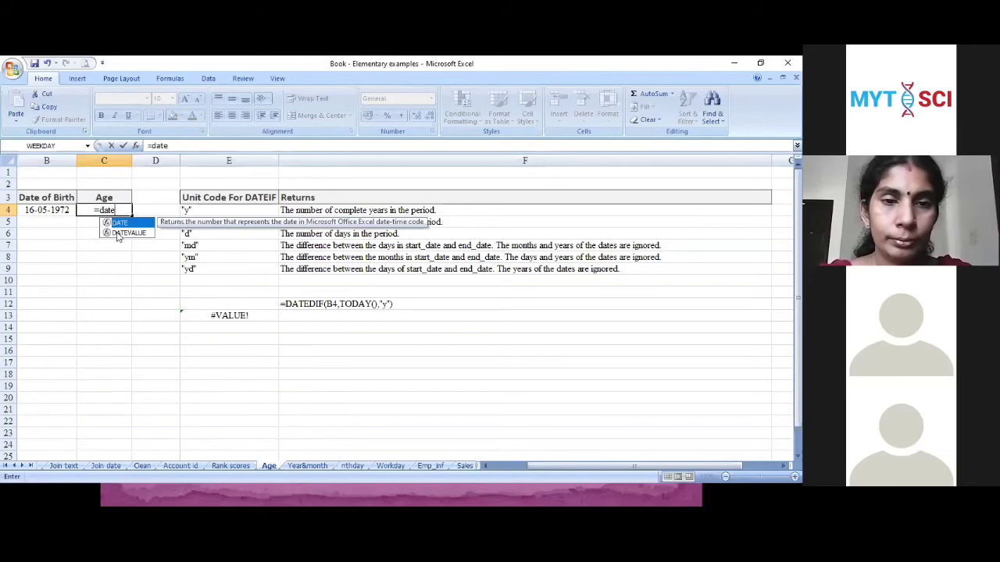
click(116, 233)
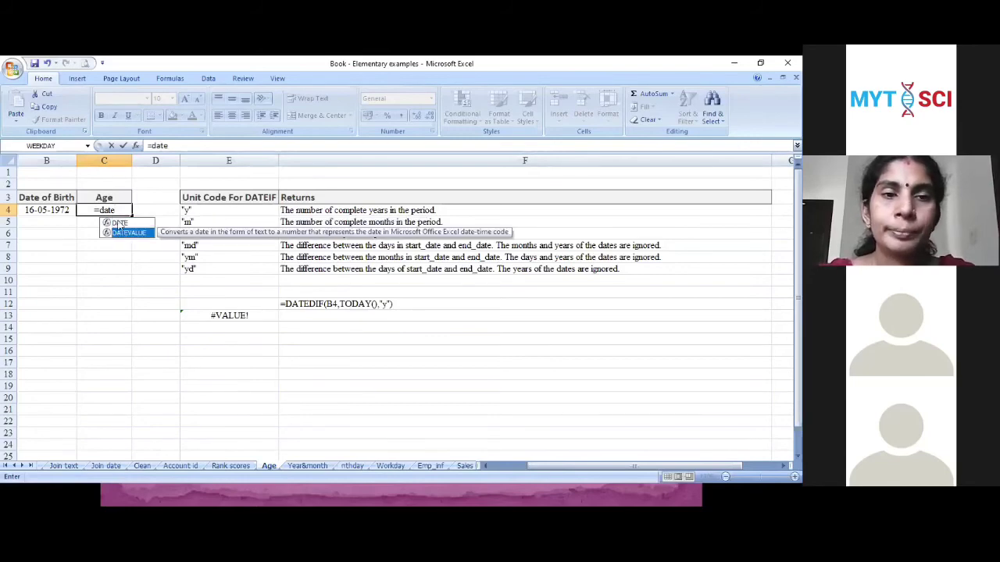
click(118, 223)
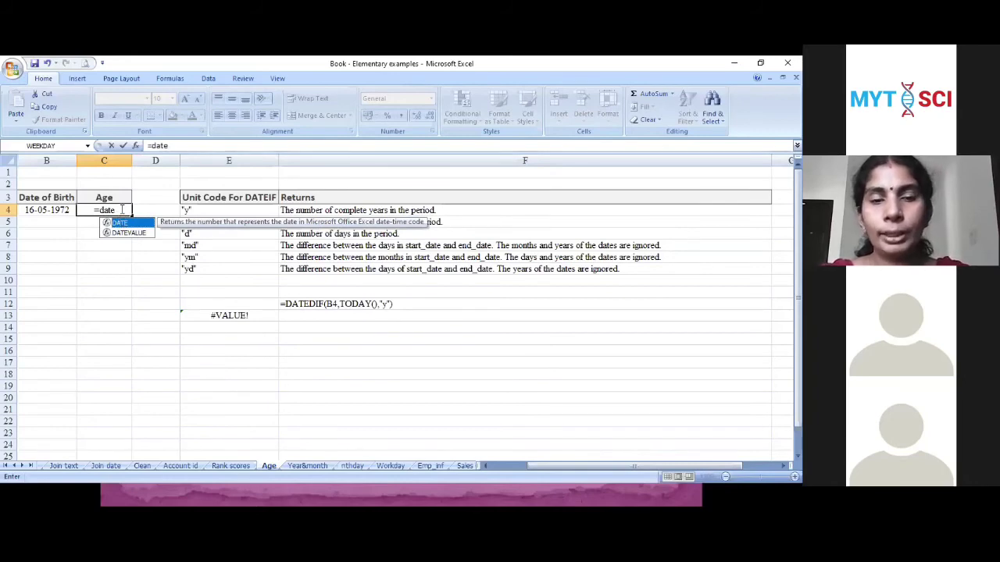
click(122, 210)
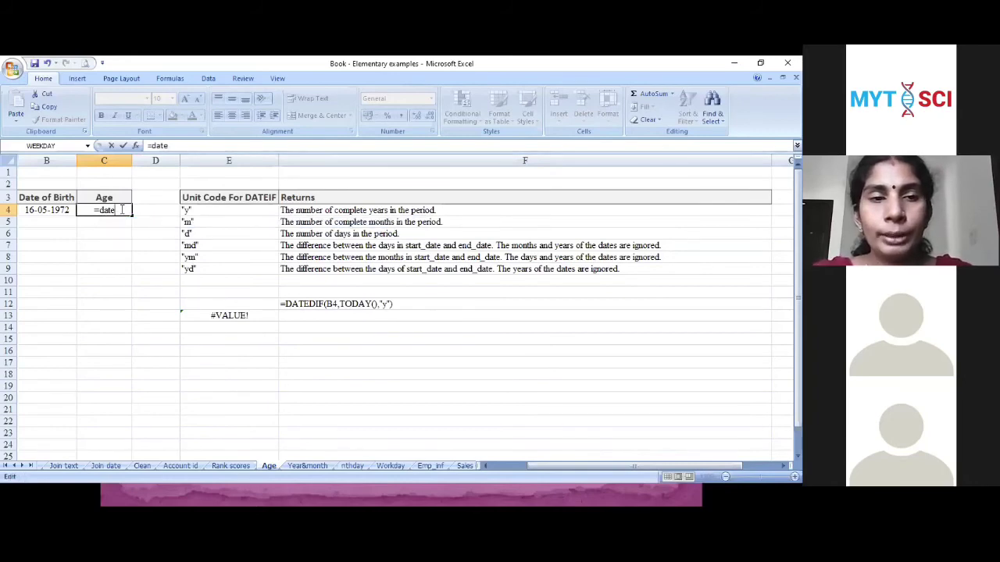
key(BackSpace)
key(BackSpace)
key(BackSpace)
key(BackSpace)
key(BackSpace)
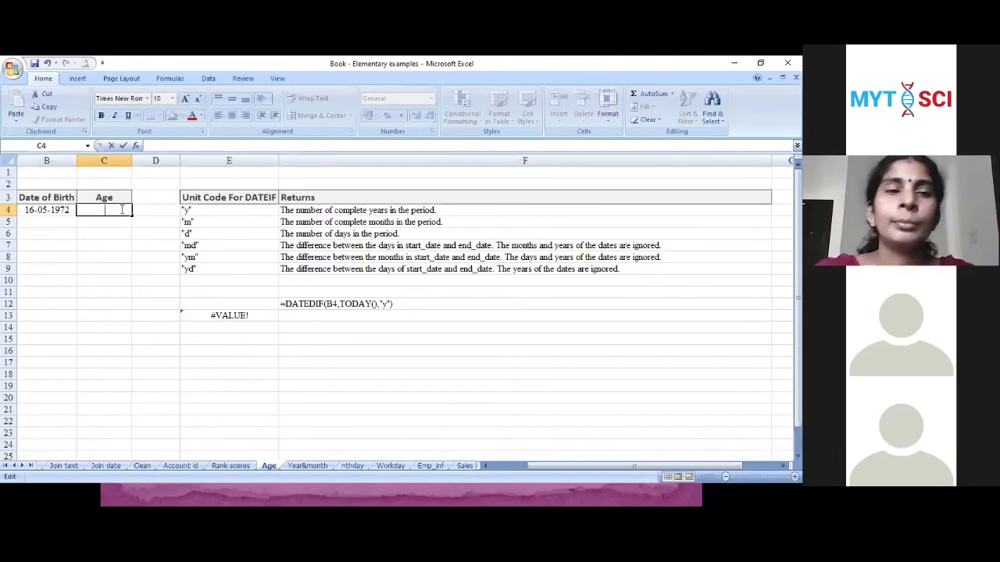
text(=da)
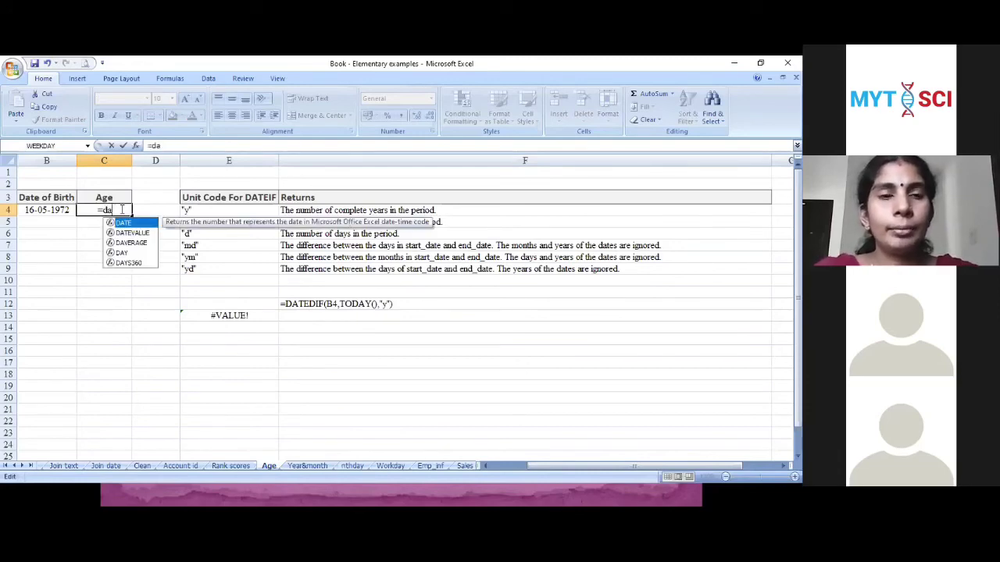
text(te)
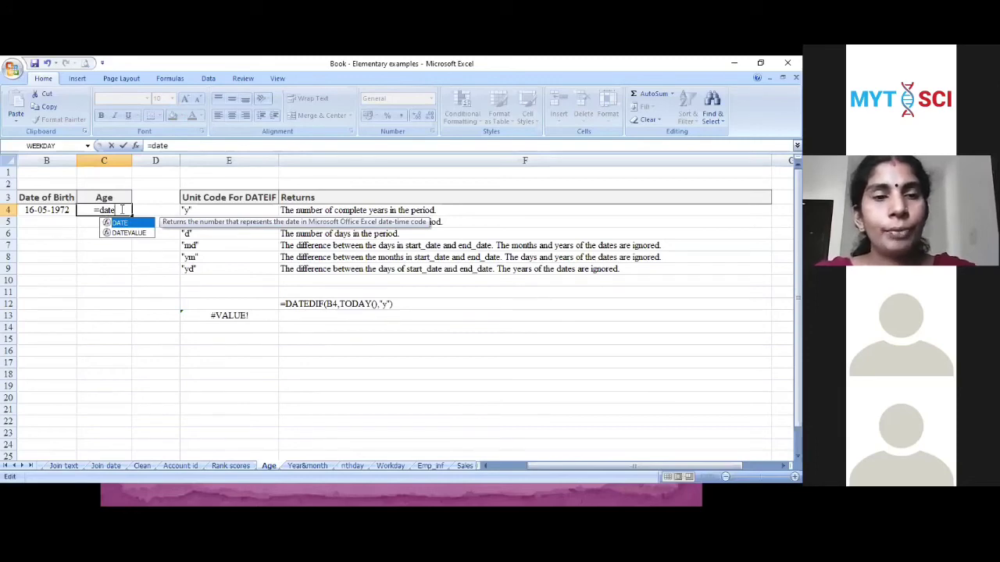
text(d)
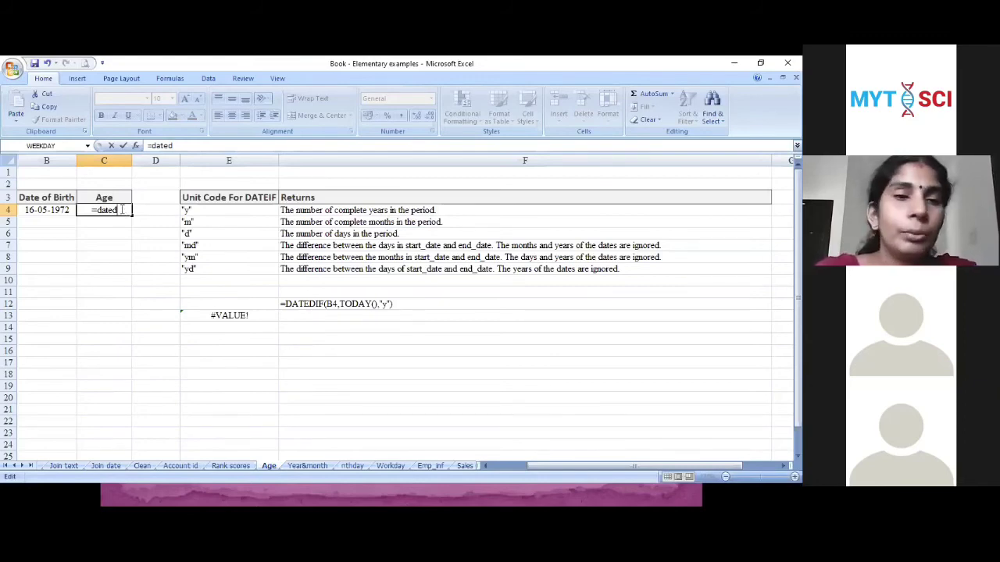
key(BackSpace)
key(BackSpace)
key(BackSpace)
key(BackSpace)
key(BackSpace)
key(BackSpace)
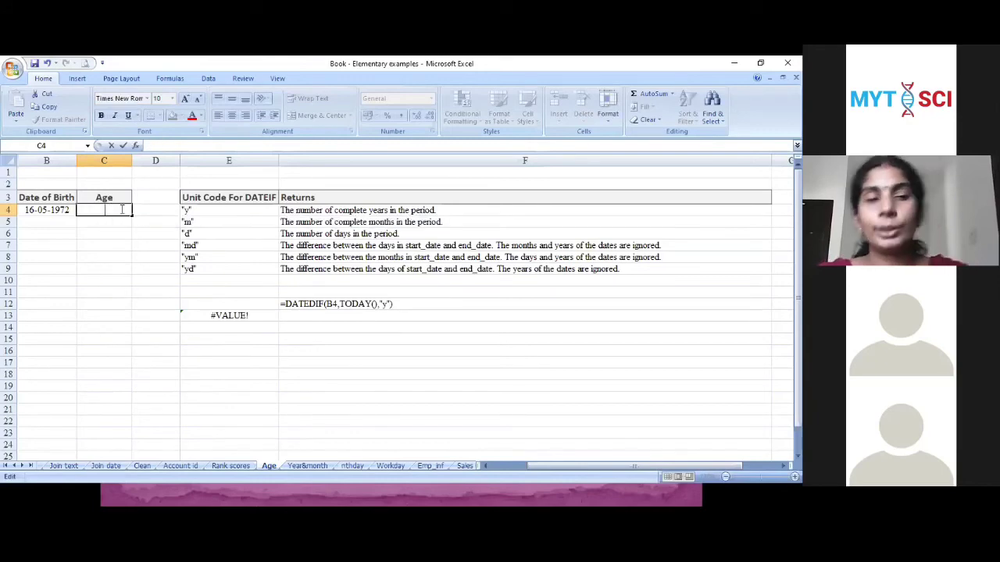
click(223, 337)
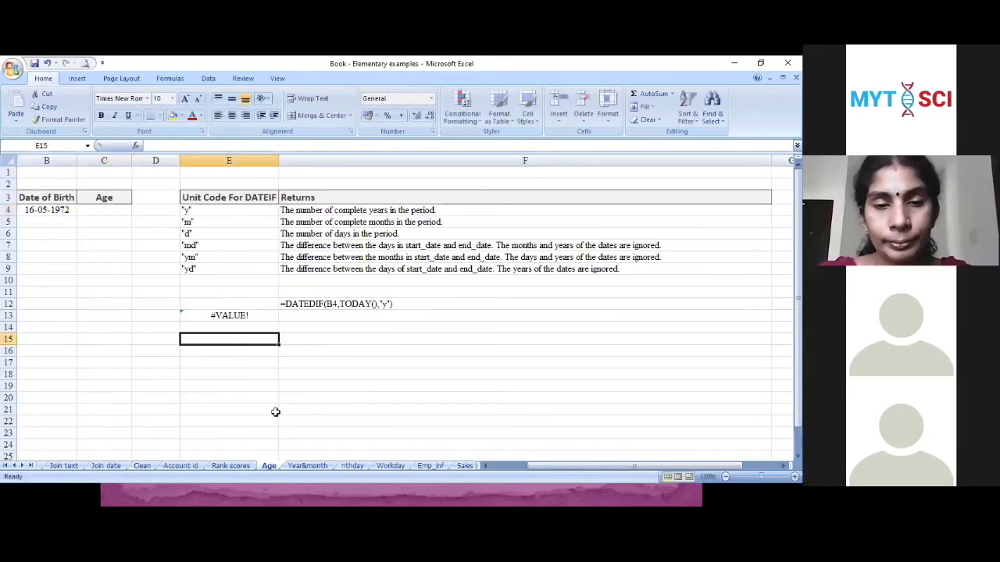
Open the Year&month sheet, then switch to the presentation to review the "Calculating the Number of Years and Months between Dates" slide
click(306, 466)
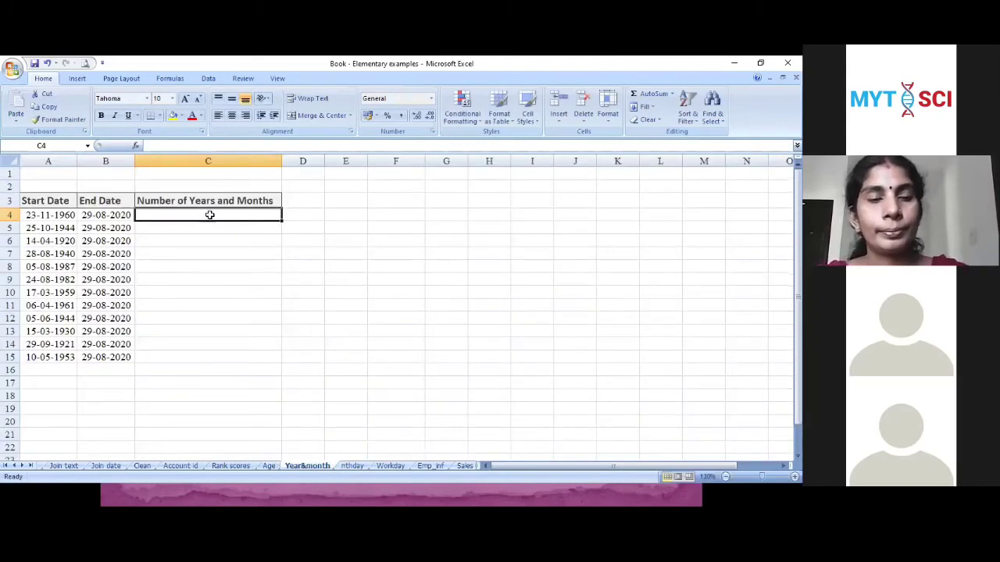
key(alt+Tab)
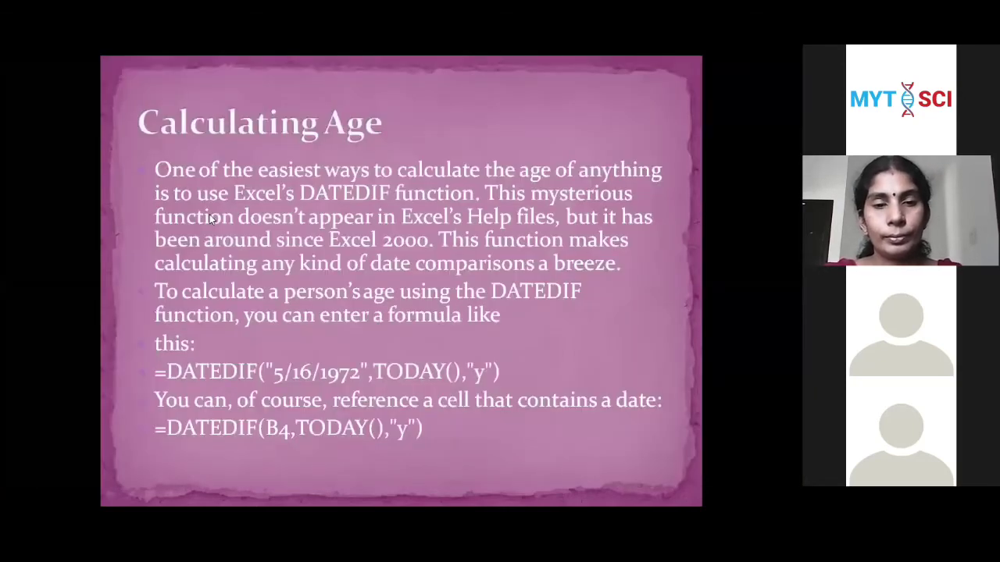
click(210, 219)
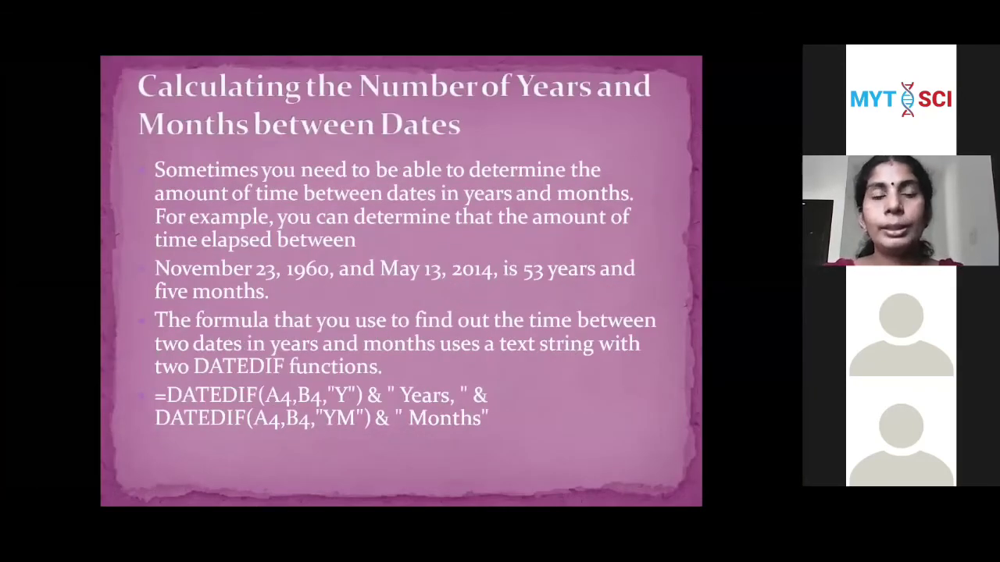
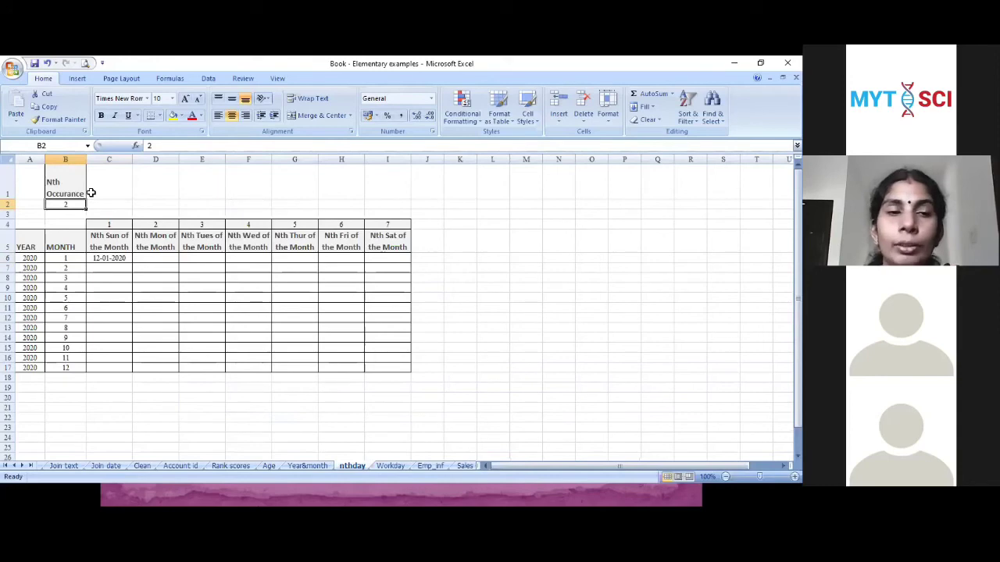
Check the first row's year, month and formula on the nthday sheet, and fill the C6 formula across to I6
click(28, 258)
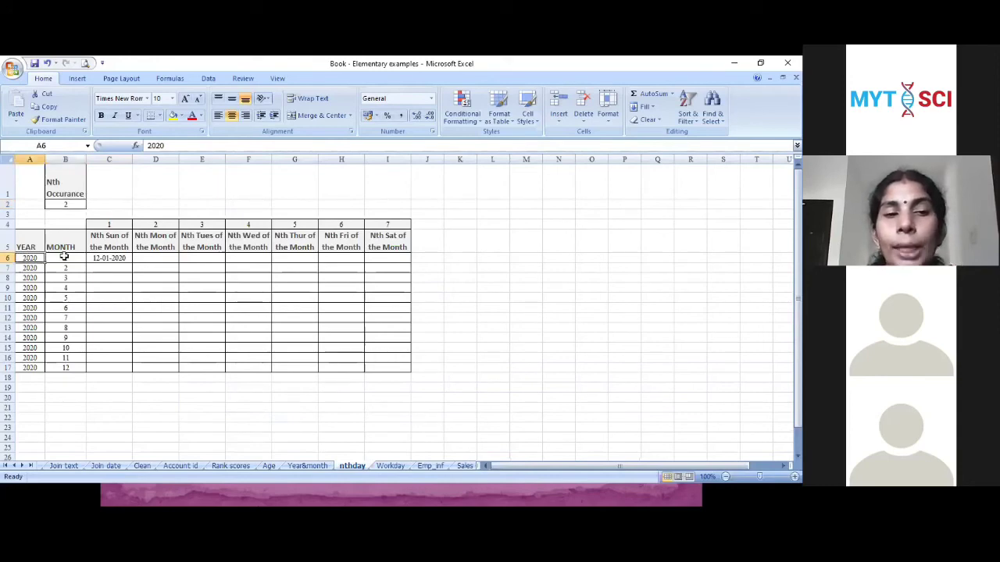
click(65, 257)
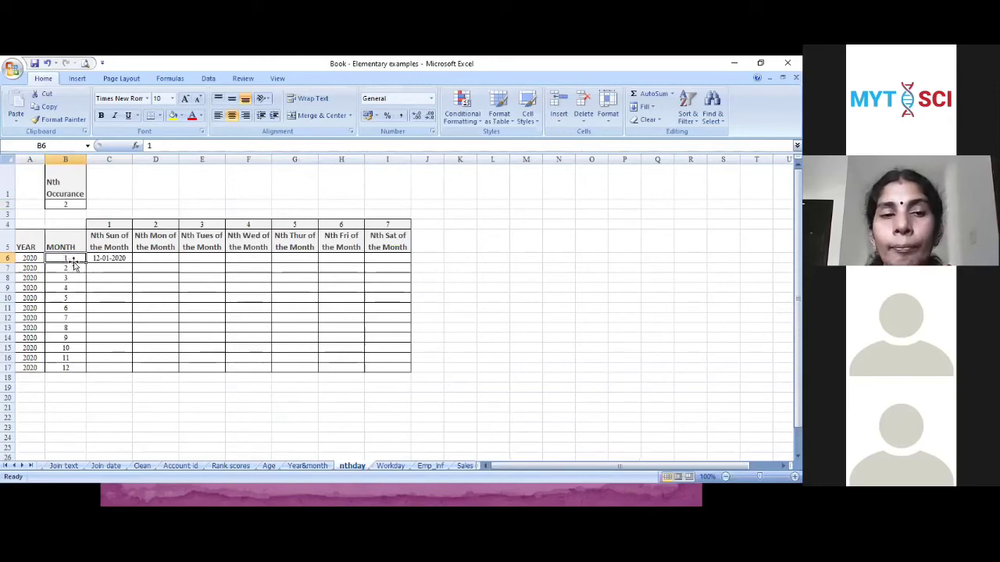
click(114, 257)
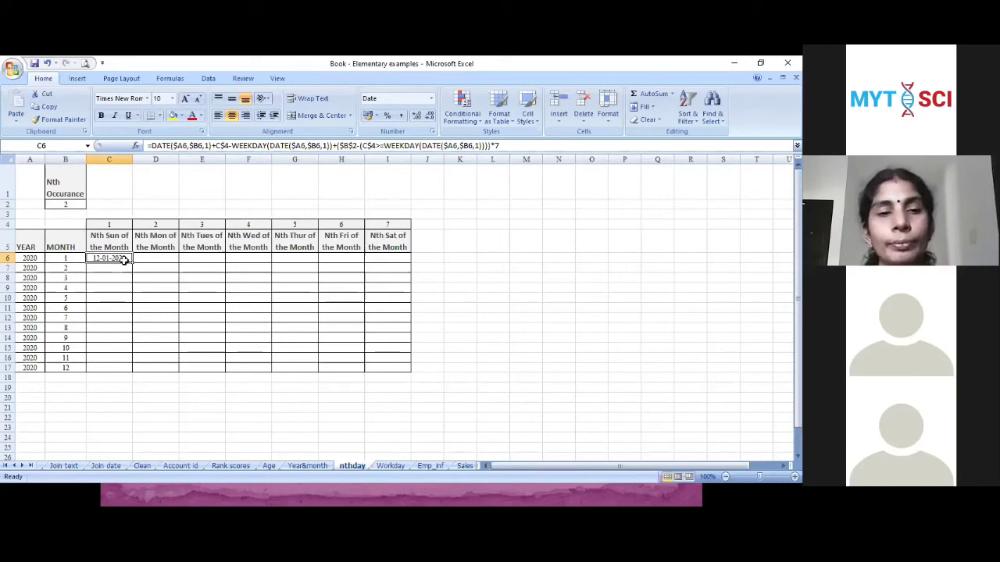
drag(133, 264, 392, 263)
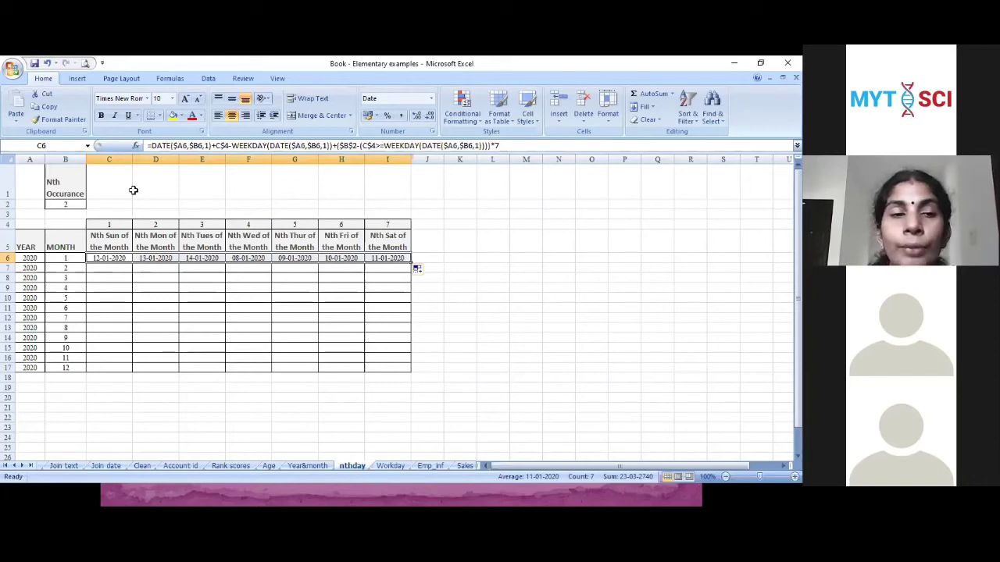
Set the Nth occurrence in B2 to 3 and check the January dates in C6 through E6
click(65, 204)
text(3)
key(Return)
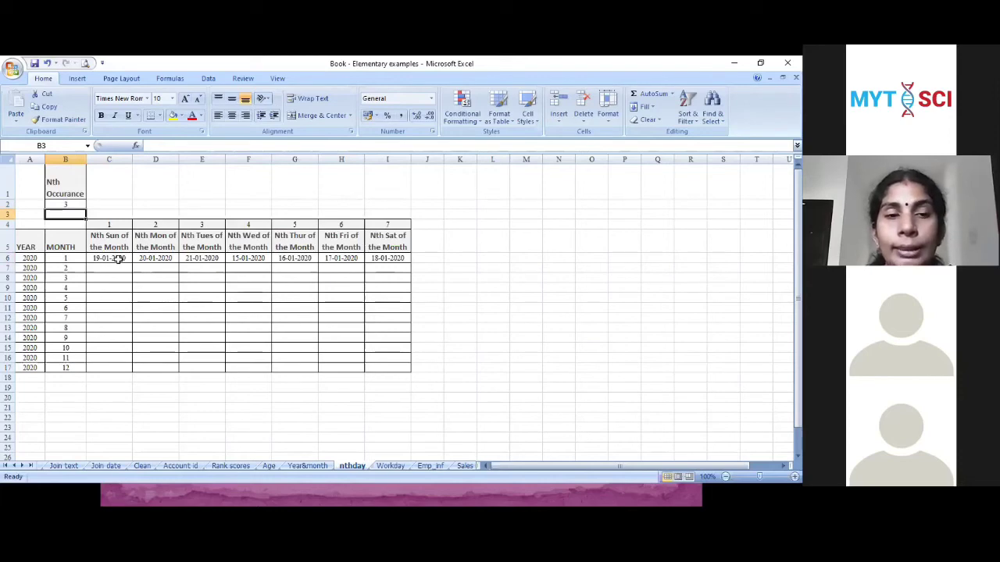
click(117, 260)
key(Right)
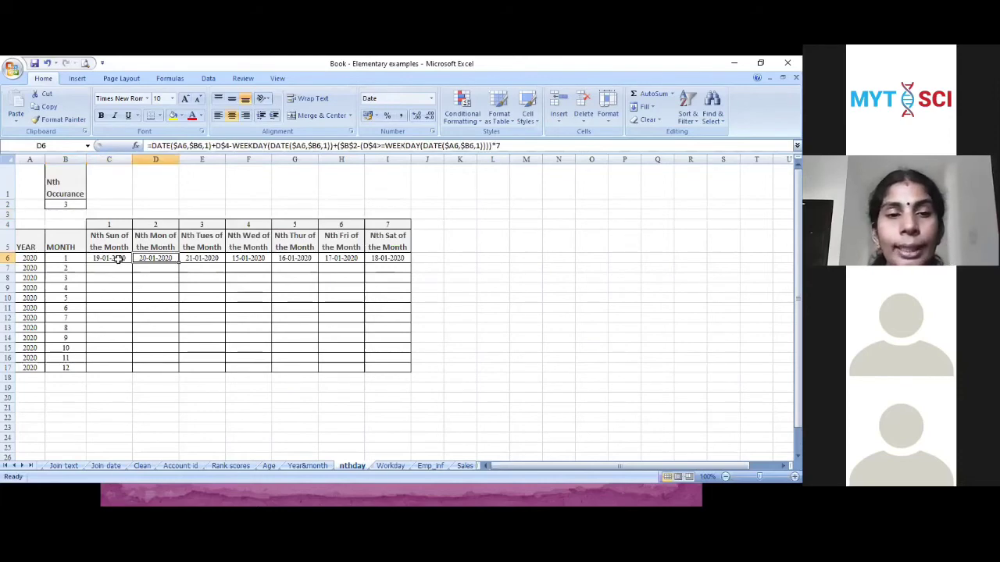
key(Right)
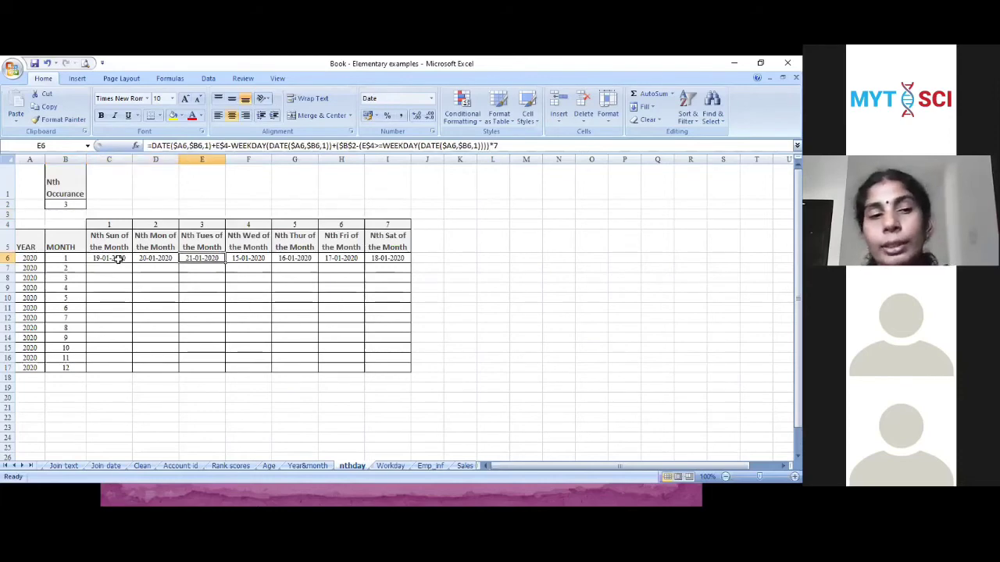
Fill the Nth weekday formula from C6 through the remaining months, covering C7:I17
click(107, 259)
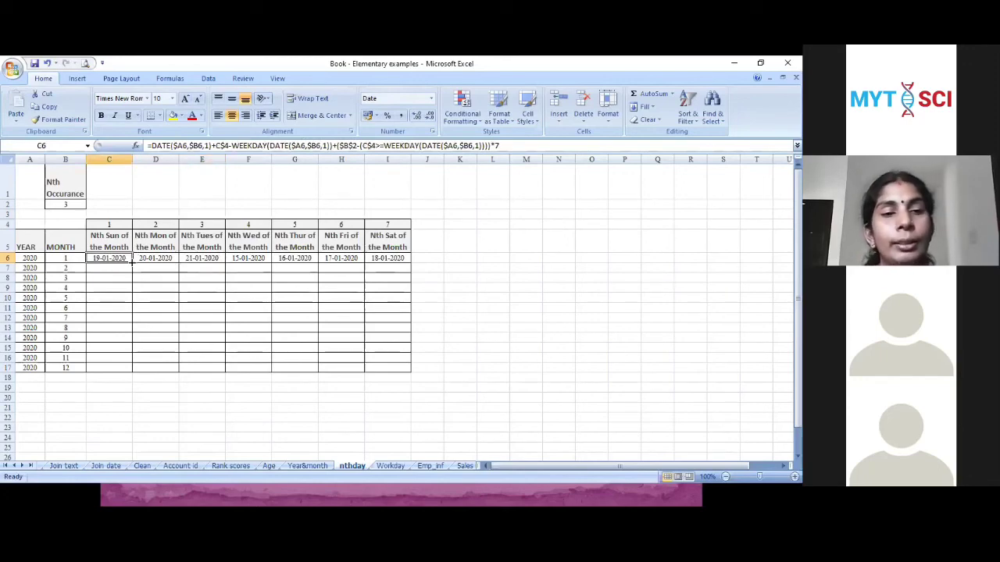
drag(133, 273, 134, 275)
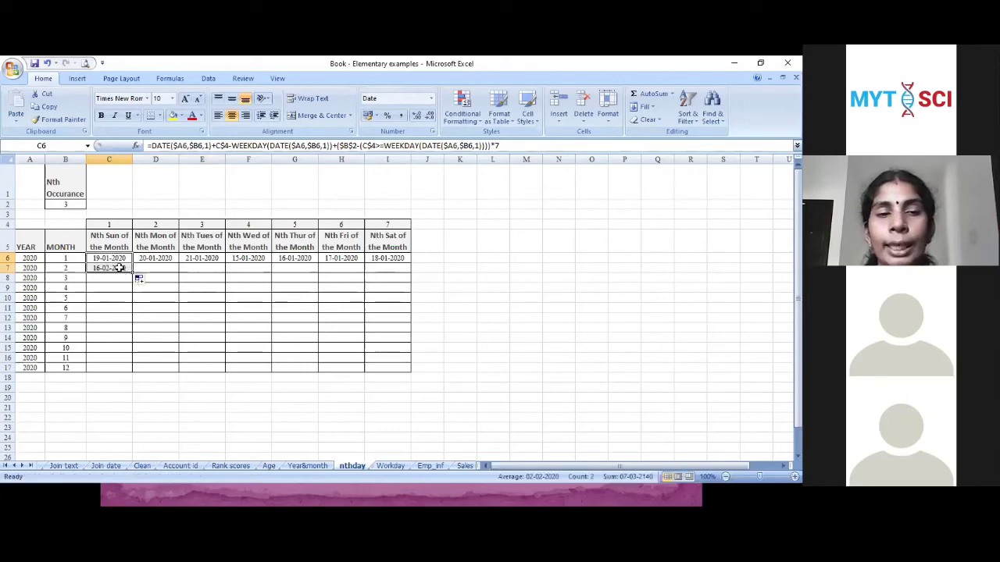
click(118, 268)
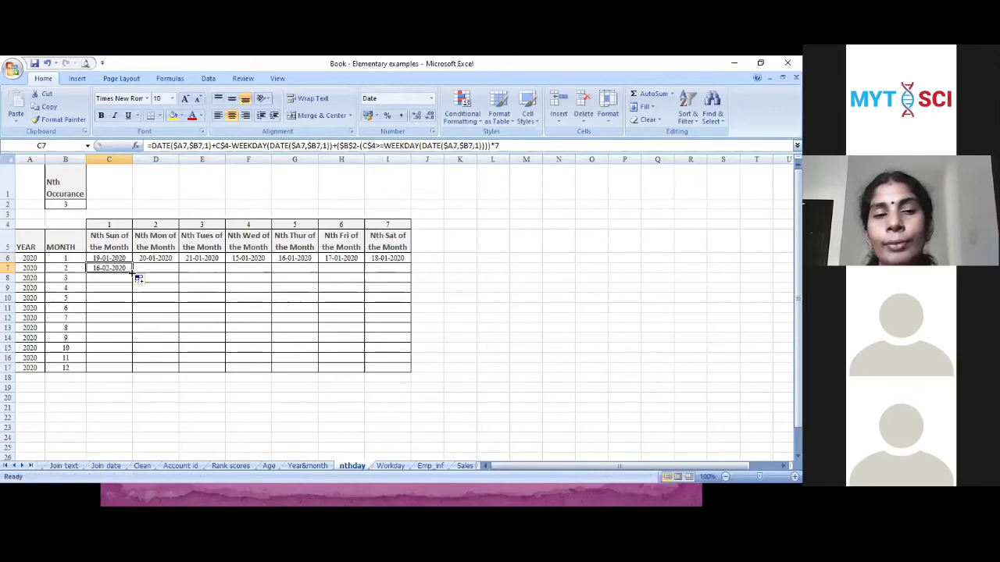
drag(134, 274, 404, 274)
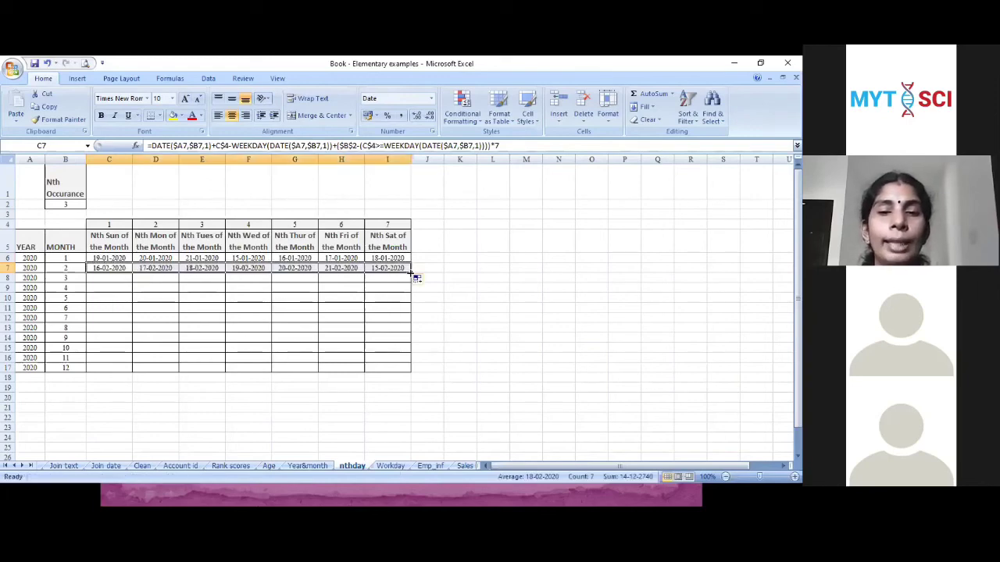
drag(411, 273, 410, 372)
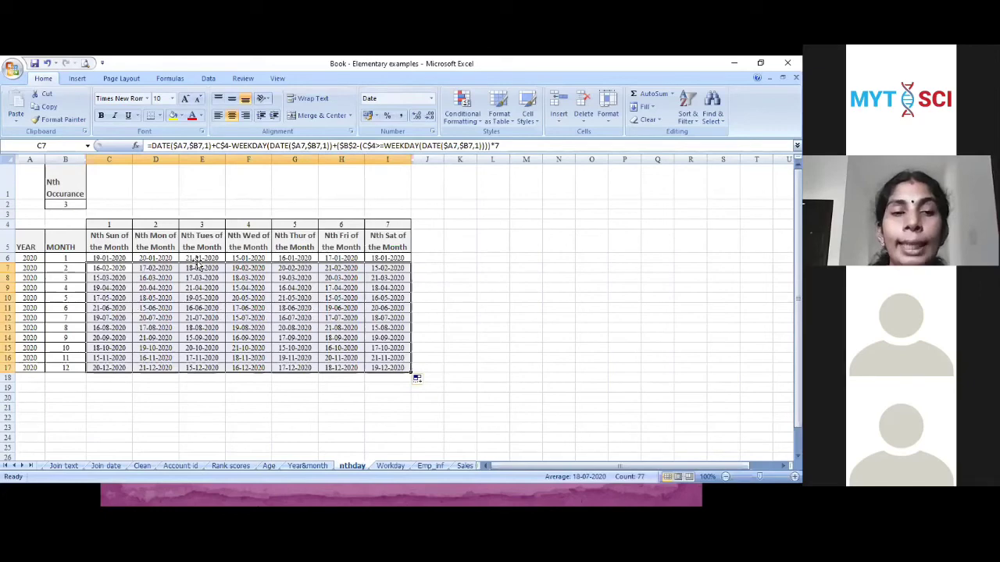
Examine the DATE and WEEKDAY formula in C6 and its referenced cells without changing it
click(104, 257)
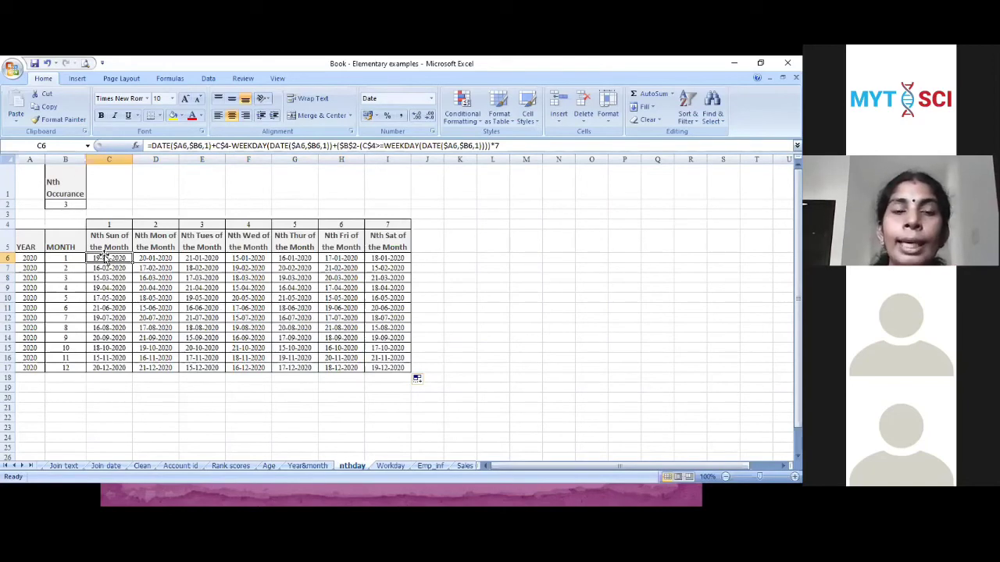
click(165, 146)
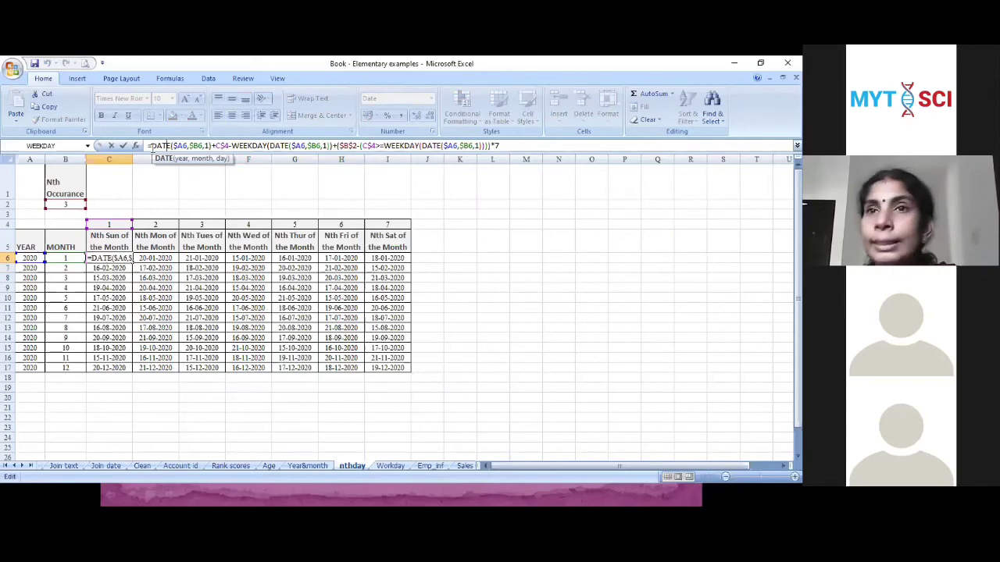
click(150, 146)
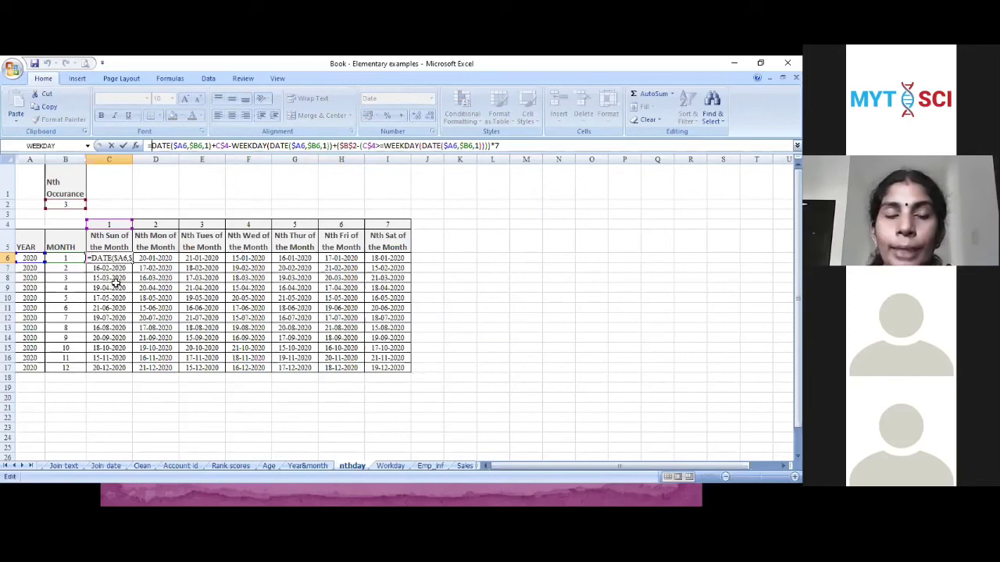
key(Return)
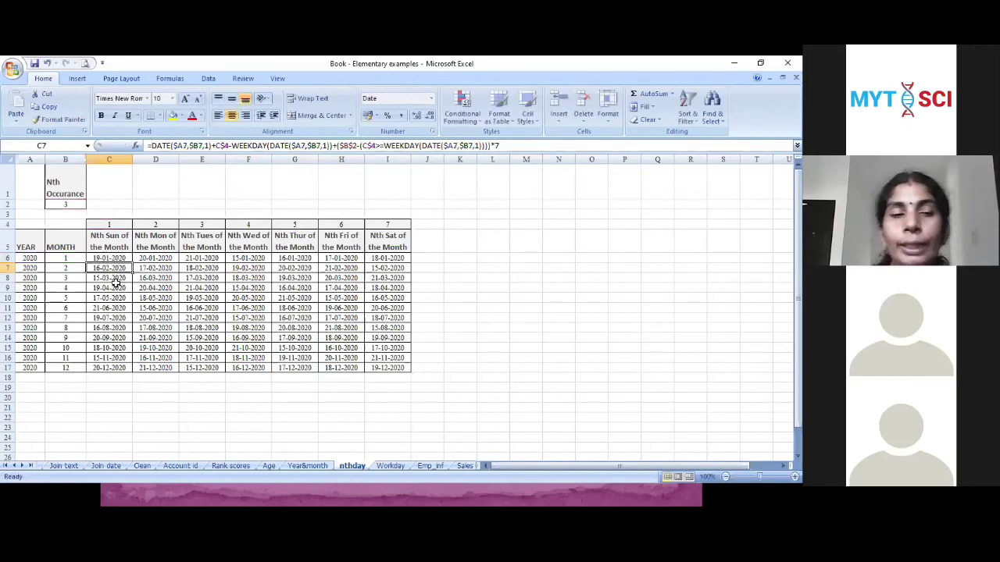
Set the year in A6 to 2025 and copy it down the YEAR column to A17
click(31, 258)
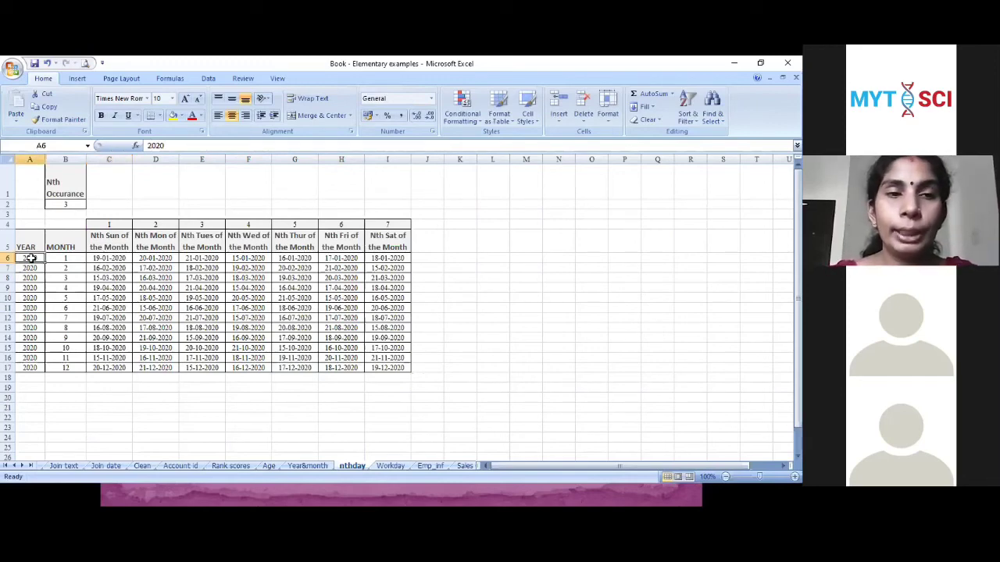
text(20)
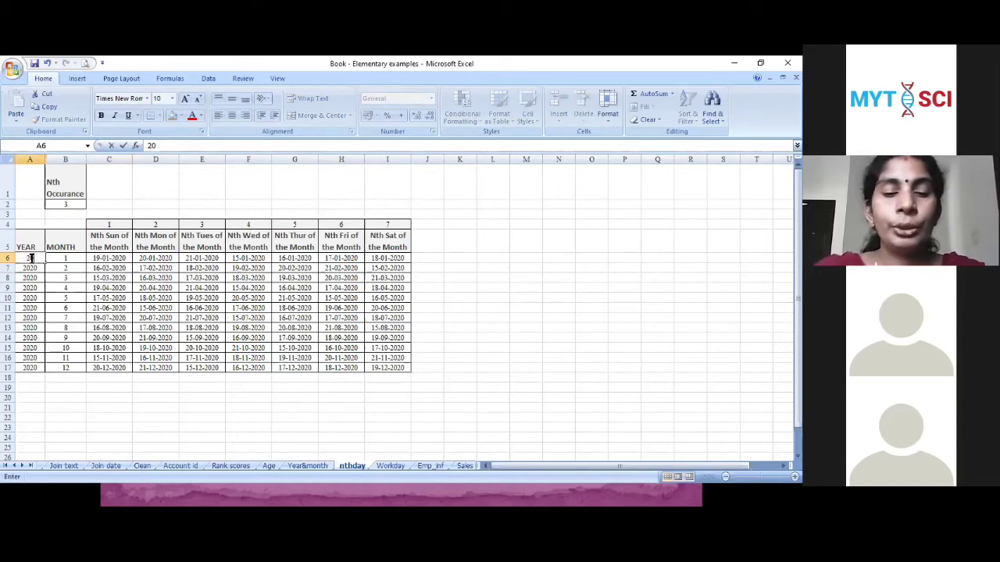
text(25)
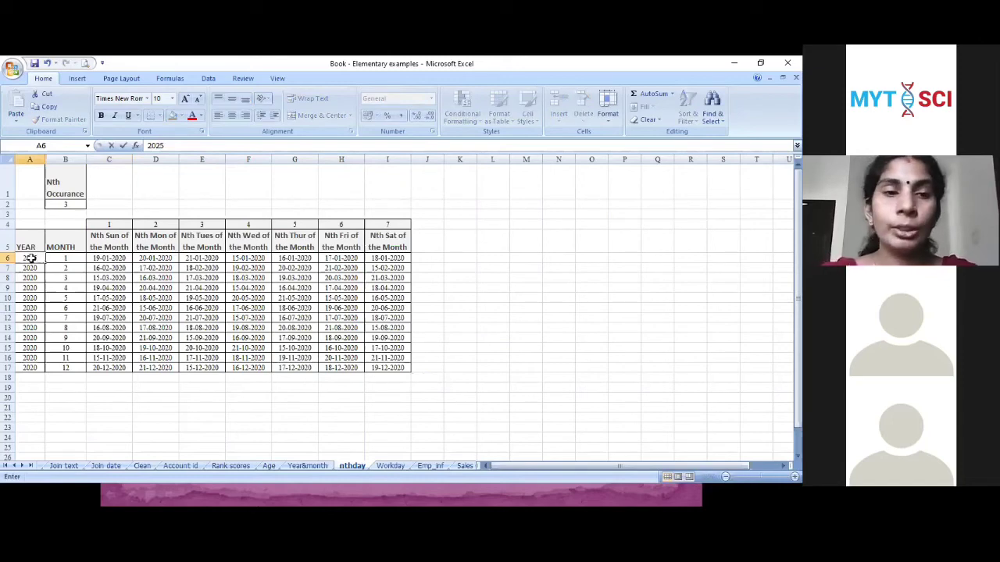
key(Return)
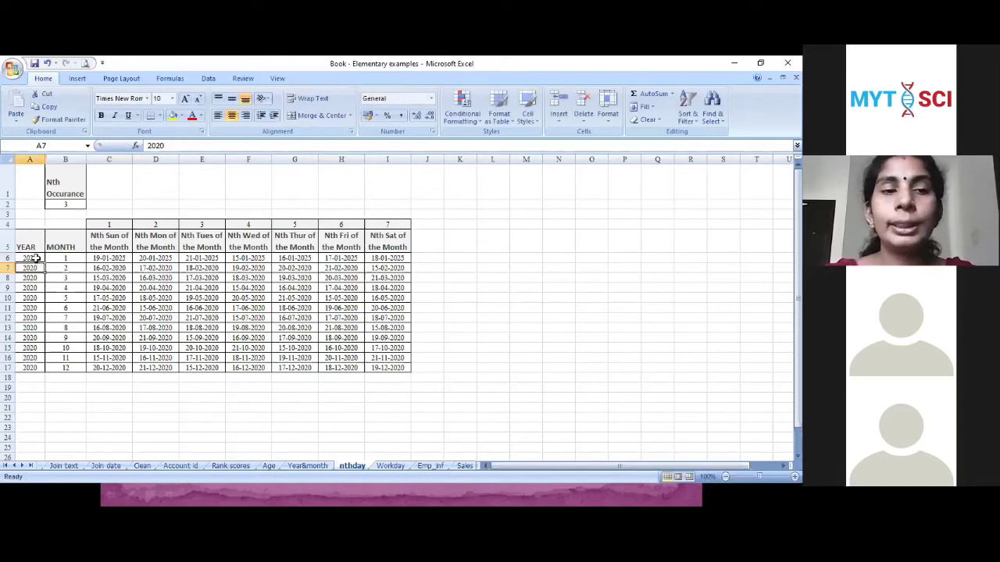
click(37, 259)
drag(44, 263, 44, 370)
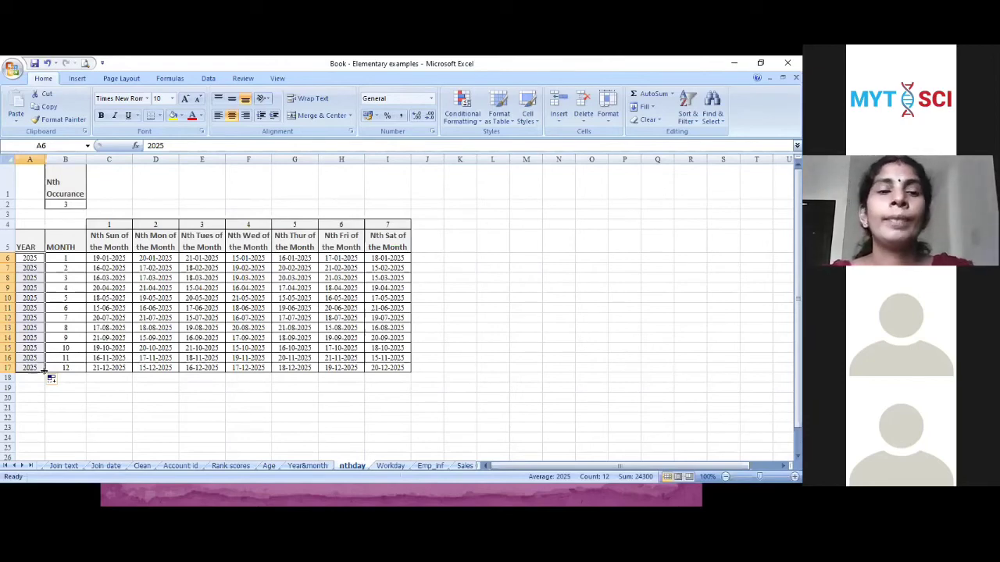
Review the Nth weekday and "Calculate Work Days" slides in the presentation, and return to Excel to open the Workday sheet
click(112, 257)
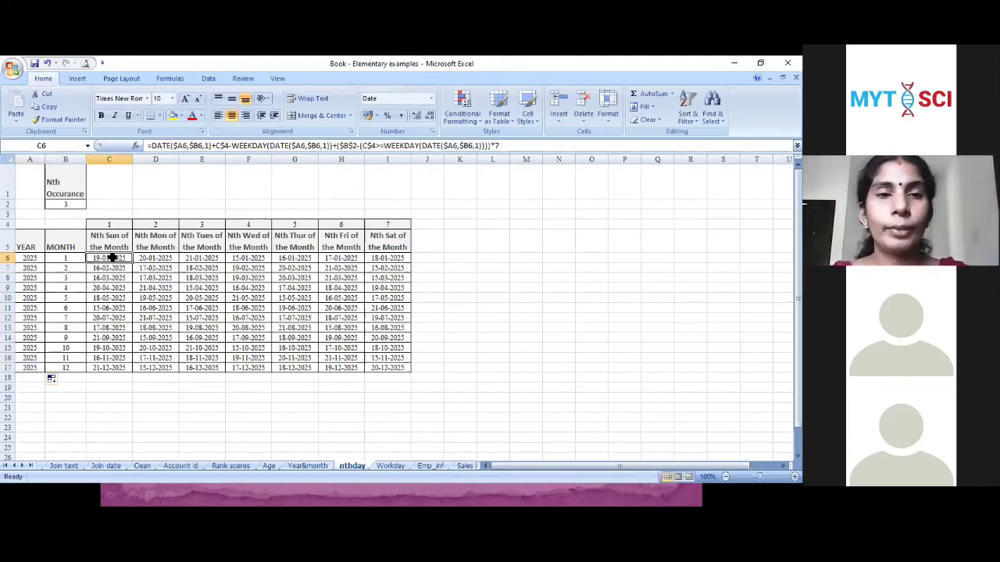
key(alt+Tab)
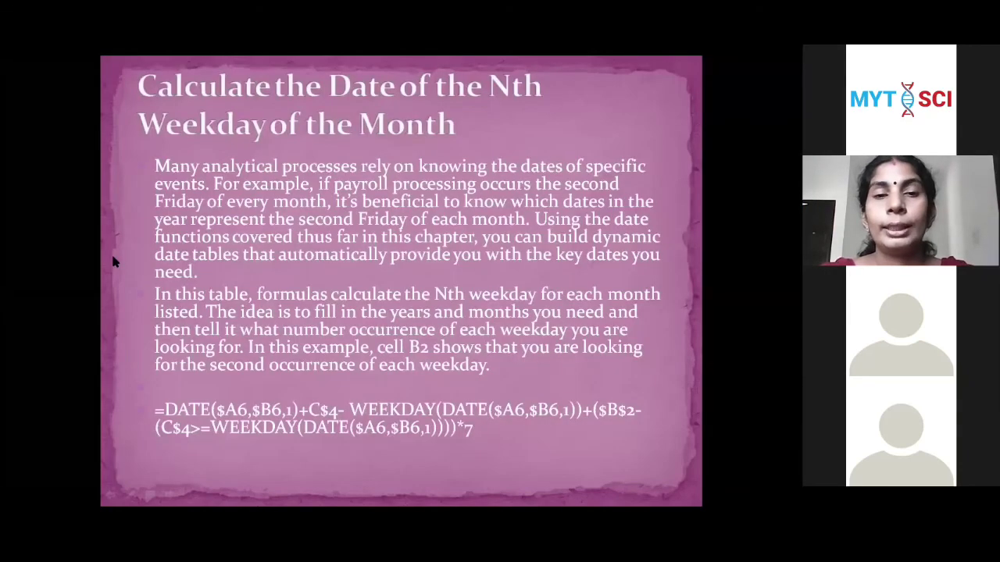
key(Right)
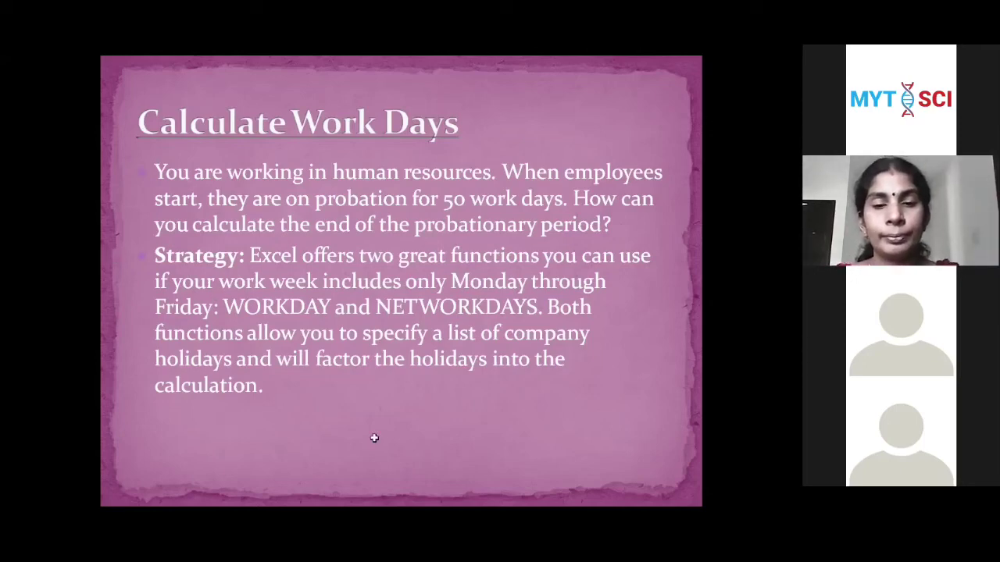
key(alt+Tab)
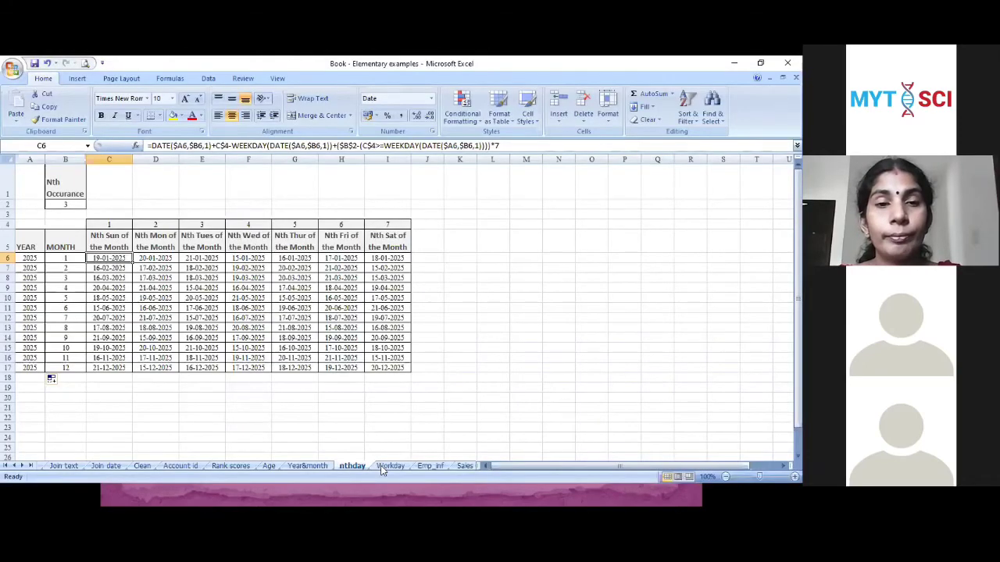
click(382, 466)
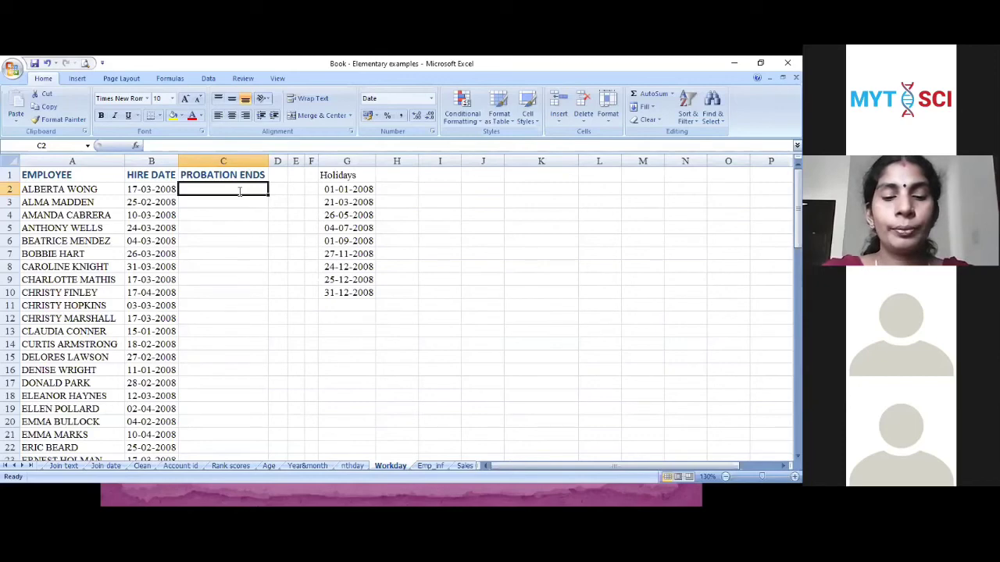
Enter =WORKDAY(B2,50,G2:G10) in C2 to calculate the first employee's probation end date
text(=wi)
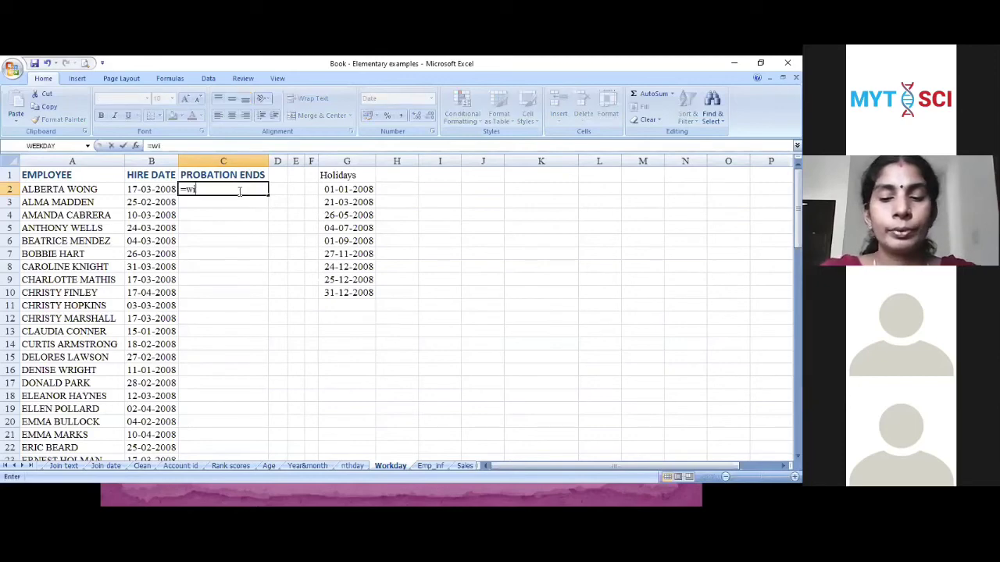
key(BackSpace)
text(ork)
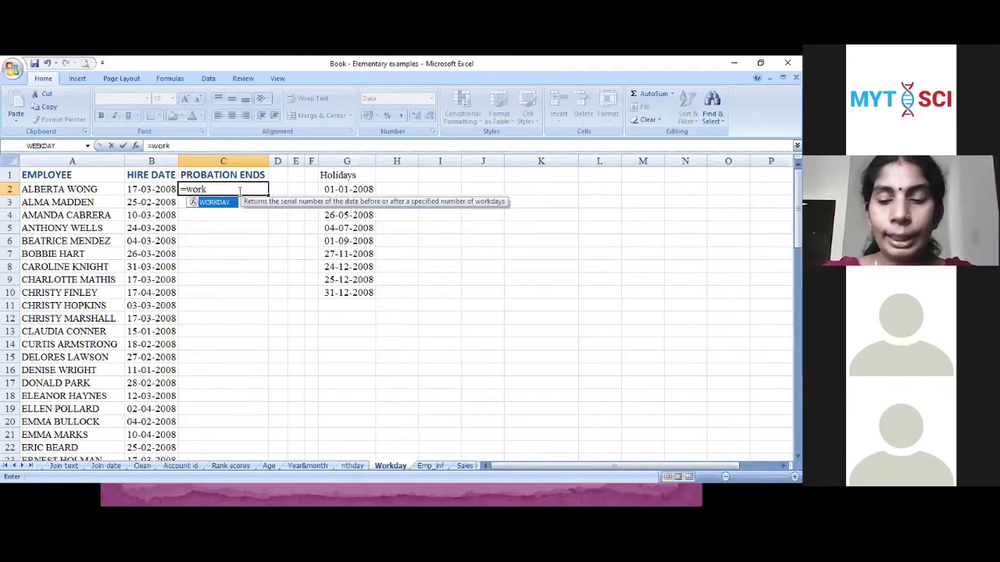
key(Tab)
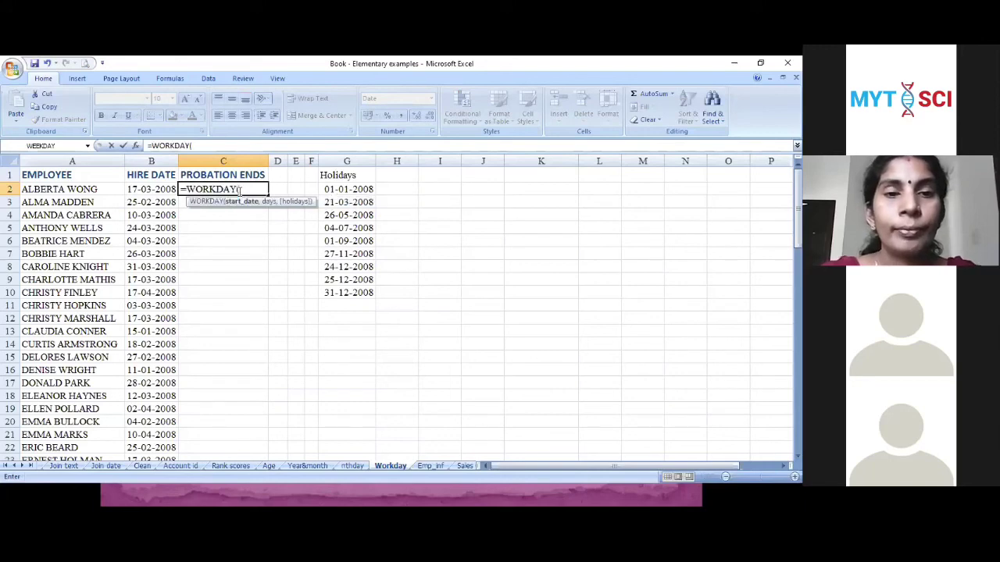
click(150, 189)
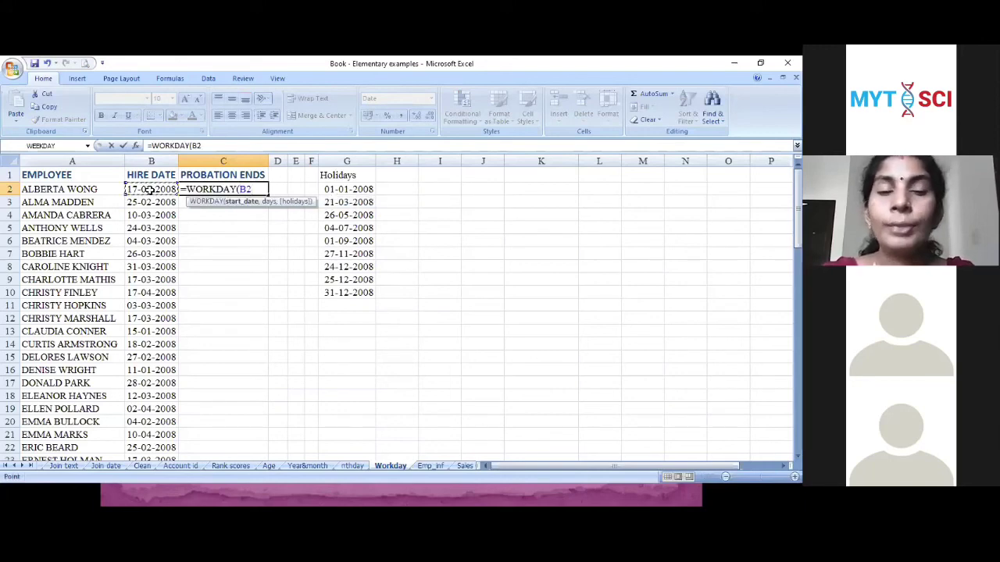
text(,)
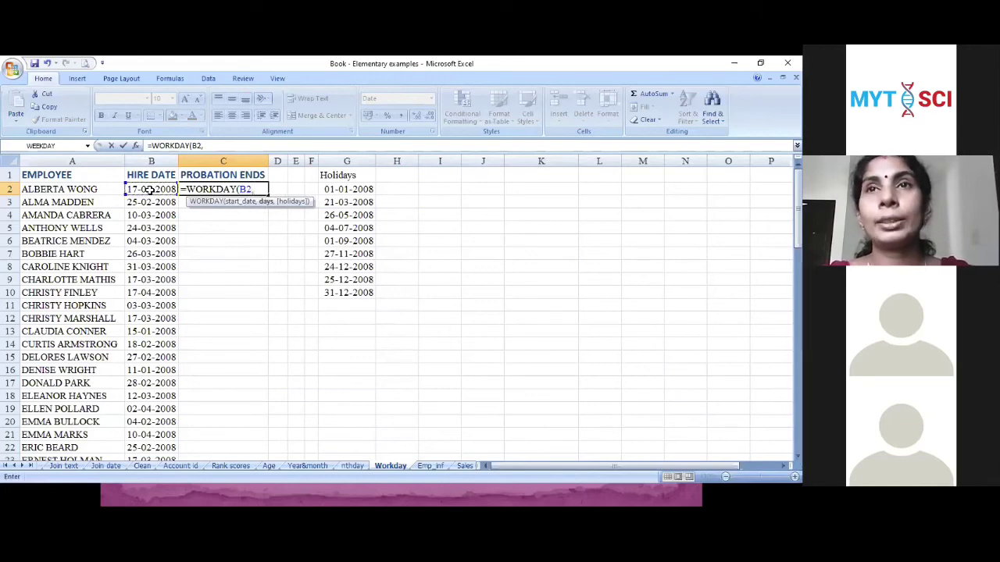
text(50,)
drag(338, 188, 342, 290)
text())
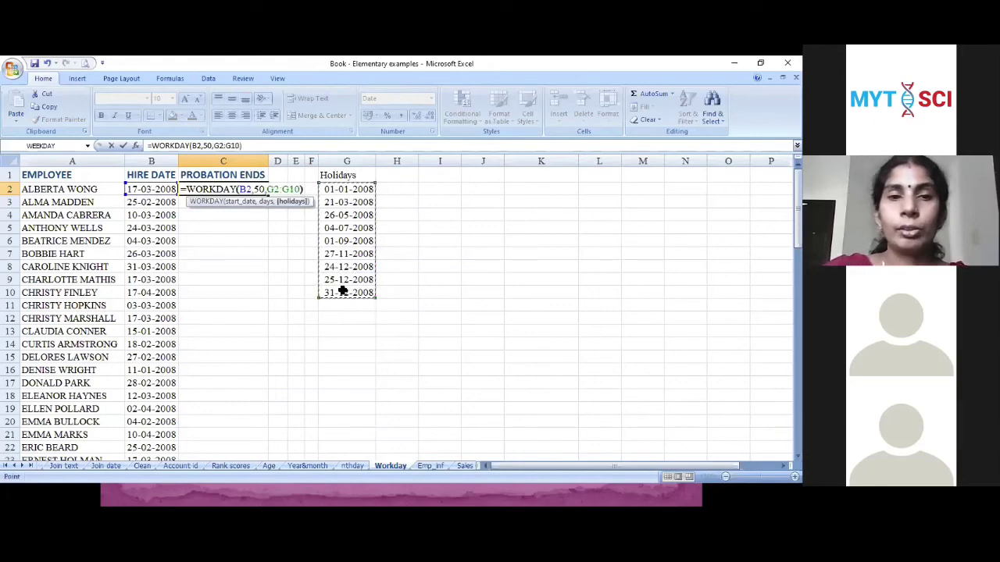
key(Return)
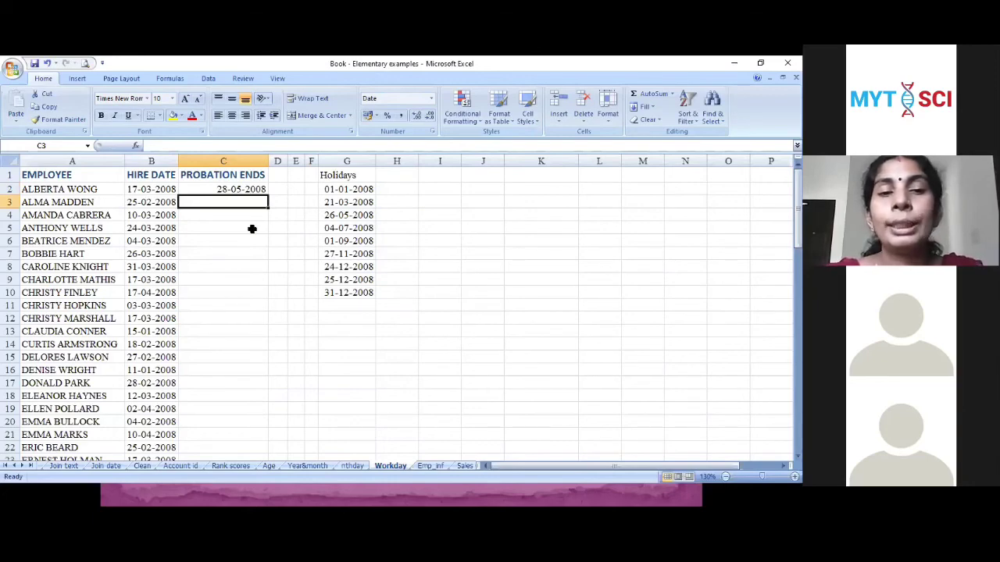
Make the holidays range in the C2 formula absolute as $G$2:$G$10 and fill the formula down to C21
click(237, 189)
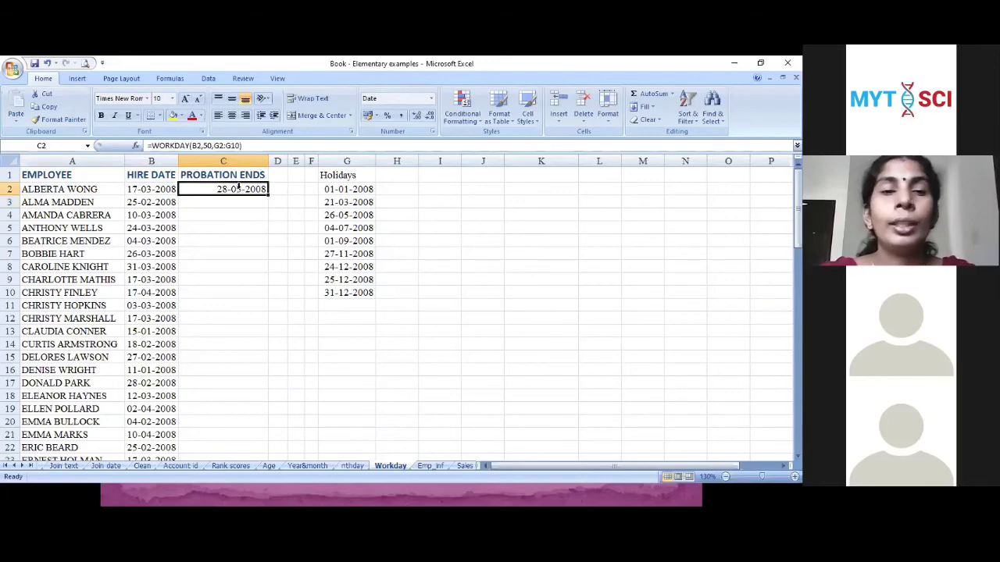
click(221, 145)
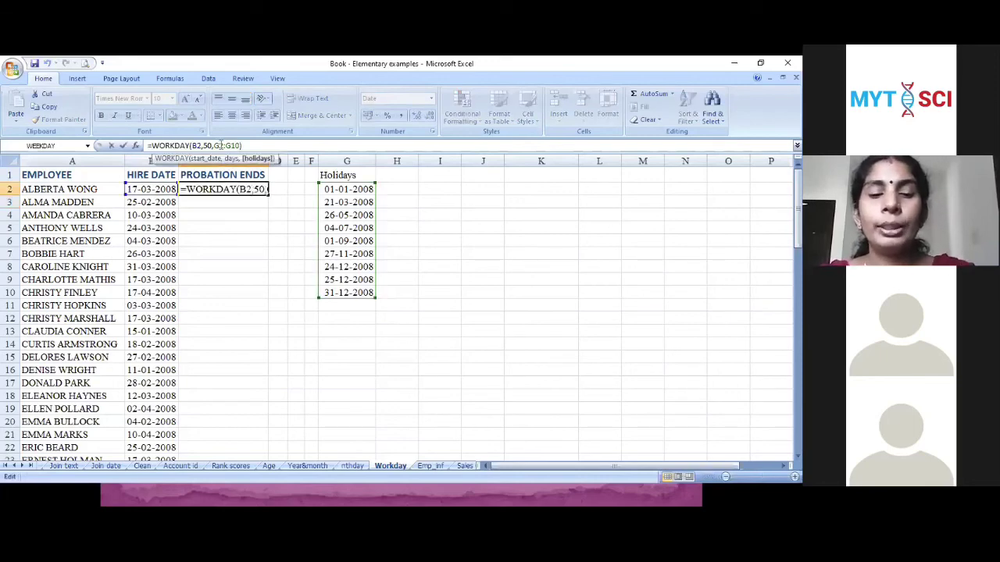
key(F4)
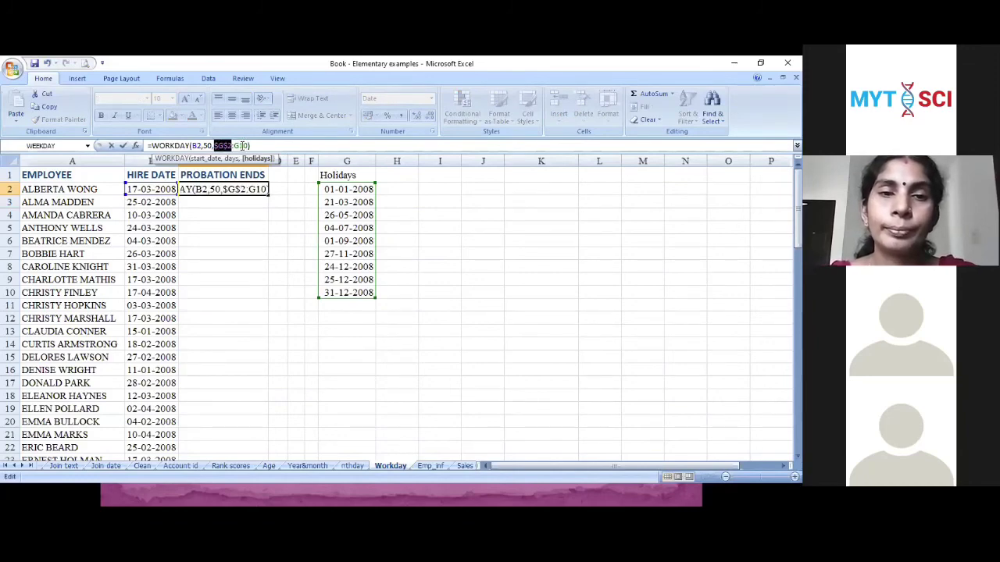
click(234, 145)
key(F4)
key(Return)
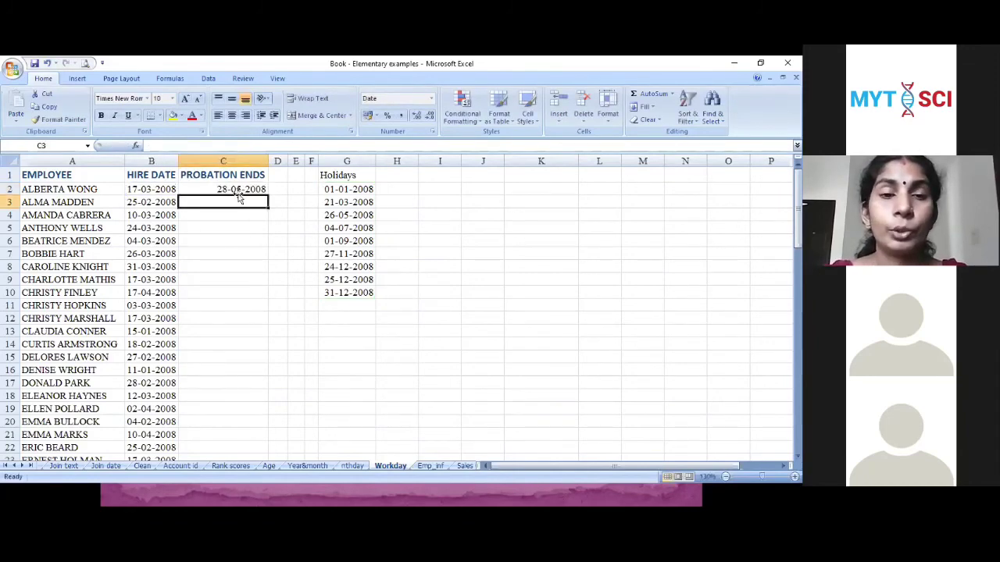
click(264, 193)
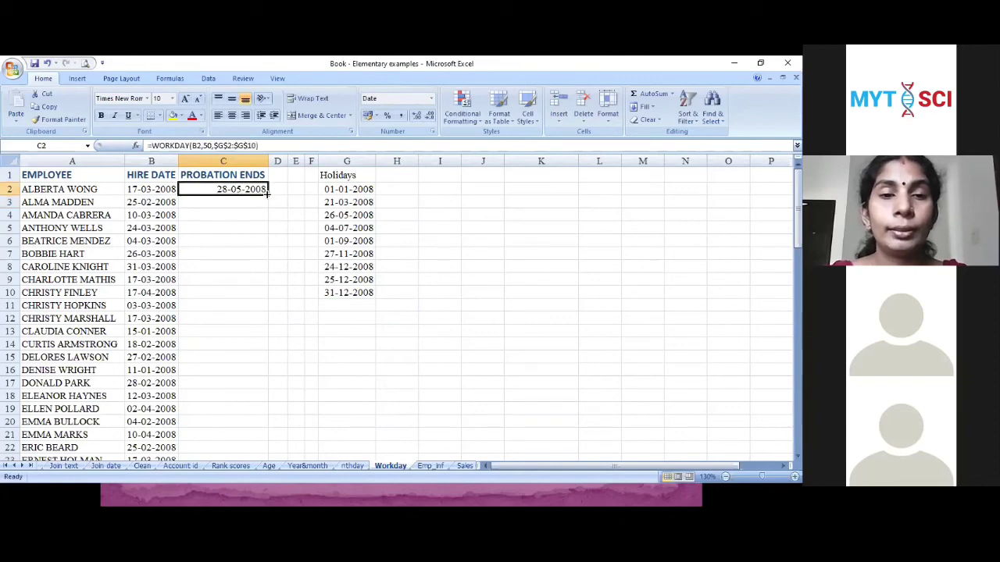
drag(266, 194, 258, 434)
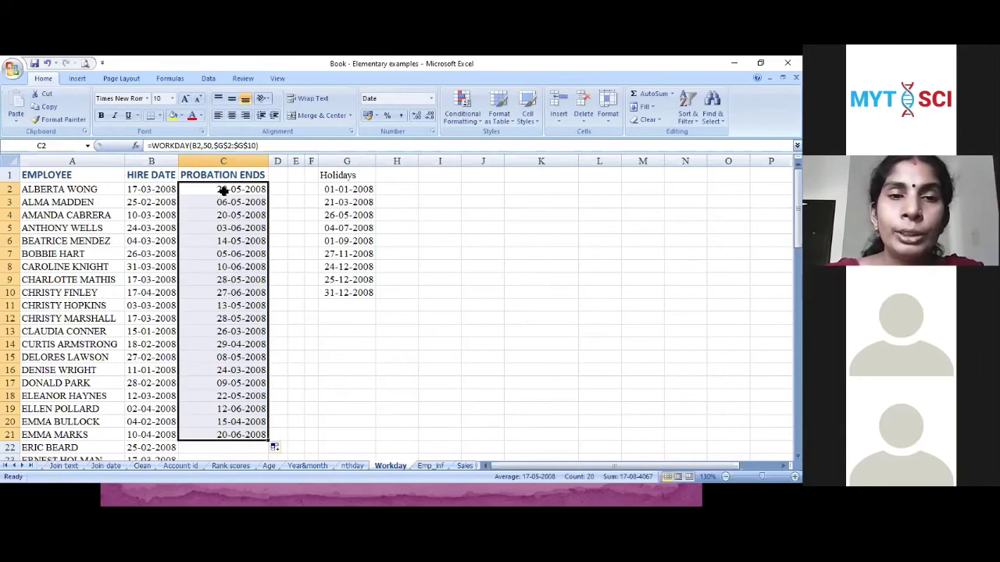
Examine the copied WORKDAY formulas down the PROBATION ENDS column from C2 to C20 and return to C2
key(Down)
key(Down)
key(Down)
key(Down)
key(Down)
key(Down)
key(Down)
key(Down)
key(Down)
key(Down)
key(Down)
key(Down)
key(Down)
key(Down)
key(Down)
key(Down)
key(Down)
key(Down)
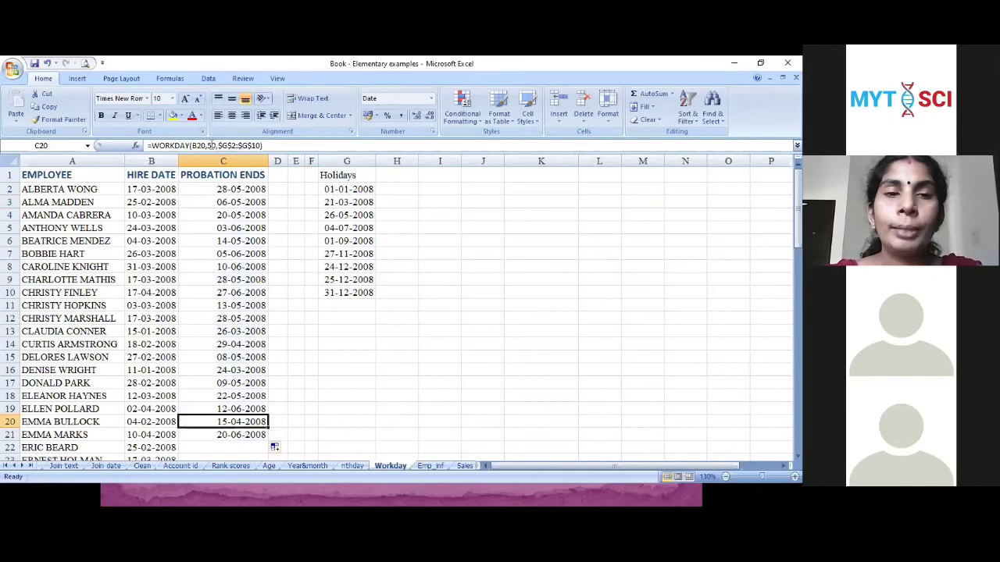
key(Up)
key(Up)
key(Up)
key(Up)
key(Up)
key(Up)
key(Up)
key(Up)
key(Up)
key(Up)
key(Up)
key(Up)
key(Up)
key(Up)
key(Up)
key(Up)
key(Up)
key(Up)
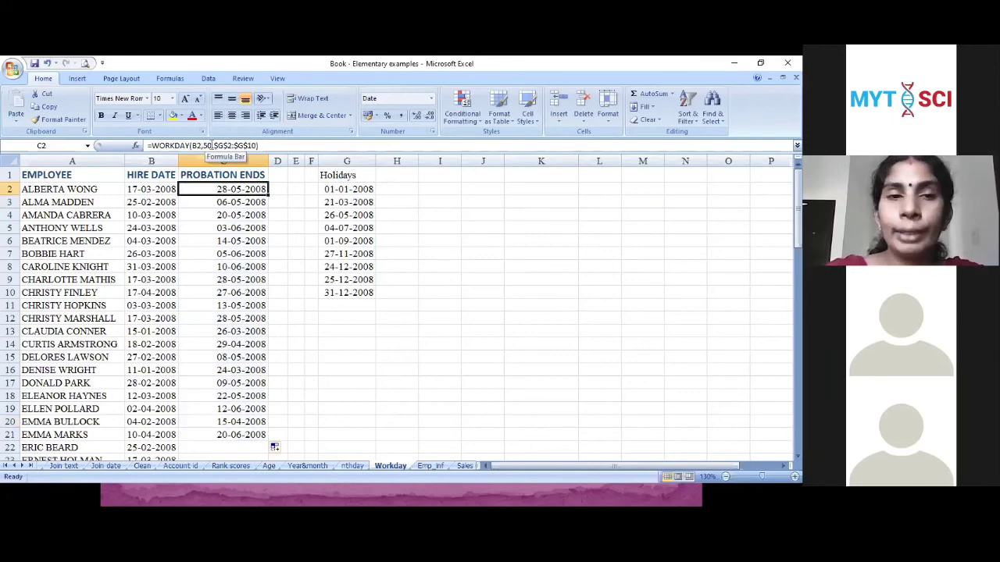
Set the days argument of the WORKDAY formula in C2 to 365 and fill it down to C21
click(211, 146)
key(BackSpace)
key(BackSpace)
key(BackSpace)
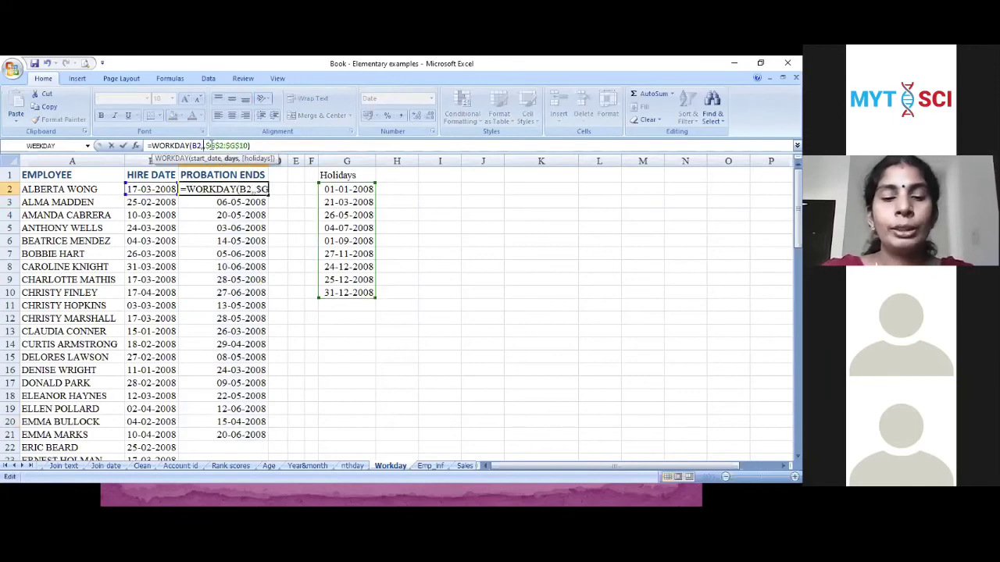
text(365)
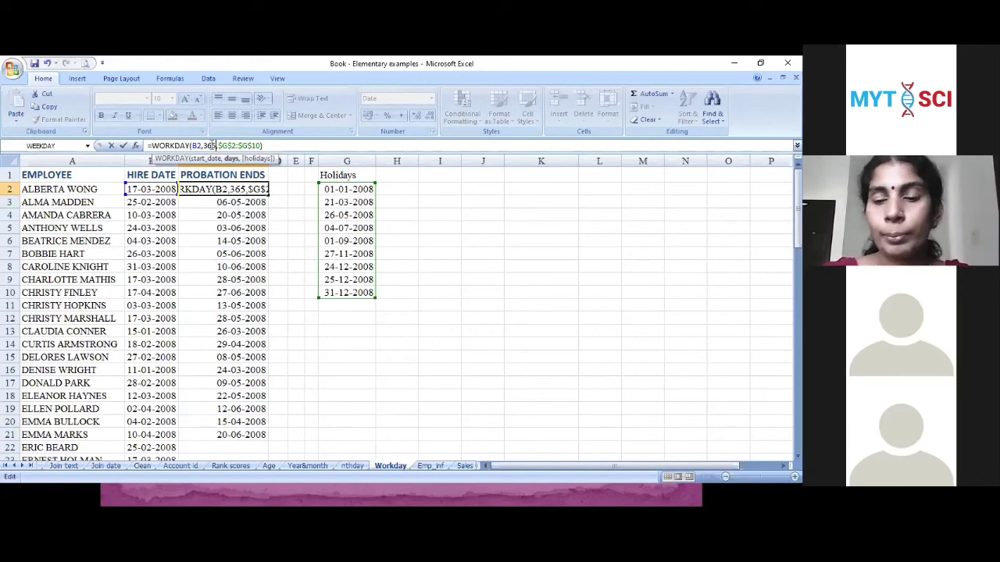
key(Return)
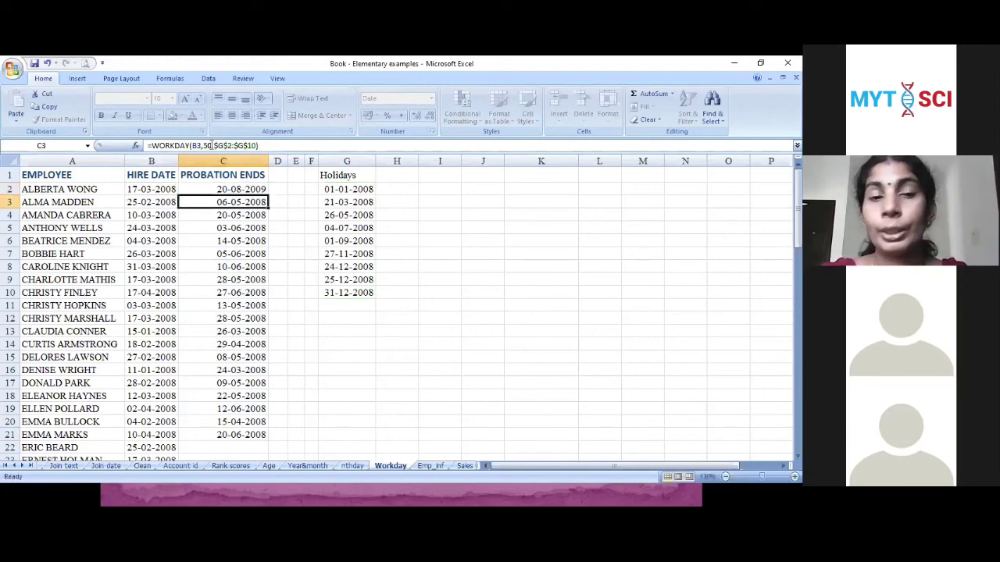
click(228, 188)
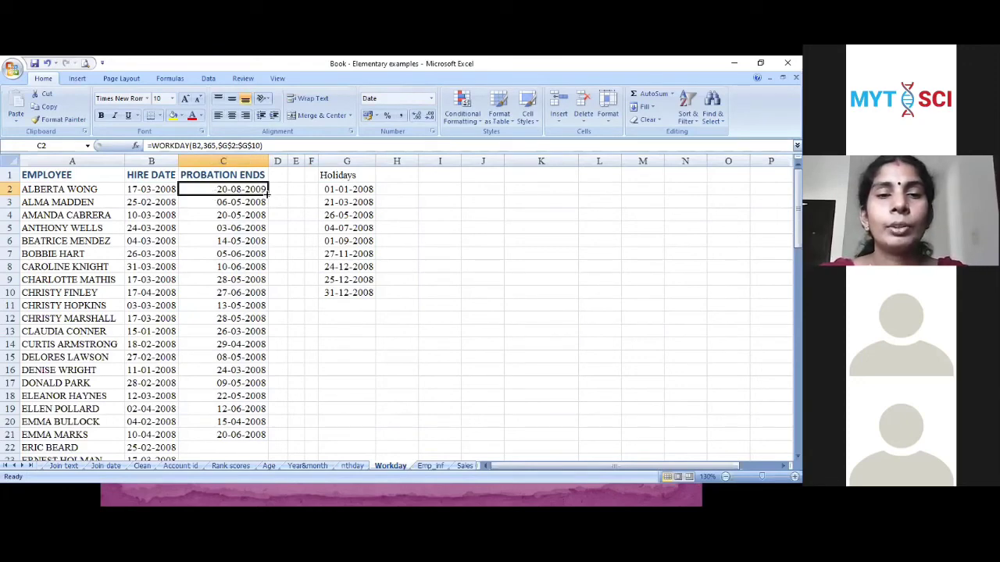
drag(266, 194, 266, 437)
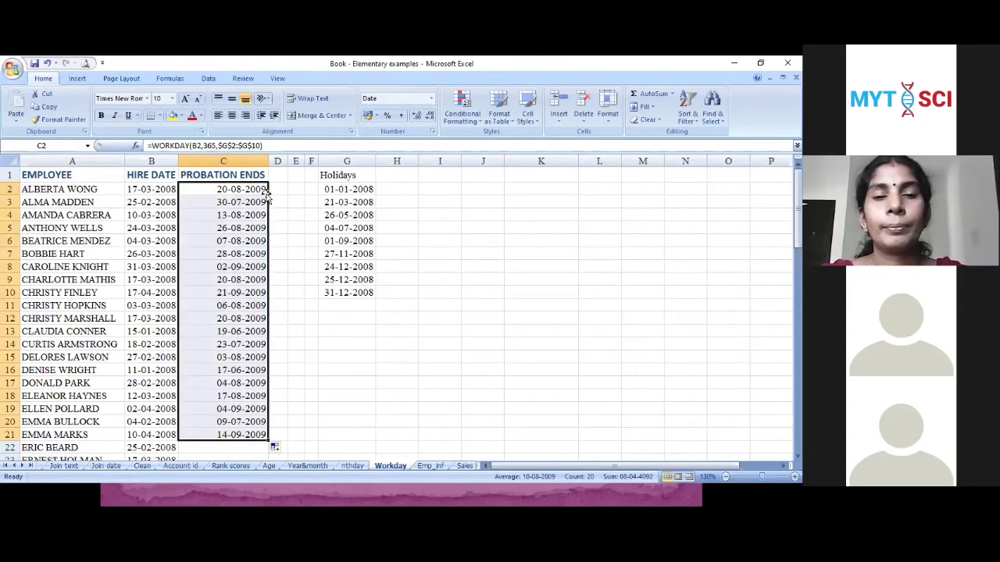
Check the formulas in C10 and C3, and switch to the presentation's "Looking Up an Exact Value Based on a Left Lookup Column" slide
click(243, 293)
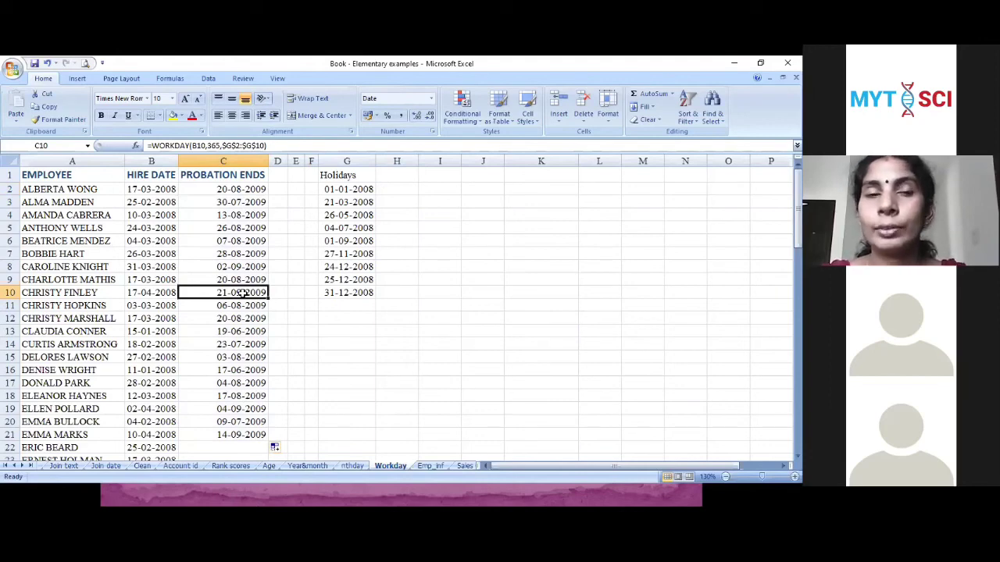
click(233, 205)
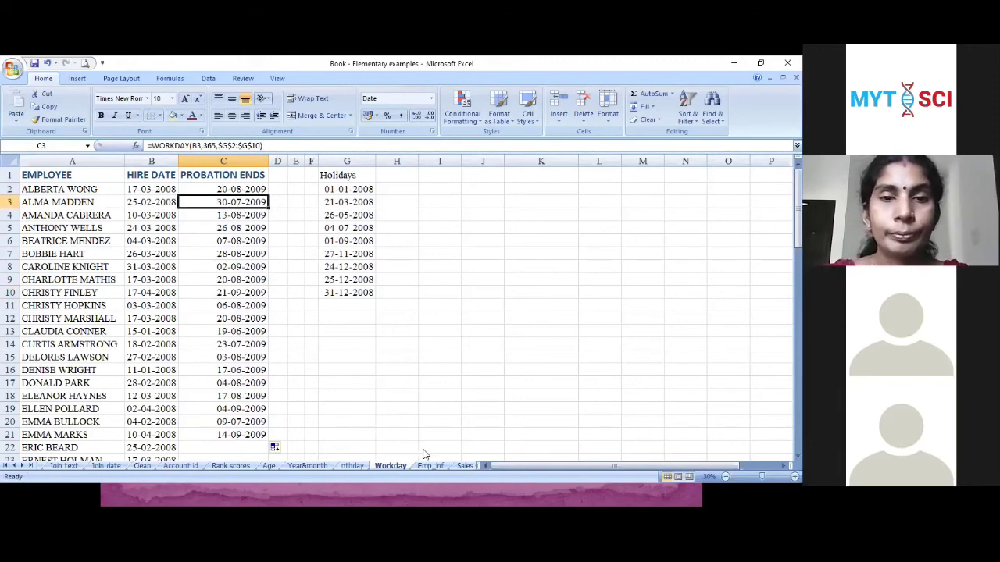
key(alt+Tab)
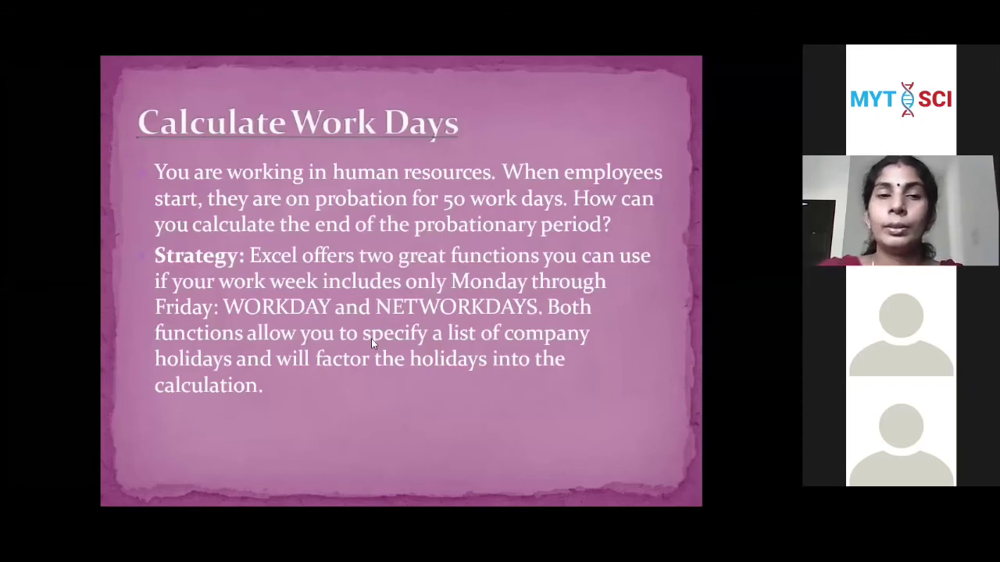
click(318, 314)
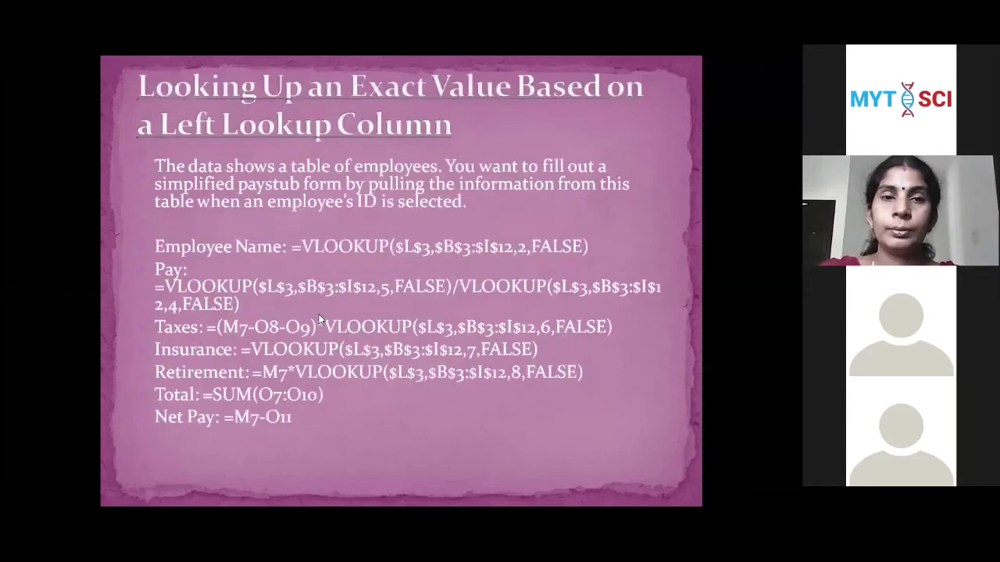
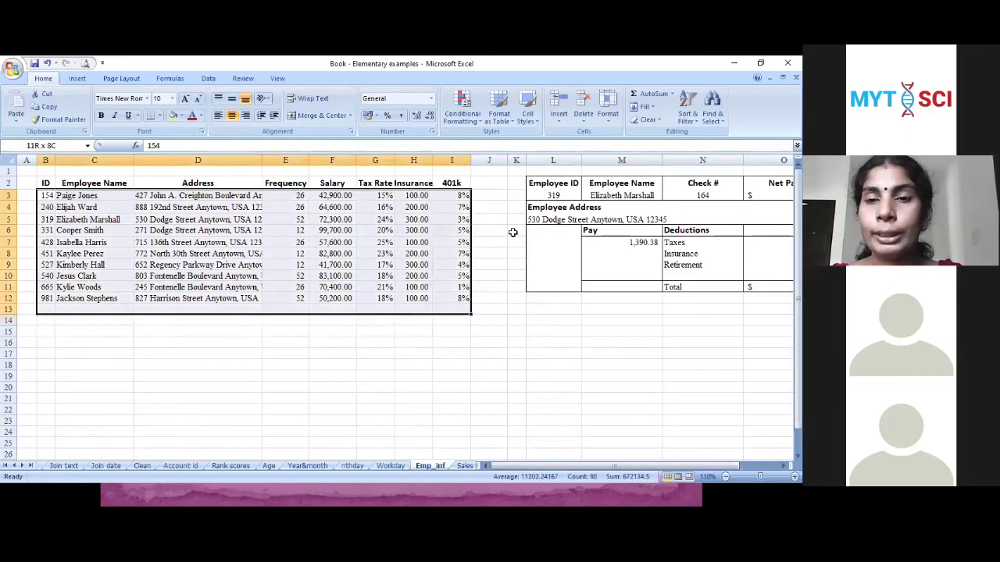
Choose the employee ID of the row 11 record in L3 of the paystub form and select row 11 for comparison
click(547, 195)
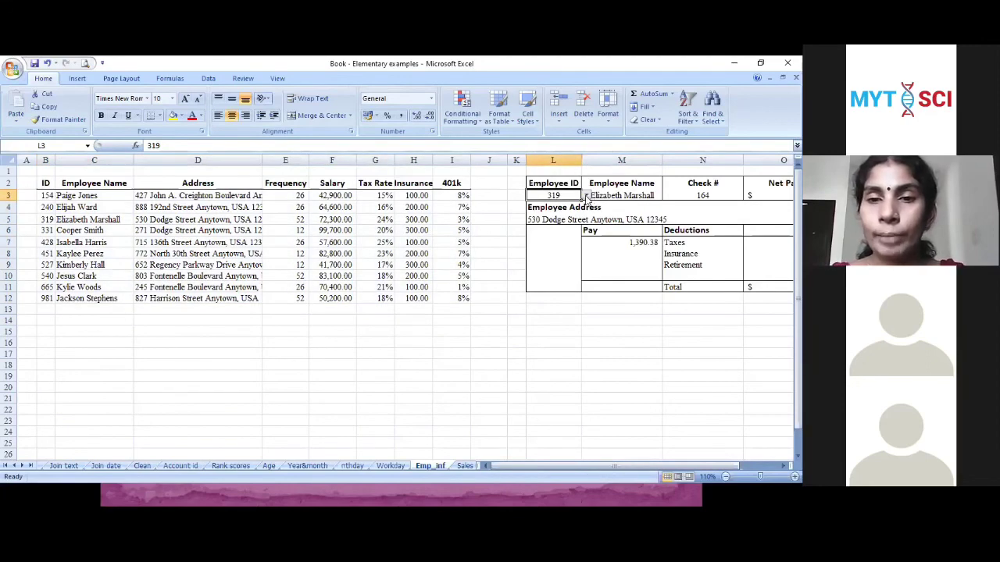
click(585, 196)
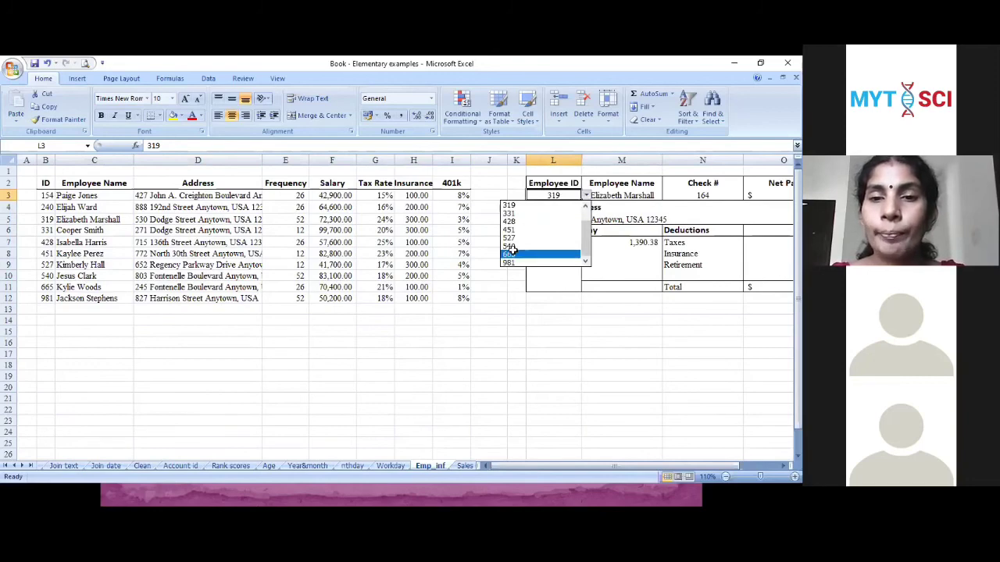
key(Return)
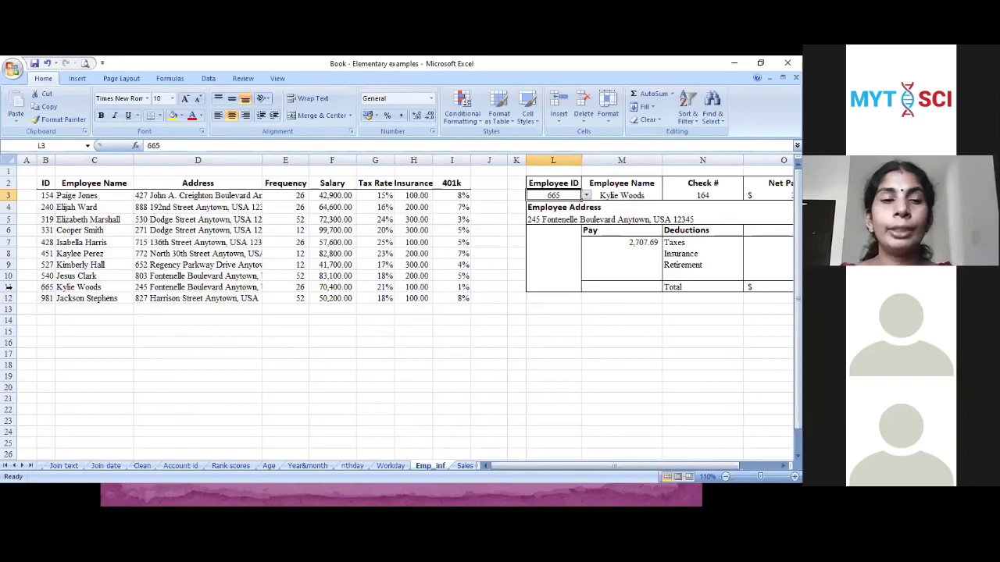
click(8, 286)
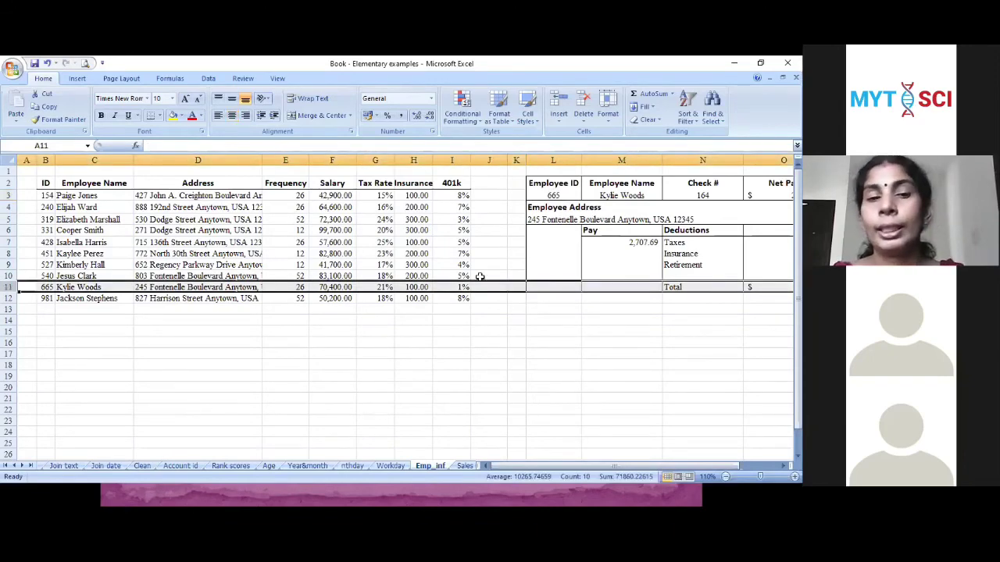
Examine the paystub's Employee Name, Check #, Net Pay and Pay cells and the source columns their formulas use, without changing them
click(618, 196)
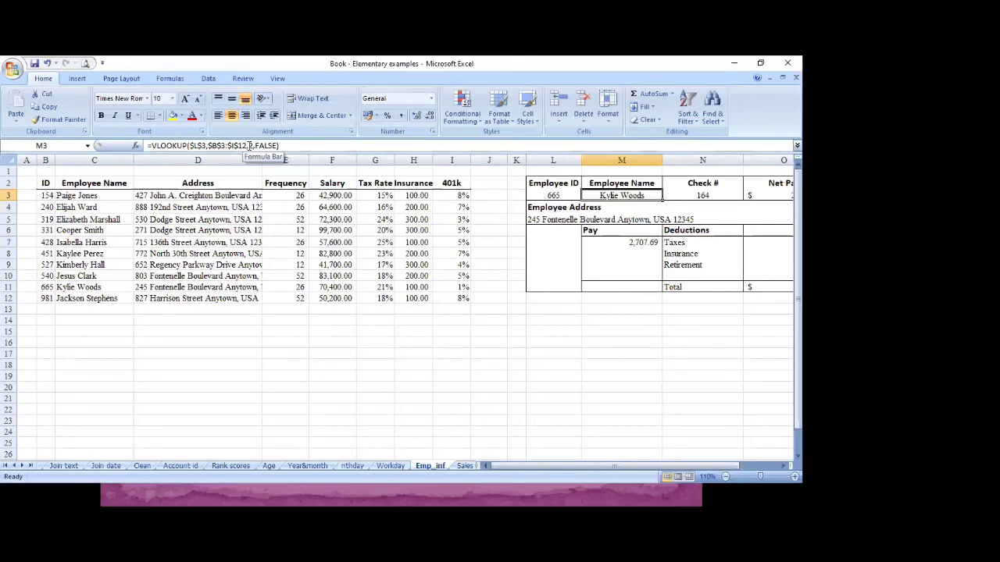
click(249, 146)
text(2,)
click(702, 195)
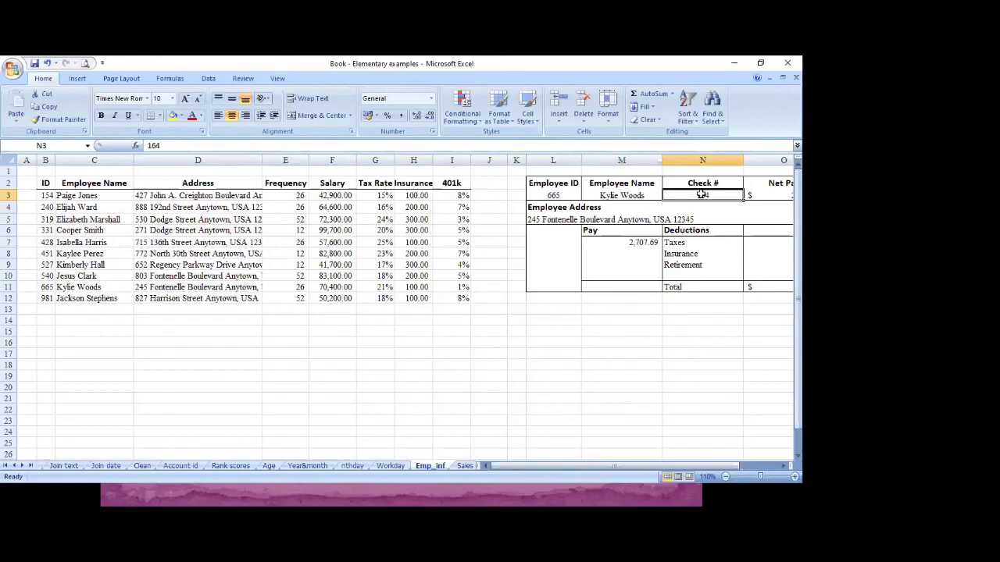
click(775, 196)
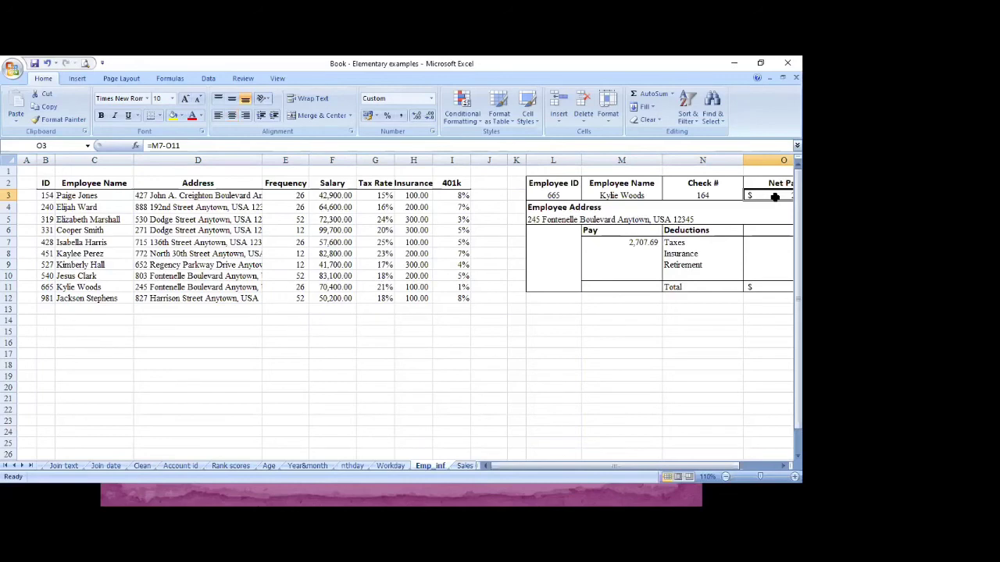
click(630, 243)
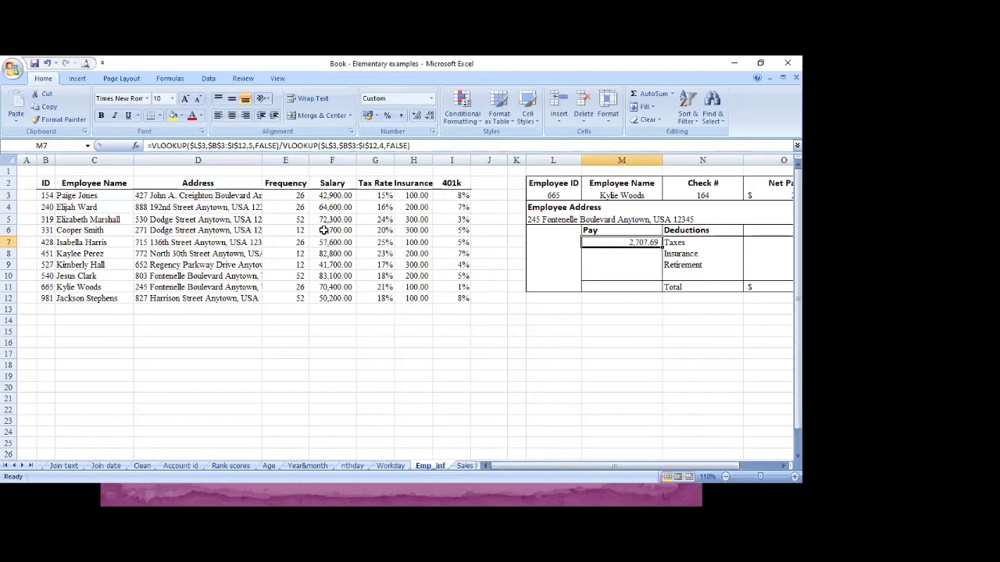
drag(362, 183, 301, 182)
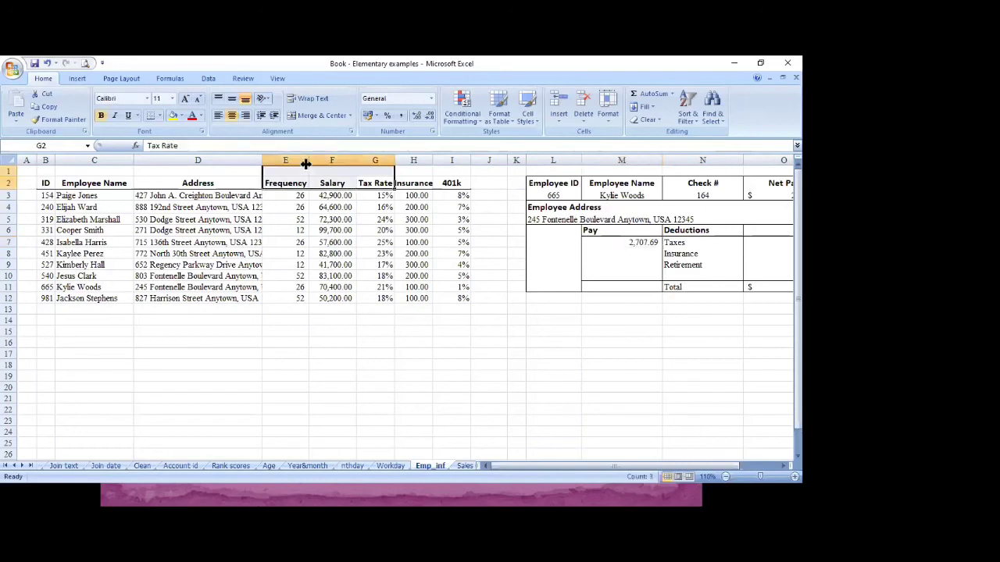
click(632, 255)
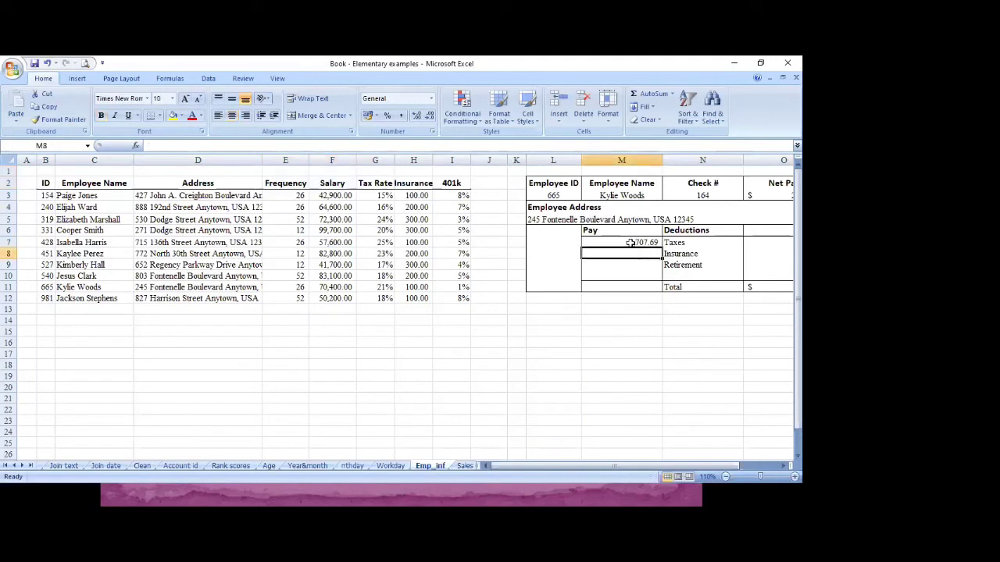
Examine the Pay formula in M7 of the paystub form, leaving the formula as it is
click(630, 244)
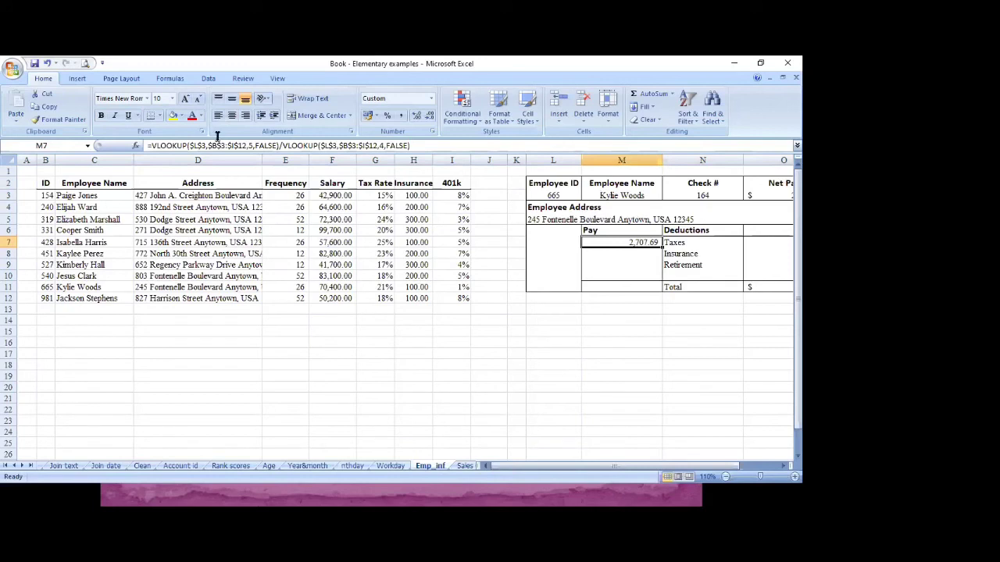
click(150, 146)
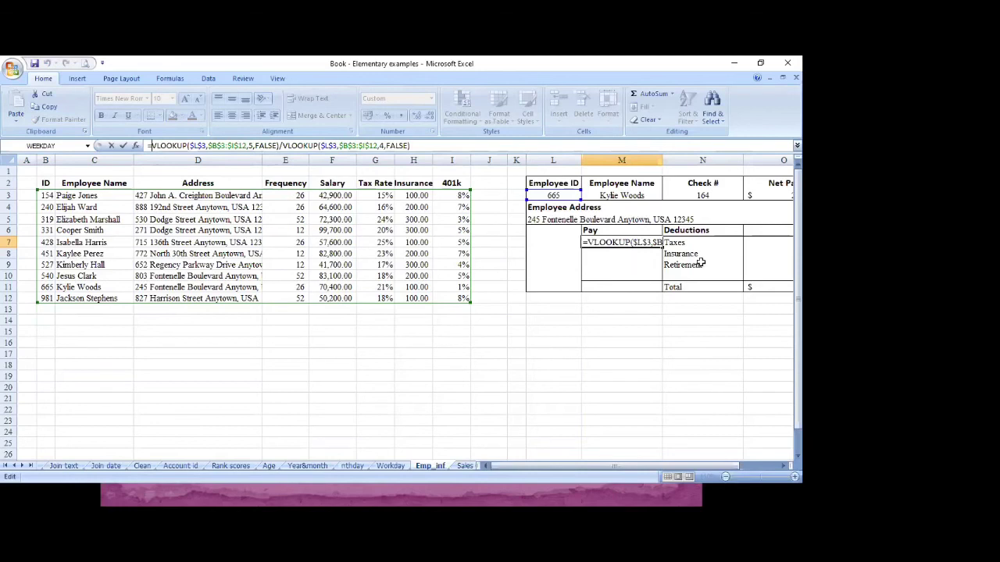
click(766, 261)
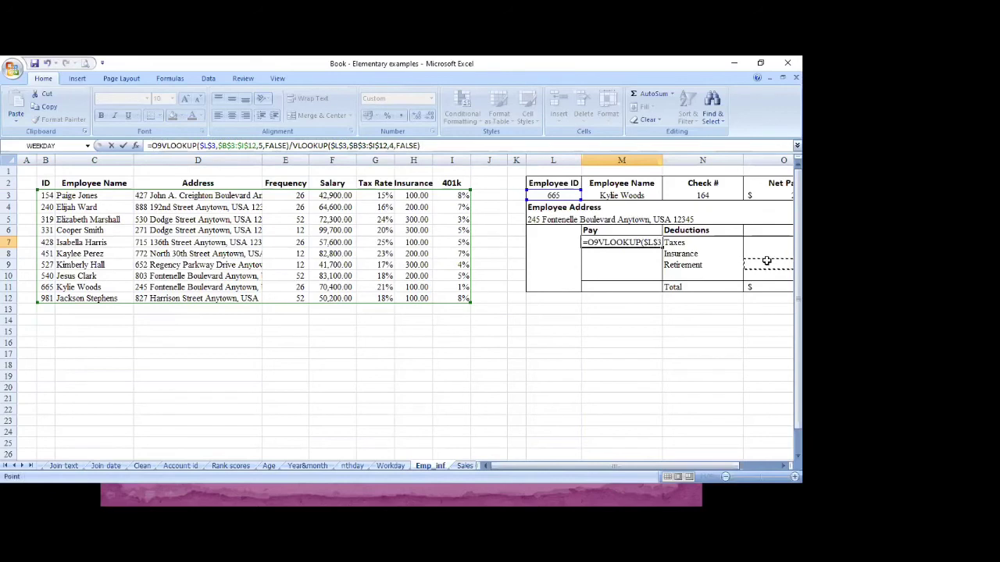
key(BackSpace)
key(BackSpace)
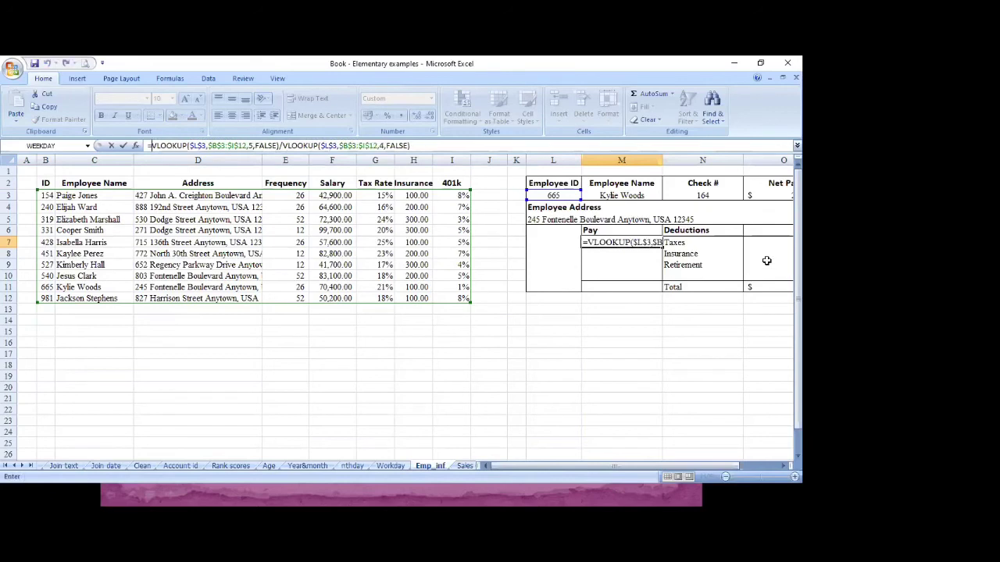
key(Return)
Examine the paystub's Retirement, Taxes, Total and Net Pay formulas in O9, O7, O11 and O3 against the employee table
click(767, 264)
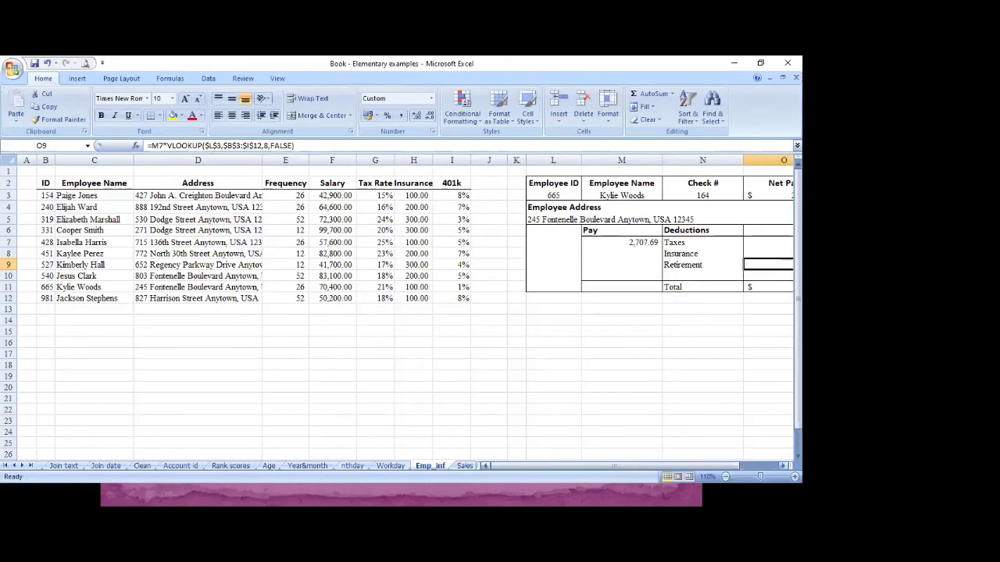
scroll(574, 467, right, 4)
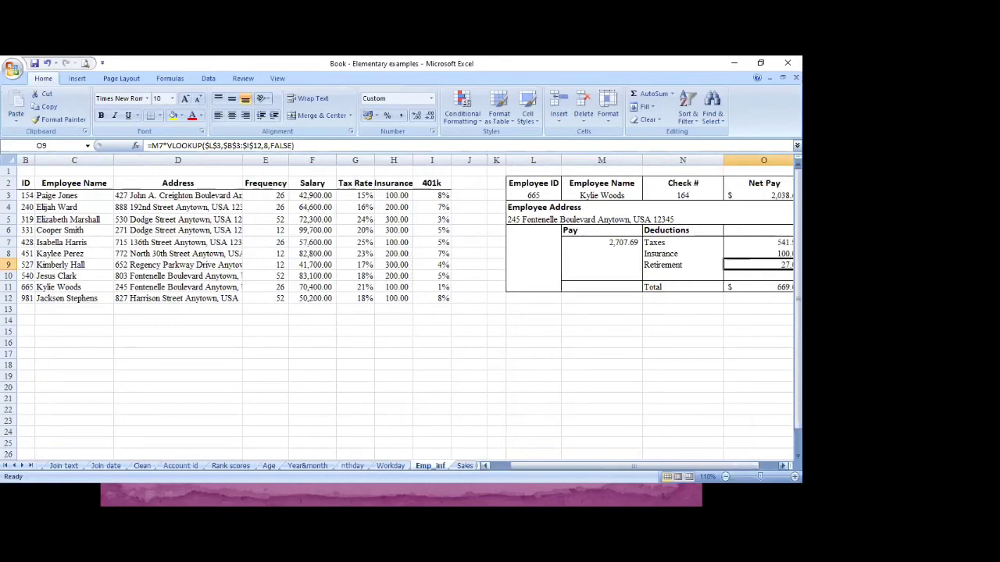
click(485, 466)
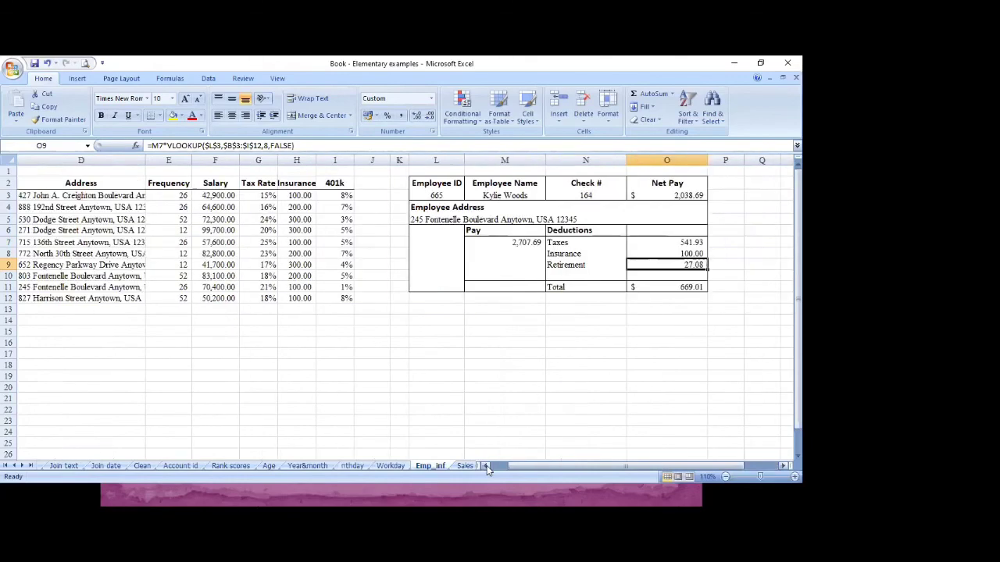
click(651, 244)
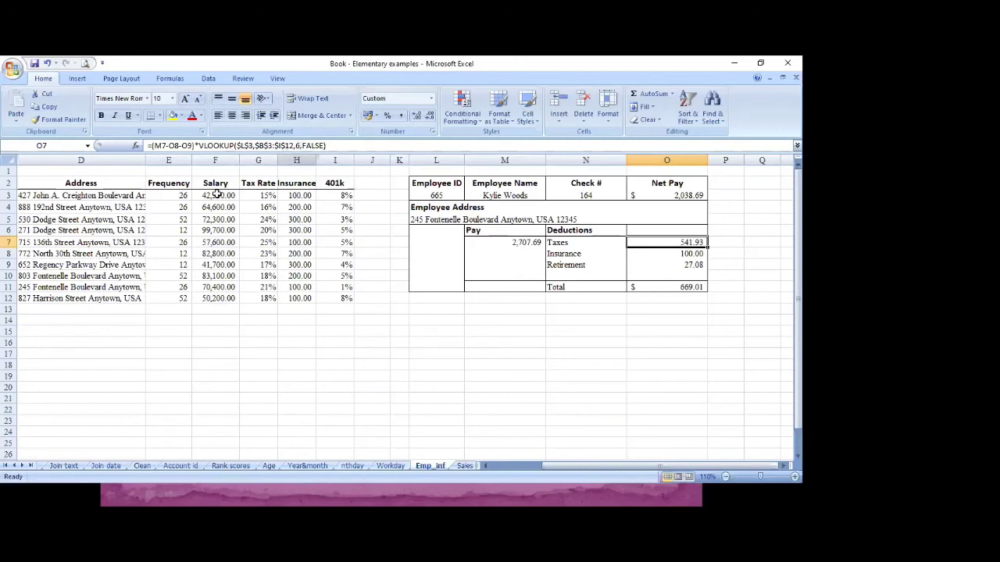
click(485, 466)
click(486, 467)
click(486, 466)
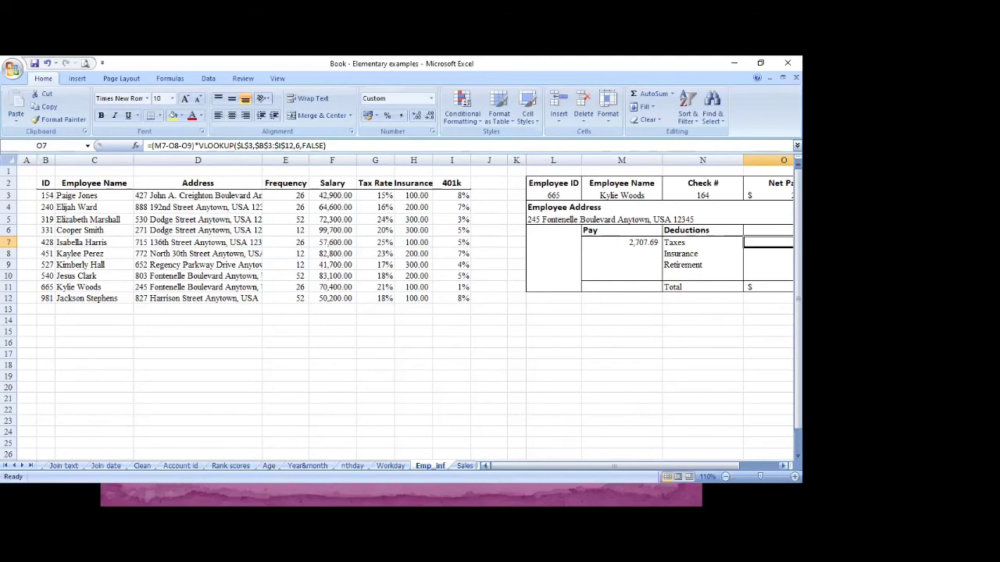
scroll(695, 249, right, 3)
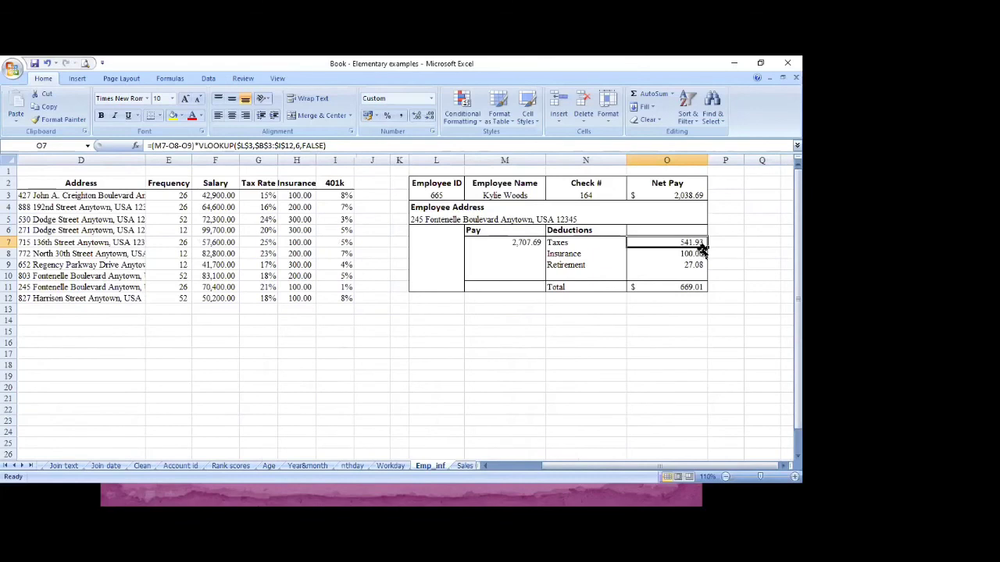
click(677, 287)
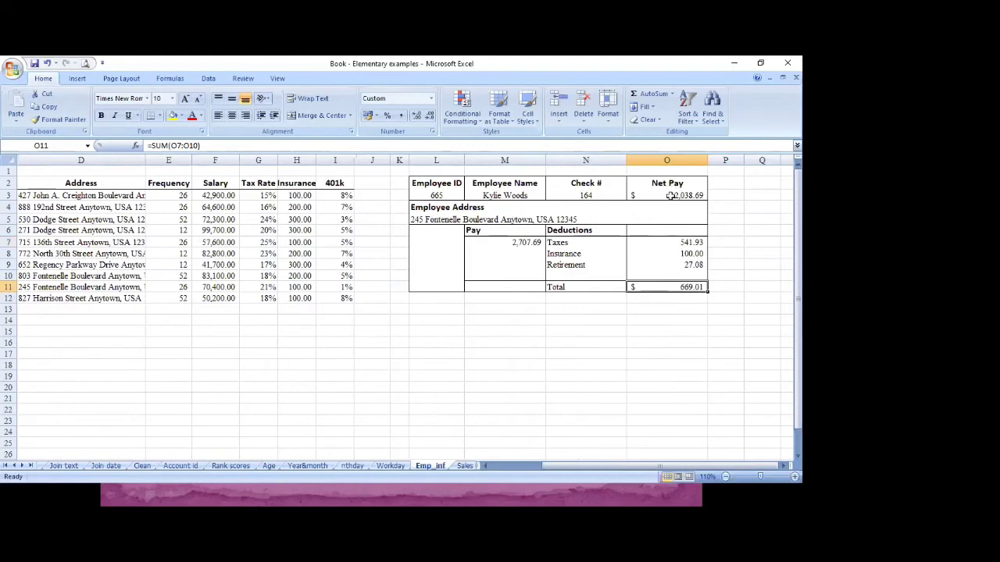
click(670, 196)
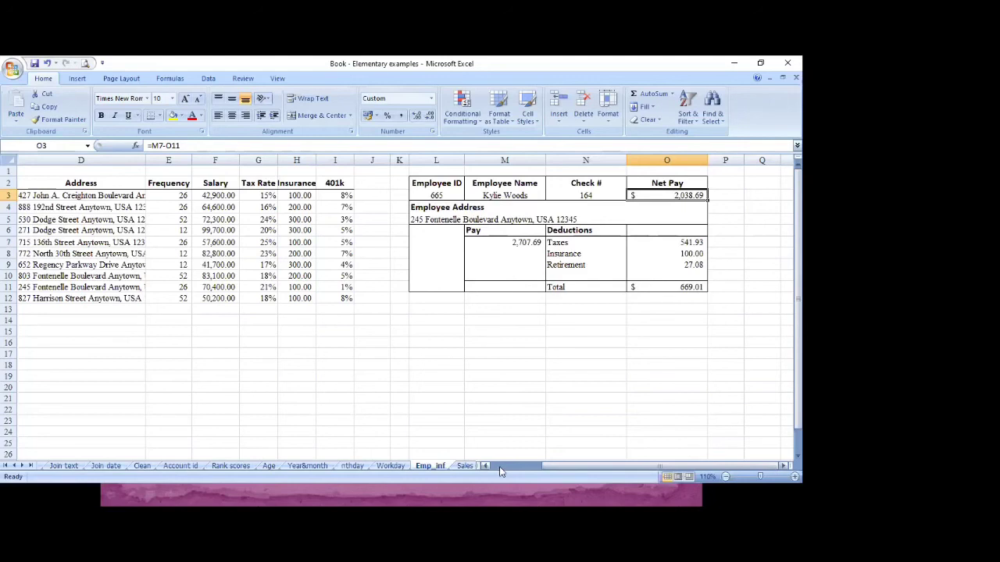
Choose the employee ID of the row 8 record in L3, review the paystub, and switch to the presentation's left lookup column slide
drag(499, 466, 489, 467)
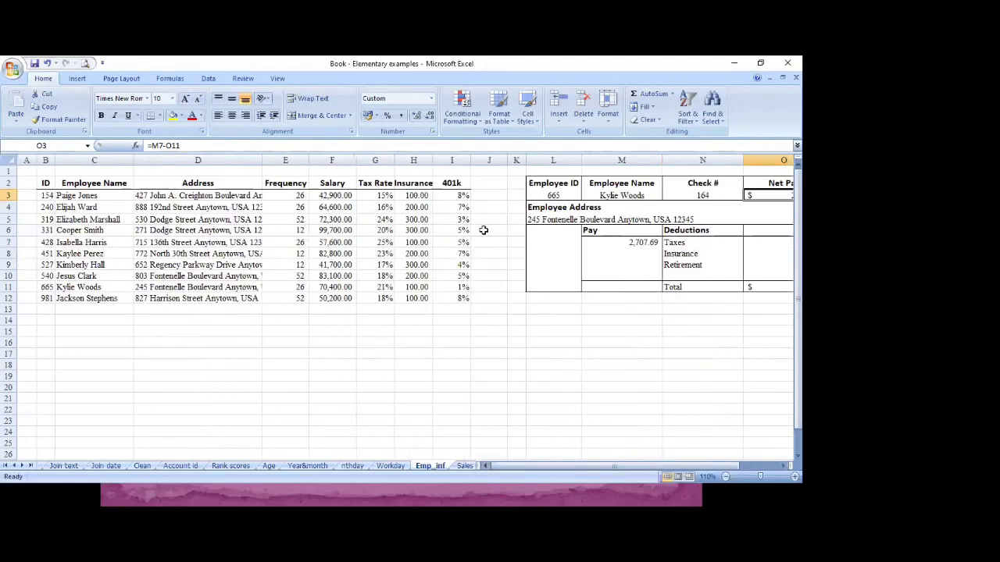
click(576, 196)
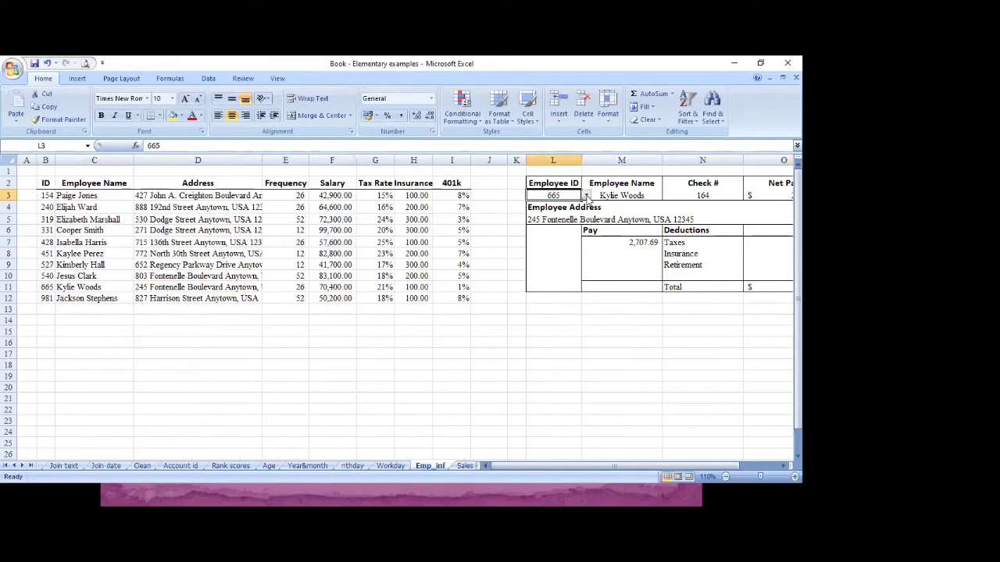
click(586, 196)
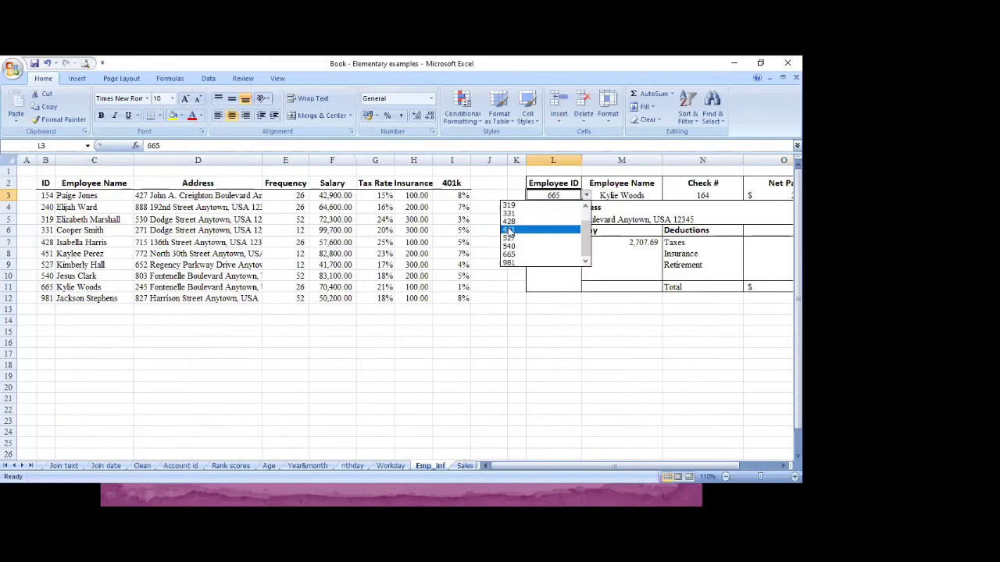
click(507, 231)
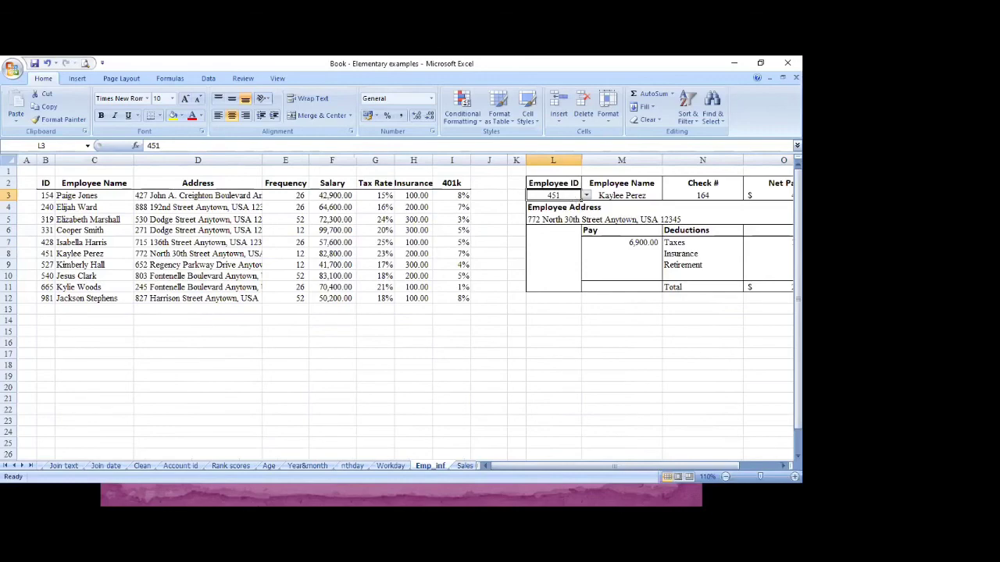
scroll(398, 235, right, 3)
scroll(719, 364, right, 2)
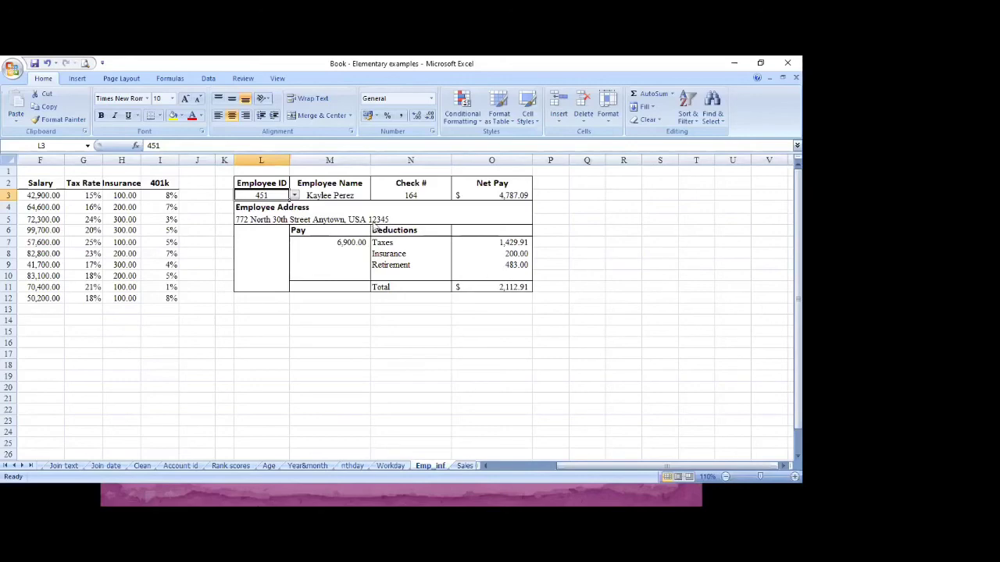
key(alt+Tab)
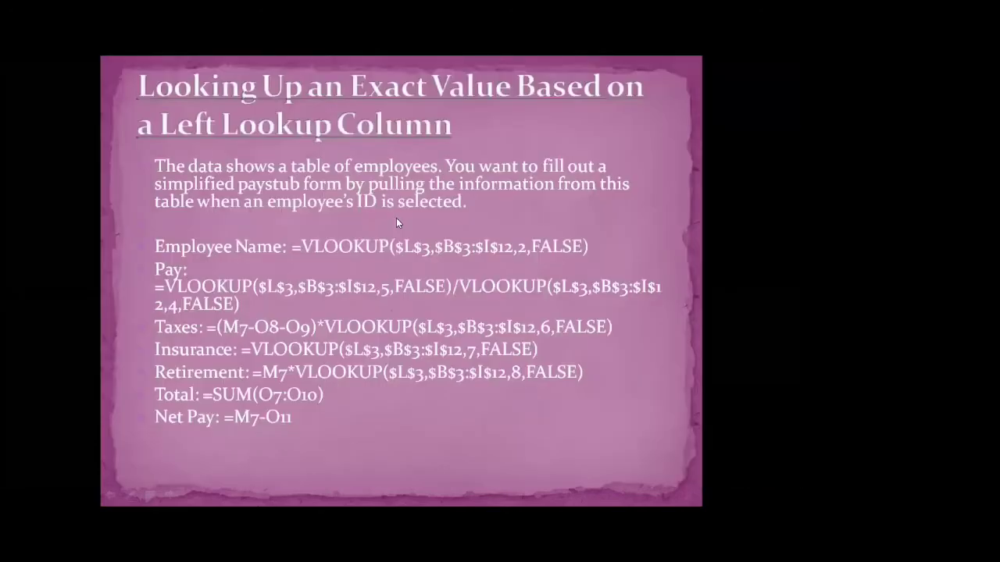